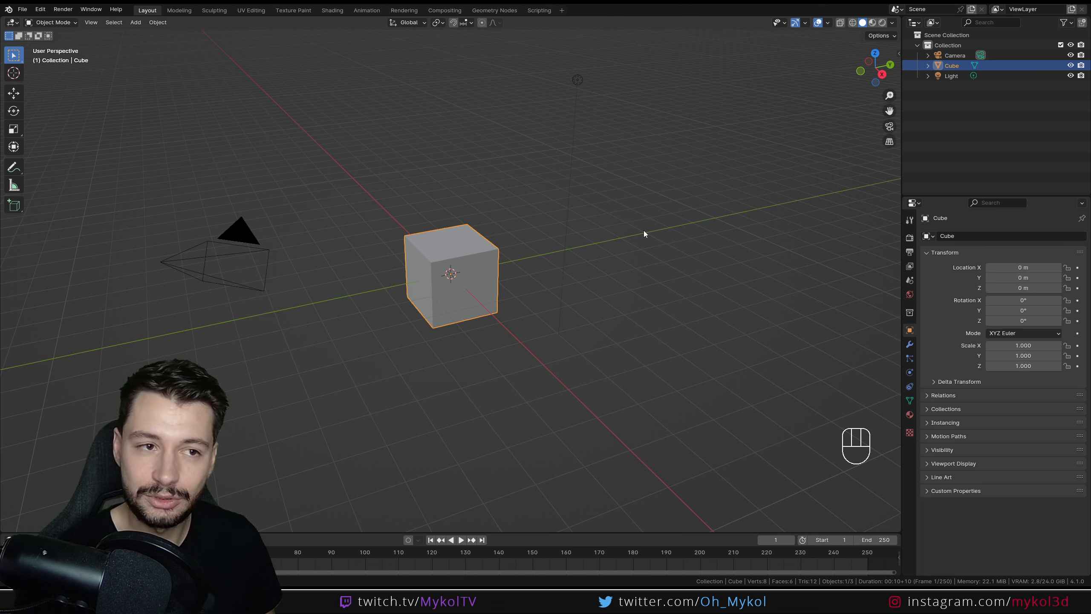
Step: Enter Edit Mode on the default cube and widen the tool shelf to show the tool names
{"action": "left_click", "coordinate": [56, 23]}
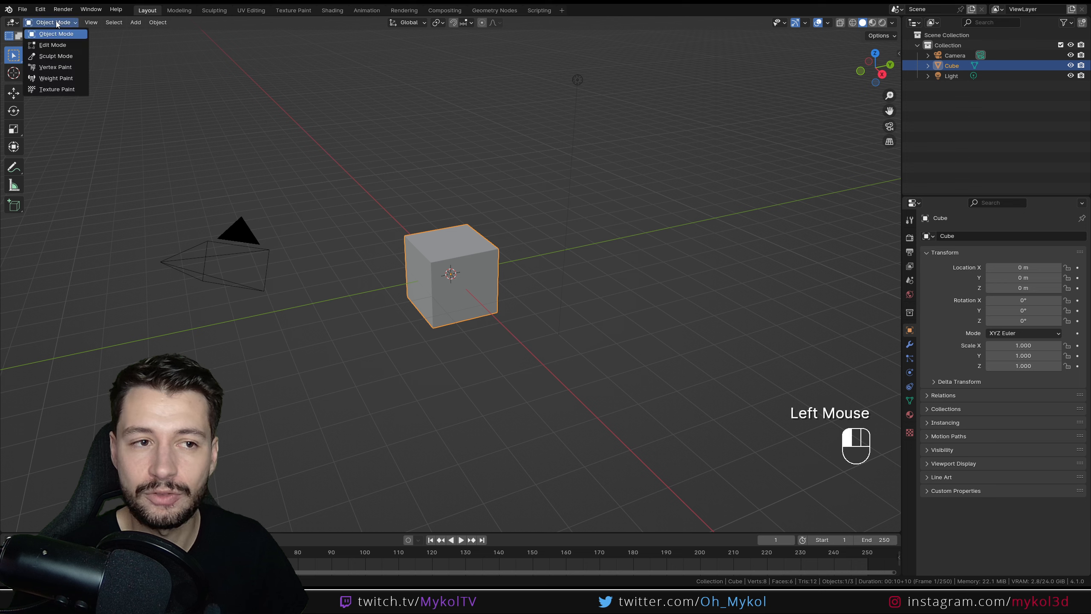
{"action": "left_click", "coordinate": [51, 43]}
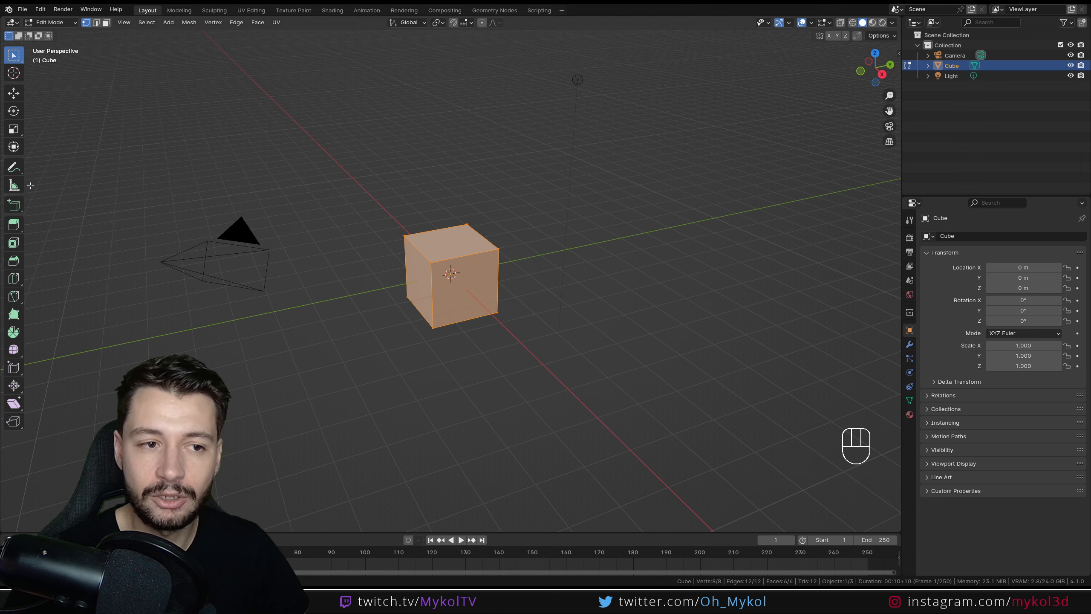
{"action": "left_click_drag", "start_coordinate": [31, 186], "coordinate": [100, 186]}
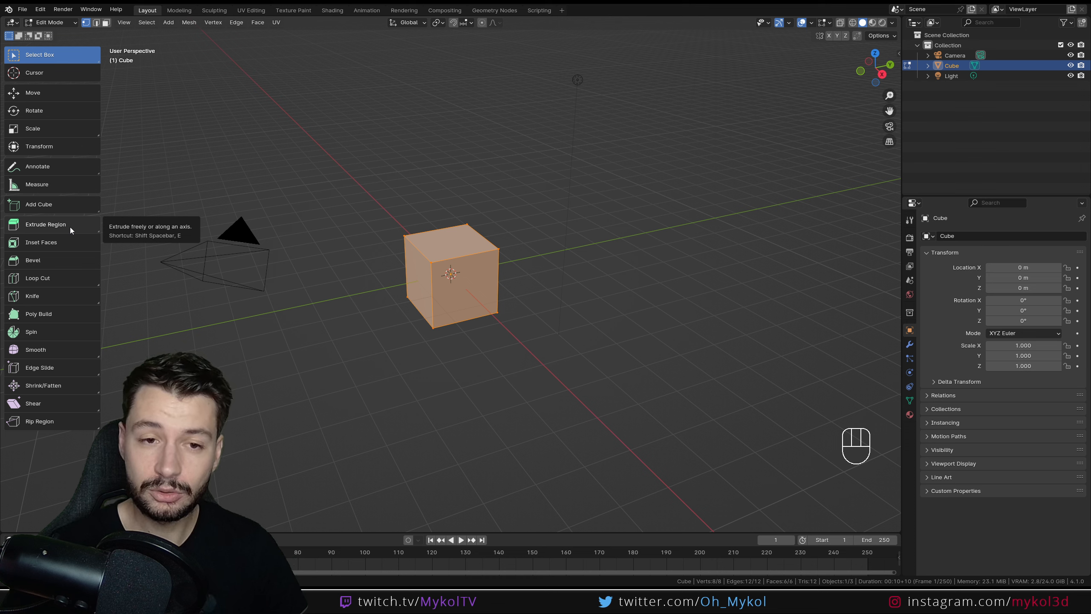
Step: Set the mesh selection mode to faces, trying edge selection on the way
{"action": "left_click", "coordinate": [105, 23]}
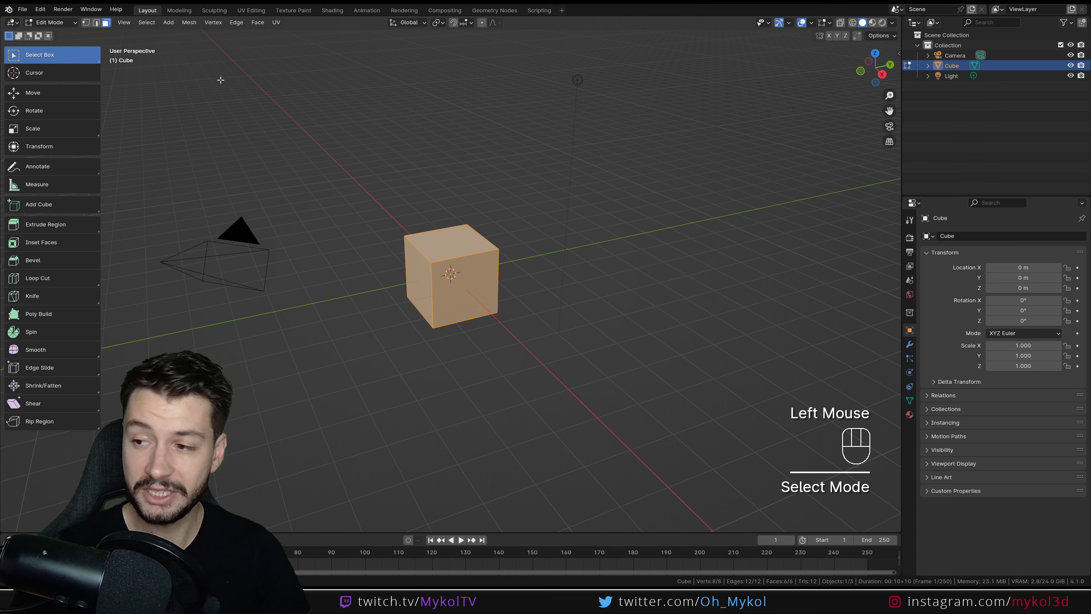
{"action": "left_click", "coordinate": [95, 22]}
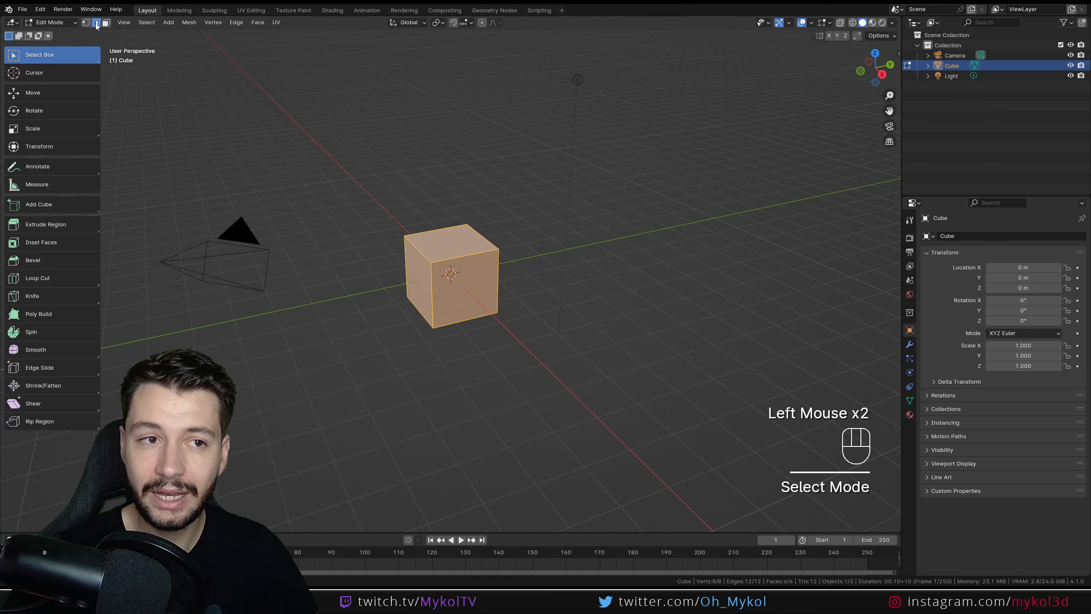
{"action": "left_click", "coordinate": [105, 24]}
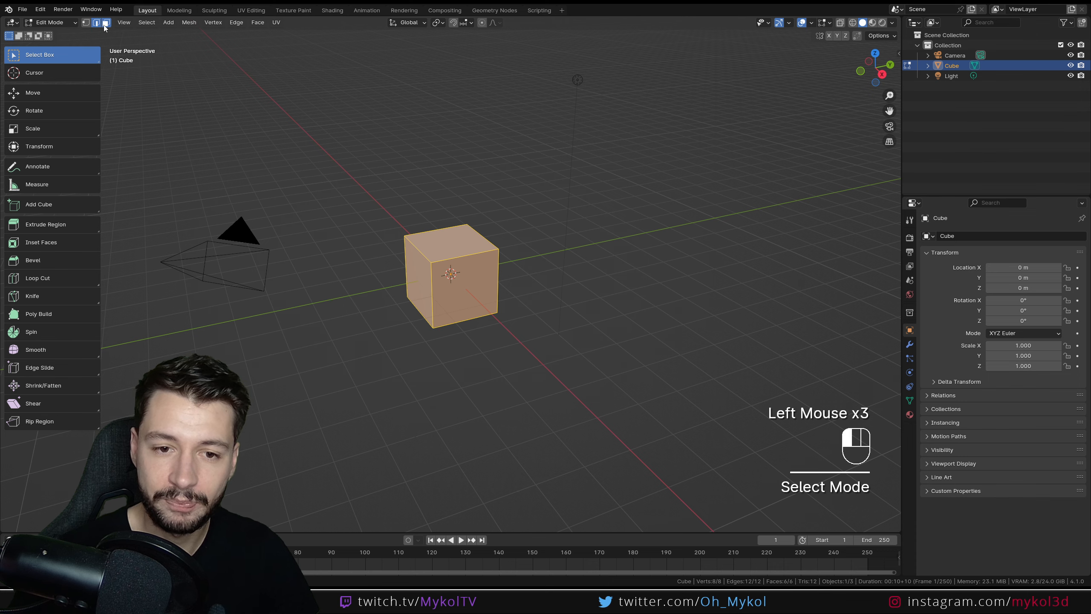
Step: Move the whole cube mesh along the Y axis, away from the 3D cursor at the world origin
{"action": "middle_click_drag", "start_coordinate": [347, 334], "coordinate": [337, 364]}
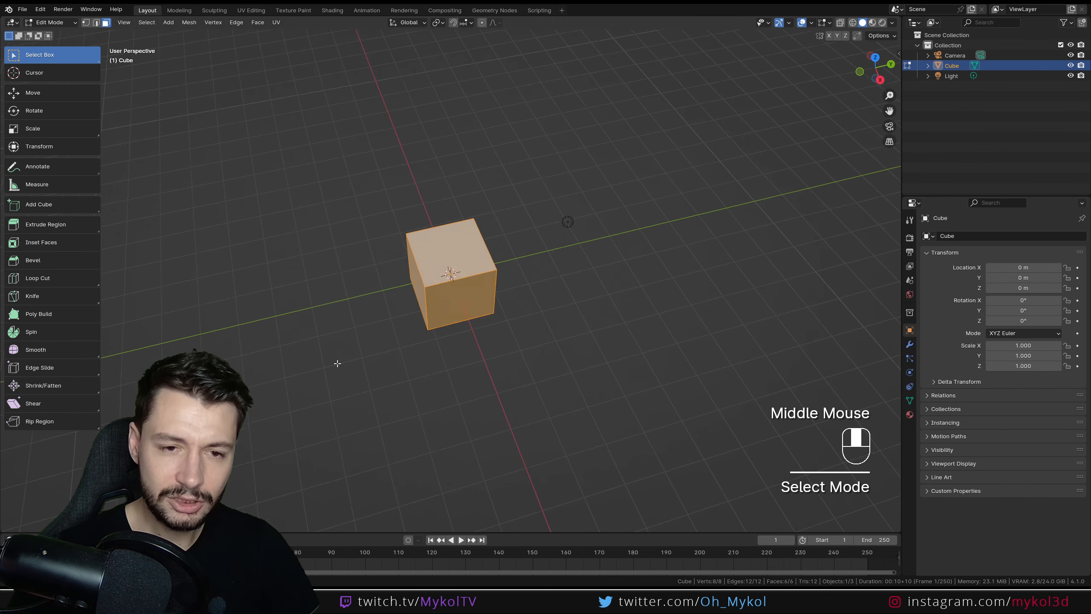
{"action": "scroll", "coordinate": [340, 350], "scroll_direction": "up", "scroll_amount": 2}
{"action": "scroll", "coordinate": [474, 269], "scroll_direction": "down", "scroll_amount": 2}
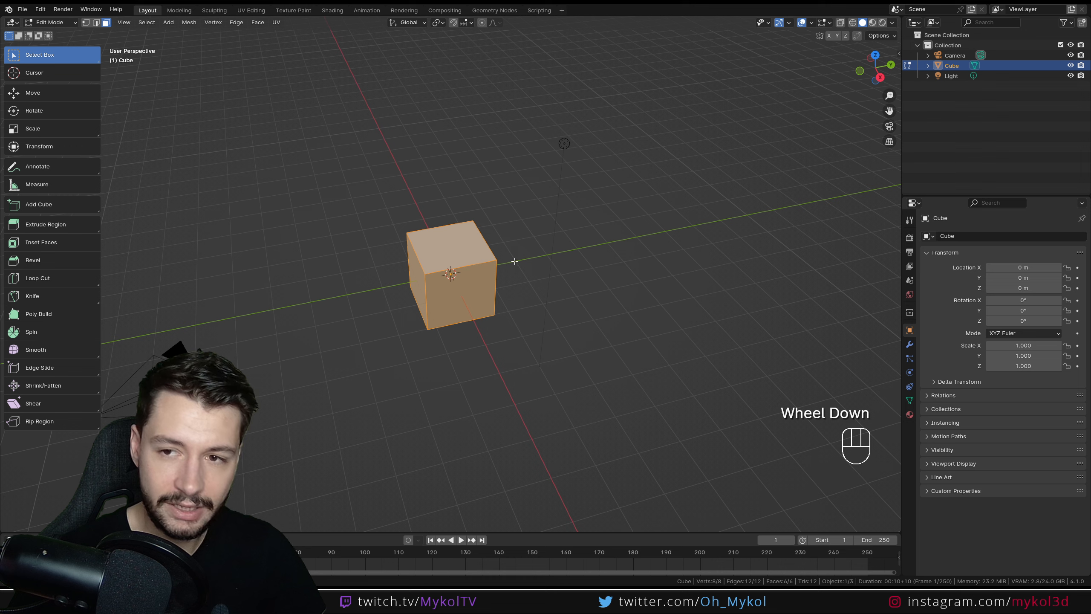
{"action": "key", "text": "g"}
{"action": "middle_click_drag", "start_coordinate": [515, 261], "coordinate": [461, 284]}
{"action": "left_click", "coordinate": [442, 373], "text": "ctrl"}
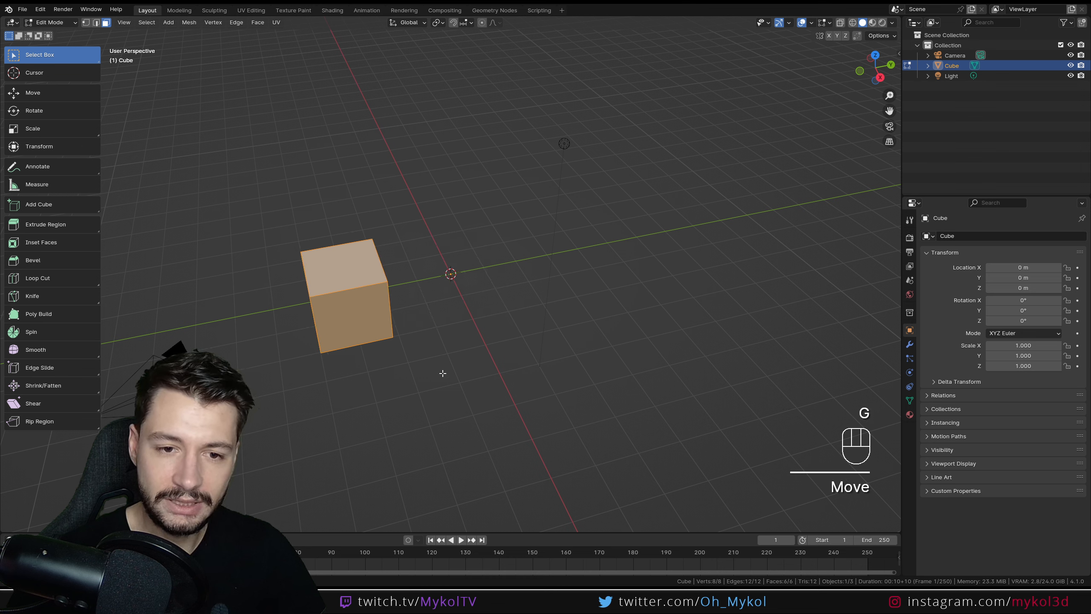
Step: Add a second cube of similar size to the same mesh with Add Cube, starting its base at the 3D cursor
{"action": "left_click", "coordinate": [38, 208]}
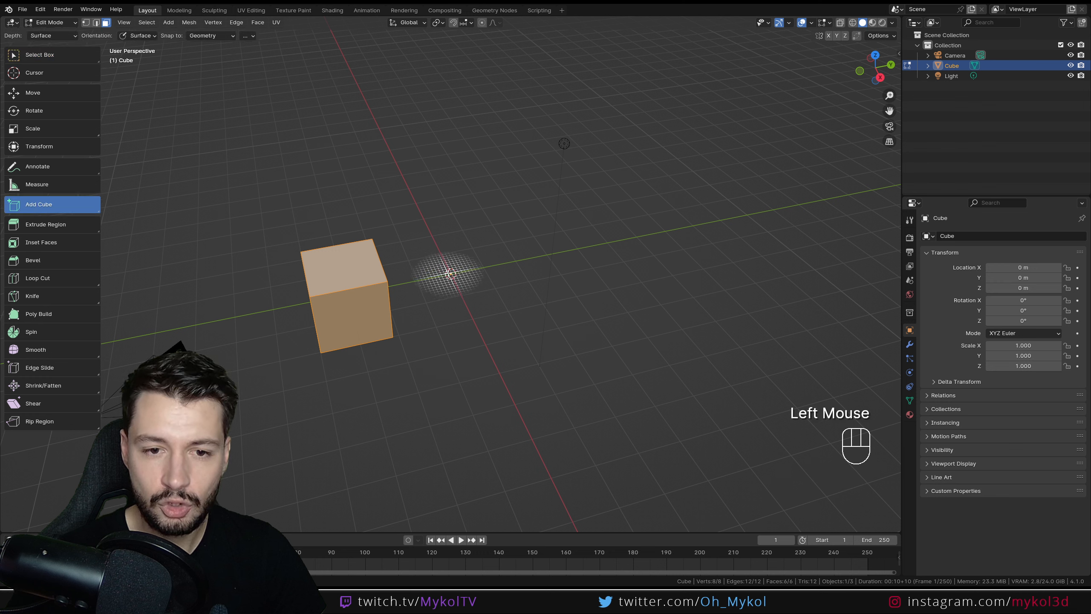
{"action": "left_click_drag", "start_coordinate": [452, 275], "coordinate": [543, 304]}
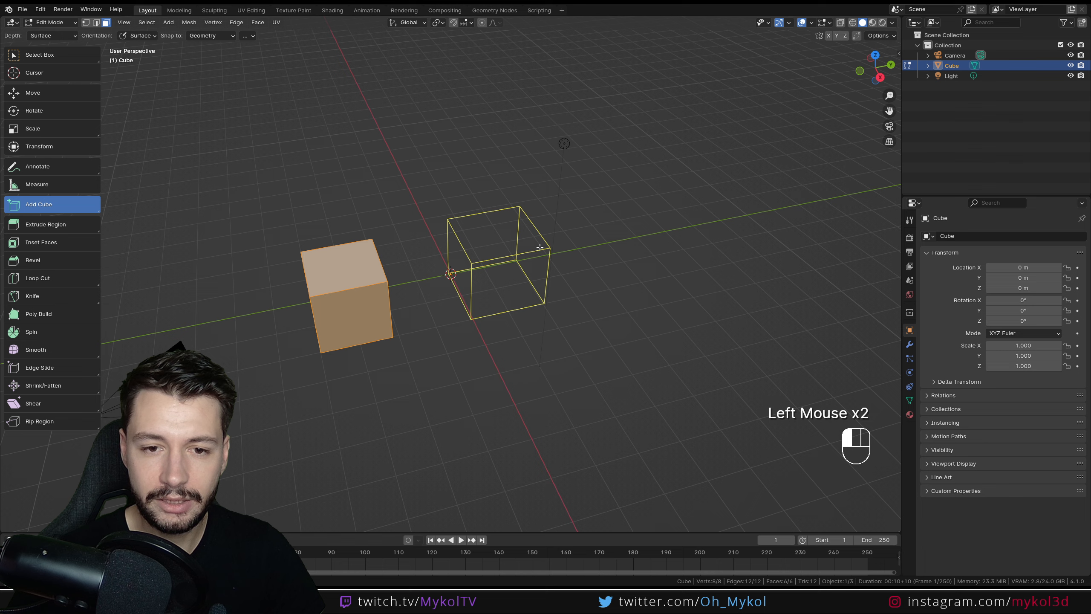
{"action": "left_click", "coordinate": [438, 369]}
{"action": "middle_click_drag", "start_coordinate": [438, 370], "coordinate": [374, 241]}
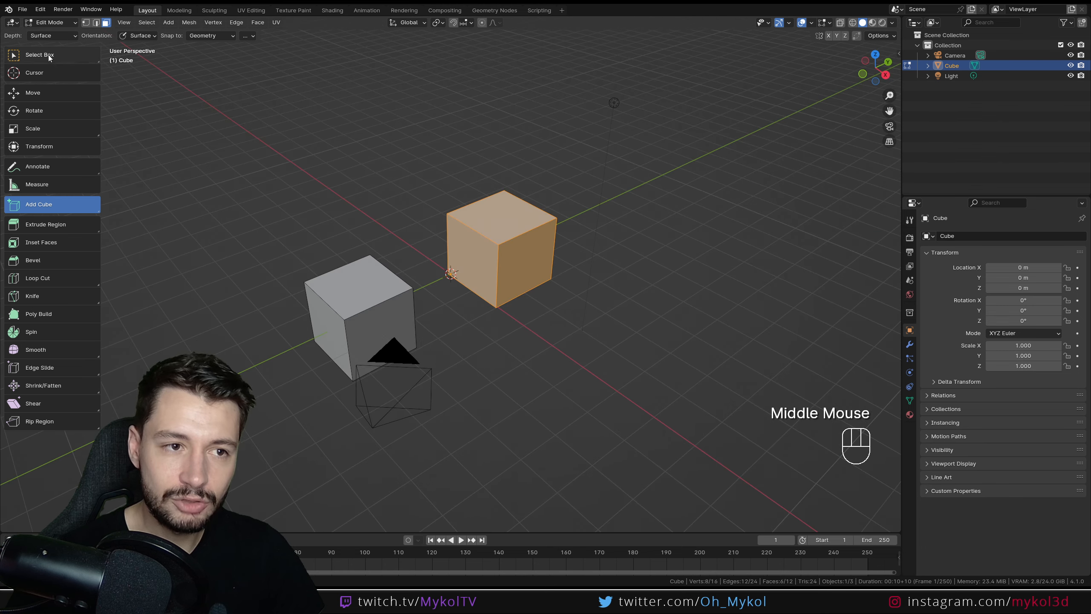
Step: Return to the Select Box tool and deselect all the mesh faces
{"action": "left_click", "coordinate": [49, 223]}
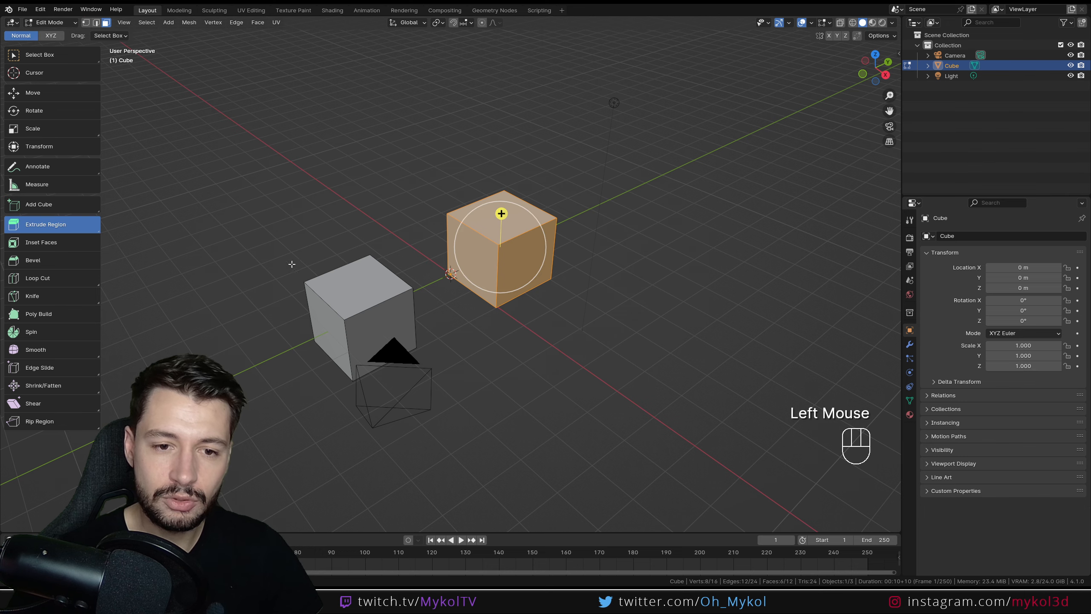
{"action": "left_click", "coordinate": [41, 56]}
{"action": "left_click", "coordinate": [385, 200]}
Step: Lengthen the newly added cube by moving its positive X end face outward along the X axis
{"action": "middle_click_drag", "start_coordinate": [451, 293], "coordinate": [528, 352]}
{"action": "scroll", "coordinate": [477, 275], "scroll_direction": "down", "scroll_amount": 2}
{"action": "scroll", "coordinate": [478, 279], "scroll_direction": "up", "scroll_amount": 2}
{"action": "middle_click_drag", "start_coordinate": [344, 198], "coordinate": [247, 103], "text": "shift"}
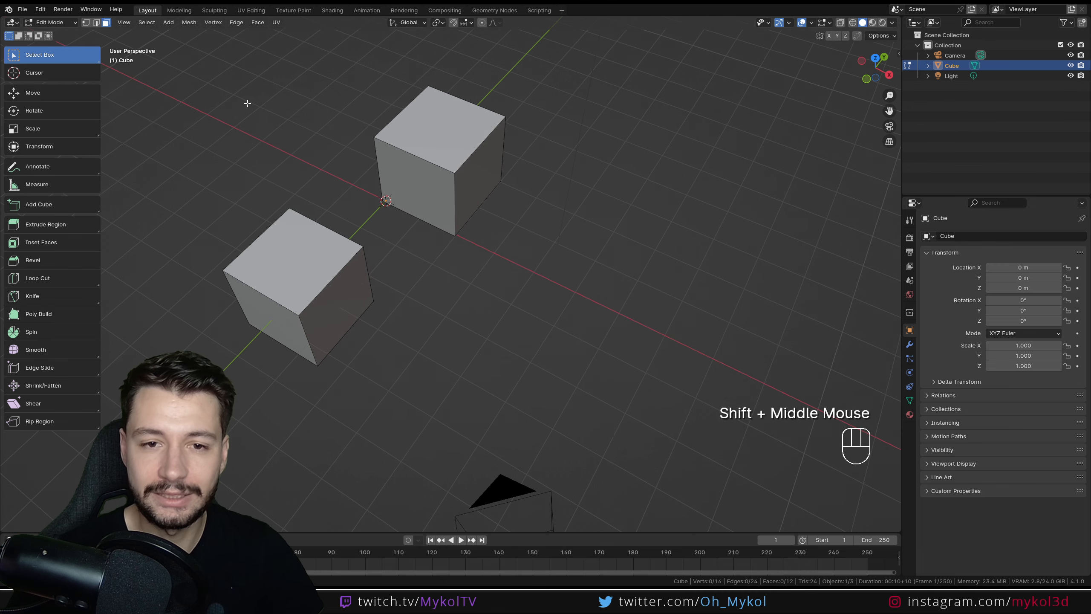
{"action": "left_click", "coordinate": [477, 181]}
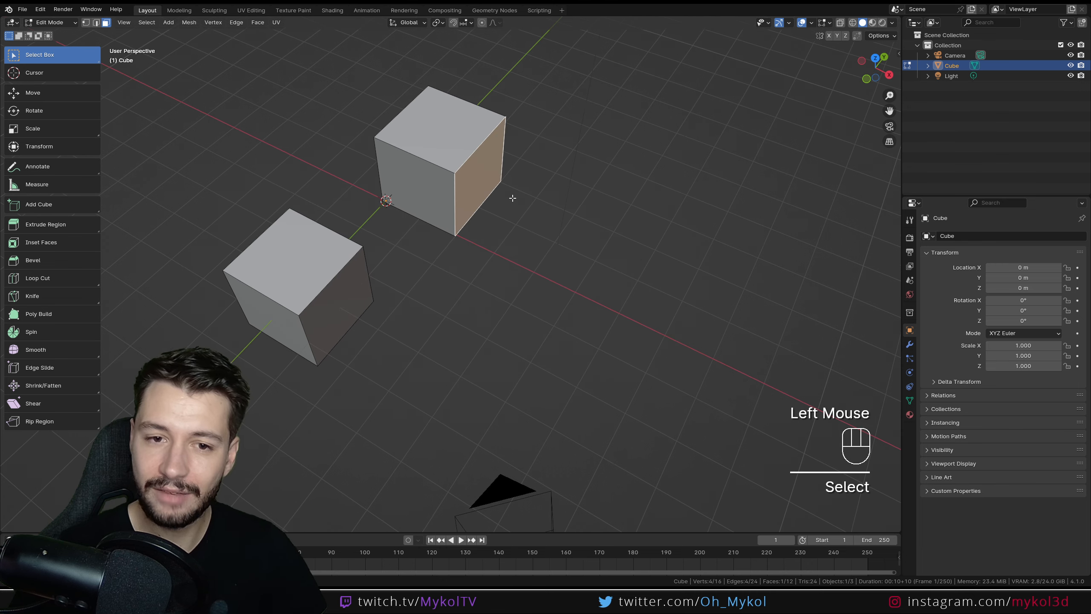
{"action": "key", "text": "g"}
{"action": "left_click", "coordinate": [505, 177], "text": "ctrl"}
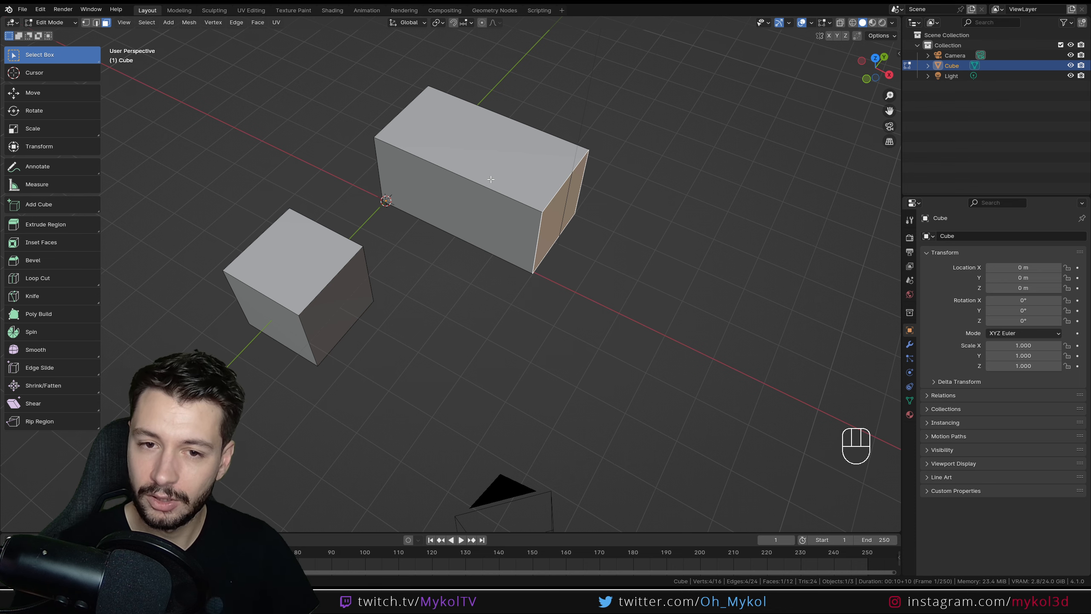
Step: Extrude the positive X end face of the original cube 3 m outward along its normal
{"action": "left_click", "coordinate": [356, 278]}
{"action": "middle_click_drag", "start_coordinate": [356, 278], "coordinate": [477, 148], "text": "shift"}
{"action": "middle_click_drag", "start_coordinate": [423, 185], "coordinate": [425, 247]}
{"action": "scroll", "coordinate": [452, 183], "scroll_direction": "down", "scroll_amount": 2}
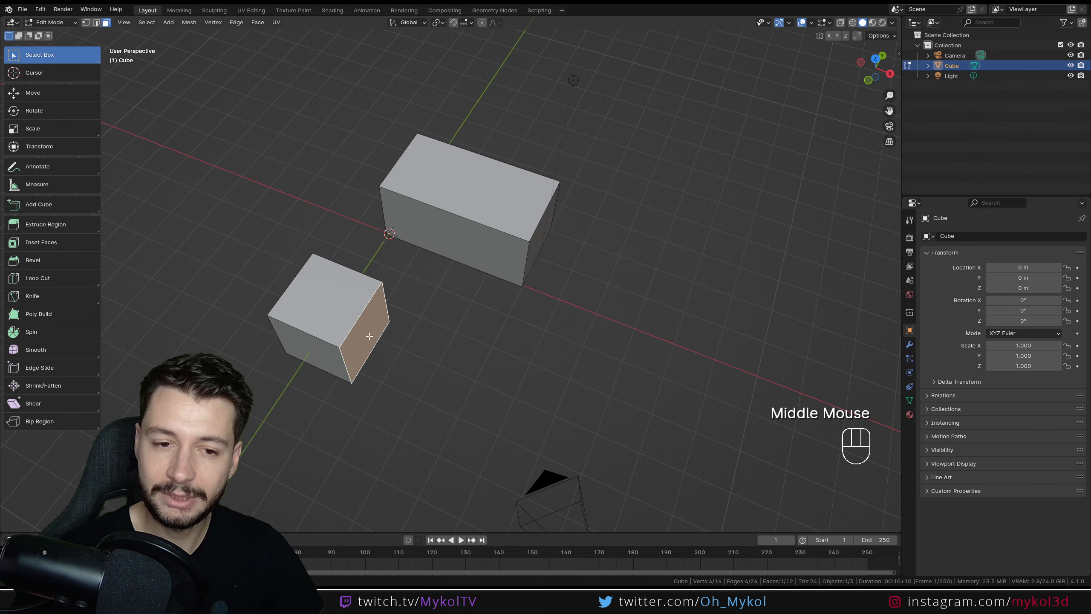
{"action": "middle_click_drag", "start_coordinate": [414, 354], "coordinate": [417, 332]}
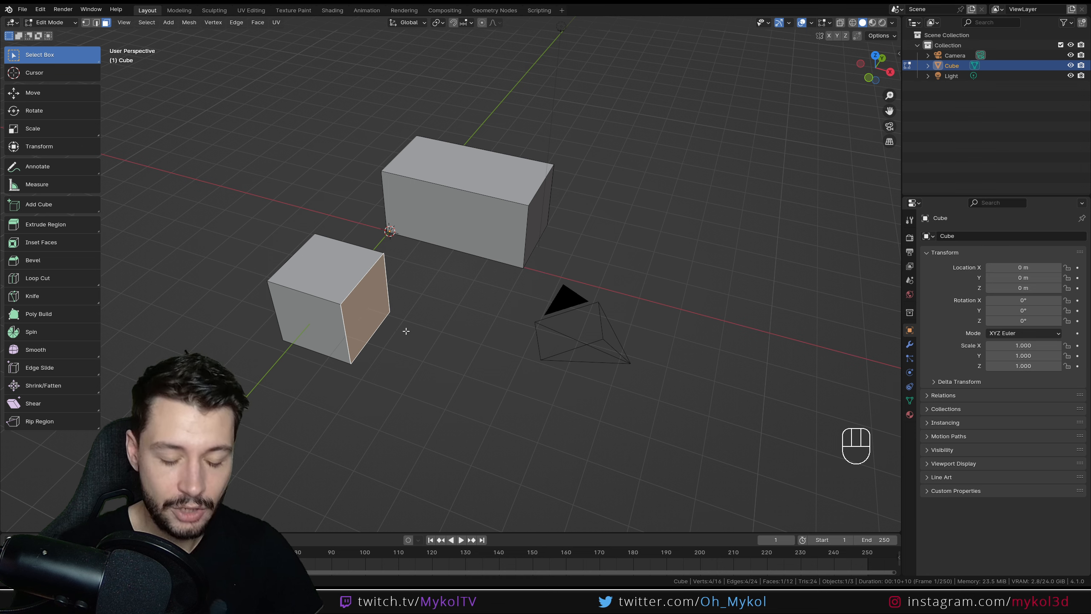
{"action": "key", "text": "e"}
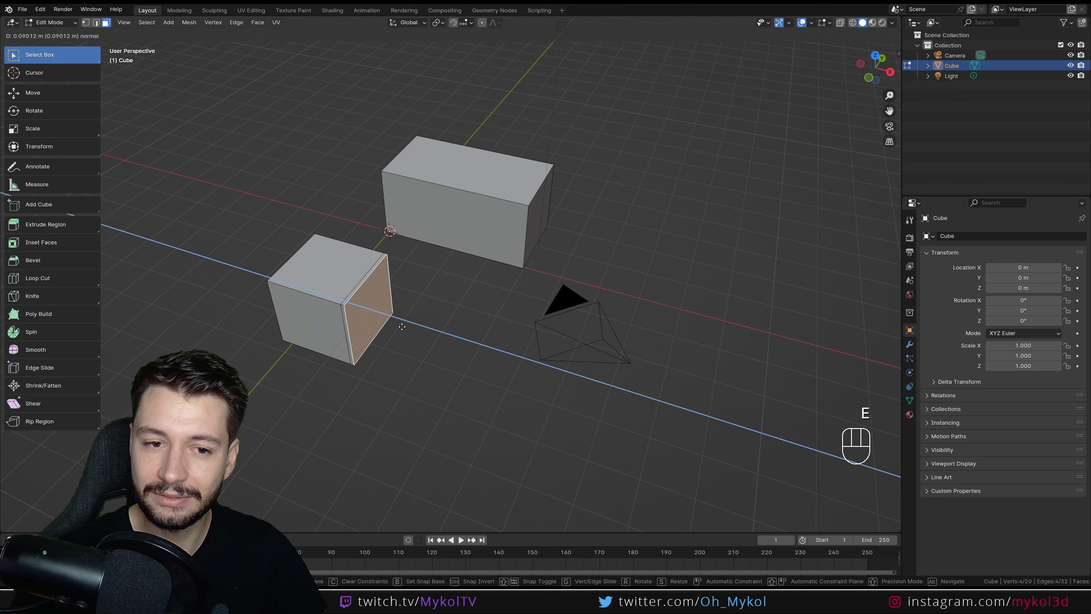
{"action": "key", "text": "ctrl"}
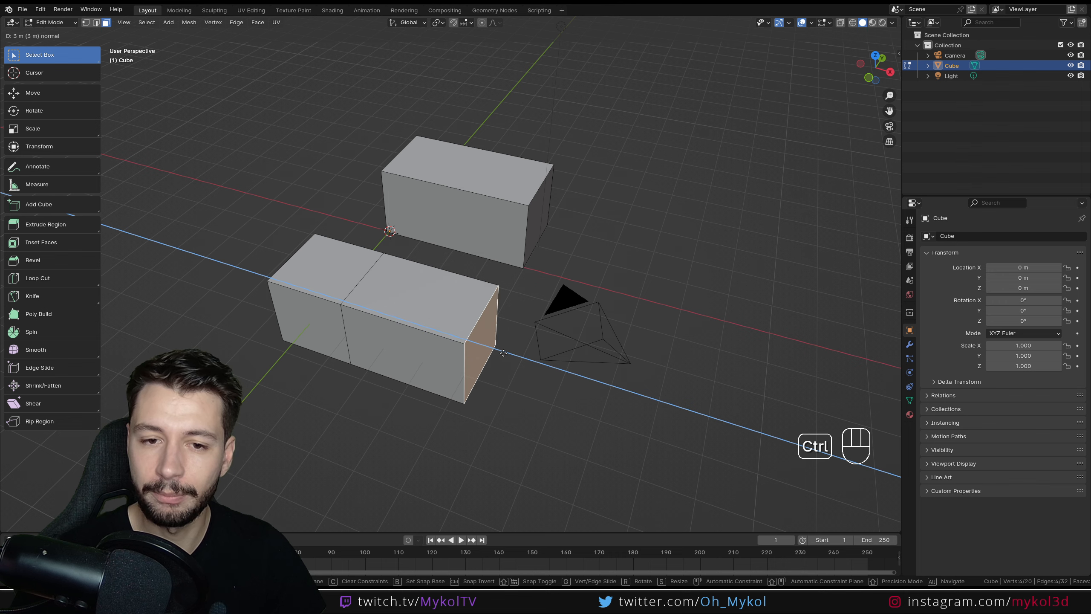
{"action": "left_click", "coordinate": [495, 438]}
{"action": "middle_click_drag", "start_coordinate": [495, 439], "coordinate": [513, 398]}
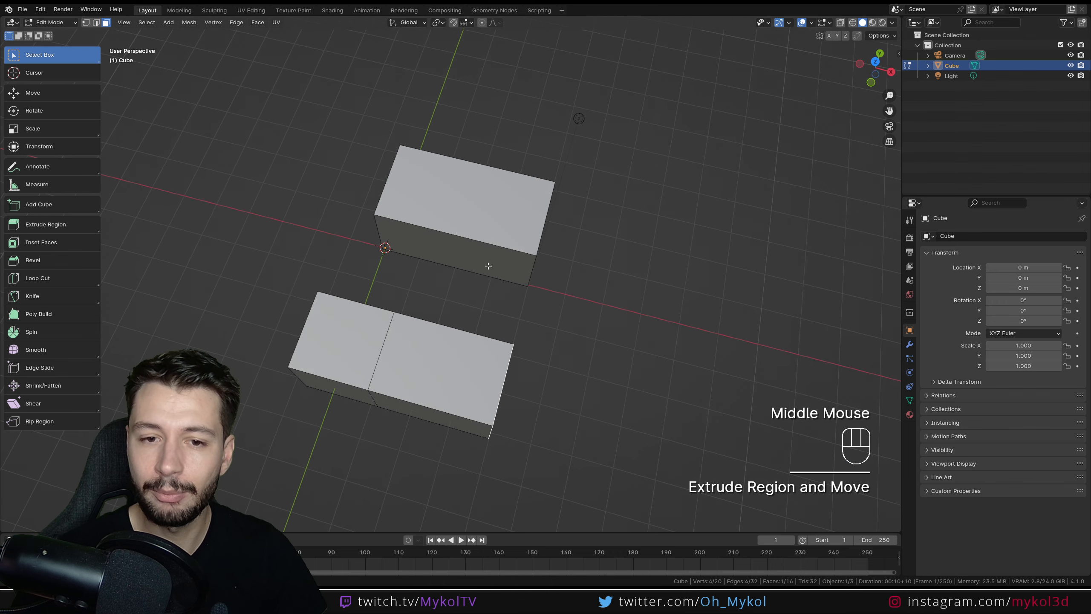
Step: Lengthen the undivided box by moving its negative X end face outward along the X axis
{"action": "middle_click_drag", "start_coordinate": [411, 292], "coordinate": [473, 266]}
{"action": "left_click", "coordinate": [381, 235]}
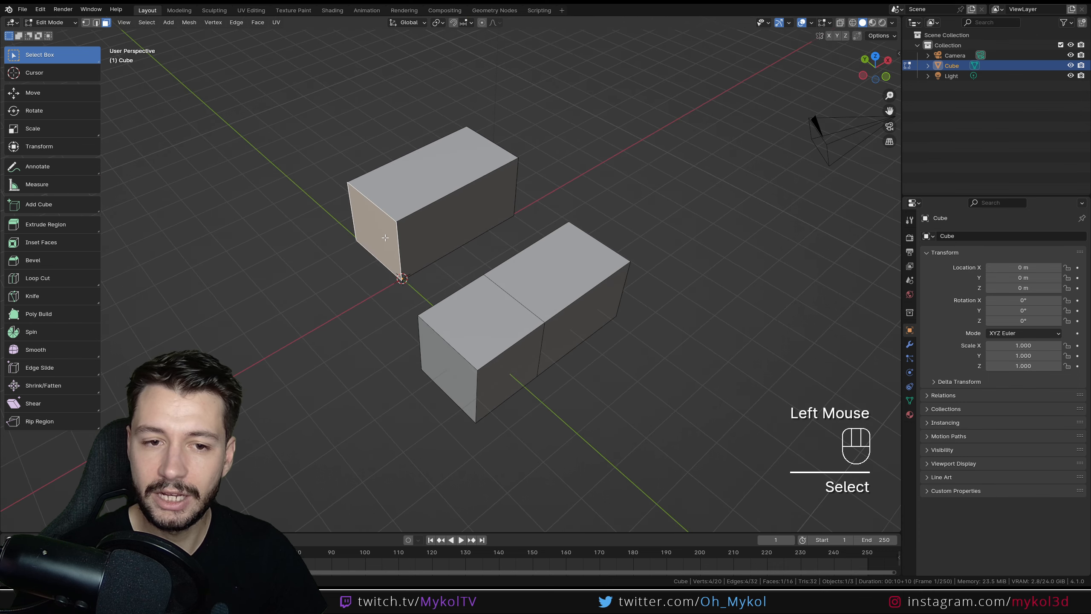
{"action": "middle_click_drag", "start_coordinate": [381, 236], "coordinate": [406, 257]}
{"action": "key", "text": "g"}
{"action": "key", "text": "x"}
{"action": "left_click", "coordinate": [368, 280], "text": "ctrl"}
{"action": "middle_click_drag", "start_coordinate": [468, 227], "coordinate": [516, 307]}
Step: Switch to Object Mode to inspect both boxes as one object, and return to Edit Mode
{"action": "left_click", "coordinate": [51, 23]}
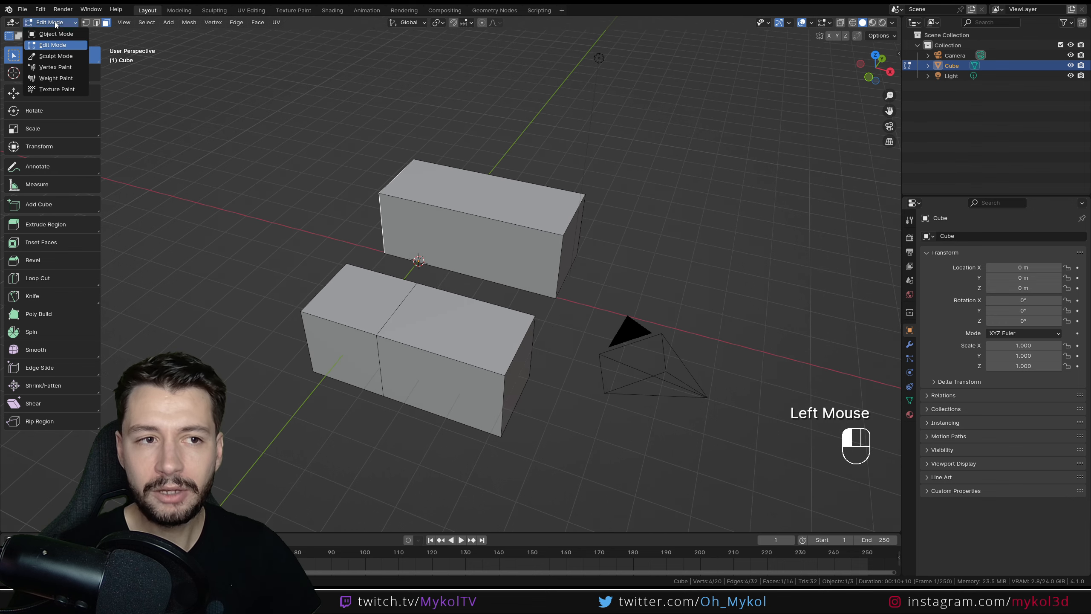
{"action": "left_click", "coordinate": [69, 36]}
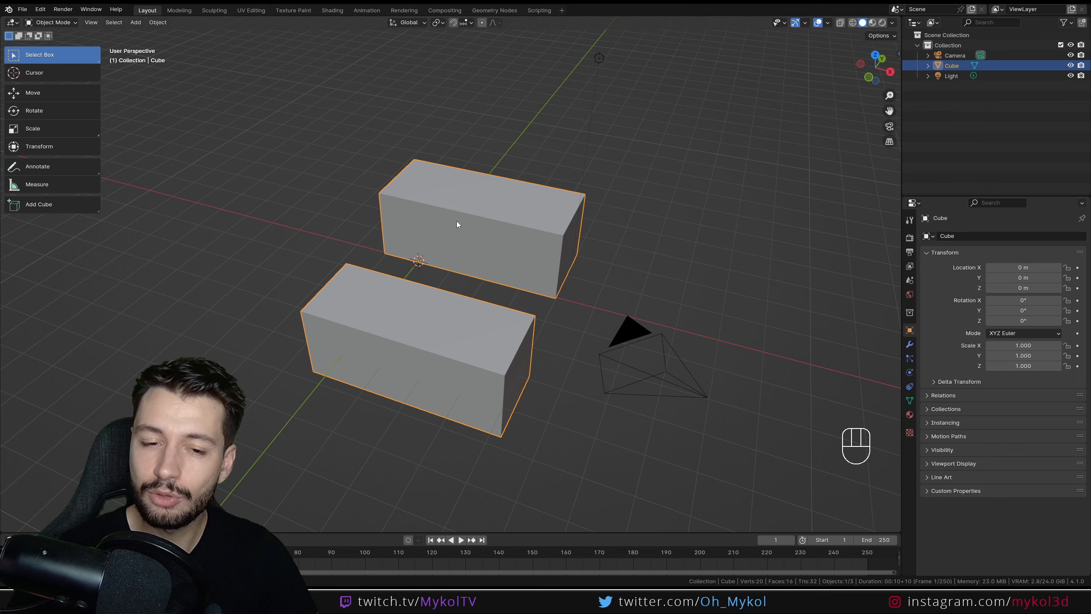
{"action": "left_click", "coordinate": [53, 23]}
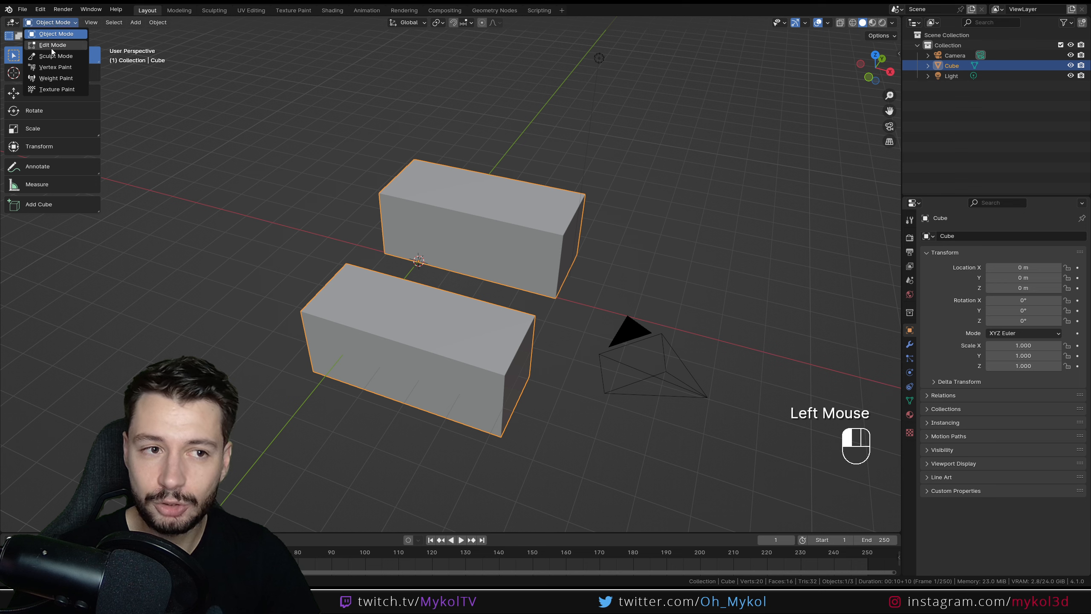
{"action": "left_click", "coordinate": [52, 45]}
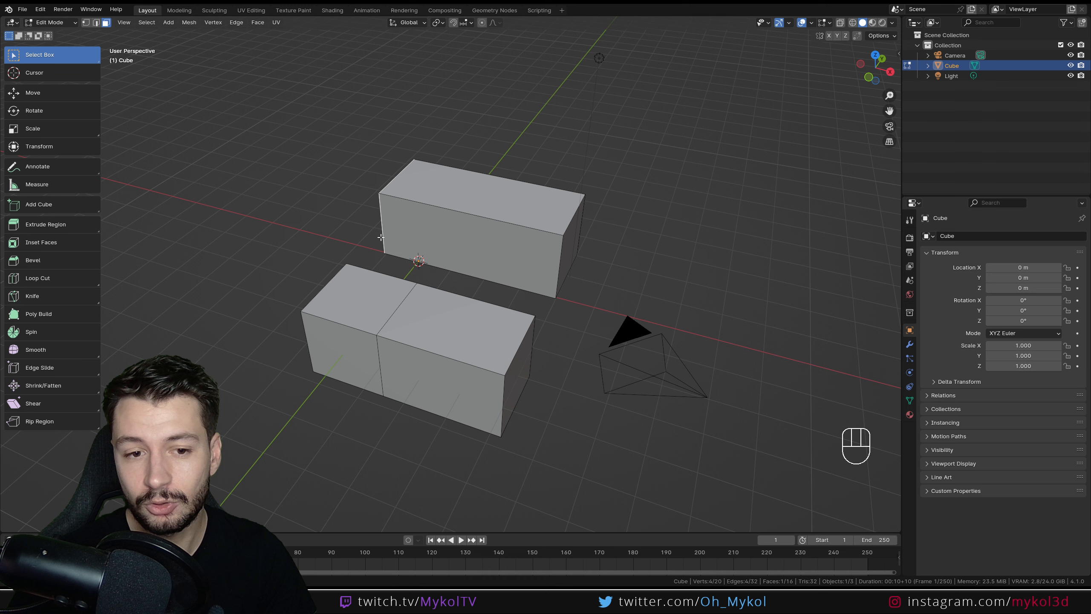
Step: Select the edge loop between the original cube and its extruded section in edge selection mode
{"action": "left_click", "coordinate": [96, 22]}
{"action": "left_click", "coordinate": [397, 309]}
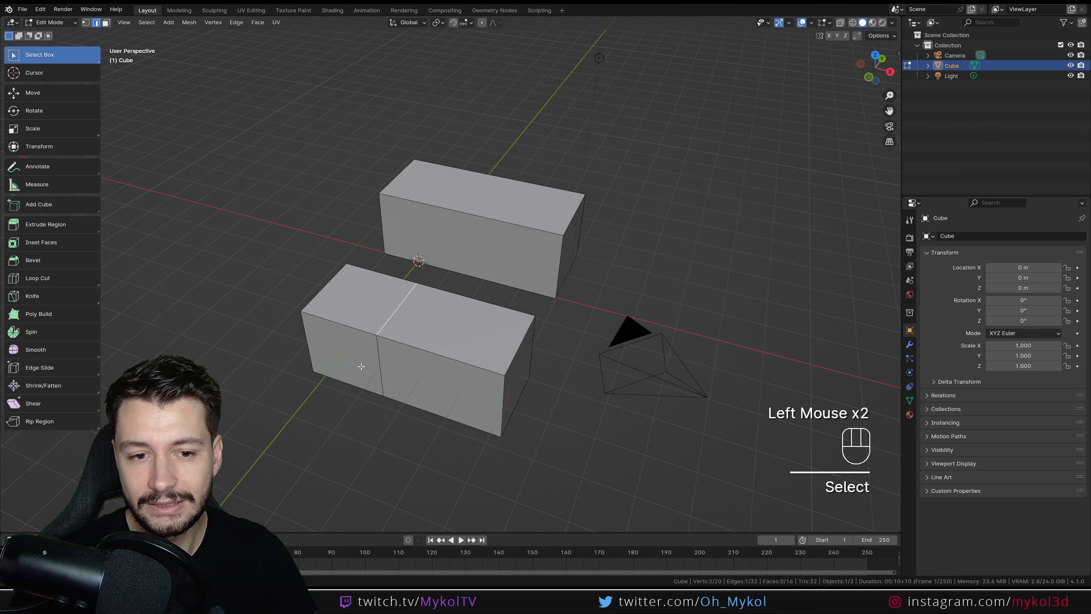
{"action": "left_click", "coordinate": [388, 319], "text": "alt"}
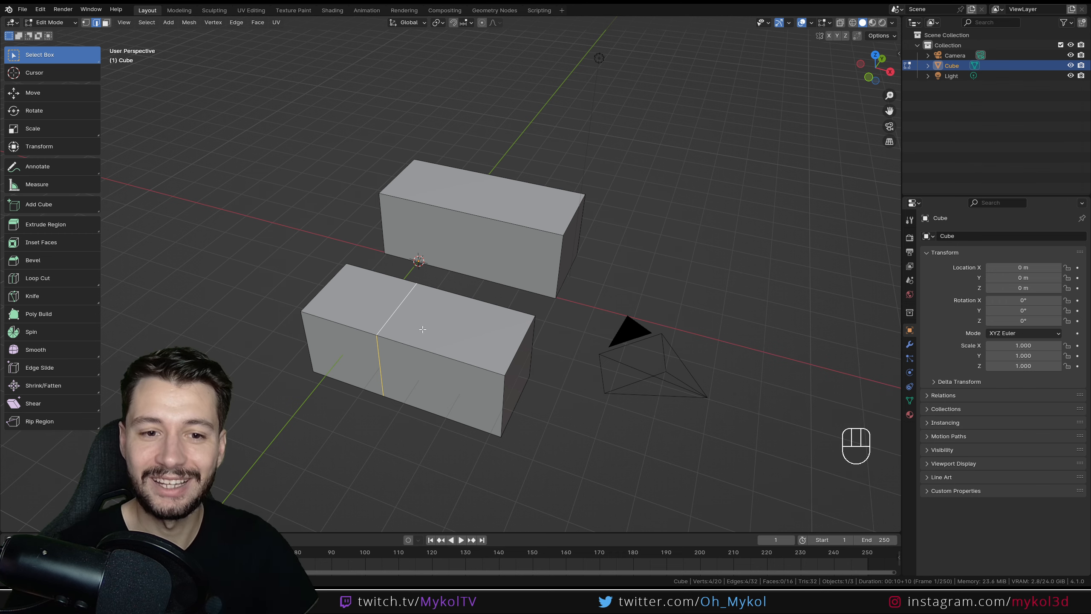
{"action": "middle_click_drag", "start_coordinate": [401, 347], "coordinate": [398, 240]}
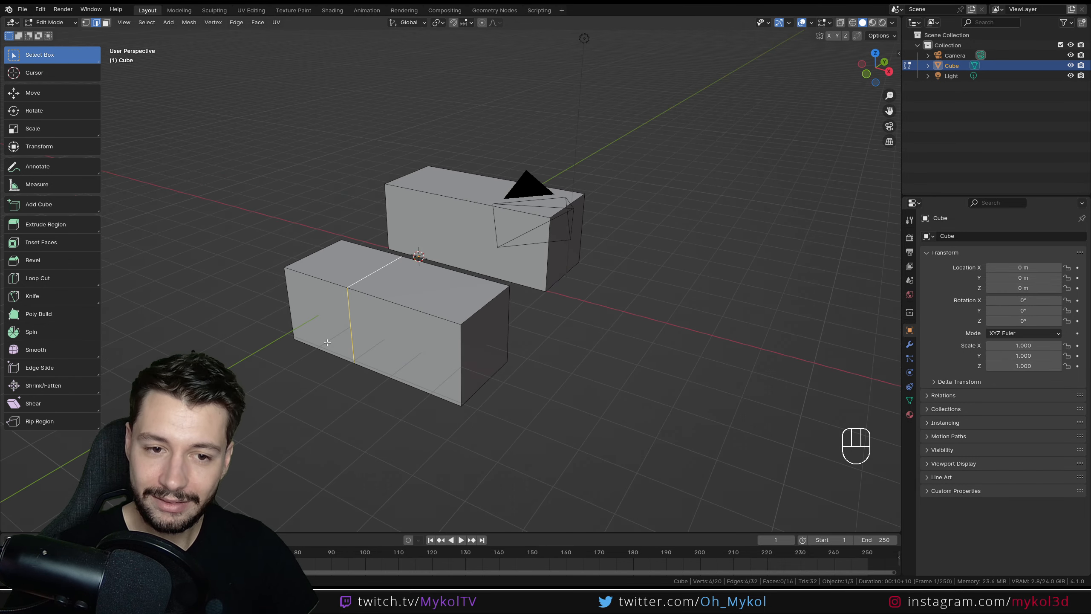
{"action": "middle_click_drag", "start_coordinate": [348, 285], "coordinate": [447, 172]}
Step: In face selection mode, extrude the positive X end face of the divided box a further 3 m along X
{"action": "left_click", "coordinate": [107, 23]}
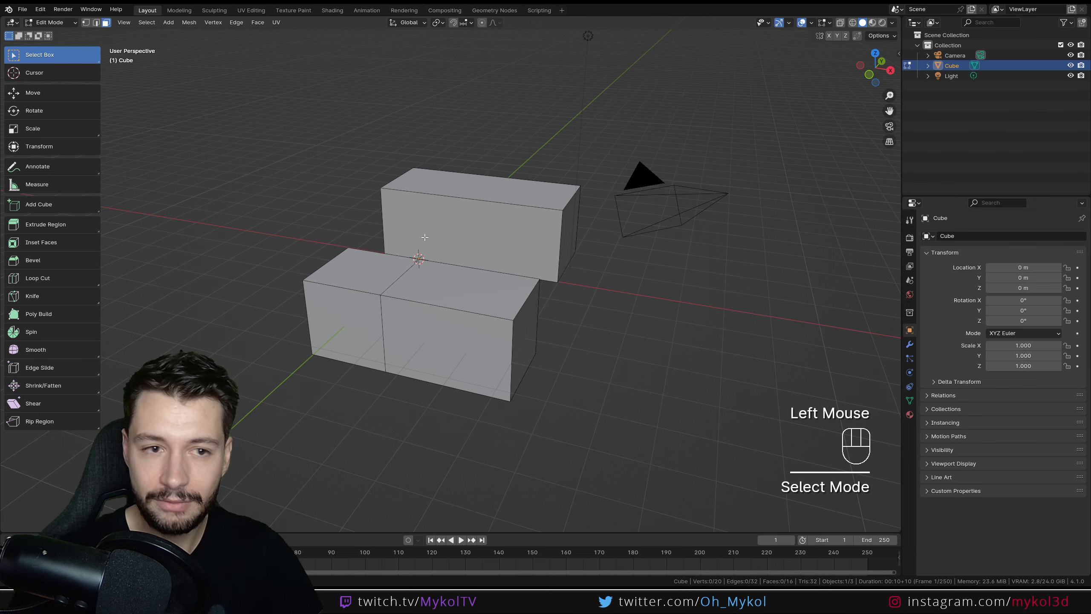
{"action": "left_click", "coordinate": [527, 336]}
{"action": "middle_click_drag", "start_coordinate": [557, 363], "coordinate": [429, 328], "text": "shift"}
{"action": "key", "text": "e"}
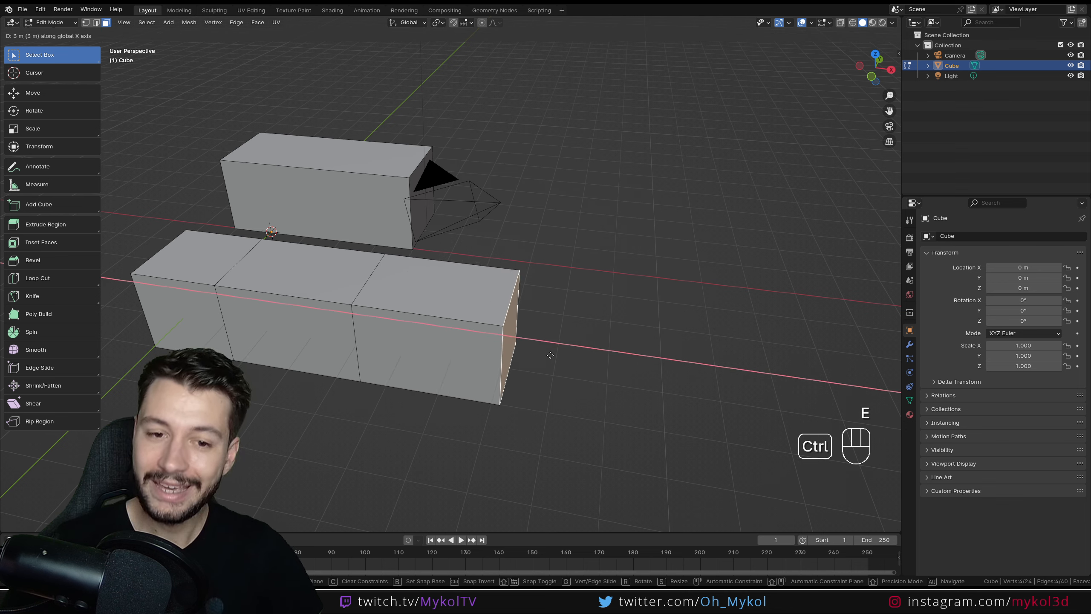
{"action": "left_click", "coordinate": [512, 349], "text": "ctrl"}
{"action": "middle_click_drag", "start_coordinate": [414, 351], "coordinate": [396, 231]}
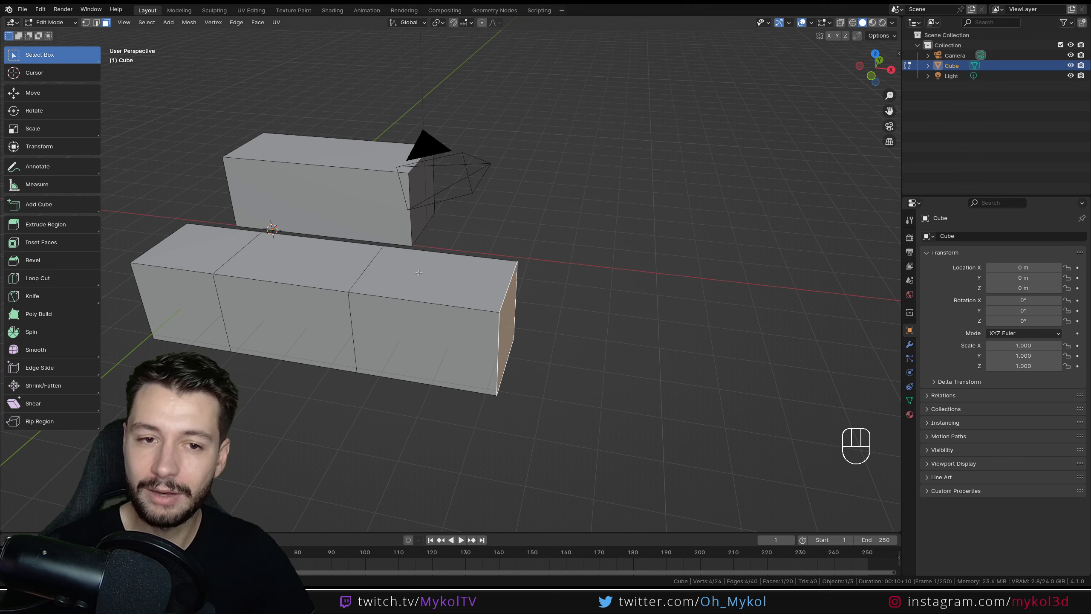
Step: Stretch the undivided box further by moving its positive X end face along the X axis
{"action": "left_click", "coordinate": [420, 205]}
{"action": "key", "text": "g"}
{"action": "key", "text": "x"}
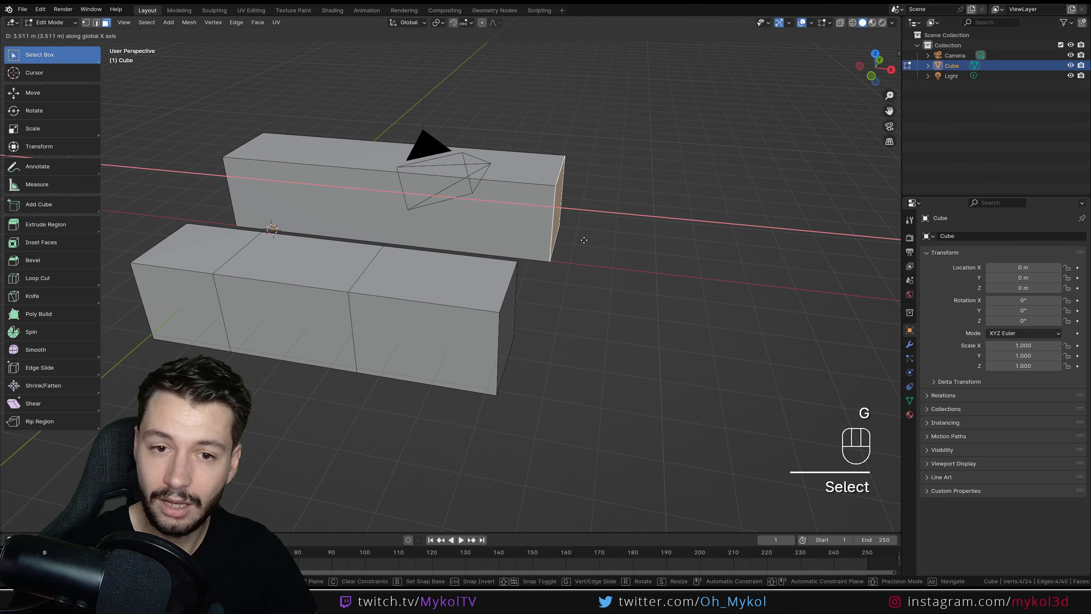
{"action": "left_click", "coordinate": [545, 242]}
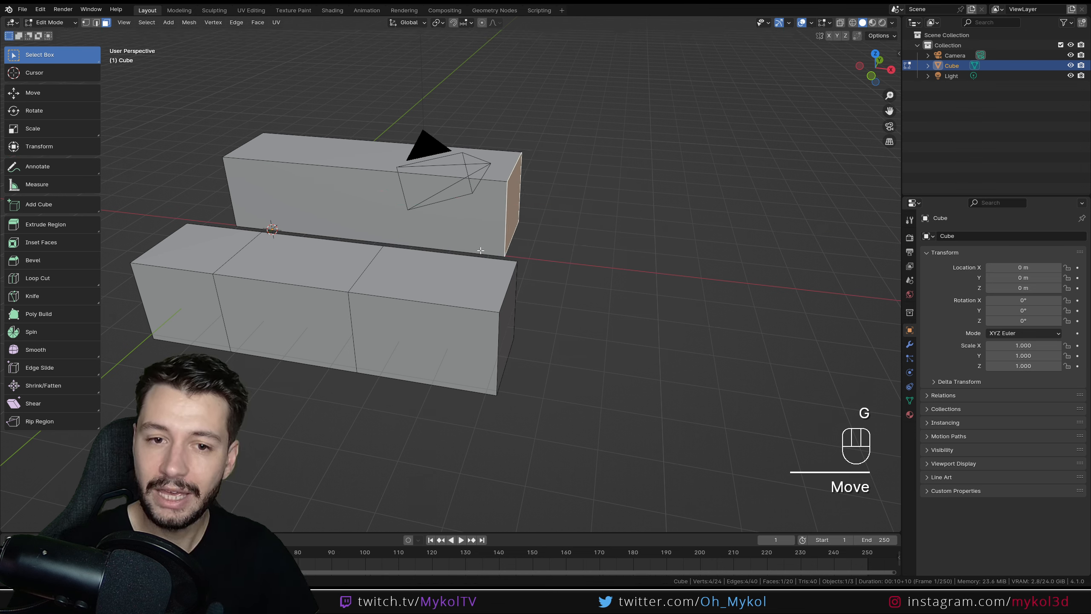
Step: Extrude the positive X end face of the divided box outward along X to add a fourth section
{"action": "left_click", "coordinate": [506, 312]}
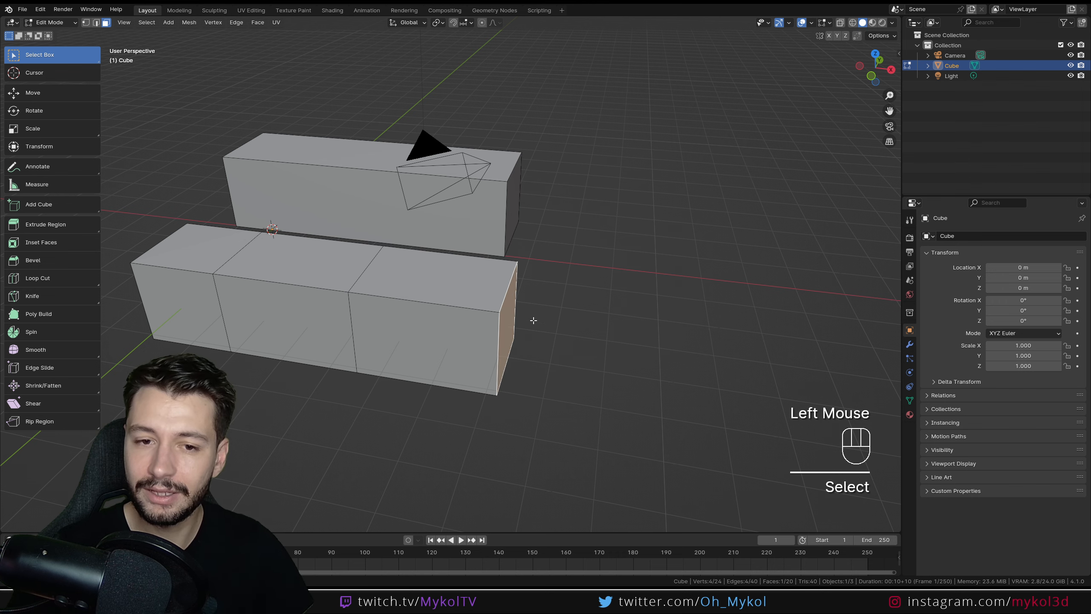
{"action": "middle_click_drag", "start_coordinate": [534, 321], "coordinate": [378, 297], "text": "shift"}
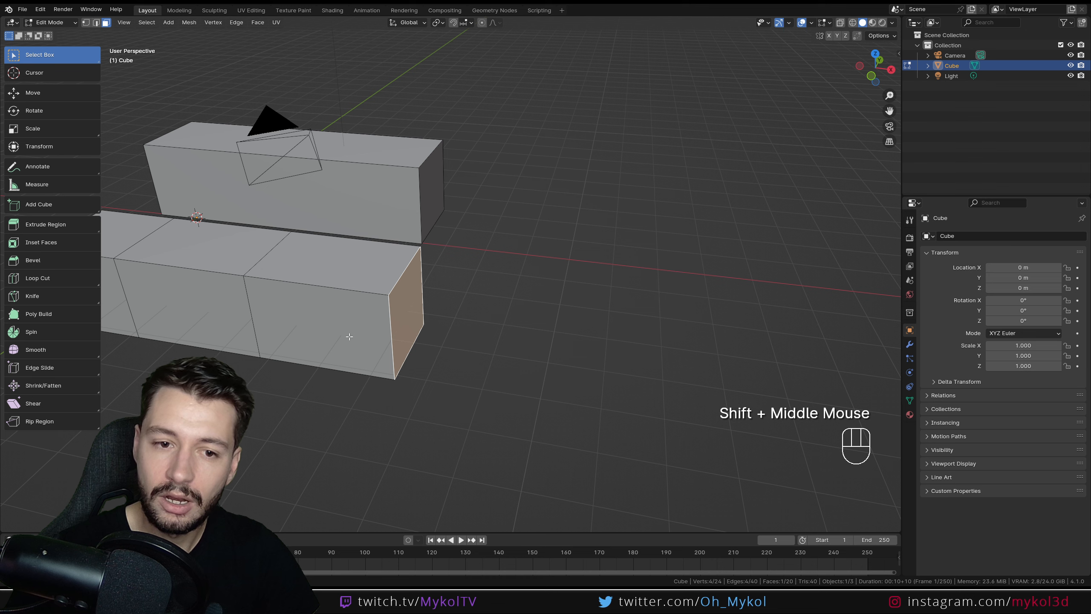
{"action": "key", "text": "e"}
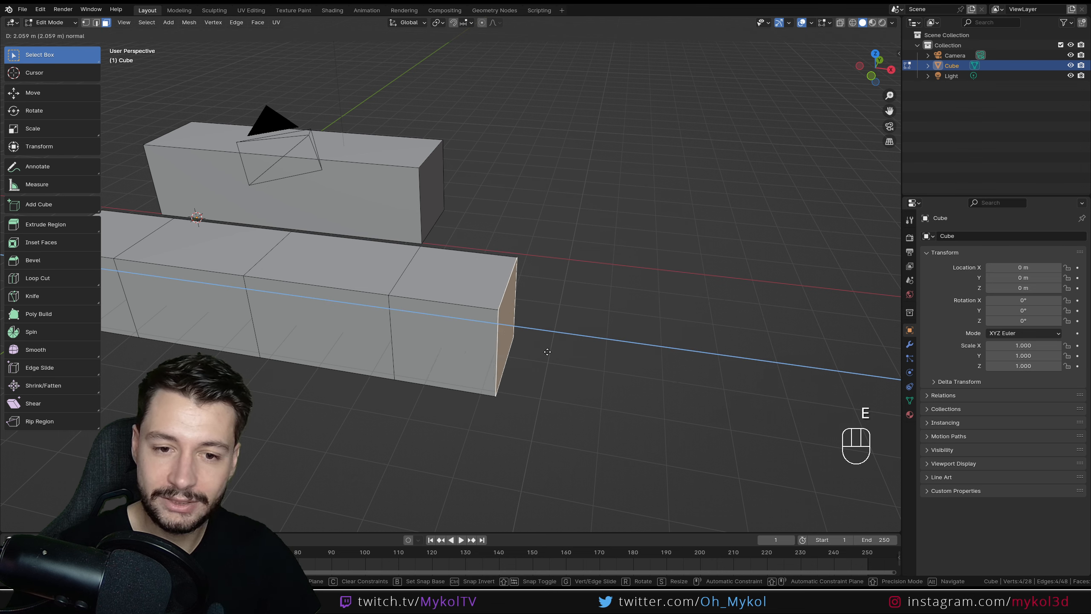
{"action": "left_click", "coordinate": [589, 360]}
Step: Try to move the undivided box's positive X end face
{"action": "left_click", "coordinate": [431, 192]}
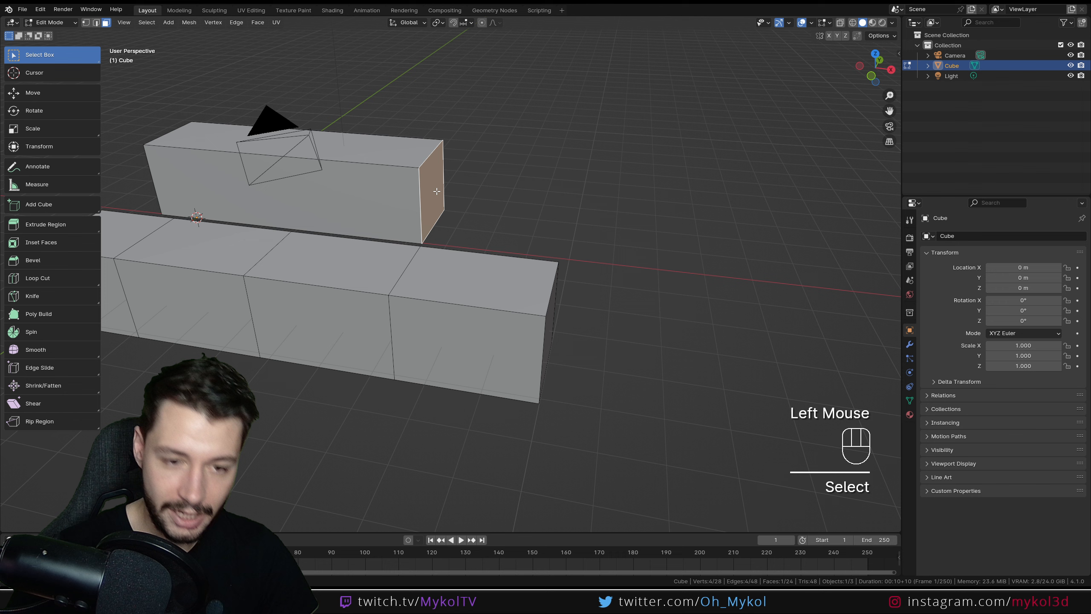
{"action": "key", "text": "g"}
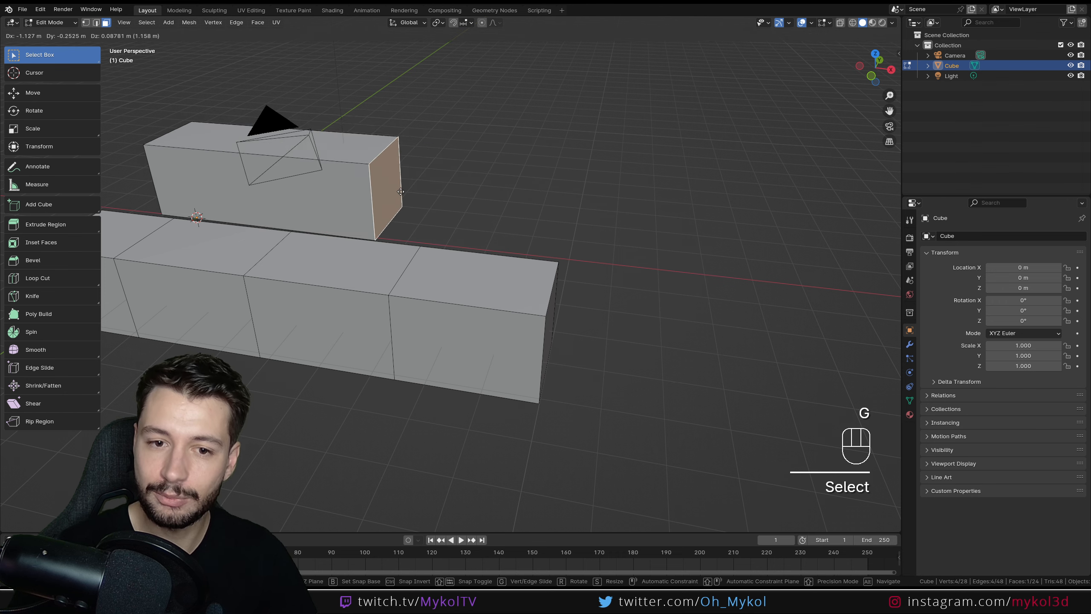
{"action": "left_click", "coordinate": [431, 192]}
Step: Extrude the divided box's positive X end face once more to add a fifth section
{"action": "left_click", "coordinate": [549, 339]}
{"action": "key", "text": "e"}
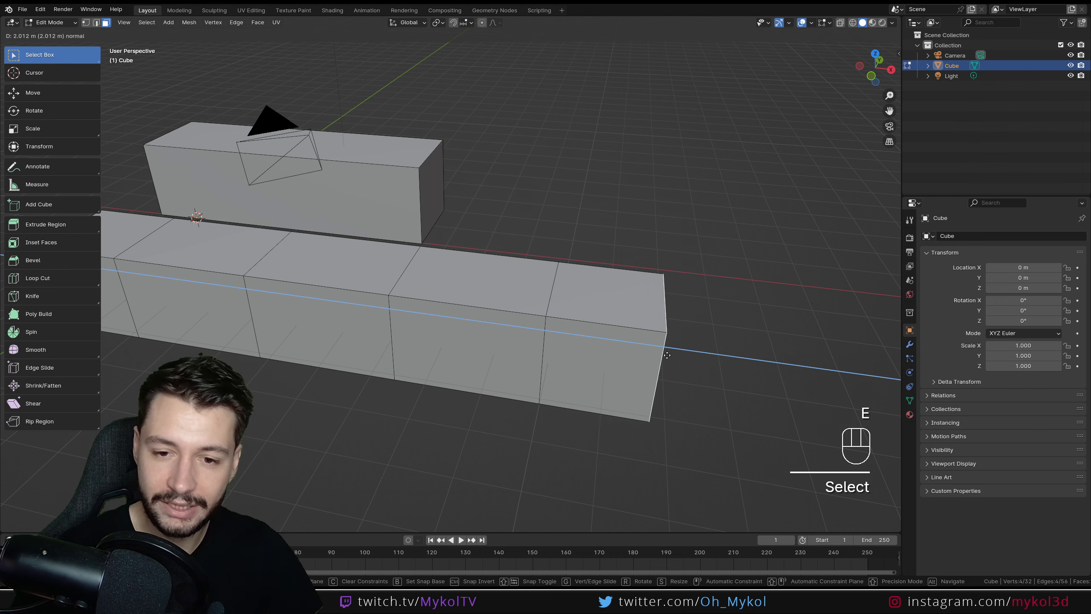
{"action": "left_click", "coordinate": [730, 344]}
Step: Extrude the top face of the divided box's fourth section upward twice to form a two-block tower
{"action": "left_click", "coordinate": [505, 289]}
{"action": "key", "text": "e"}
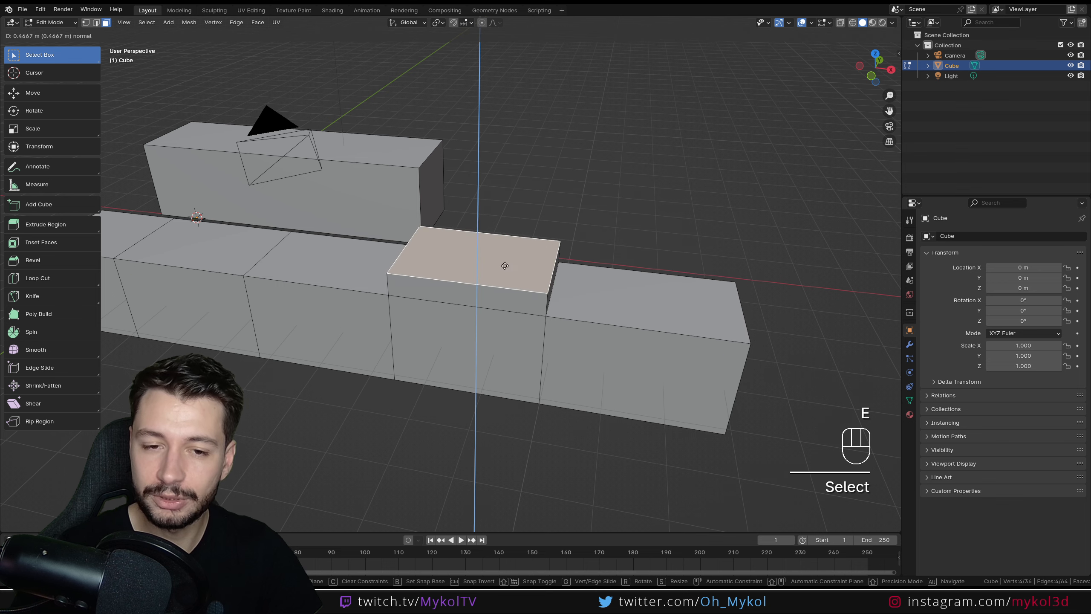
{"action": "left_click", "coordinate": [499, 190]}
{"action": "key", "text": "e"}
{"action": "left_click", "coordinate": [497, 95]}
Step: Extrude the positive X side face of the tower's upper block outward twice to form a two-block overhang
{"action": "left_click", "coordinate": [567, 126]}
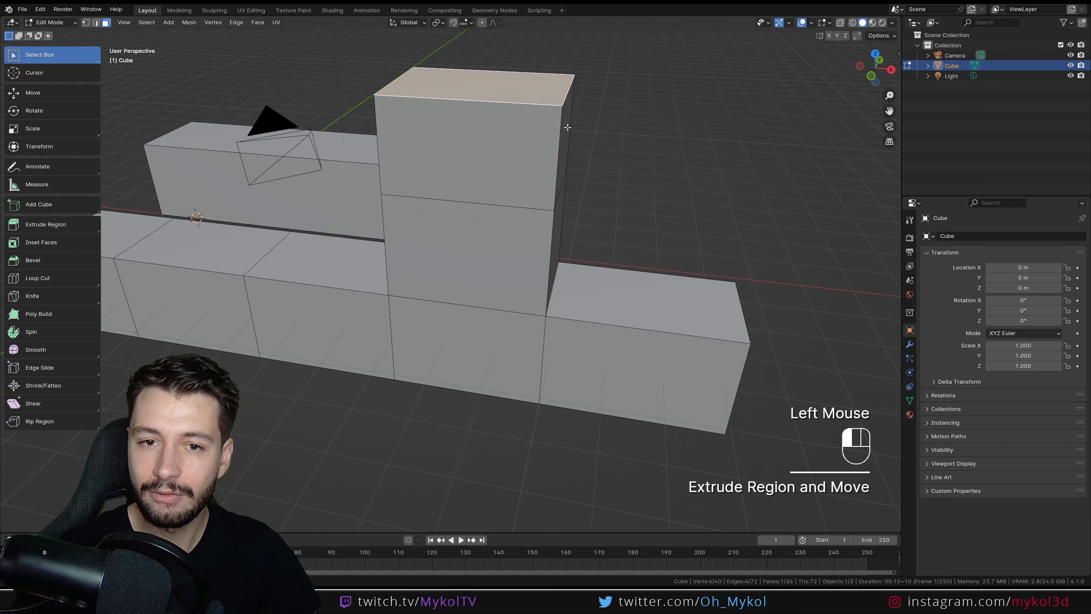
{"action": "key", "text": "e"}
{"action": "left_click", "coordinate": [722, 157]}
{"action": "scroll", "coordinate": [714, 188], "scroll_direction": "down", "scroll_amount": 5}
{"action": "middle_click_drag", "start_coordinate": [714, 189], "coordinate": [683, 190]}
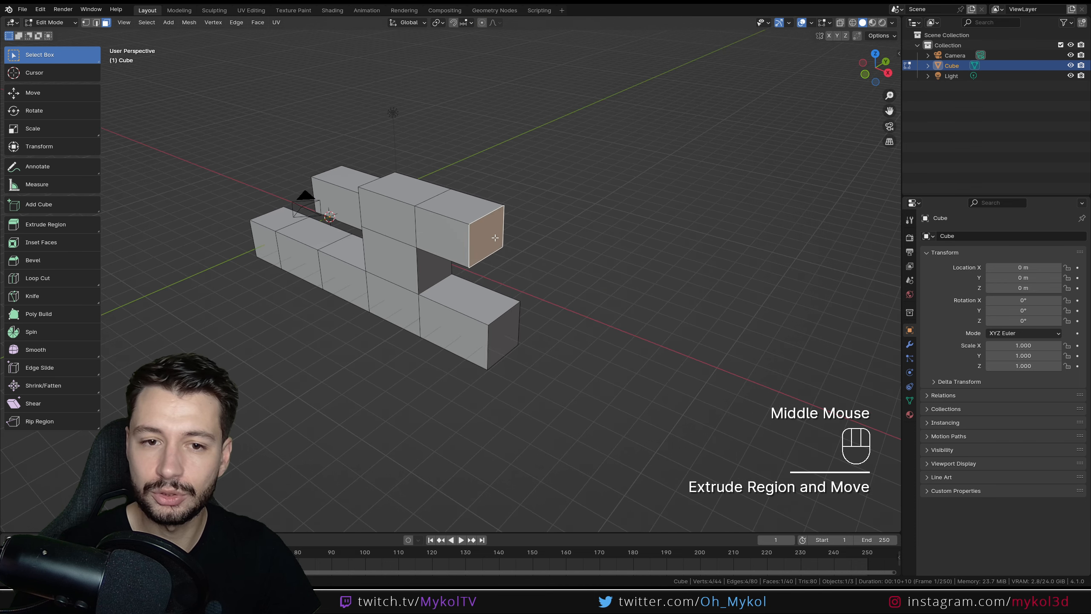
{"action": "key", "text": "e"}
{"action": "left_click", "coordinate": [473, 202]}
Step: Extrude the top face of the overhang's first block upward three times, keeping the middle extrusion very thin
{"action": "left_click", "coordinate": [473, 202]}
{"action": "key", "text": "e"}
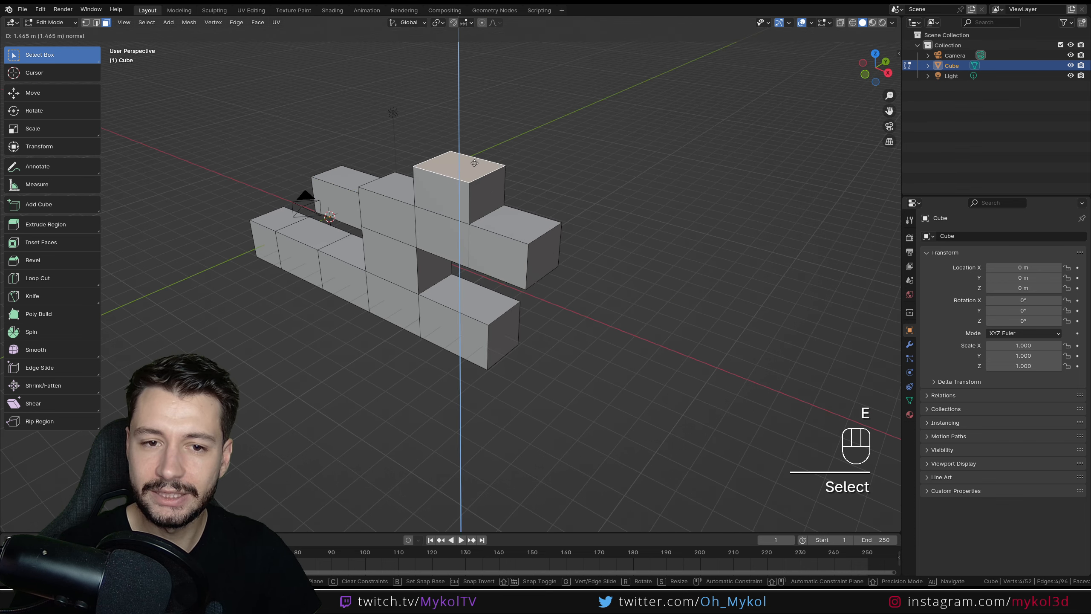
{"action": "left_click", "coordinate": [476, 183]}
{"action": "key", "text": "e"}
{"action": "left_click", "coordinate": [479, 172]}
{"action": "key", "text": "e"}
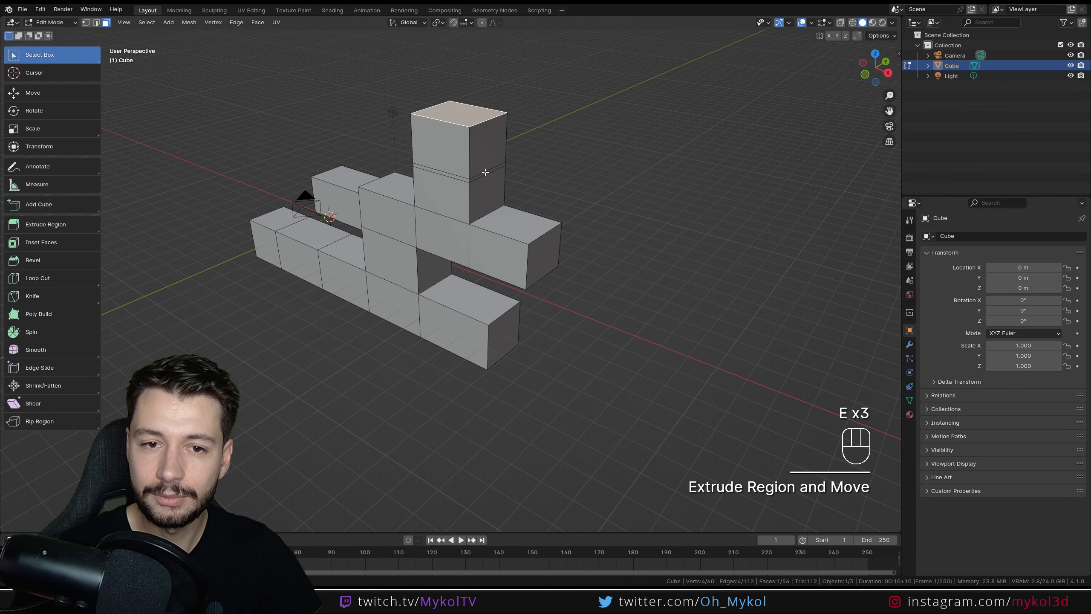
Step: Extrude the thin section's positive X side face outward into a flat slab
{"action": "left_click", "coordinate": [485, 172]}
{"action": "key", "text": "e"}
{"action": "left_click", "coordinate": [563, 202]}
Step: Switch to Object Mode and inspect the extruded shape beside the undivided box
{"action": "scroll", "coordinate": [521, 302], "scroll_direction": "down", "scroll_amount": 2}
{"action": "mouse_move", "coordinate": [522, 302]}
{"action": "middle_mouse_down"}
{"action": "mouse_move", "coordinate": [577, 286]}
{"action": "mouse_move", "coordinate": [451, 284]}
{"action": "mouse_move", "coordinate": [540, 299]}
{"action": "middle_mouse_up"}
{"action": "key", "text": "Tab"}
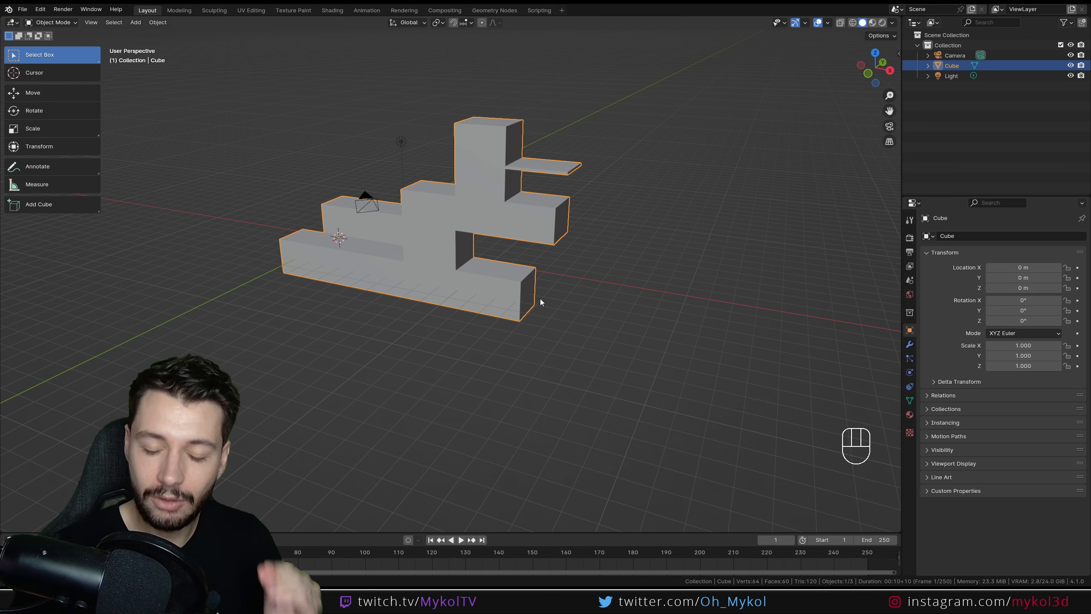
{"action": "mouse_move", "coordinate": [523, 243]}
{"action": "middle_mouse_down"}
{"action": "mouse_move", "coordinate": [371, 241]}
{"action": "mouse_move", "coordinate": [378, 224]}
{"action": "mouse_move", "coordinate": [541, 220]}
{"action": "mouse_move", "coordinate": [518, 259]}
{"action": "mouse_move", "coordinate": [476, 265]}
{"action": "mouse_move", "coordinate": [545, 252]}
{"action": "mouse_move", "coordinate": [528, 263]}
{"action": "middle_mouse_up"}
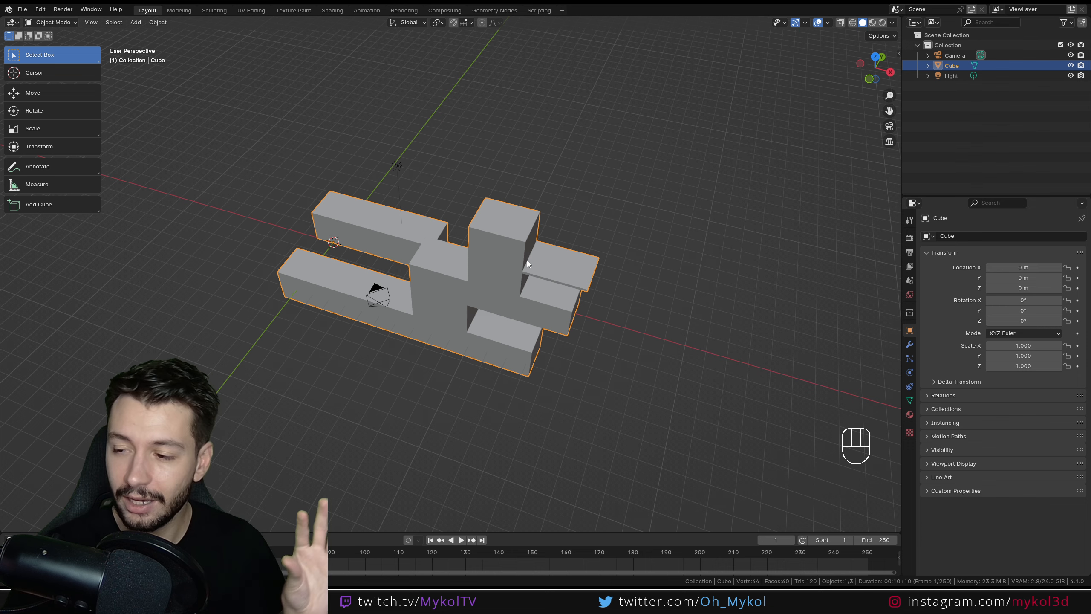
{"action": "middle_click_drag", "start_coordinate": [456, 256], "coordinate": [428, 239]}
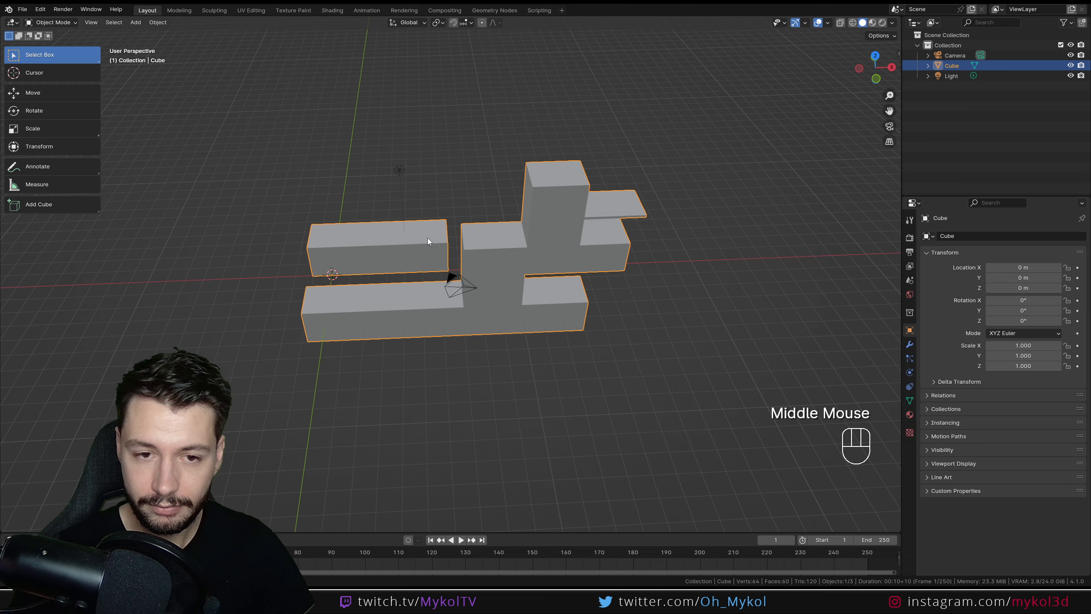
Step: Return to Edit Mode and extrude the top face of the divided box's second section upward twice
{"action": "left_click", "coordinate": [509, 275]}
{"action": "scroll", "coordinate": [508, 275], "scroll_direction": "up", "scroll_amount": 3}
{"action": "key", "text": "Tab"}
{"action": "middle_click_drag", "start_coordinate": [508, 275], "coordinate": [297, 308]}
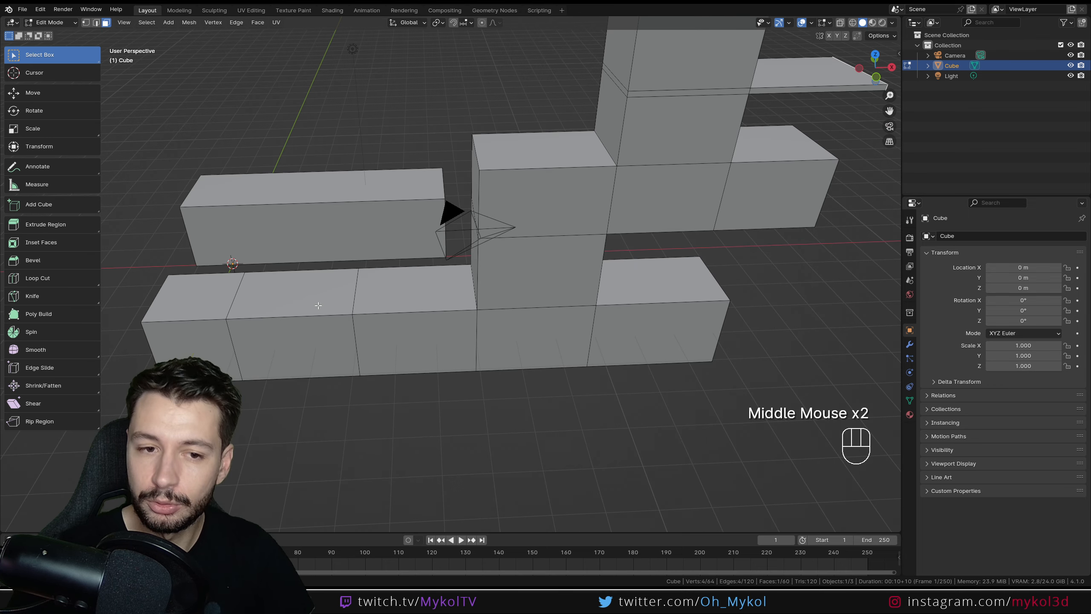
{"action": "left_click", "coordinate": [291, 314]}
{"action": "middle_click_drag", "start_coordinate": [291, 338], "coordinate": [365, 349], "text": "shift"}
{"action": "key", "text": "e"}
{"action": "left_click", "coordinate": [358, 260]}
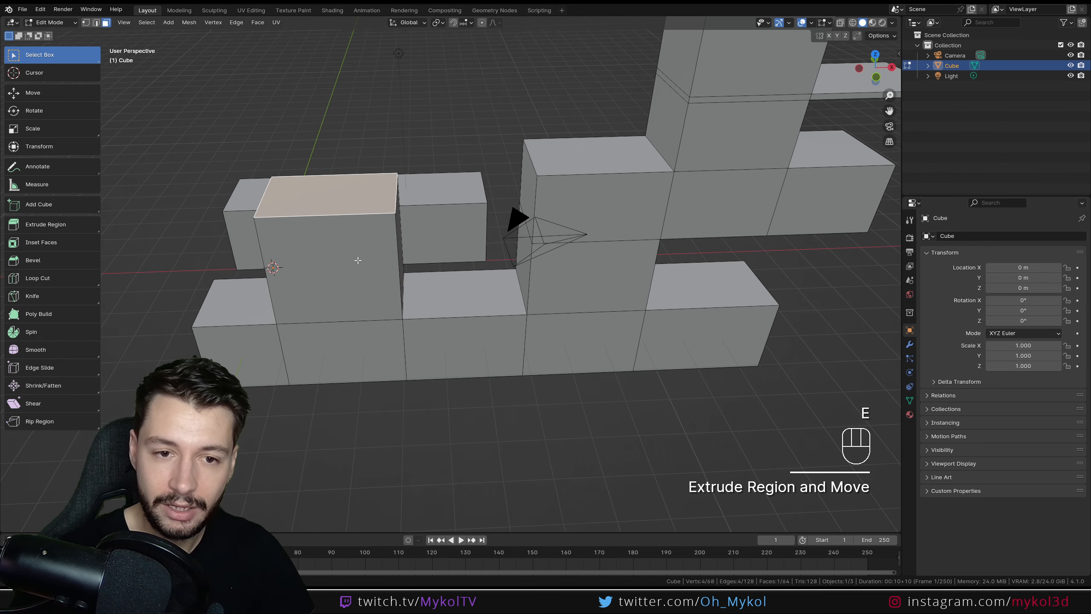
{"action": "key", "text": "e"}
{"action": "left_click", "coordinate": [366, 177]}
Step: Extrude the positive X side face of the new column's upper block outward toward the tower
{"action": "middle_click_drag", "start_coordinate": [419, 175], "coordinate": [469, 277]}
{"action": "left_click", "coordinate": [361, 164]}
{"action": "key", "text": "e"}
{"action": "left_click", "coordinate": [494, 180]}
Step: Try to raise the undivided box's top face along the Z axis
{"action": "left_click", "coordinate": [430, 258]}
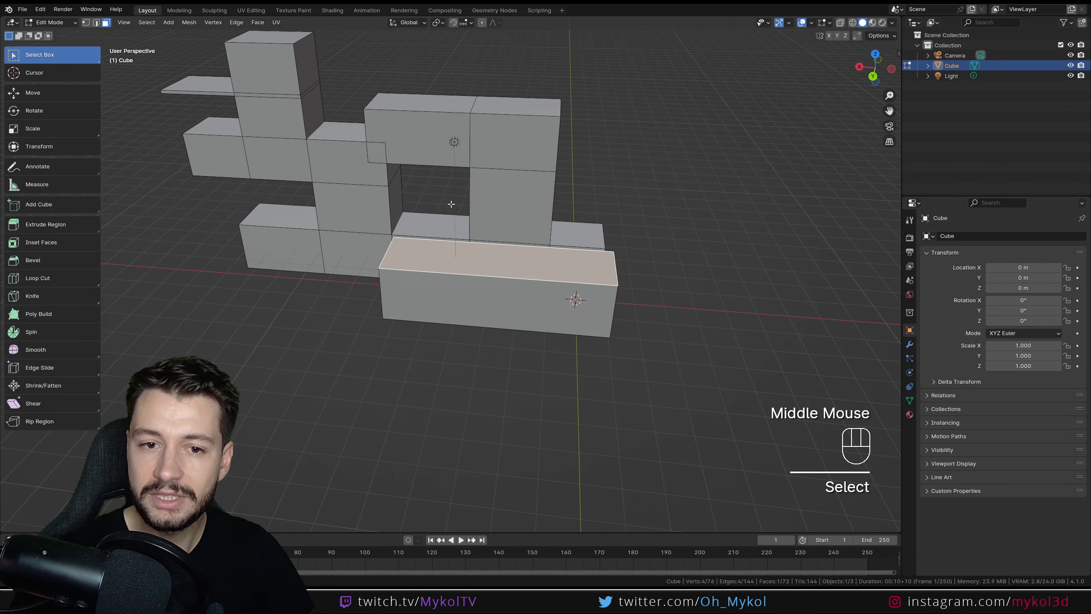
{"action": "key", "text": "g"}
{"action": "key", "text": "z"}
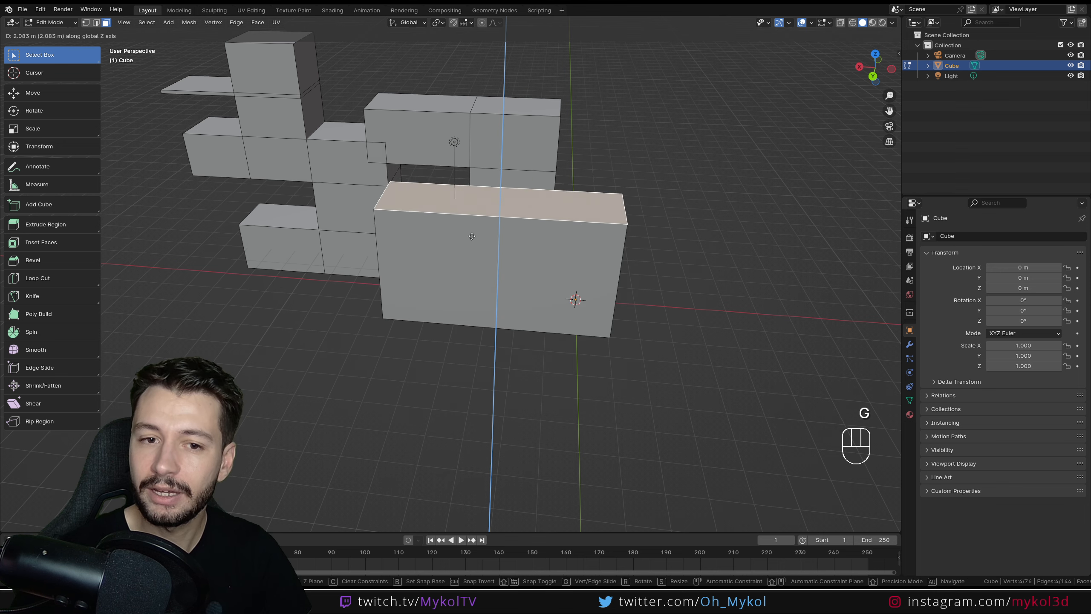
{"action": "left_click", "coordinate": [481, 255]}
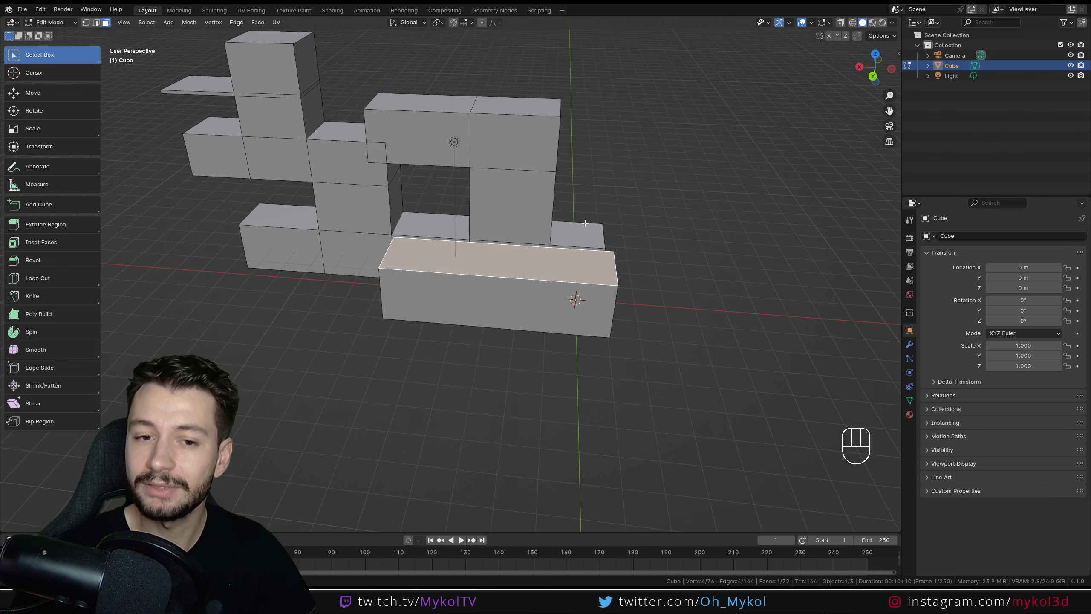
Step: Extrude the divided box's negative X end face outward three times, keeping the middle extrusion very thin
{"action": "middle_click_drag", "start_coordinate": [481, 255], "coordinate": [357, 279]}
{"action": "left_click", "coordinate": [421, 378]}
{"action": "middle_click_drag", "start_coordinate": [422, 377], "coordinate": [455, 357]}
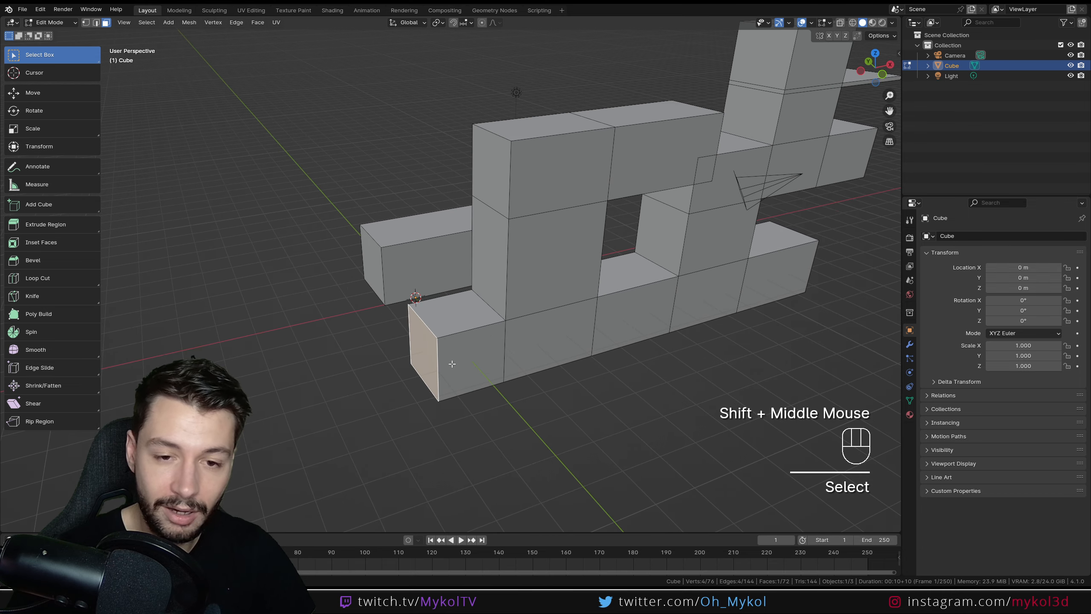
{"action": "key", "text": "e"}
{"action": "left_click", "coordinate": [344, 389]}
{"action": "key", "text": "e"}
{"action": "left_click", "coordinate": [342, 390]}
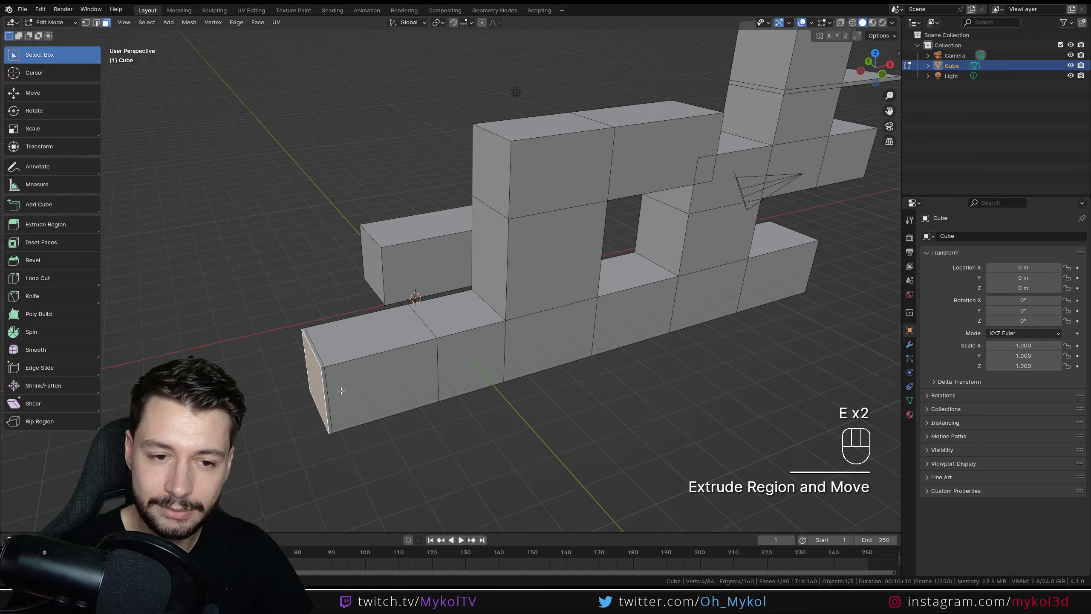
{"action": "key", "text": "e"}
{"action": "left_click", "coordinate": [319, 355]}
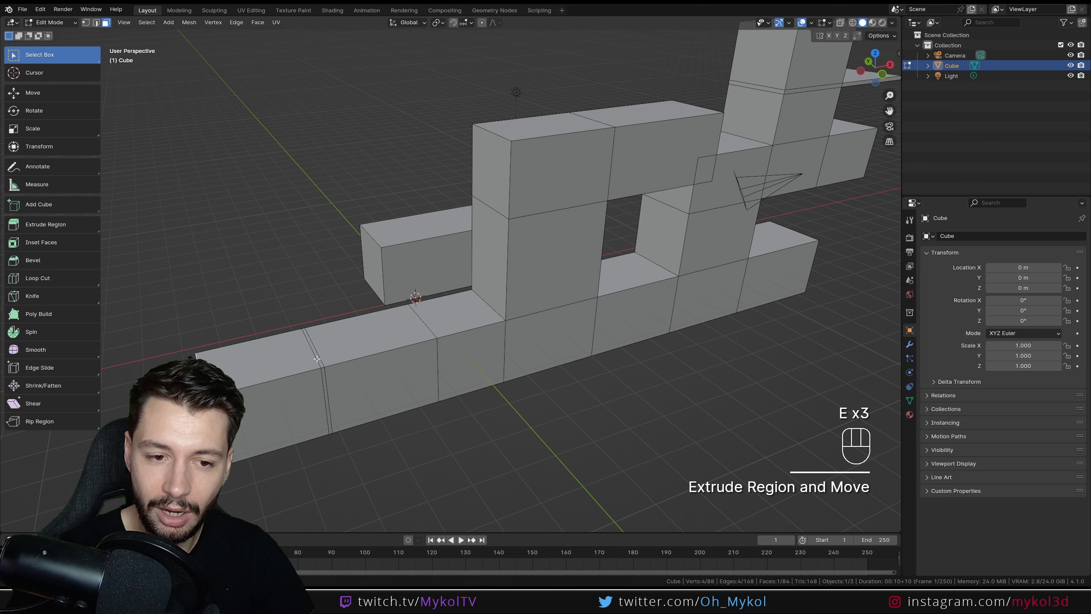
Step: Extrude the thin section's top face upward into a fin and return to Object Mode to view the whole shape
{"action": "double_click", "coordinate": [319, 355]}
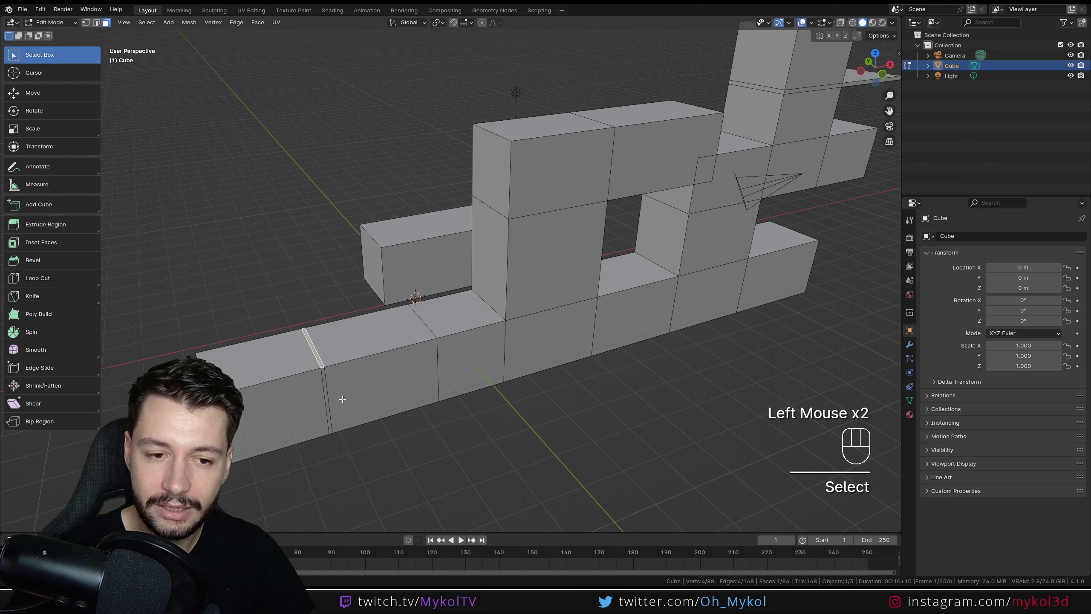
{"action": "key", "text": "e"}
{"action": "key", "text": "Tab"}
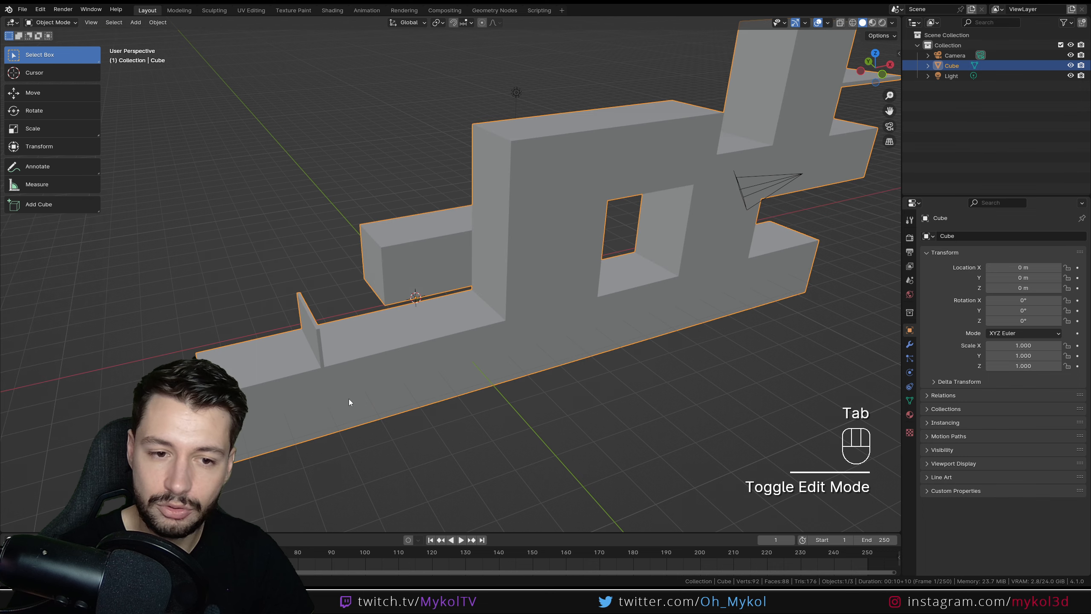
{"action": "middle_click_drag", "start_coordinate": [348, 399], "coordinate": [283, 398]}
{"action": "scroll", "coordinate": [347, 341], "scroll_direction": "down", "scroll_amount": 3}
{"action": "middle_click_drag", "start_coordinate": [346, 341], "coordinate": [322, 344]}
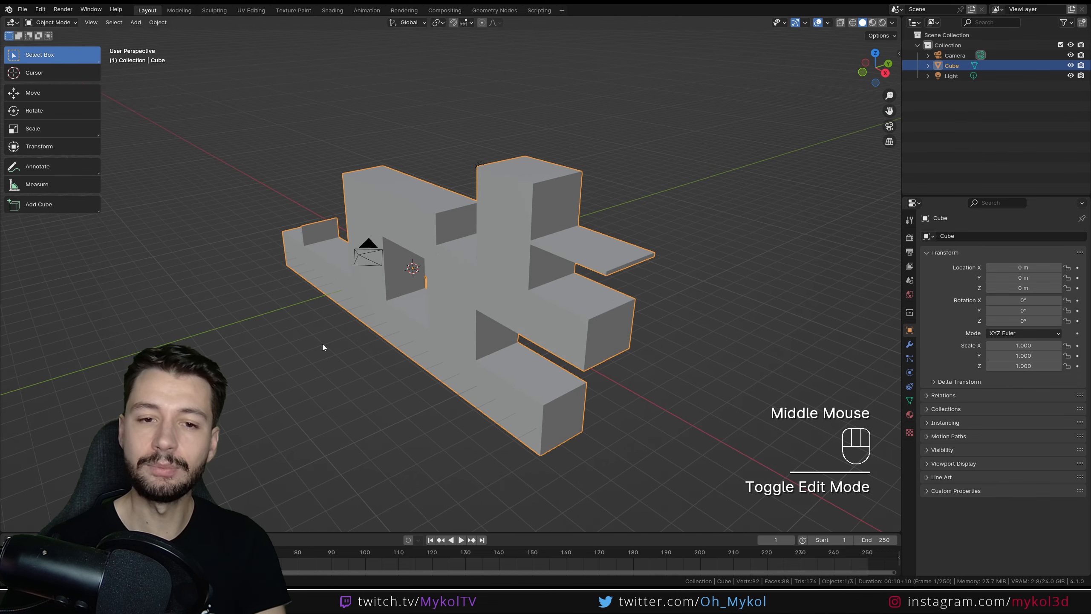
Step: Delete the box object and add a UV sphere at the origin
{"action": "key", "text": "Delete"}
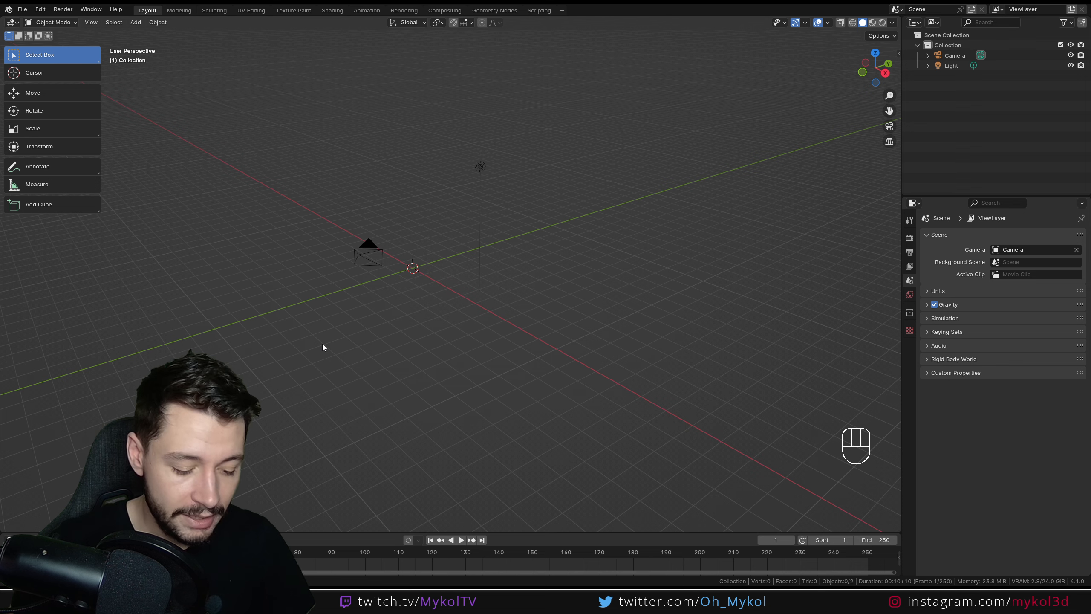
{"action": "key", "text": "shift+a"}
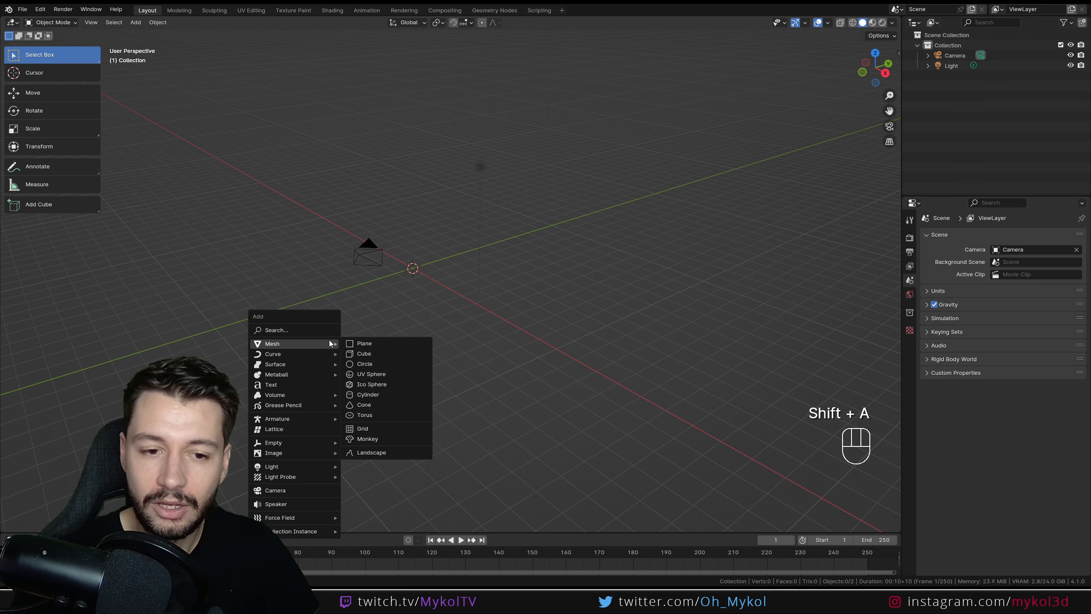
{"action": "left_click", "coordinate": [375, 373]}
{"action": "scroll", "coordinate": [375, 325], "scroll_direction": "up", "scroll_amount": 5}
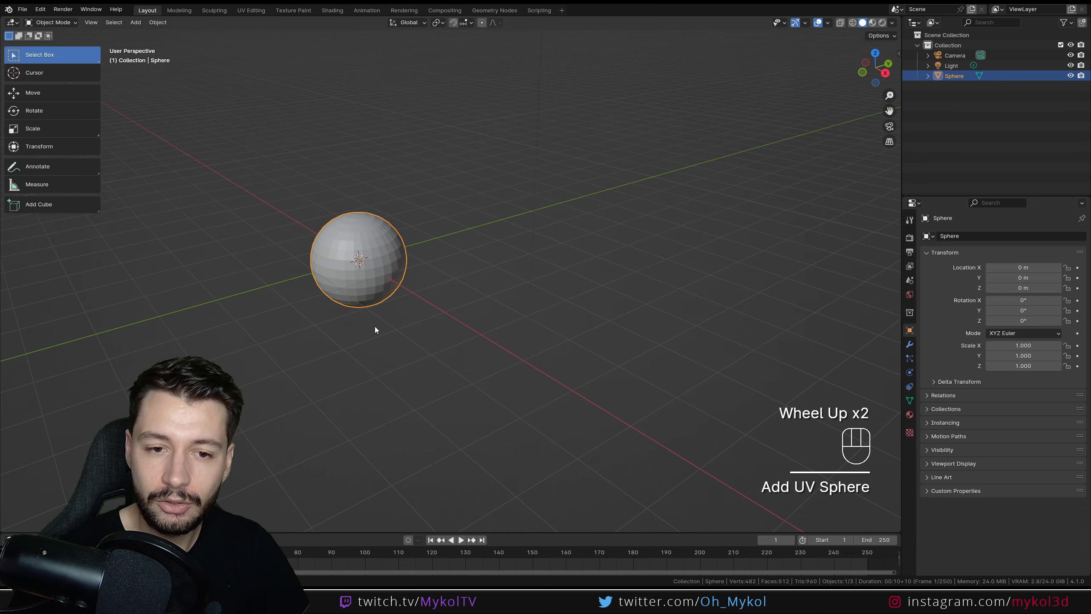
{"action": "middle_click_drag", "start_coordinate": [375, 305], "coordinate": [528, 324], "text": "shift"}
{"action": "scroll", "coordinate": [512, 342], "scroll_direction": "up", "scroll_amount": 2}
Step: Enter Edit Mode on the sphere and select a single face on its upper positive X side
{"action": "key", "text": "Tab"}
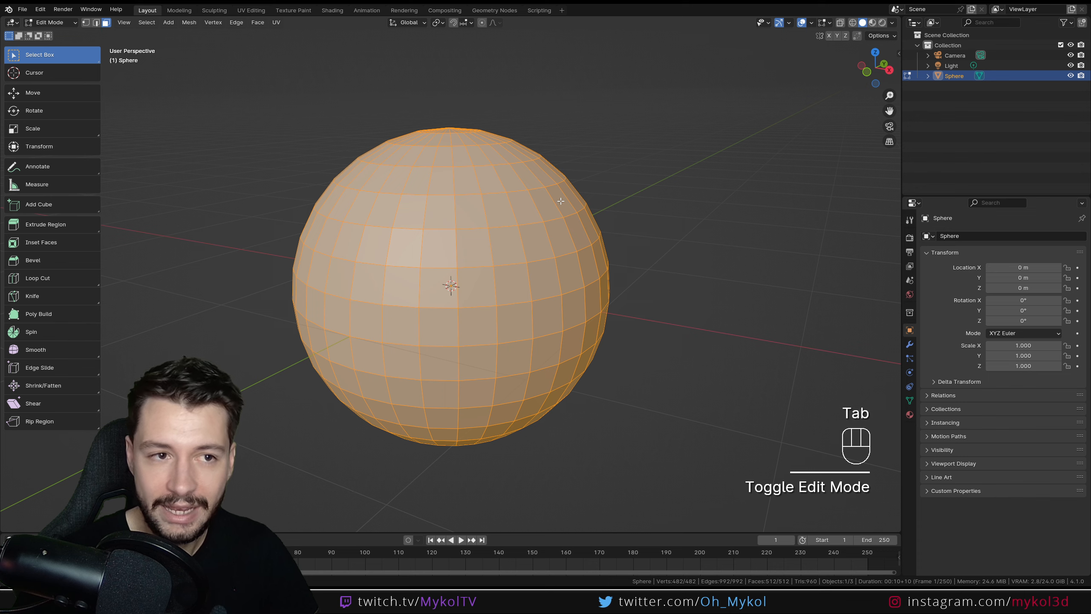
{"action": "left_click", "coordinate": [561, 201]}
{"action": "middle_click_drag", "start_coordinate": [585, 228], "coordinate": [530, 334], "text": "shift"}
Step: Try extruding the selected sphere face along its normal, and undo the extrusion
{"action": "key", "text": "e"}
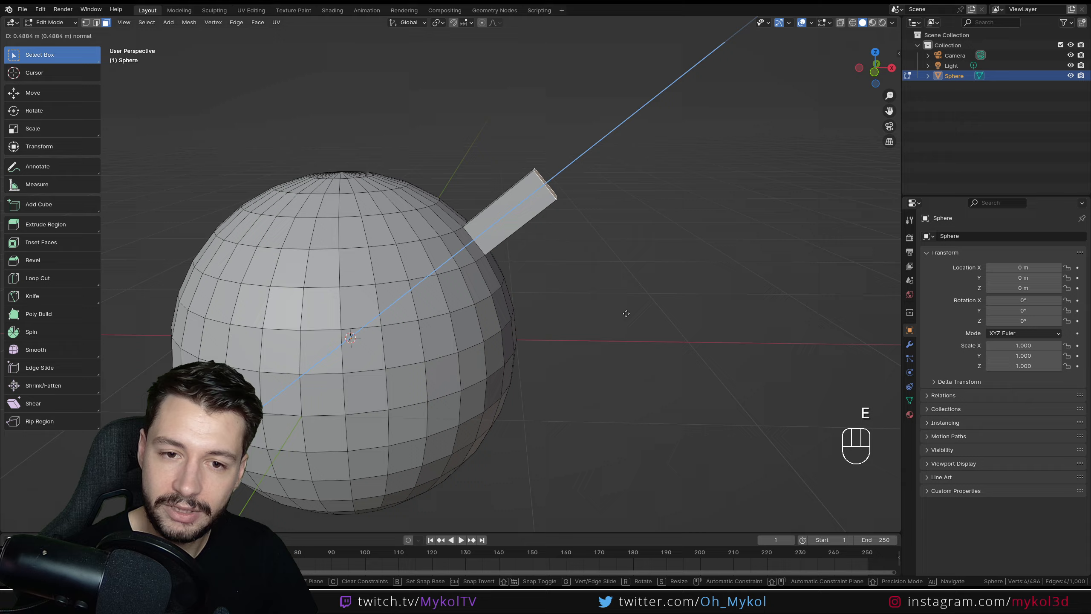
{"action": "left_click", "coordinate": [695, 295]}
{"action": "middle_click_drag", "start_coordinate": [694, 295], "coordinate": [597, 305]}
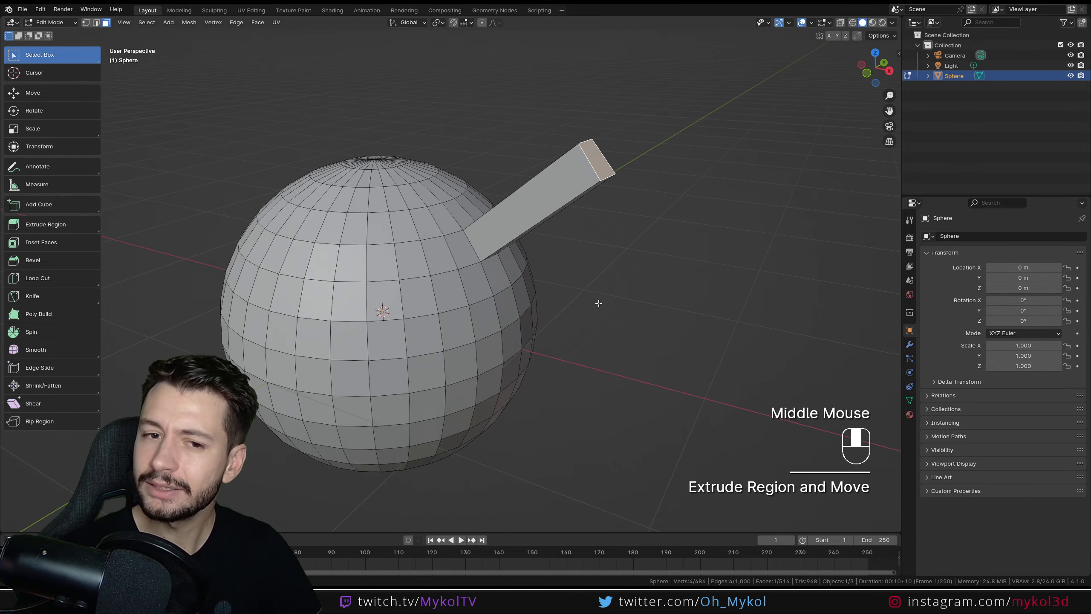
{"action": "key", "text": "ctrl+z"}
Step: Try extruding the selected sphere face along the global X, Y and Z axes in turn, and cancel the move
{"action": "middle_click_drag", "start_coordinate": [527, 301], "coordinate": [572, 294]}
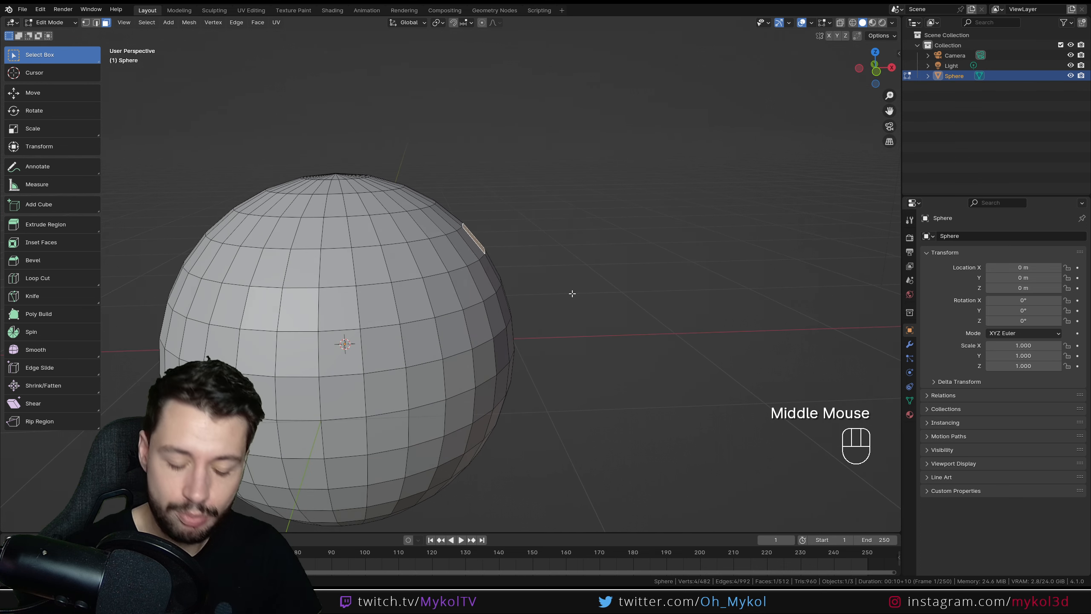
{"action": "key", "text": "e"}
{"action": "key", "text": "x"}
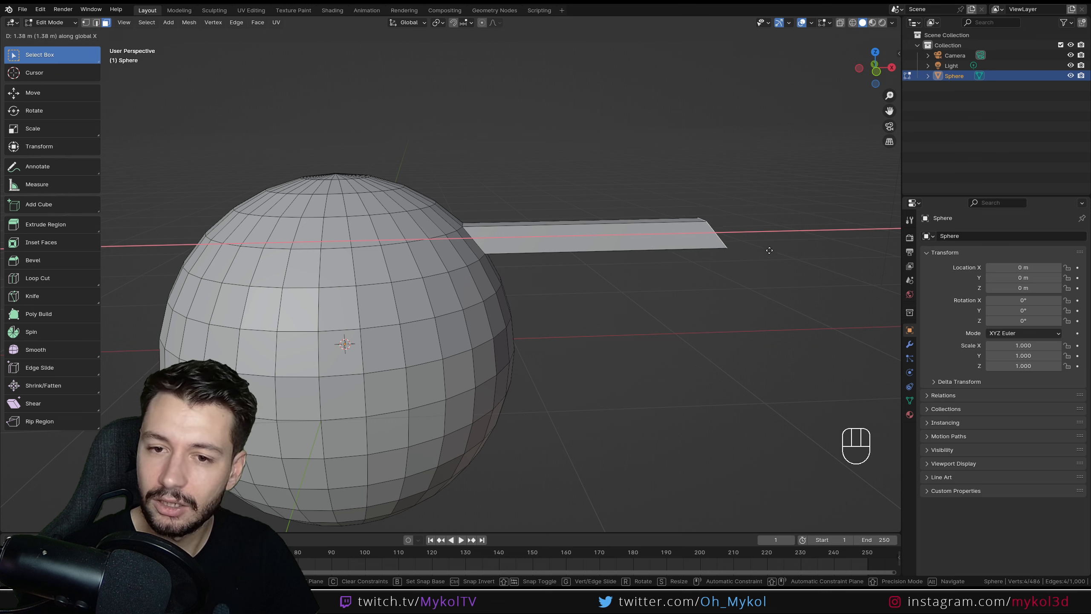
{"action": "key", "text": "y"}
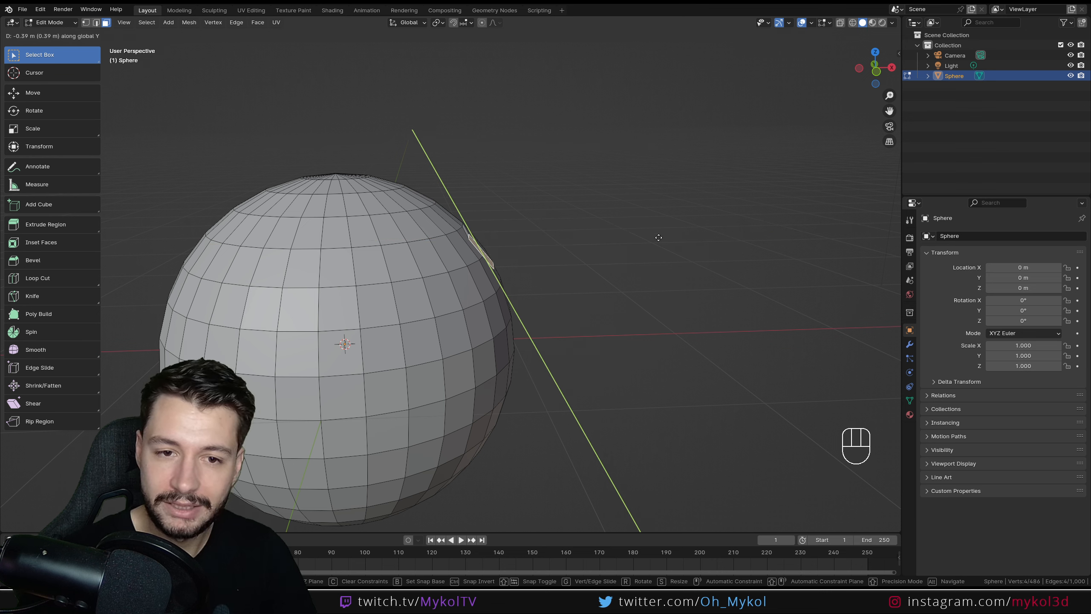
{"action": "key", "text": "z"}
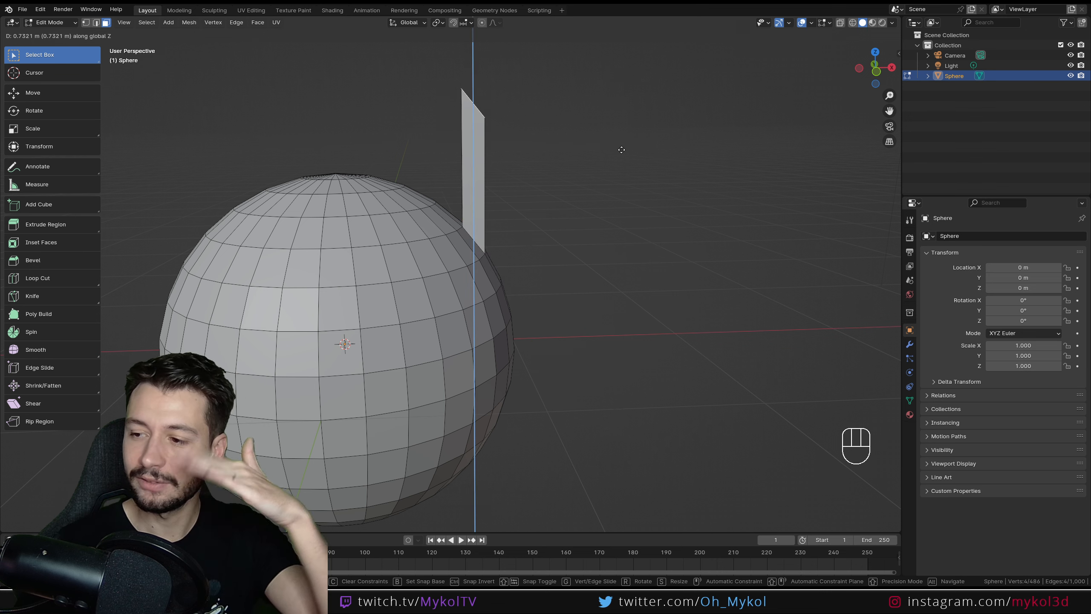
{"action": "right_click", "coordinate": [580, 223]}
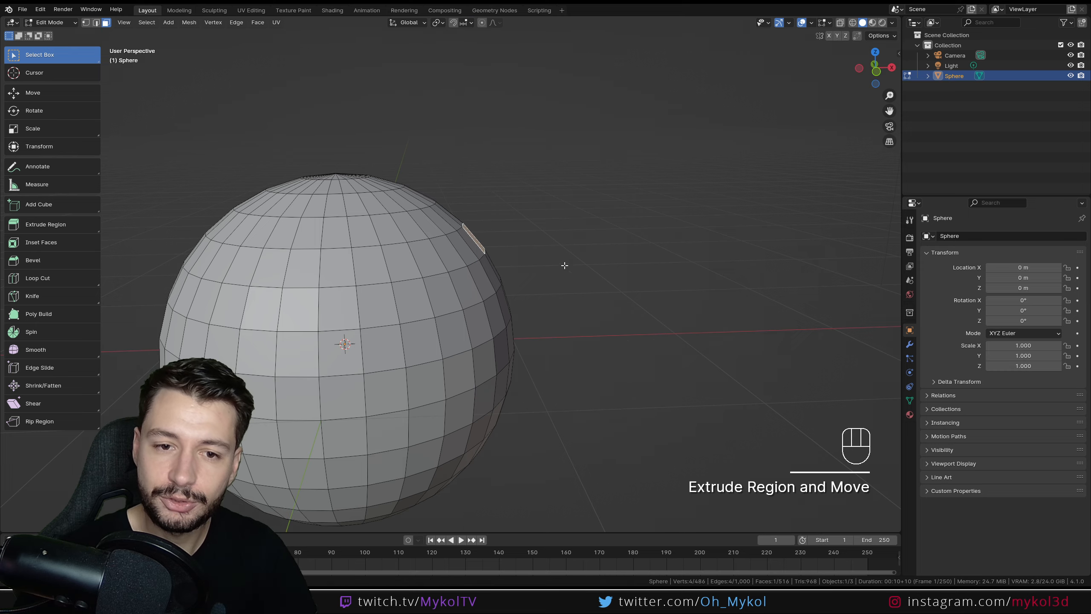
Step: Try extruding the same sphere face along its own normal into a long bar, and undo that extrusion
{"action": "mouse_move", "coordinate": [565, 263]}
{"action": "middle_mouse_down"}
{"action": "mouse_move", "coordinate": [480, 276]}
{"action": "mouse_move", "coordinate": [572, 247]}
{"action": "mouse_move", "coordinate": [561, 263]}
{"action": "middle_mouse_up"}
{"action": "key", "text": "e"}
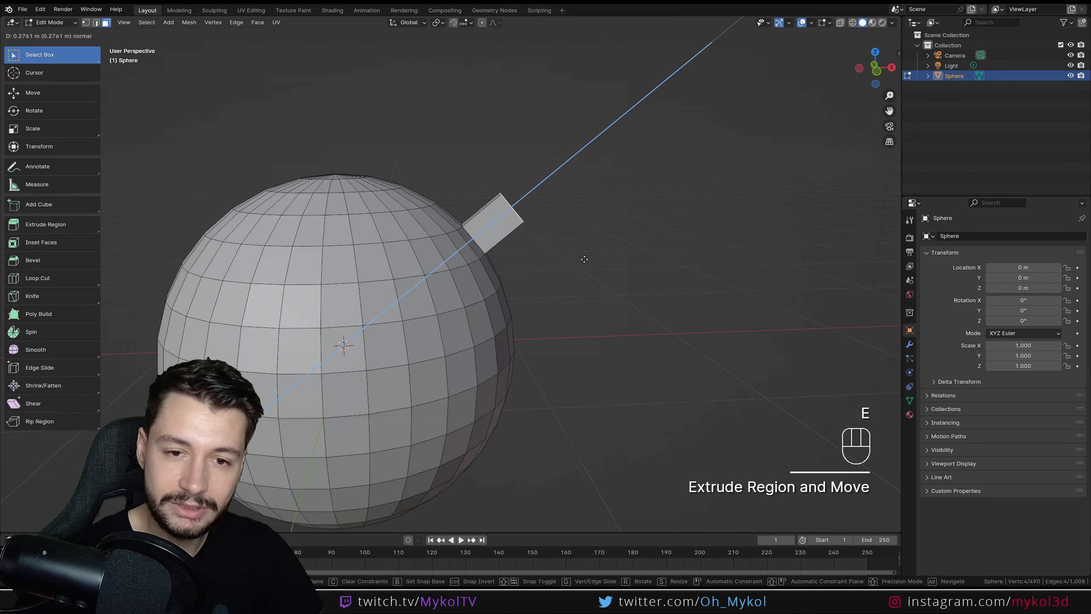
{"action": "left_click", "coordinate": [692, 184]}
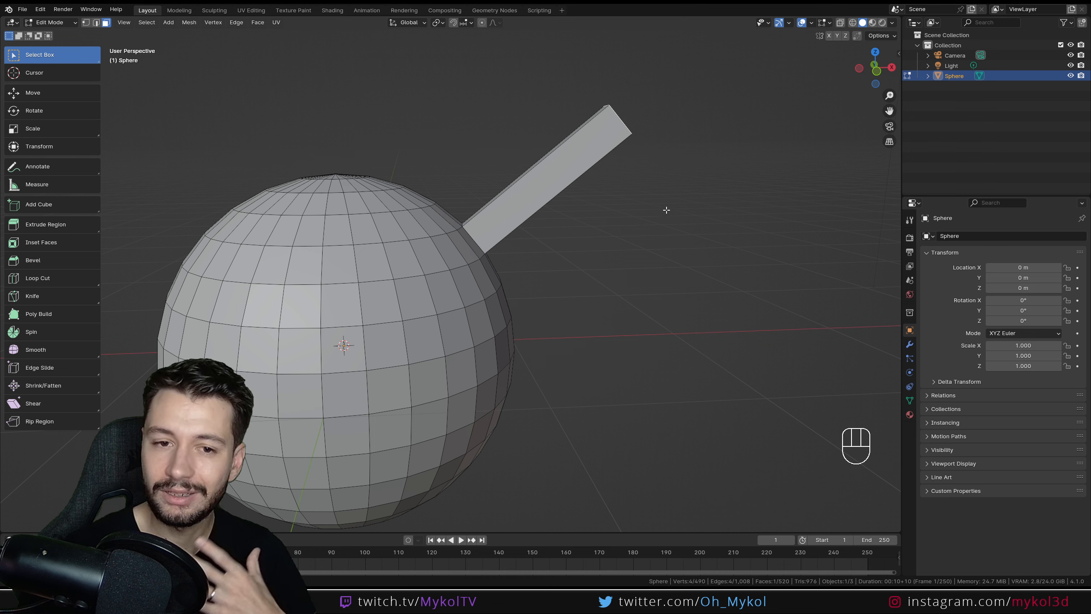
{"action": "middle_click_drag", "start_coordinate": [570, 192], "coordinate": [540, 209]}
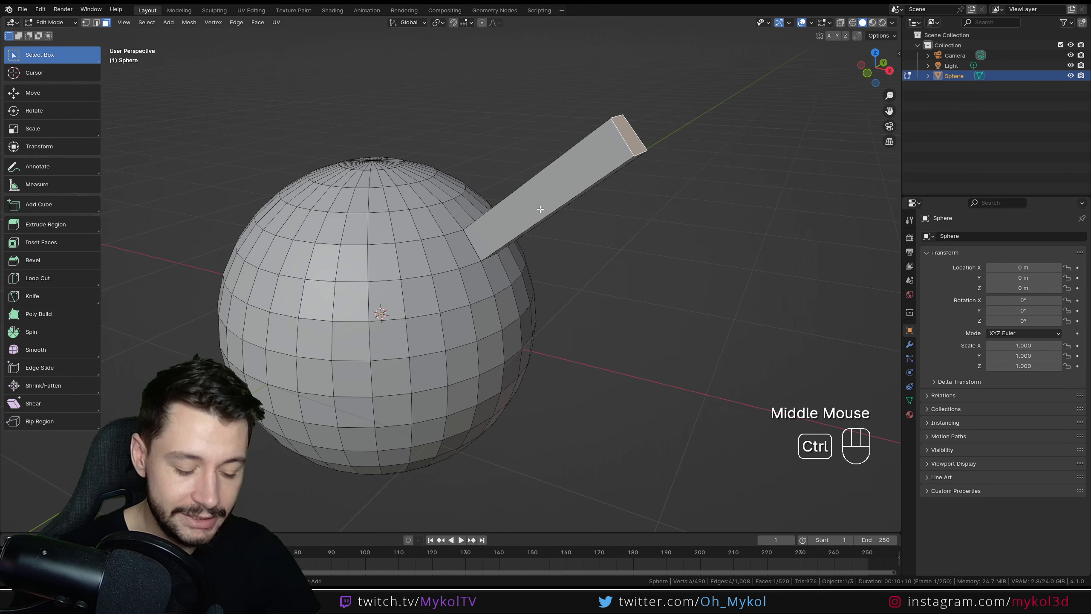
{"action": "key", "text": "ctrl+z"}
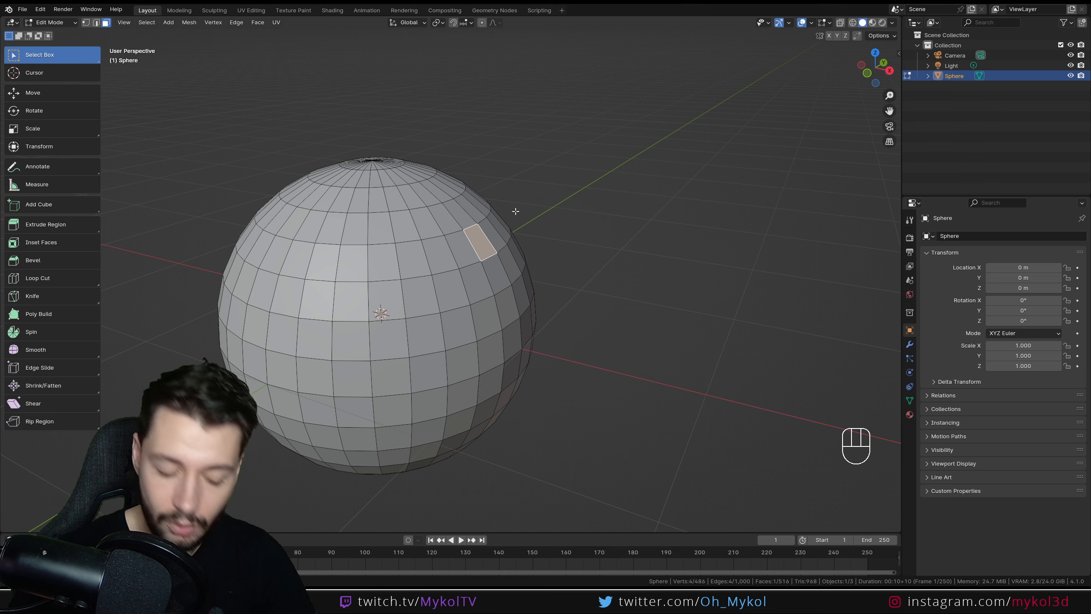
Step: Clear the selection, and in the mesh overlays preview vertex and split normals before leaving only face normals displayed
{"action": "key", "text": "alt+a"}
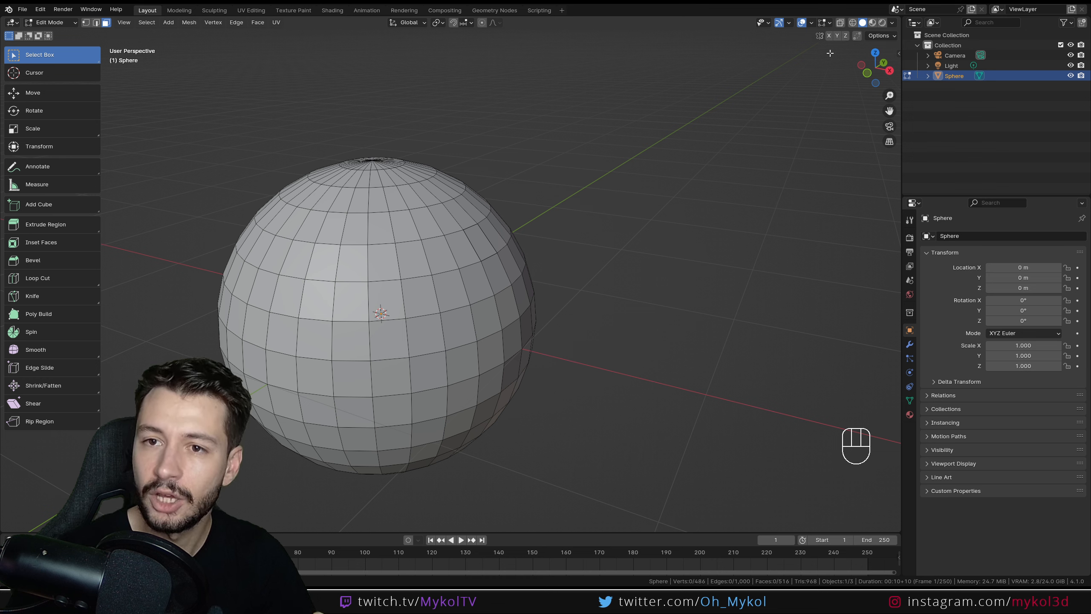
{"action": "left_click", "coordinate": [827, 23]}
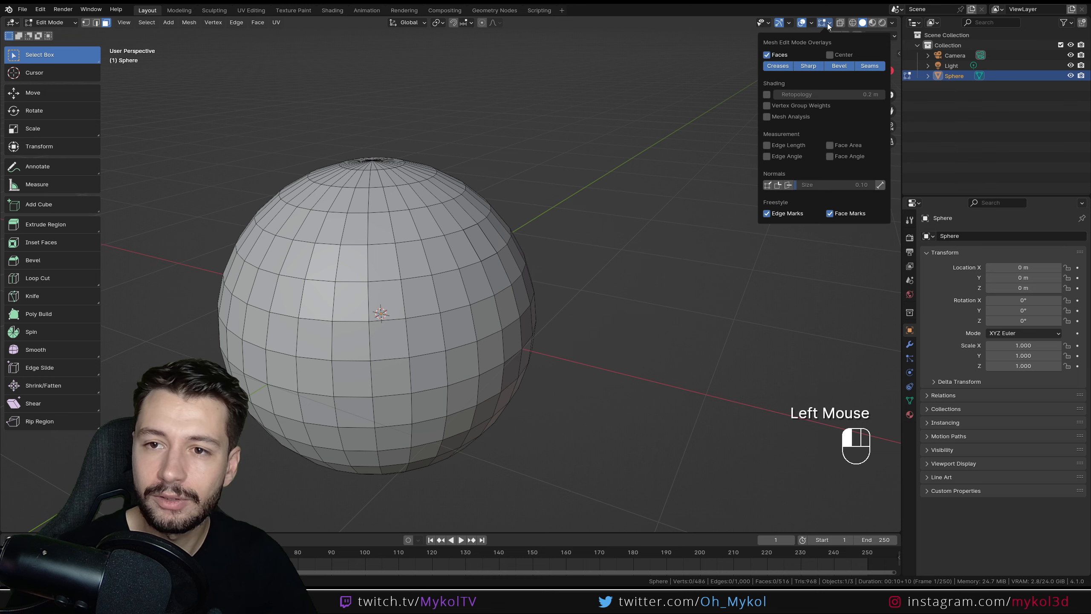
{"action": "left_click", "coordinate": [767, 185]}
{"action": "left_click", "coordinate": [767, 186]}
{"action": "left_click", "coordinate": [778, 185]}
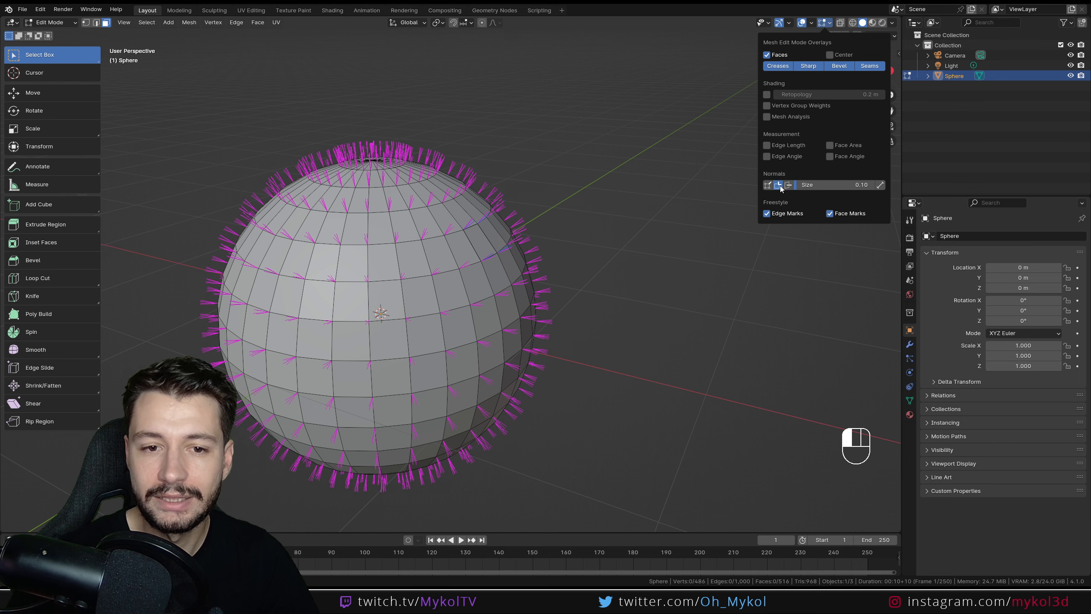
{"action": "left_click", "coordinate": [779, 186]}
{"action": "left_click", "coordinate": [789, 185]}
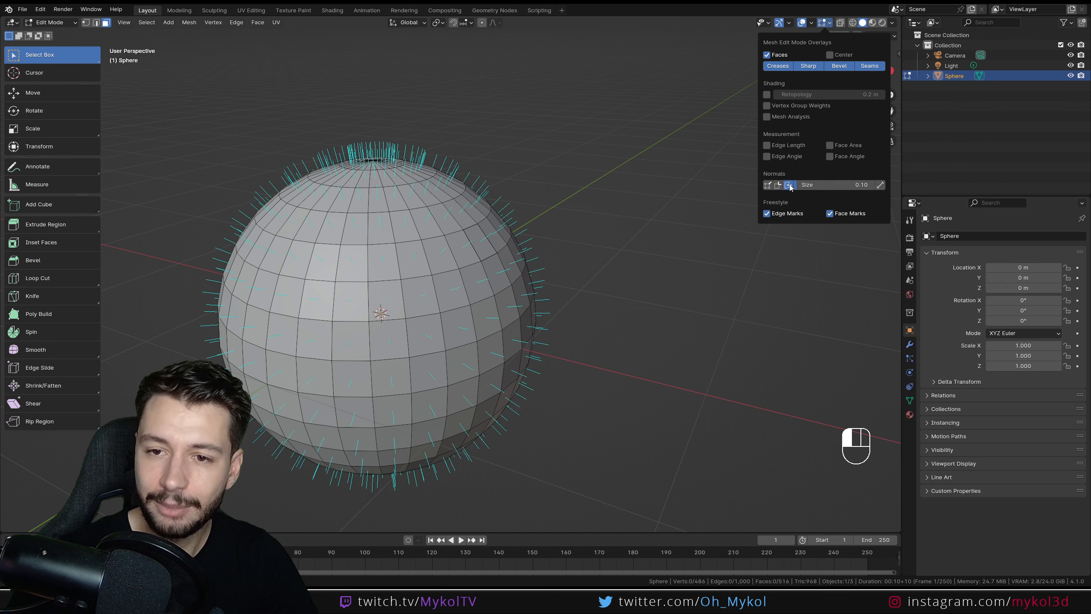
Step: Set the displayed normals' size to 0.49 and inspect their directions all around the sphere
{"action": "left_click_drag", "start_coordinate": [810, 185], "coordinate": [837, 185]}
{"action": "left_click", "coordinate": [880, 185]}
{"action": "left_click", "coordinate": [880, 185]}
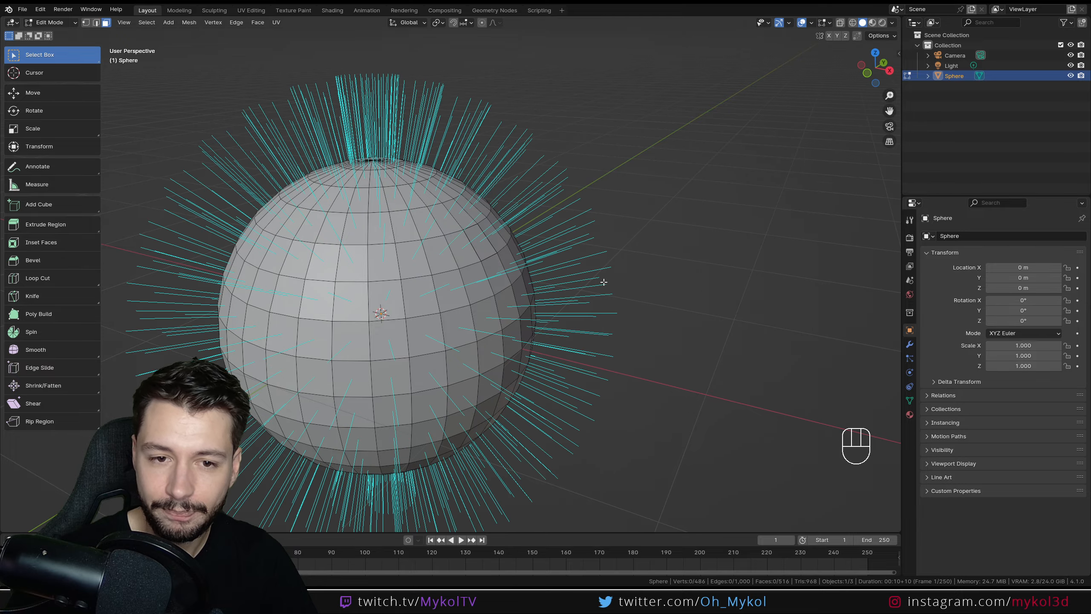
{"action": "middle_click_drag", "start_coordinate": [604, 283], "coordinate": [543, 304]}
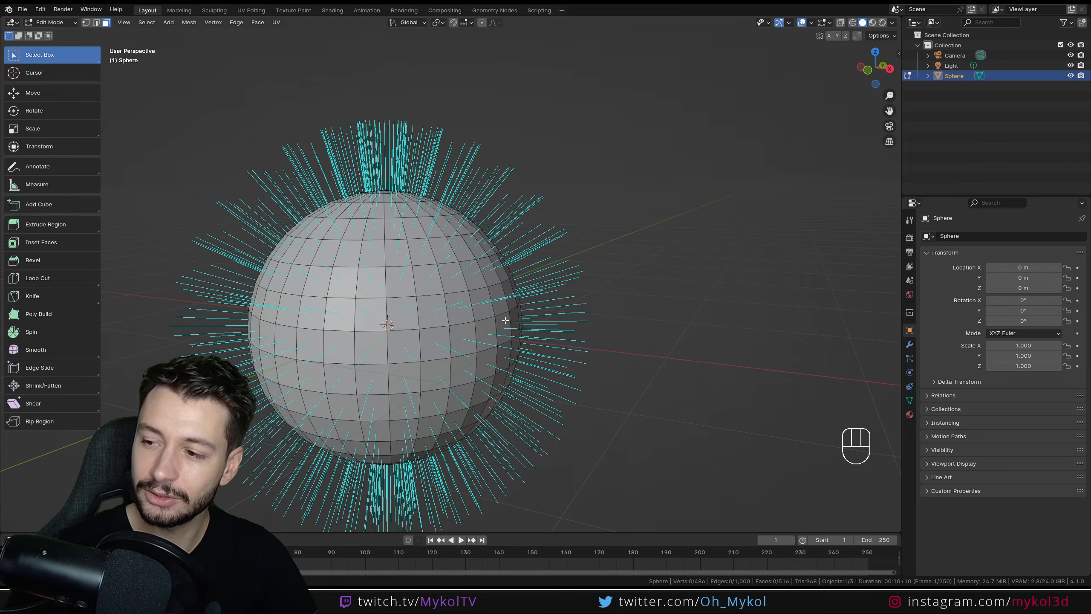
{"action": "scroll", "coordinate": [485, 336], "scroll_direction": "up", "scroll_amount": 2}
{"action": "middle_click_drag", "start_coordinate": [484, 335], "coordinate": [502, 308]}
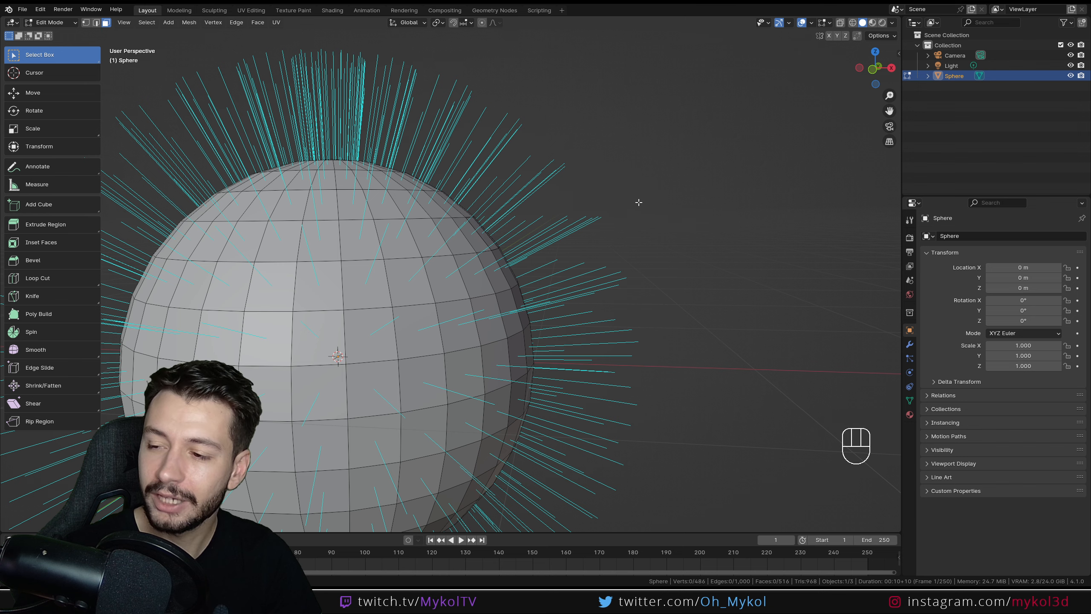
{"action": "scroll", "coordinate": [619, 228], "scroll_direction": "down", "scroll_amount": 3}
{"action": "scroll", "coordinate": [587, 265], "scroll_direction": "down", "scroll_amount": 2}
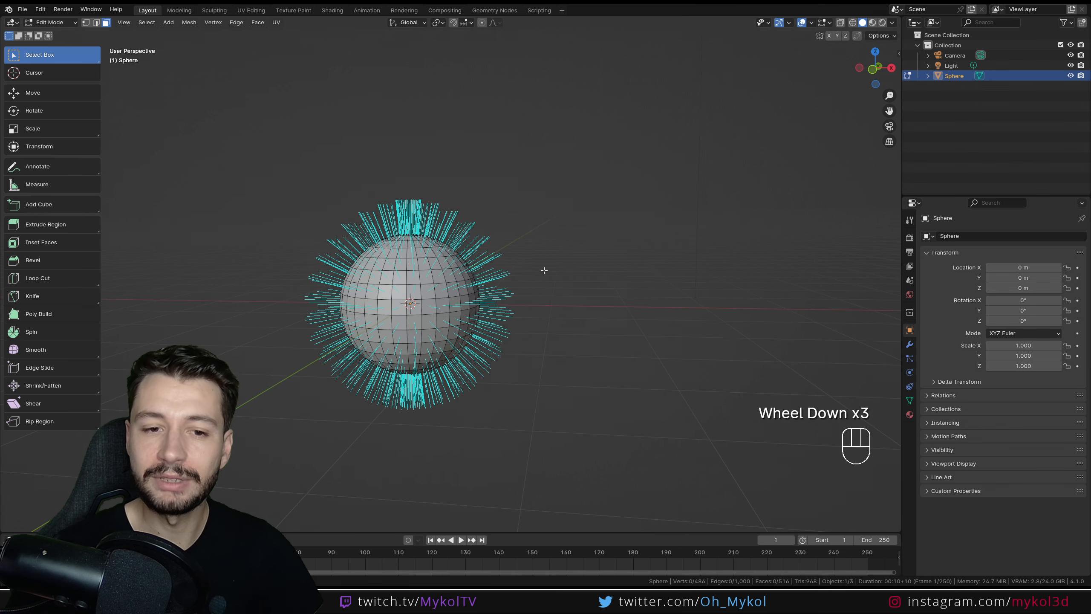
Step: Add a cube to the mesh beside the sphere along X to compare its face normals, and delete its faces again
{"action": "key", "text": "shift+a"}
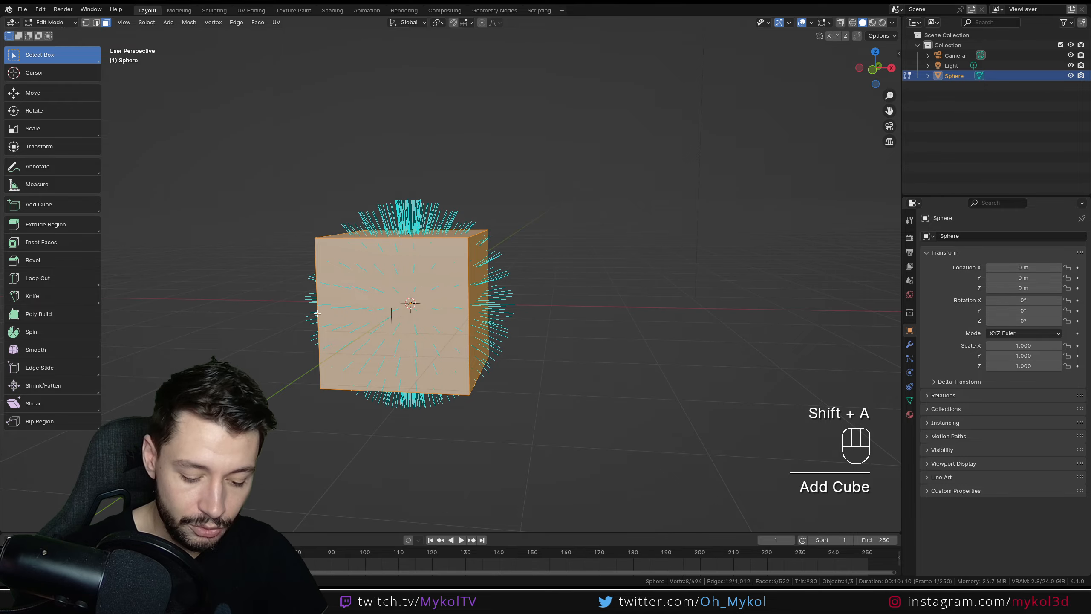
{"action": "key", "text": "g"}
{"action": "key", "text": "x"}
{"action": "left_click", "coordinate": [739, 301]}
{"action": "middle_click_drag", "start_coordinate": [730, 303], "coordinate": [558, 315], "text": "shift"}
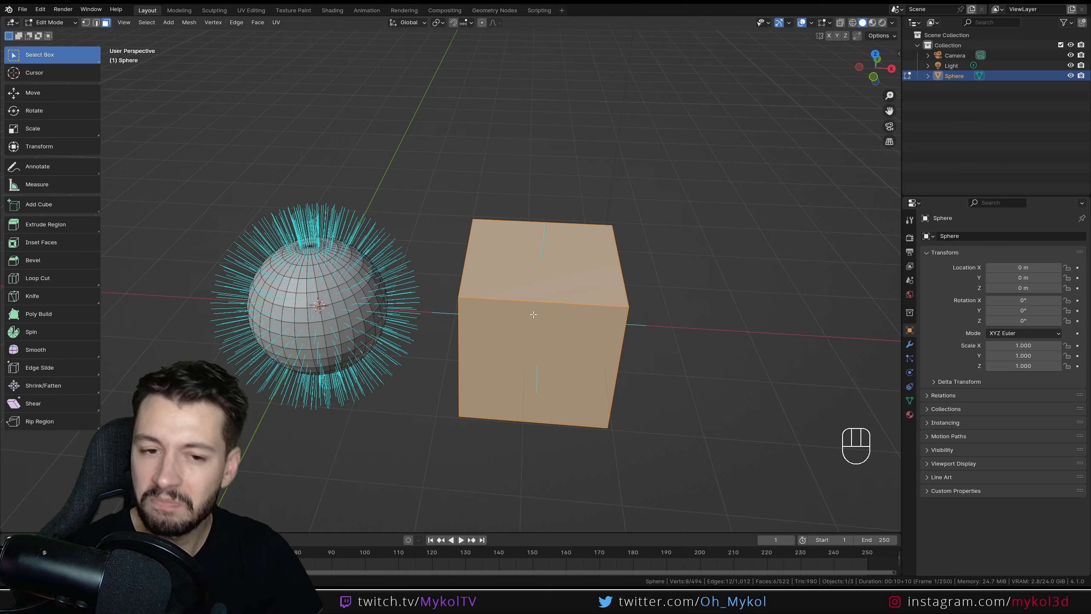
{"action": "key", "text": "x"}
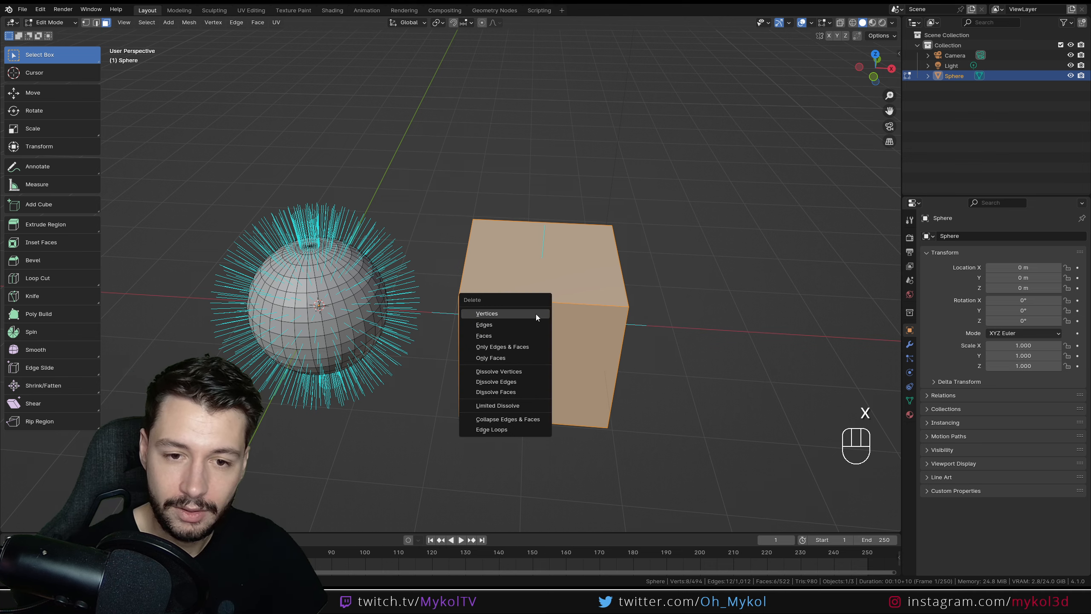
{"action": "left_click", "coordinate": [529, 335]}
Step: Extrude a single face on the sphere's upper positive X side outward along its normal into a long bar
{"action": "middle_click_drag", "start_coordinate": [529, 334], "coordinate": [479, 272], "text": "shift"}
{"action": "scroll", "coordinate": [485, 324], "scroll_direction": "up", "scroll_amount": 2}
{"action": "left_click", "coordinate": [555, 243]}
{"action": "scroll", "coordinate": [452, 275], "scroll_direction": "up", "scroll_amount": 2}
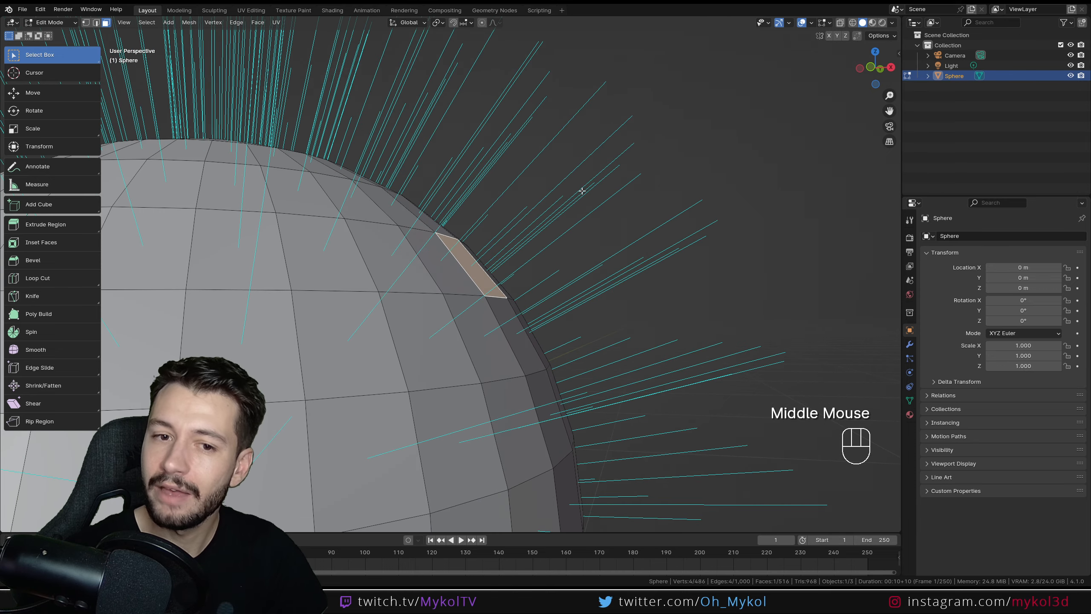
{"action": "key", "text": "e"}
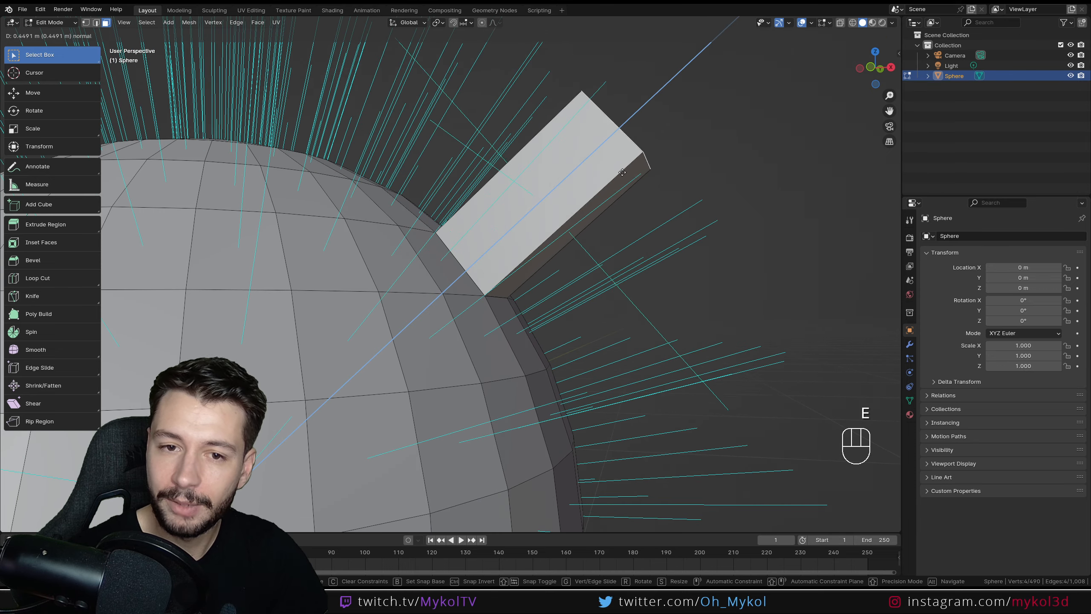
{"action": "left_click", "coordinate": [808, 183]}
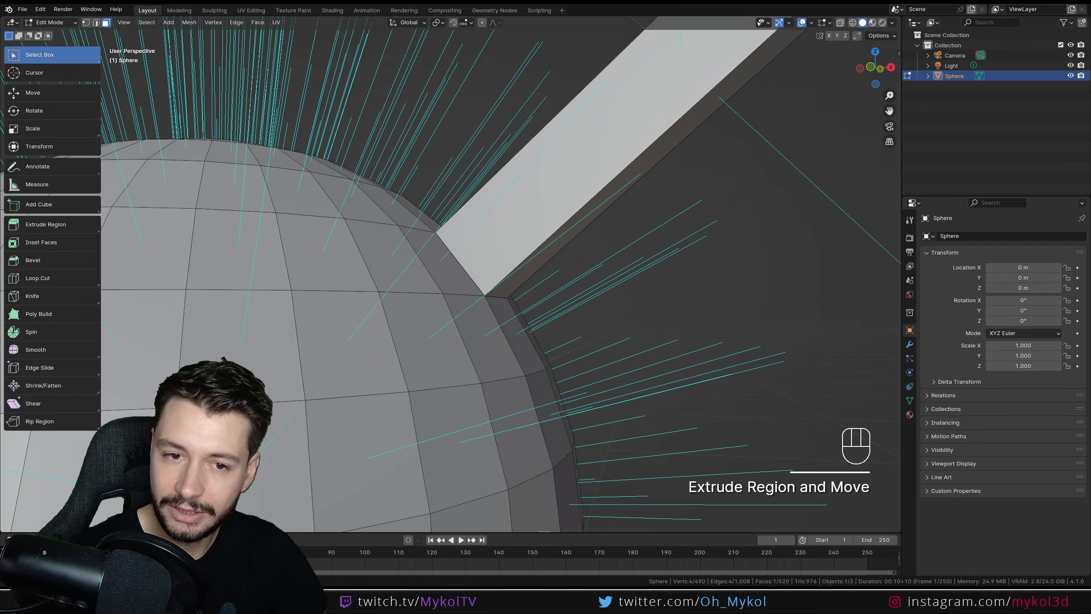
{"action": "scroll", "coordinate": [602, 305], "scroll_direction": "down", "scroll_amount": 2}
{"action": "scroll", "coordinate": [592, 186], "scroll_direction": "down", "scroll_amount": 2}
{"action": "middle_click_drag", "start_coordinate": [591, 187], "coordinate": [580, 249]}
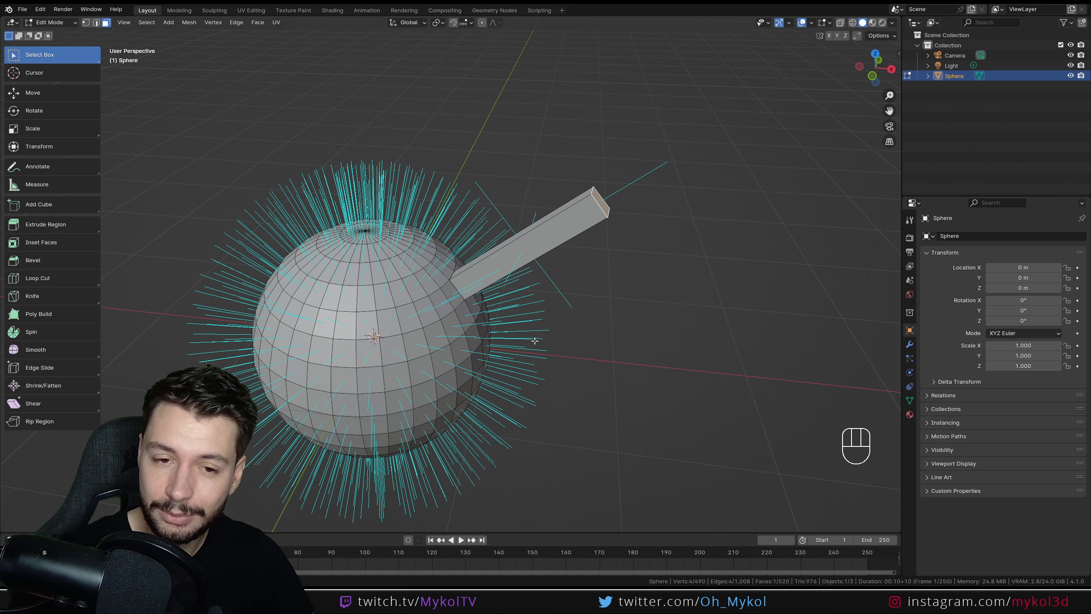
Step: Extrude a face on the sphere's negative Y side outward along its normal into a second bar
{"action": "middle_click_drag", "start_coordinate": [533, 292], "coordinate": [326, 281]}
{"action": "left_click", "coordinate": [413, 324]}
{"action": "key", "text": "e"}
{"action": "left_click", "coordinate": [516, 355]}
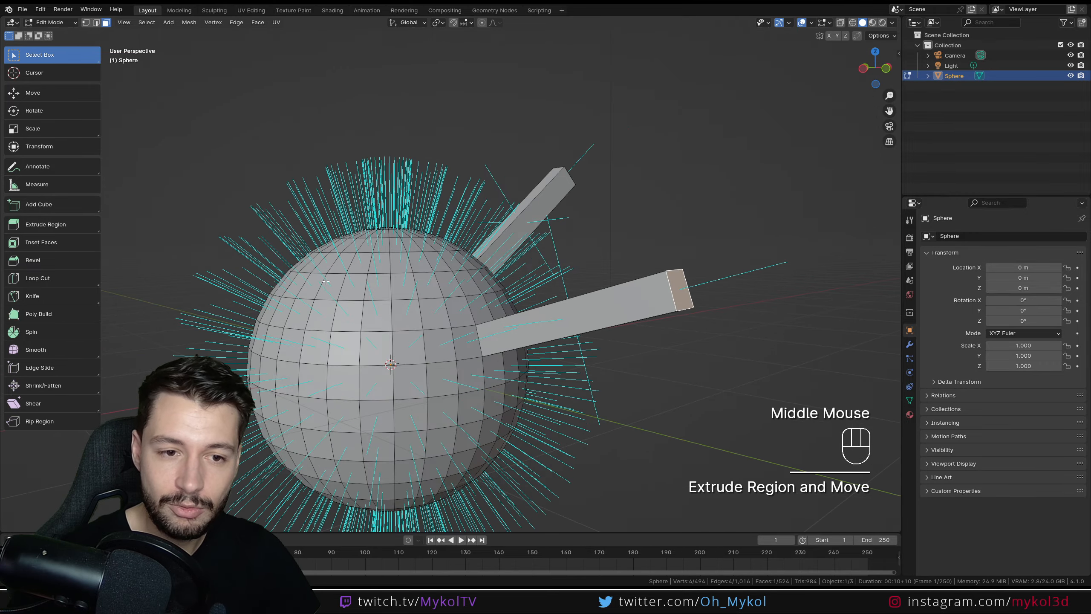
Step: Extrude a face on the sphere's upper negative X side, trying the X and Y constraints before raising it straight up along Z
{"action": "left_click", "coordinate": [298, 284]}
{"action": "key", "text": "e"}
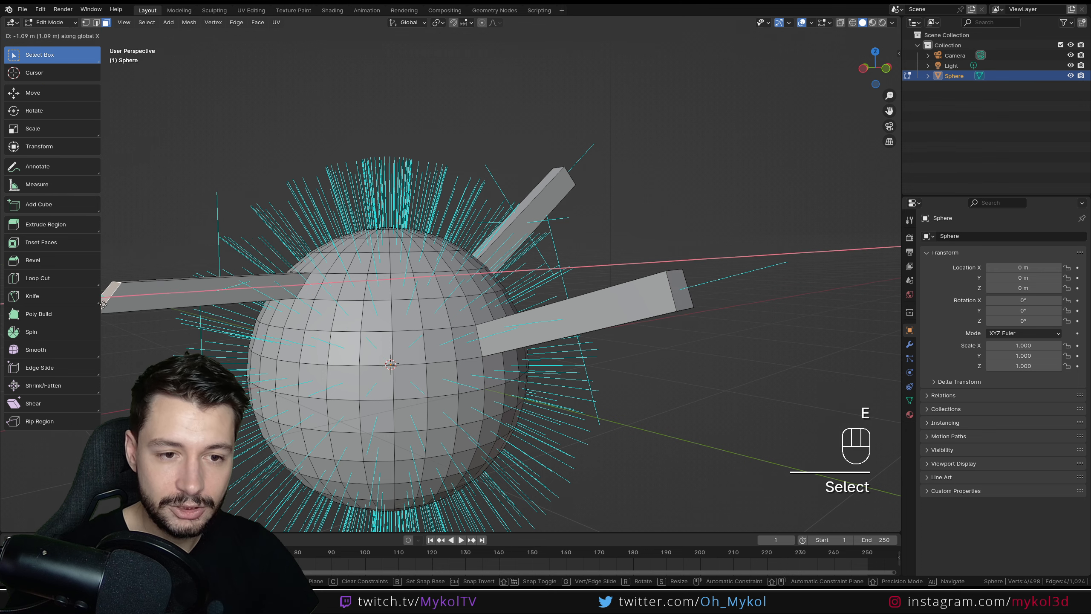
{"action": "key", "text": "y"}
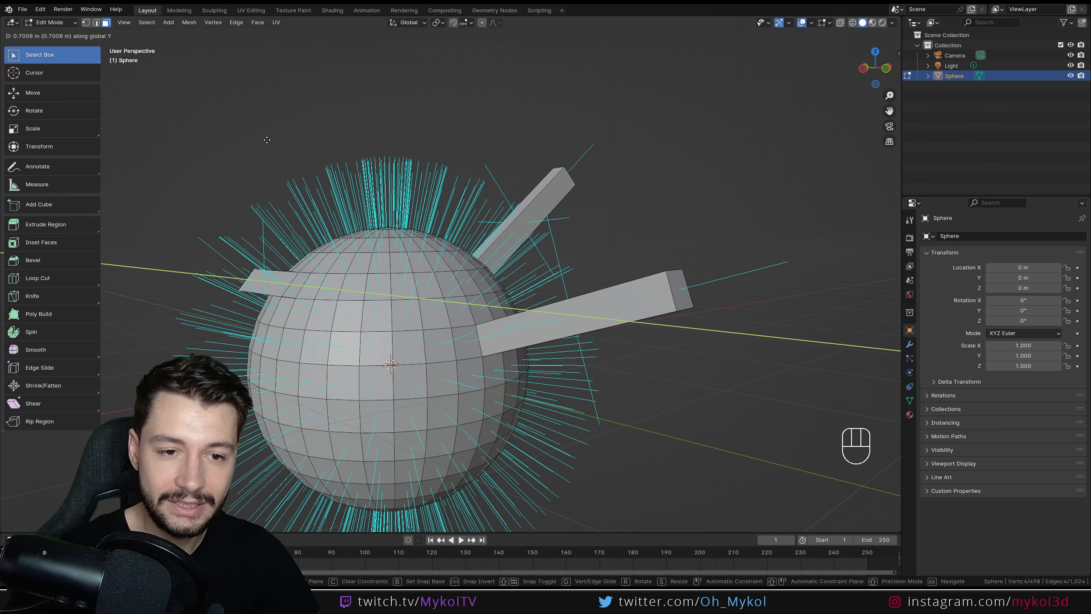
{"action": "key", "text": "z"}
{"action": "left_click", "coordinate": [242, 198]}
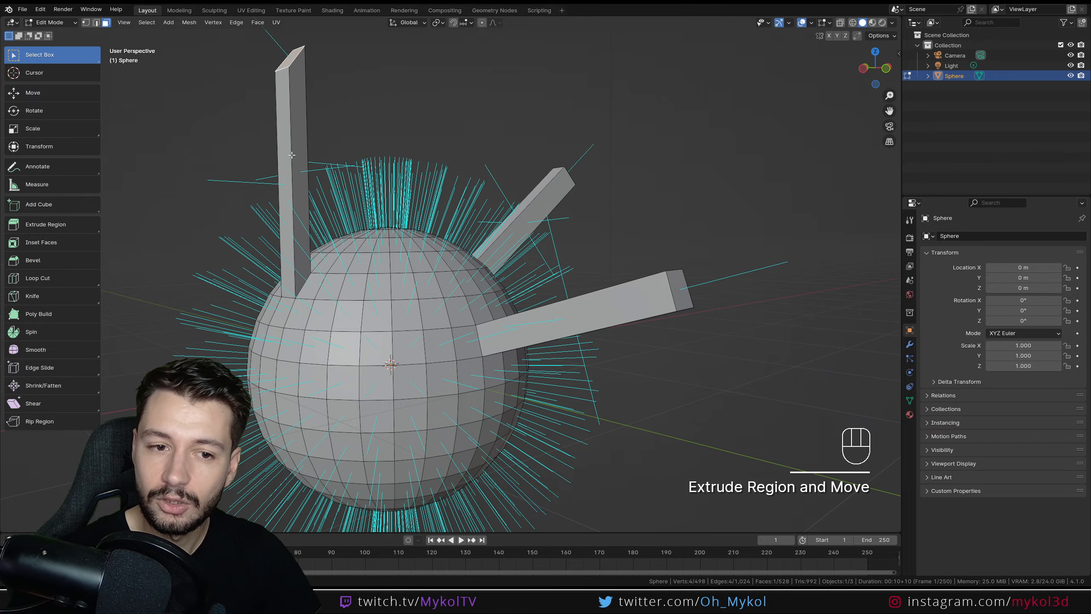
Step: Turn off the face normals display, and check the shape in Object Mode before returning to Edit Mode
{"action": "middle_click_drag", "start_coordinate": [242, 197], "coordinate": [314, 249]}
{"action": "left_click", "coordinate": [829, 22]}
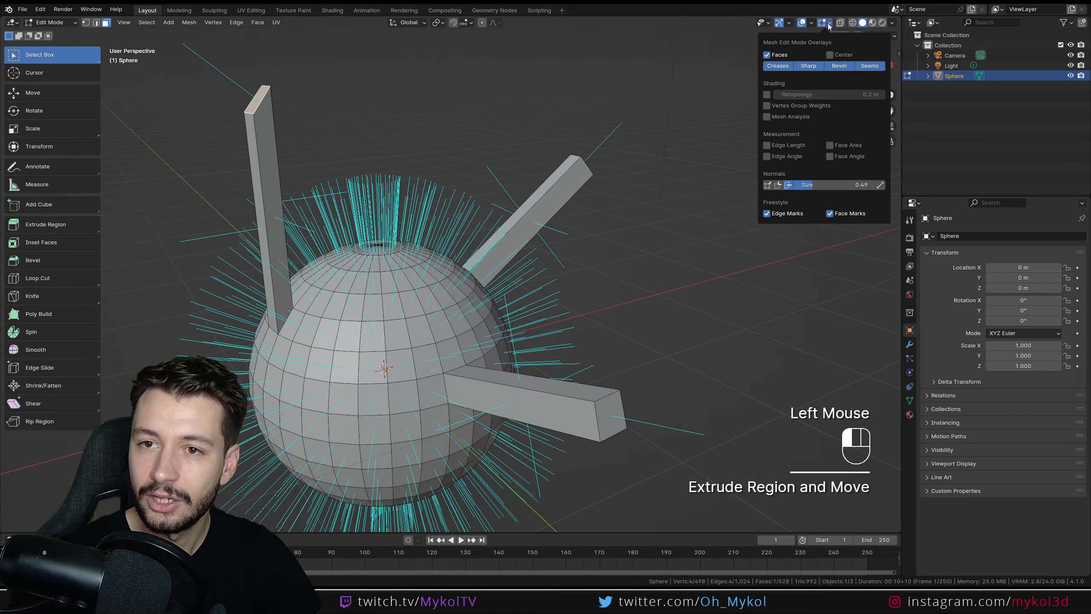
{"action": "left_click", "coordinate": [789, 185]}
{"action": "middle_click_drag", "start_coordinate": [517, 285], "coordinate": [458, 296]}
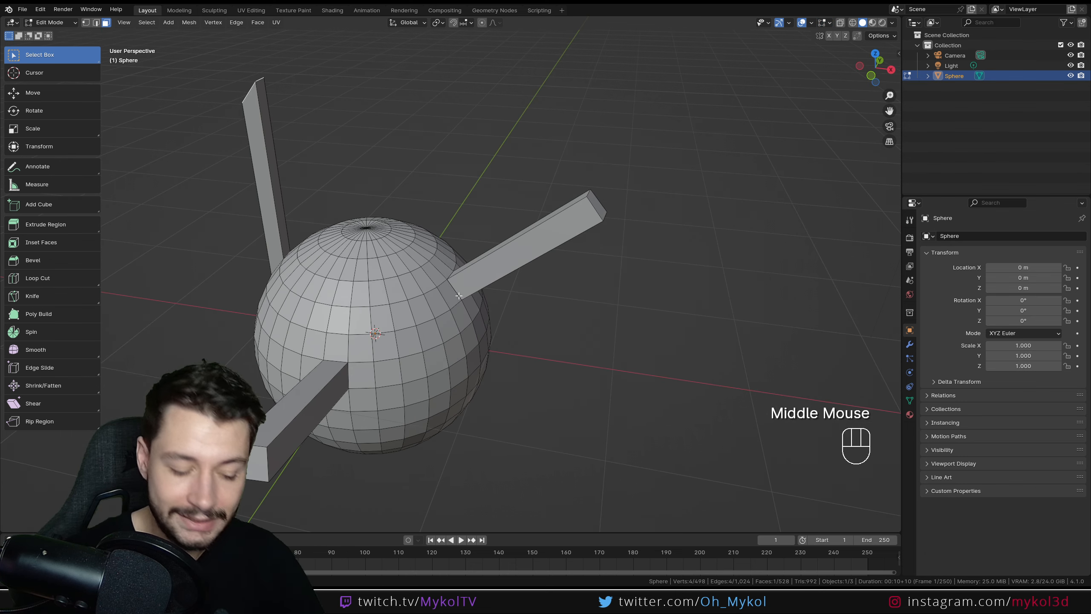
{"action": "key", "text": "Tab"}
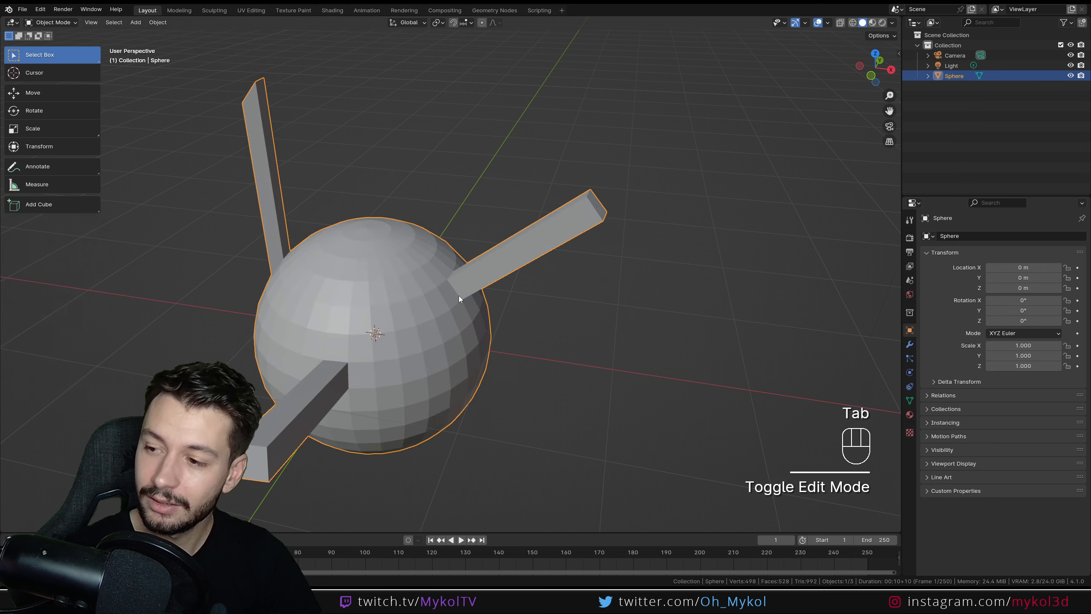
{"action": "key", "text": "Tab"}
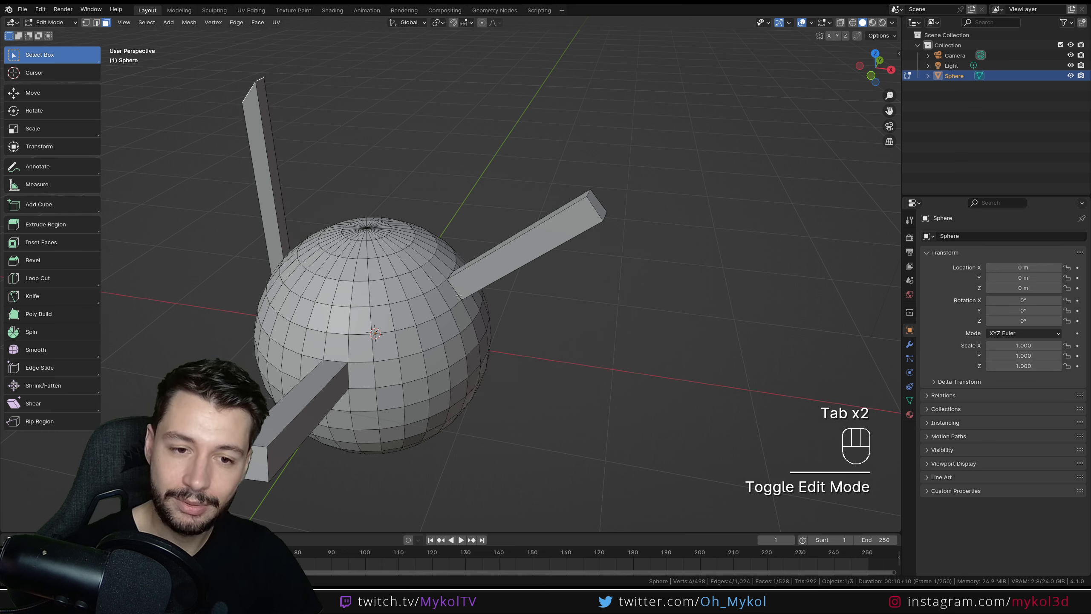
Step: Review the extrude variants with the whole mesh selected, and extrude only a face near the sphere's top outward along its normal
{"action": "key", "text": "a"}
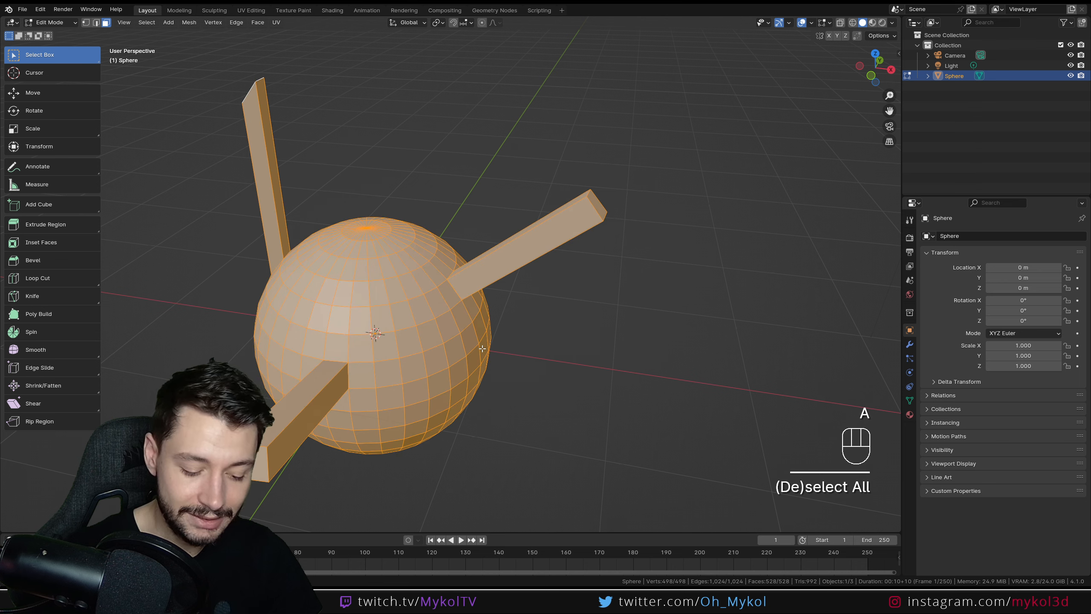
{"action": "key", "text": "alt+e"}
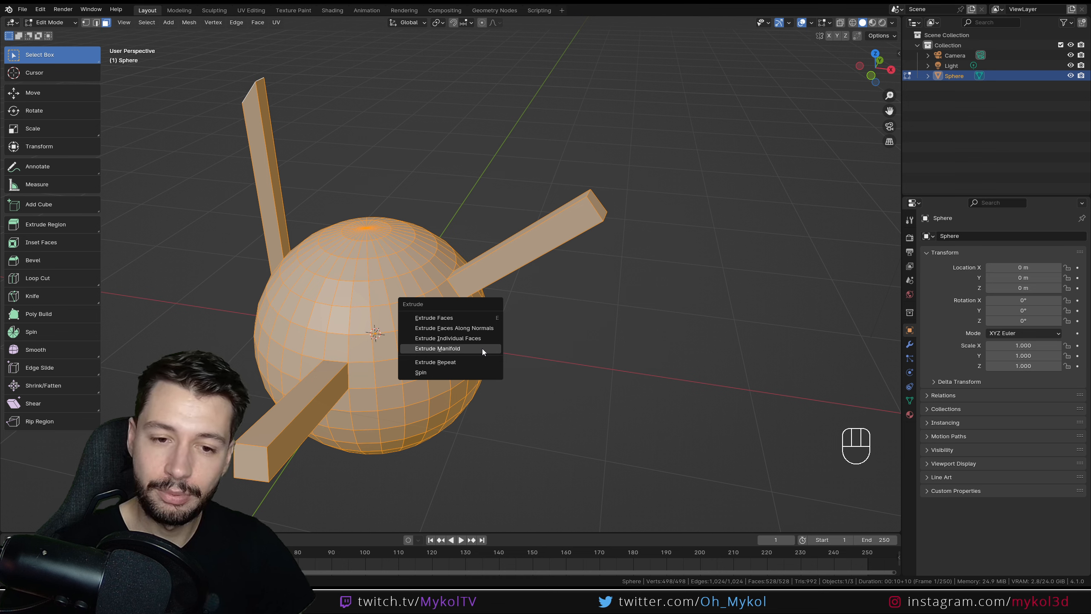
{"action": "left_click", "coordinate": [408, 263]}
{"action": "key", "text": "e"}
{"action": "left_click", "coordinate": [450, 227]}
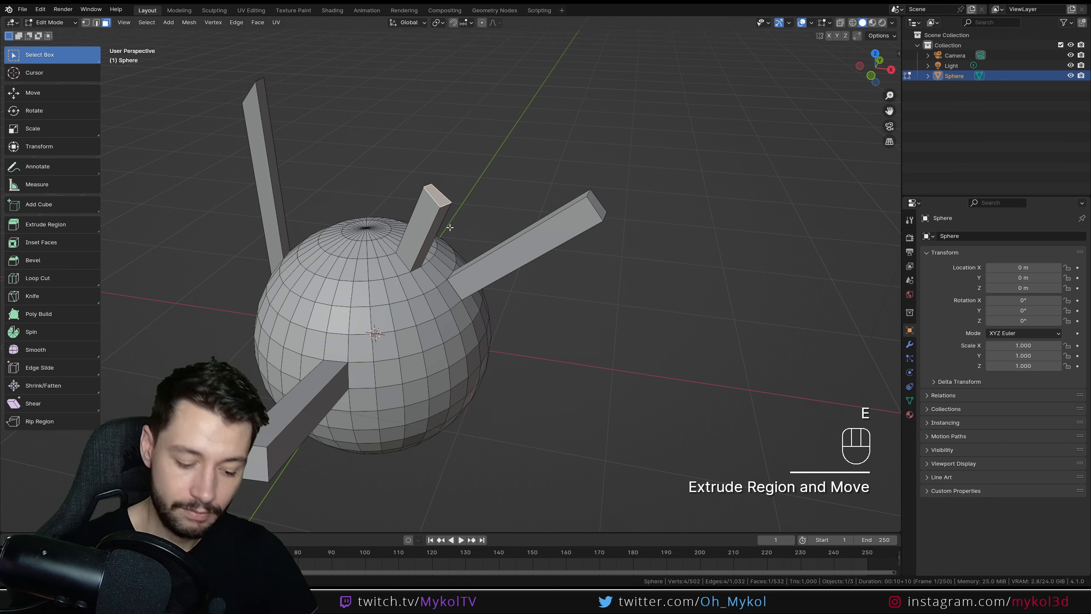
Step: Delete the extruded sphere in Object Mode, add a fresh UV sphere, and open it in Edit Mode
{"action": "key", "text": "alt+e"}
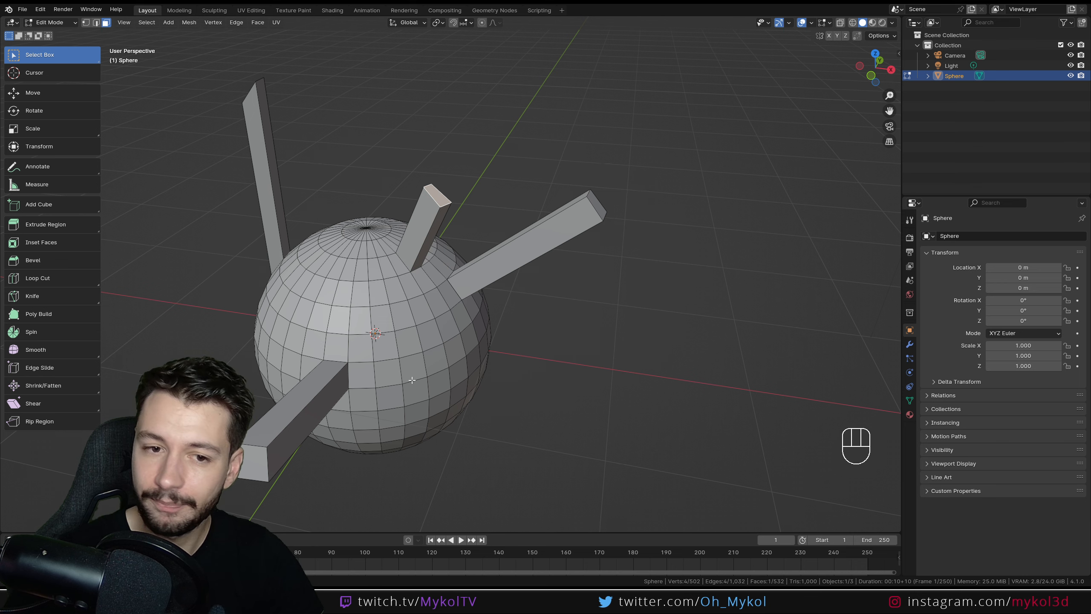
{"action": "key", "text": "Tab"}
{"action": "key", "text": "Delete"}
{"action": "key", "text": "shift+a"}
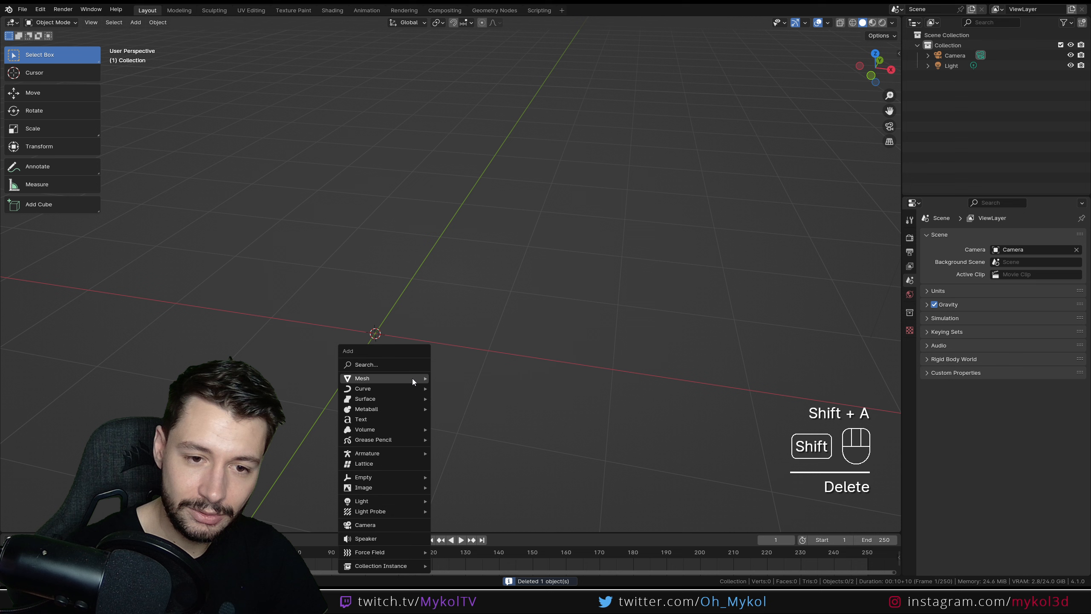
{"action": "mouse_move", "coordinate": [412, 379]}
{"action": "left_click", "coordinate": [461, 407]}
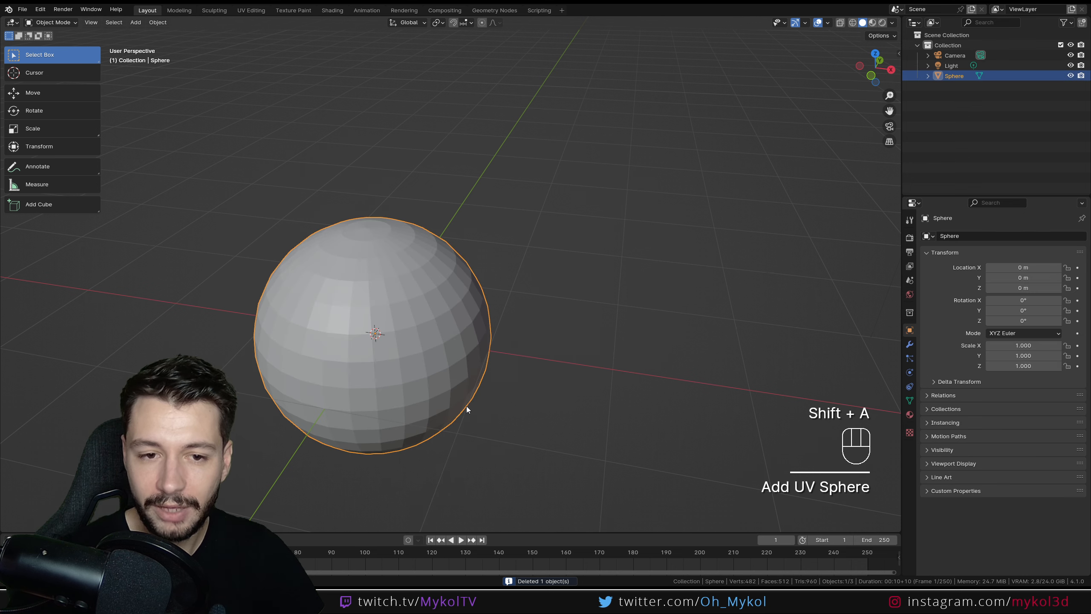
{"action": "scroll", "coordinate": [431, 355], "scroll_direction": "down", "scroll_amount": 2}
{"action": "key", "text": "Tab"}
{"action": "scroll", "coordinate": [433, 329], "scroll_direction": "up", "scroll_amount": 3}
{"action": "middle_click_drag", "start_coordinate": [392, 290], "coordinate": [449, 227], "text": "shift"}
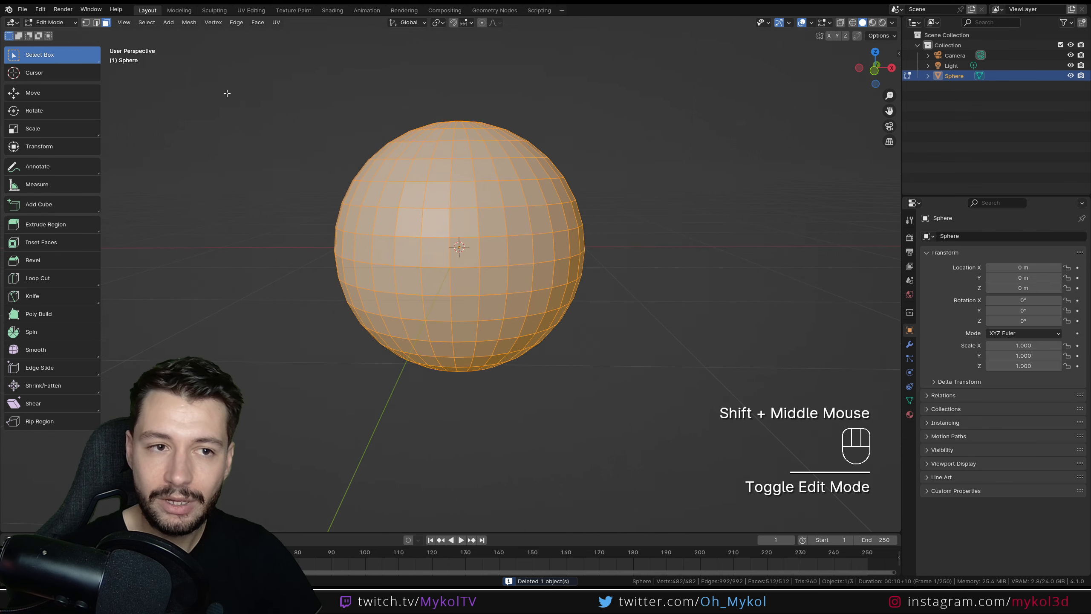
Step: Select three separate horizontal face loops around the sphere, leaving one unselected row between each
{"action": "left_click", "coordinate": [438, 195], "text": "alt"}
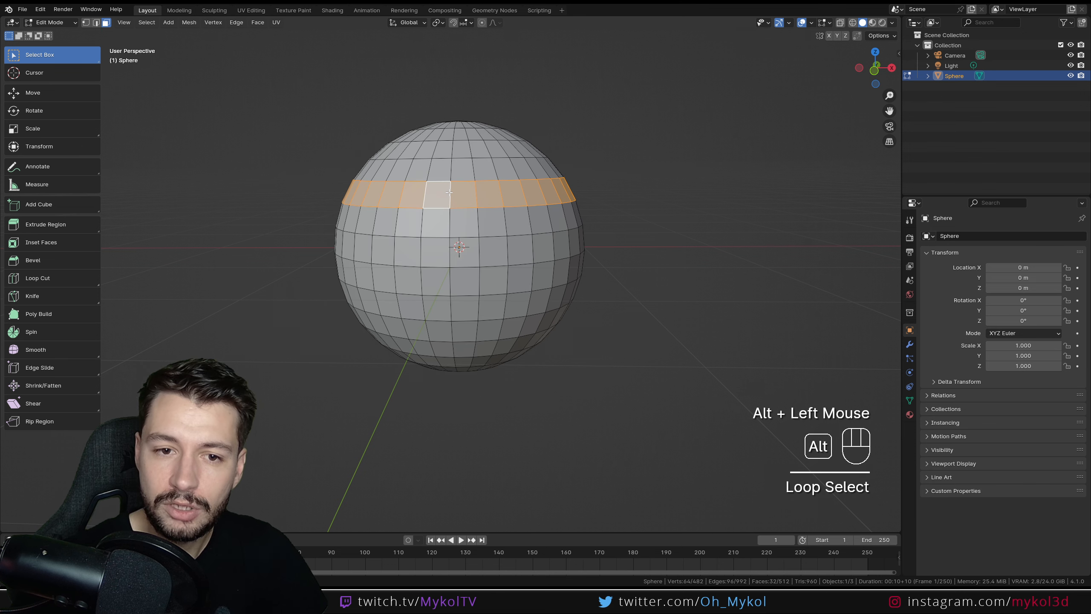
{"action": "left_click", "coordinate": [452, 258], "text": "alt+shift"}
{"action": "left_click", "coordinate": [447, 310], "text": "alt+shift"}
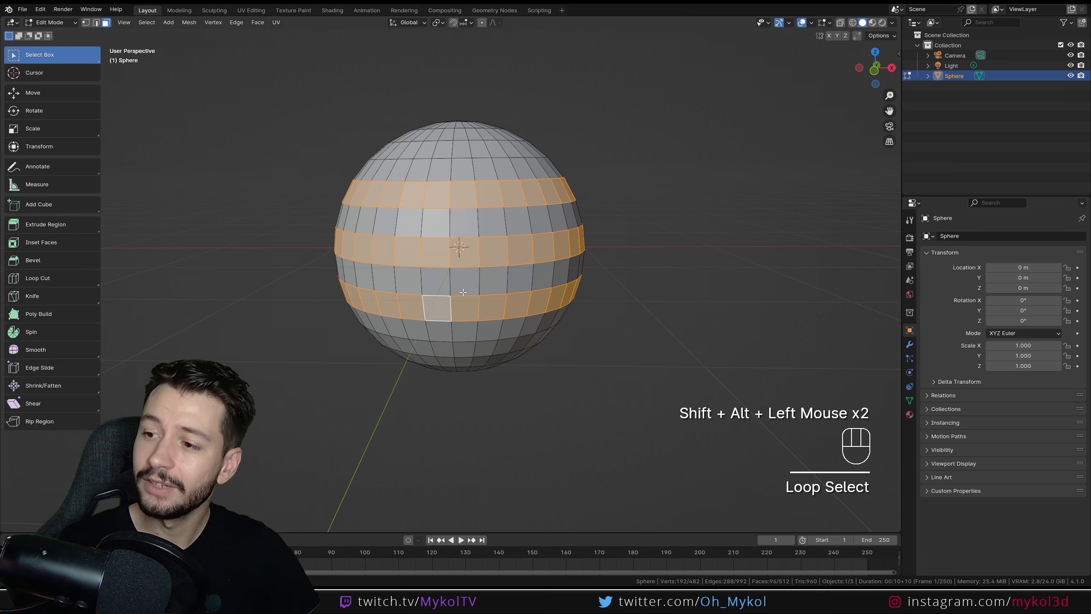
{"action": "middle_click_drag", "start_coordinate": [463, 292], "coordinate": [525, 336]}
Step: Try a regular region extrusion of the three face loops, along the normal and then constrained to the X axis
{"action": "key", "text": "e"}
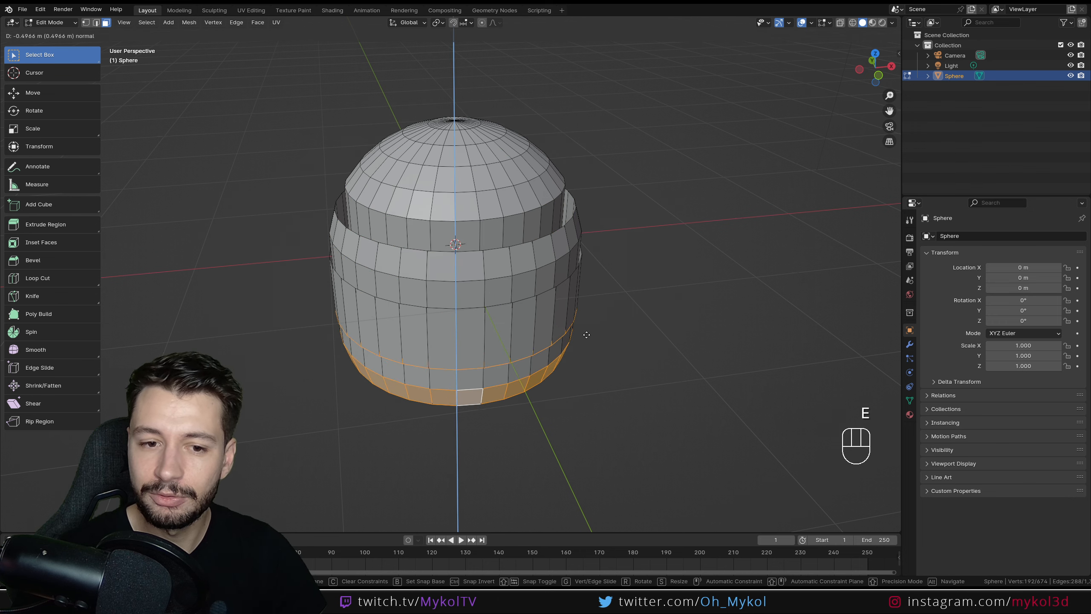
{"action": "key", "text": "x"}
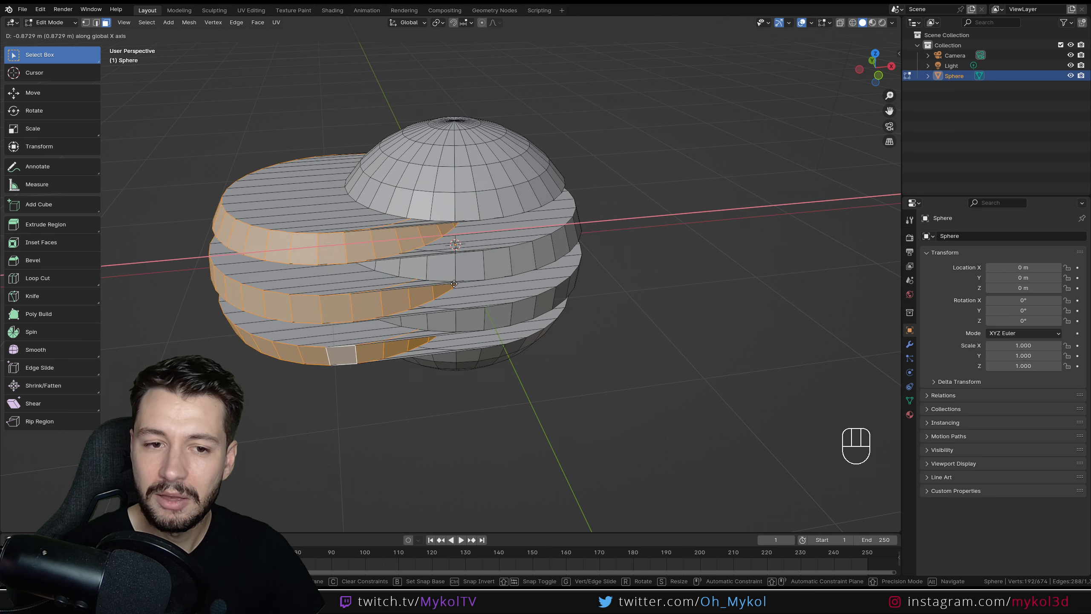
{"action": "key", "text": "ctrl"}
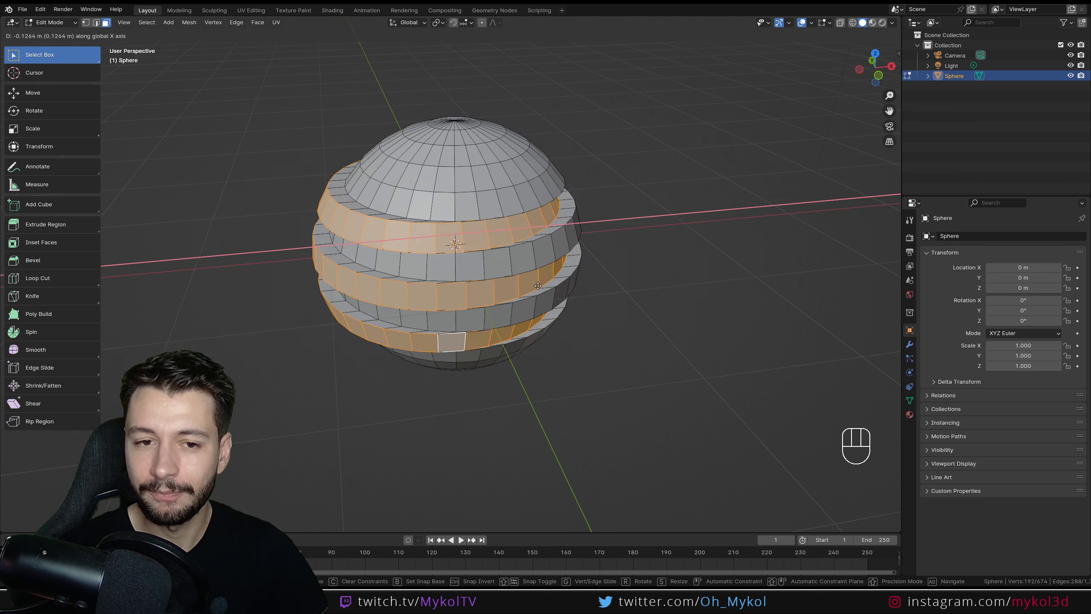
{"action": "right_click", "coordinate": [538, 286]}
{"action": "key", "text": "ctrl+z"}
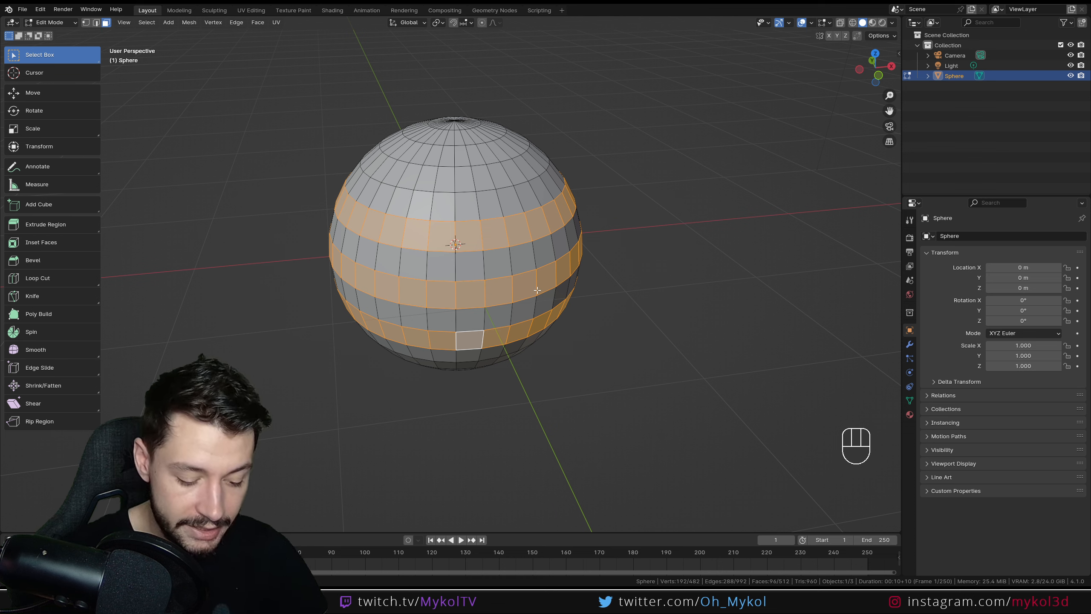
Step: Review the Extrude Individual Faces variant, and switch the face normals display on and back off
{"action": "key", "text": "alt+e"}
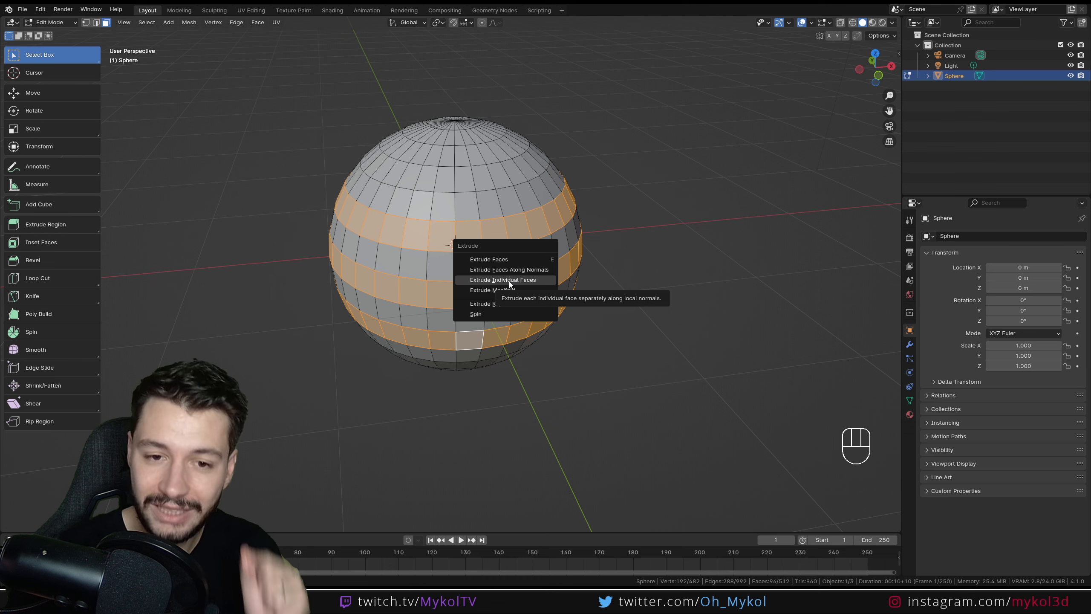
{"action": "left_click", "coordinate": [831, 24]}
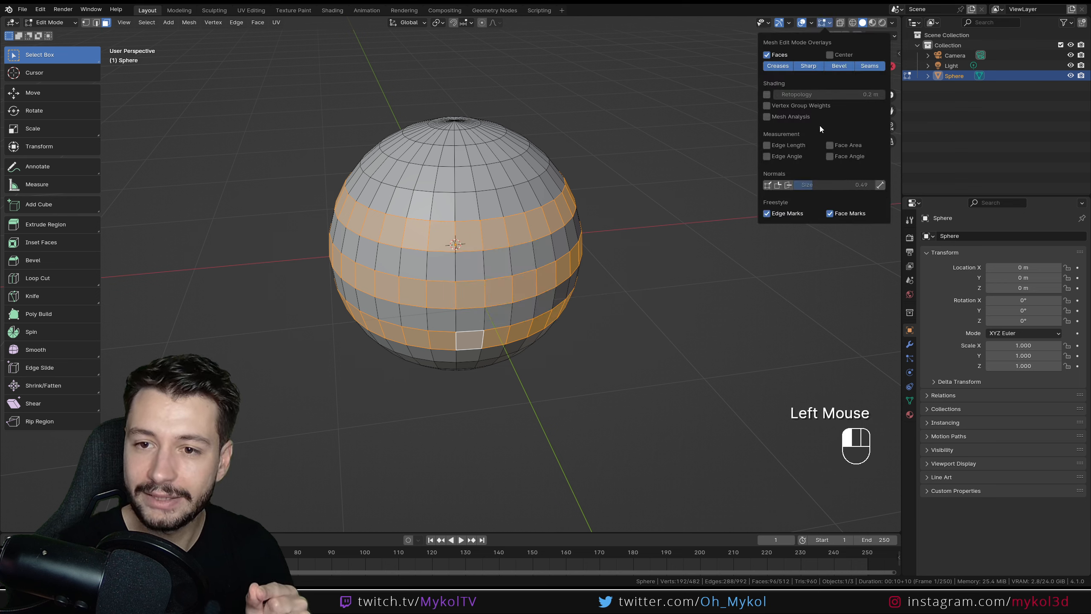
{"action": "left_click", "coordinate": [788, 186]}
{"action": "left_click", "coordinate": [789, 186]}
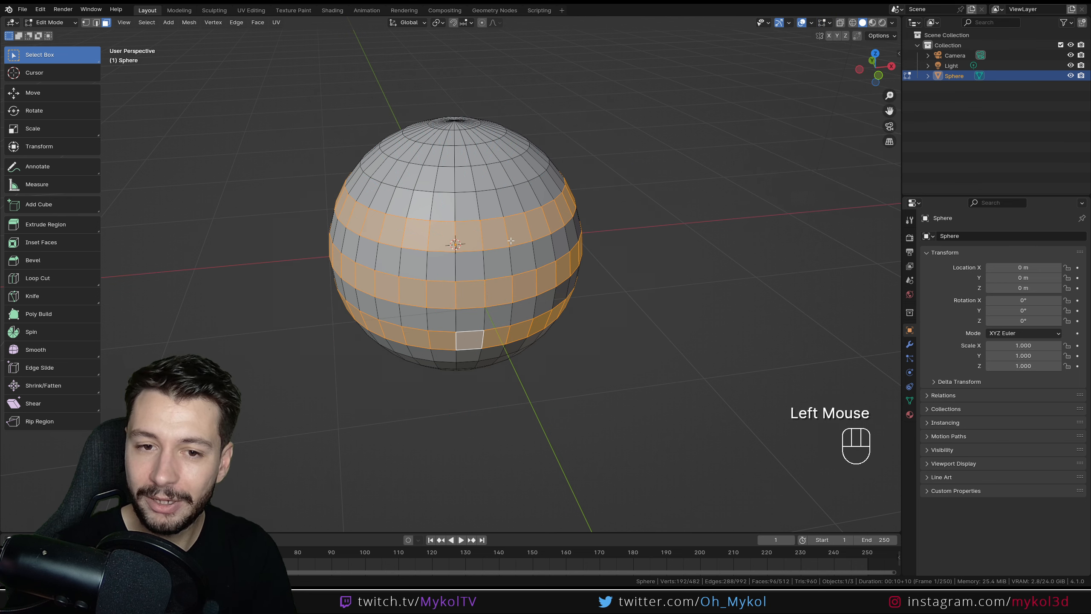
Step: Extrude the faces of the three loops outward with Extrude Individual Faces so each becomes a separate bar
{"action": "key", "text": "alt+e"}
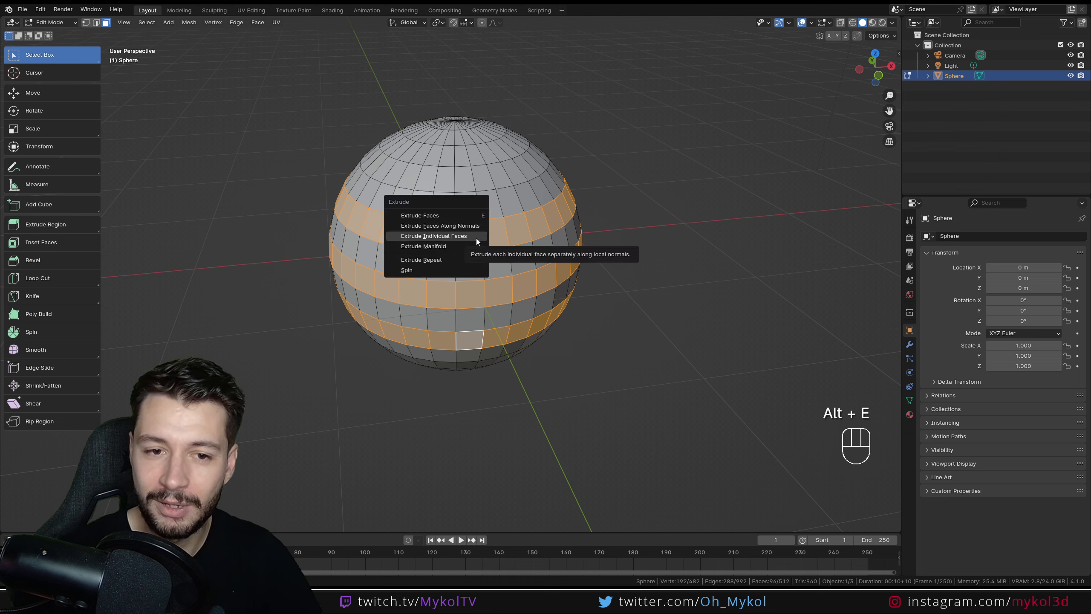
{"action": "left_click", "coordinate": [475, 238]}
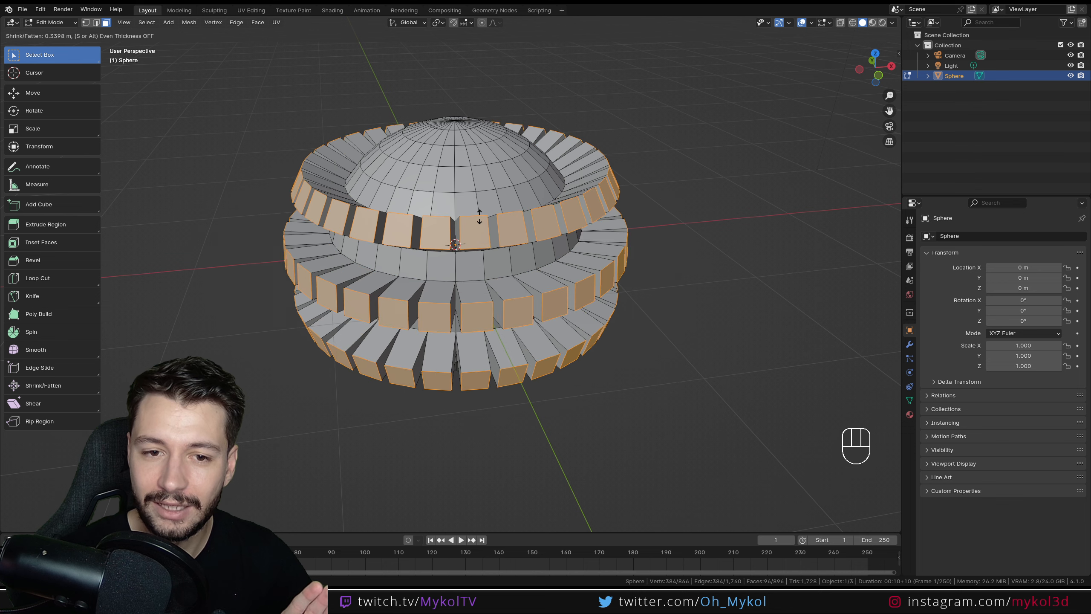
{"action": "left_click", "coordinate": [556, 266]}
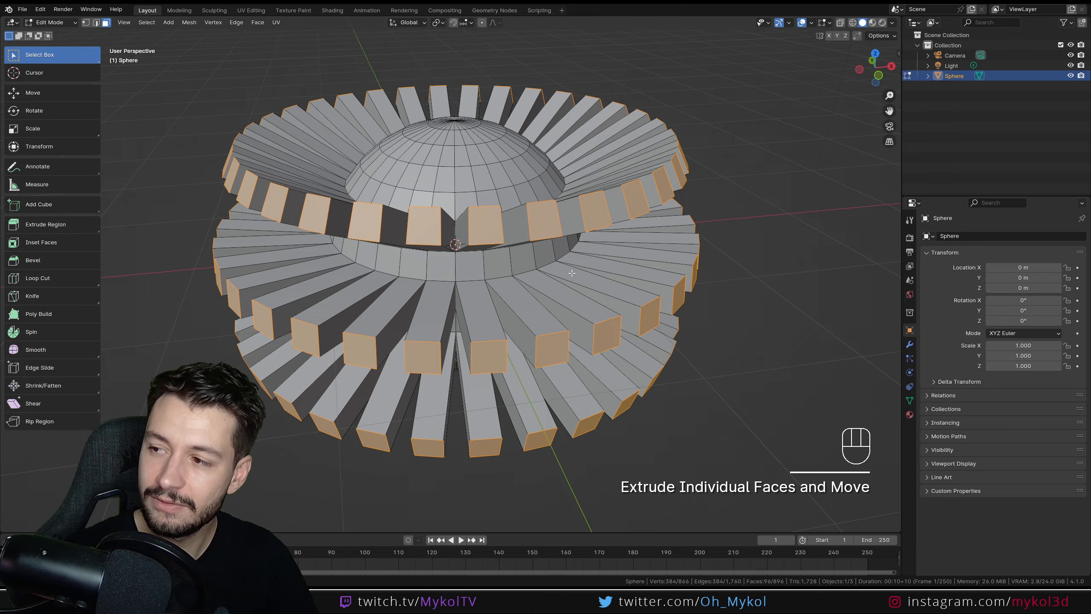
{"action": "middle_click_drag", "start_coordinate": [572, 273], "coordinate": [456, 277]}
{"action": "middle_click_drag", "start_coordinate": [529, 267], "coordinate": [515, 290]}
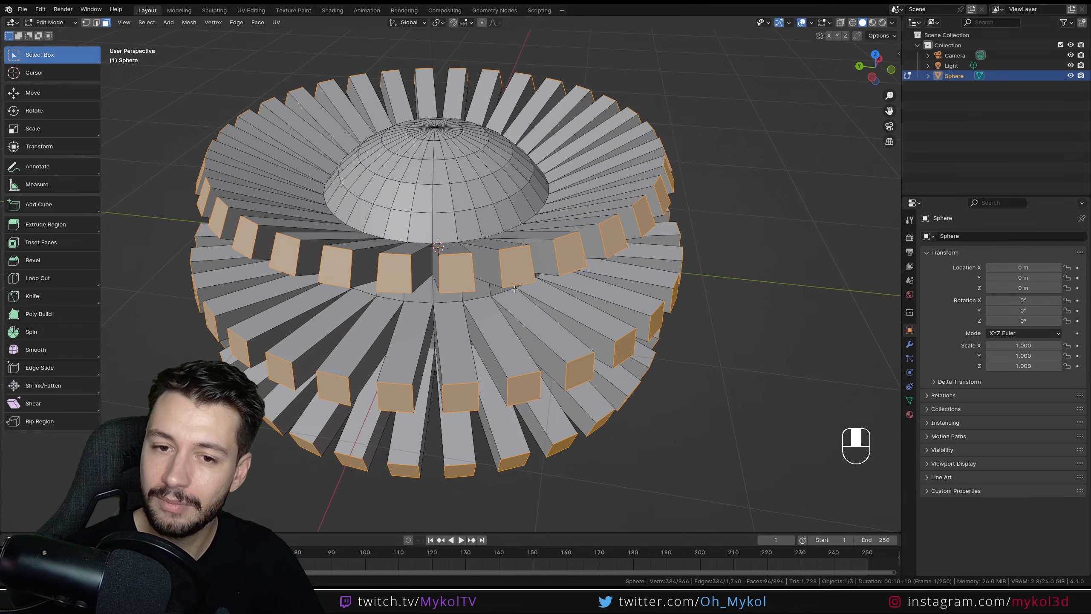
Step: Extrude two adjacent faces on the dome above the bars outward one at a time along their normals
{"action": "left_click", "coordinate": [497, 196]}
{"action": "middle_click_drag", "start_coordinate": [496, 196], "coordinate": [519, 208]}
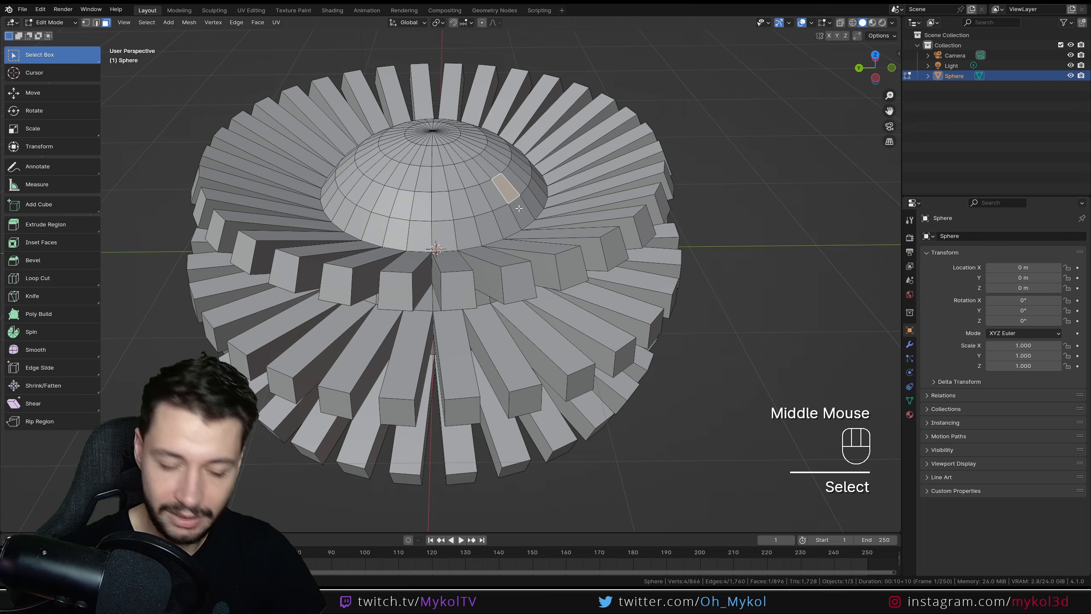
{"action": "key", "text": "e"}
{"action": "left_click", "coordinate": [562, 131]}
{"action": "middle_click_drag", "start_coordinate": [563, 131], "coordinate": [445, 208]}
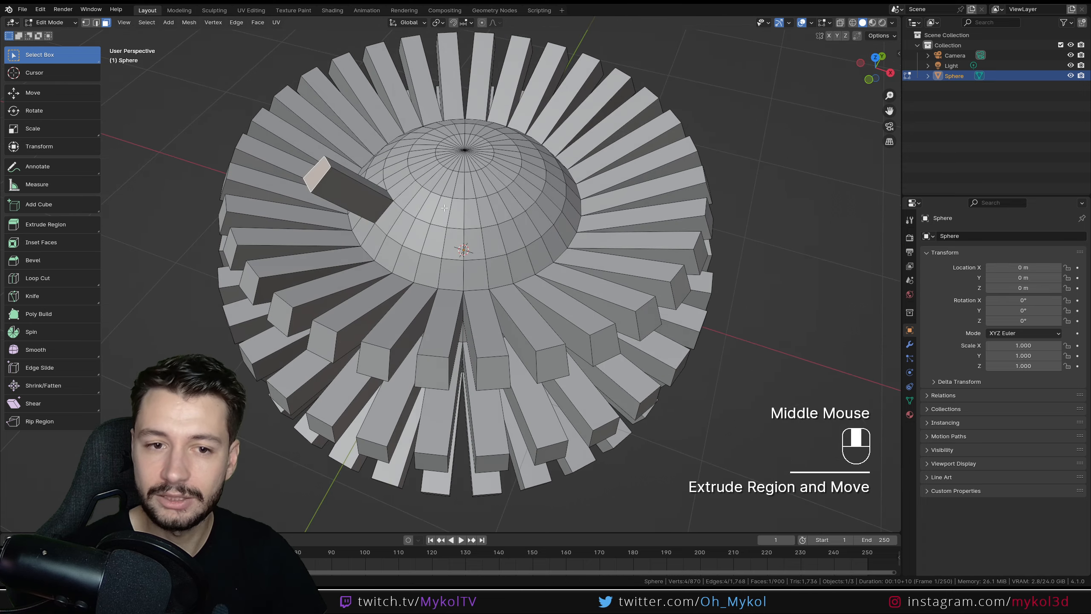
{"action": "key", "text": "e"}
{"action": "left_click", "coordinate": [319, 208]}
{"action": "middle_click_drag", "start_coordinate": [320, 208], "coordinate": [329, 213]}
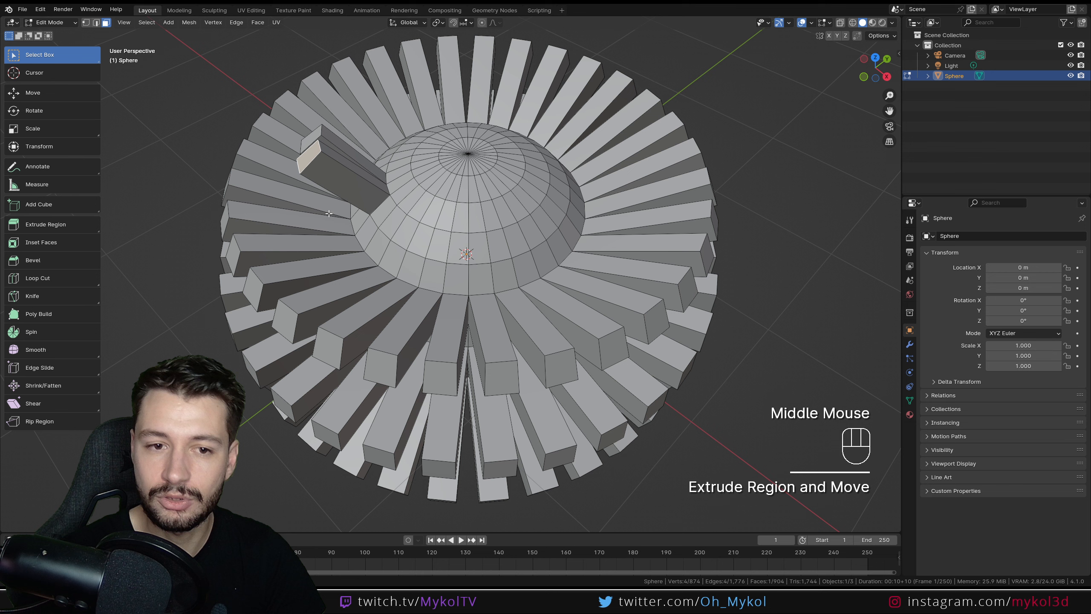
Step: Extrude three more faces one by one in the same dome row, continuing the run of separate bars
{"action": "left_click", "coordinate": [389, 207]}
{"action": "key", "text": "e"}
{"action": "left_click", "coordinate": [326, 186]}
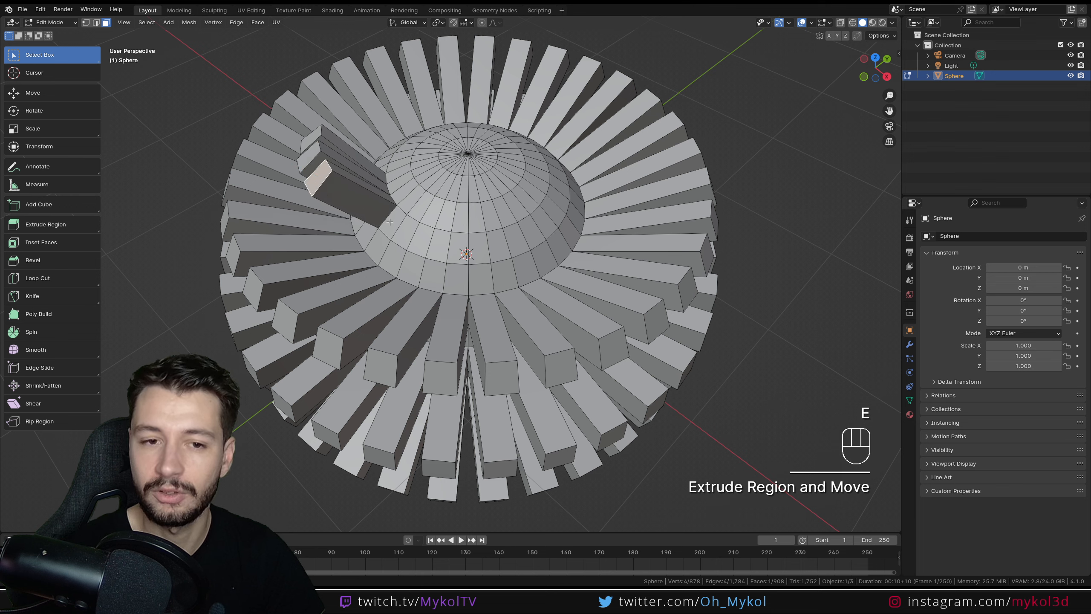
{"action": "left_click", "coordinate": [390, 221]}
{"action": "key", "text": "e"}
{"action": "left_click", "coordinate": [324, 196]}
{"action": "left_click", "coordinate": [405, 232]}
{"action": "key", "text": "e"}
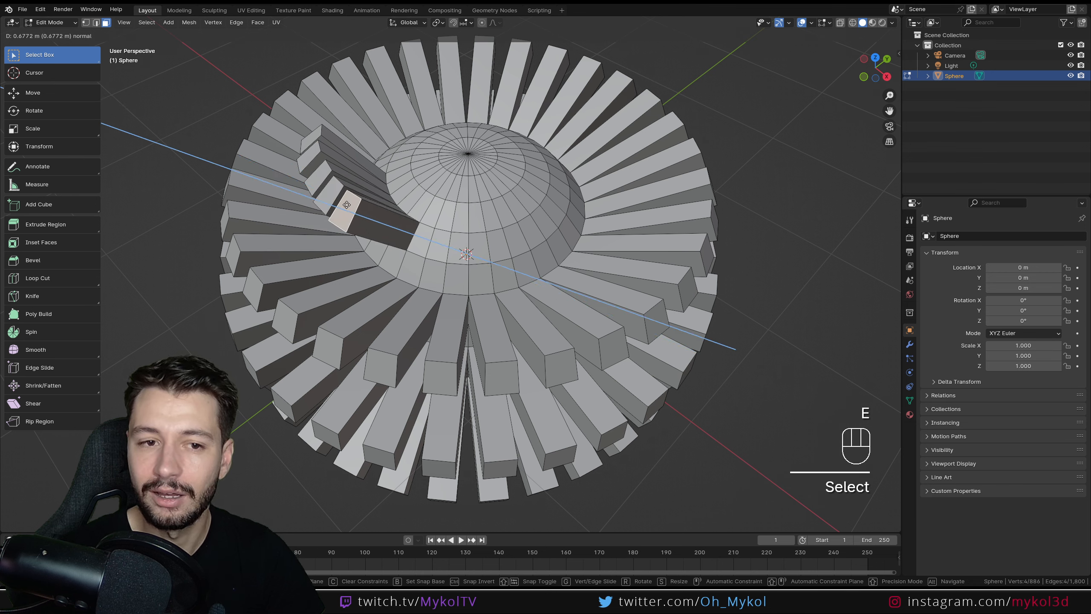
{"action": "left_click", "coordinate": [346, 206]}
{"action": "middle_click_drag", "start_coordinate": [346, 206], "coordinate": [551, 203]}
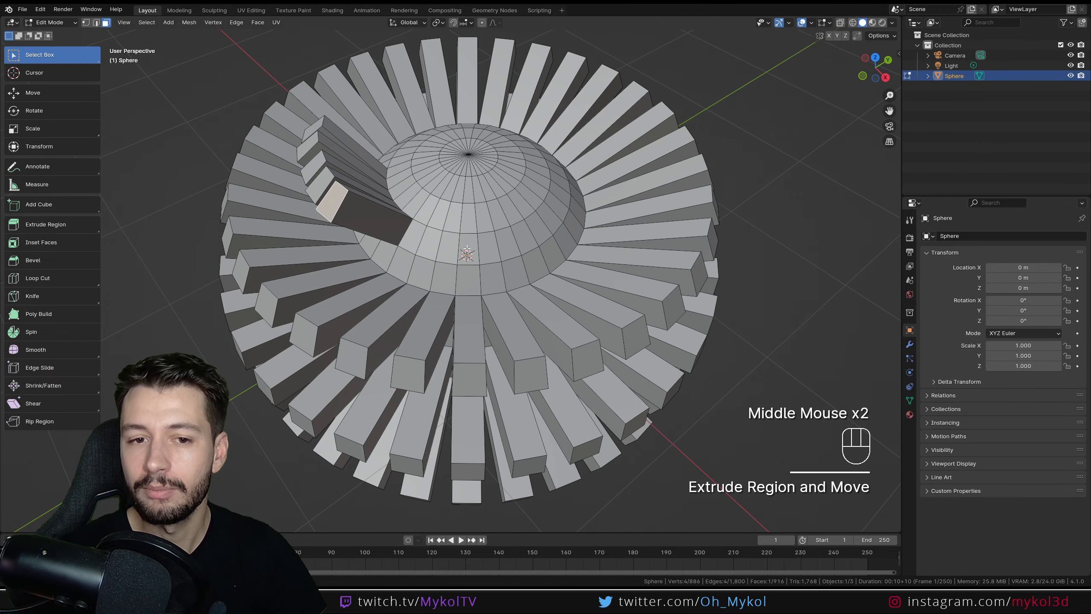
Step: Select a run of nine faces along the dome's row with a shortest-path pick, and extrude them outward as individual faces
{"action": "left_click", "coordinate": [557, 181], "text": "ctrl"}
{"action": "key", "text": "alt+z"}
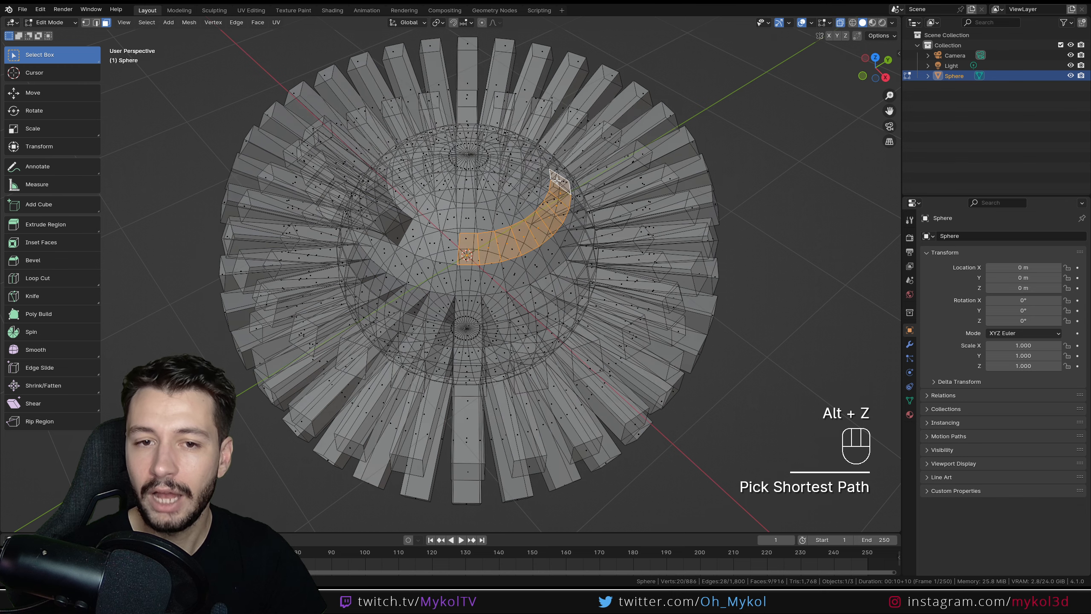
{"action": "key", "text": "alt+z"}
{"action": "key", "text": "alt+e"}
{"action": "left_click", "coordinate": [557, 182]}
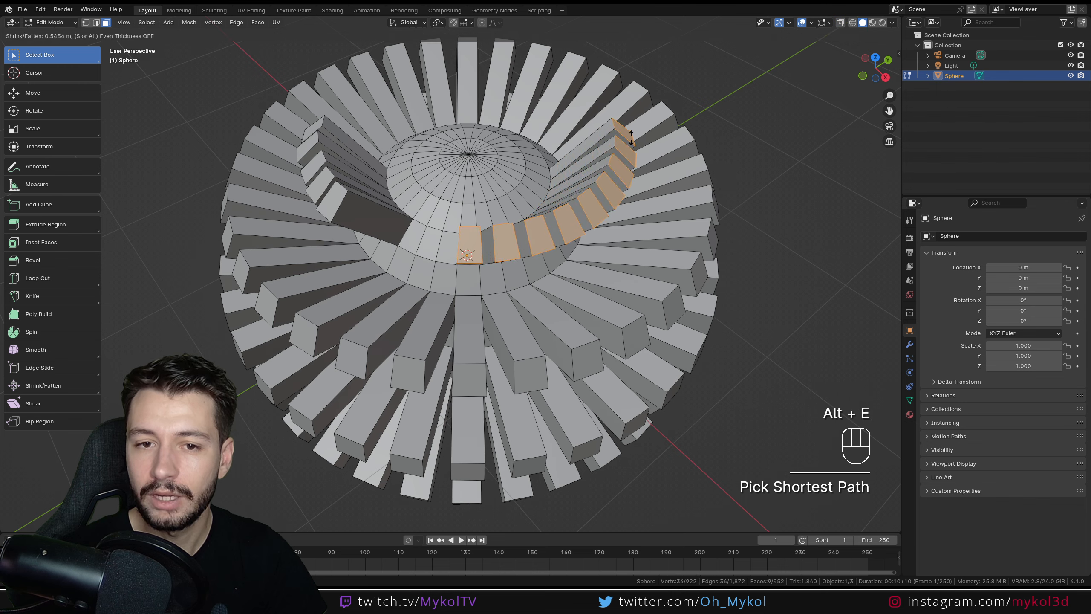
{"action": "left_click", "coordinate": [558, 246]}
{"action": "middle_click_drag", "start_coordinate": [558, 246], "coordinate": [445, 241]}
Step: Replace the barred sphere with a new default UV sphere and enter Edit Mode on it
{"action": "key", "text": "Tab"}
{"action": "key", "text": "Delete"}
{"action": "key", "text": "shift+a"}
{"action": "mouse_move", "coordinate": [445, 240]}
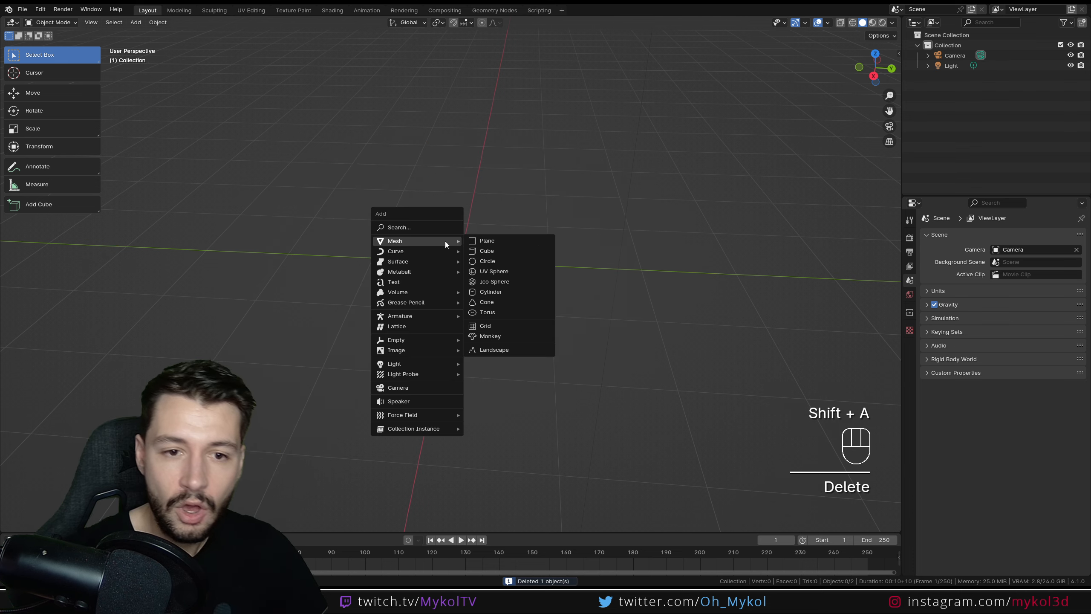
{"action": "left_click", "coordinate": [504, 270]}
{"action": "scroll", "coordinate": [525, 267], "scroll_direction": "up", "scroll_amount": 3}
{"action": "key", "text": "Tab"}
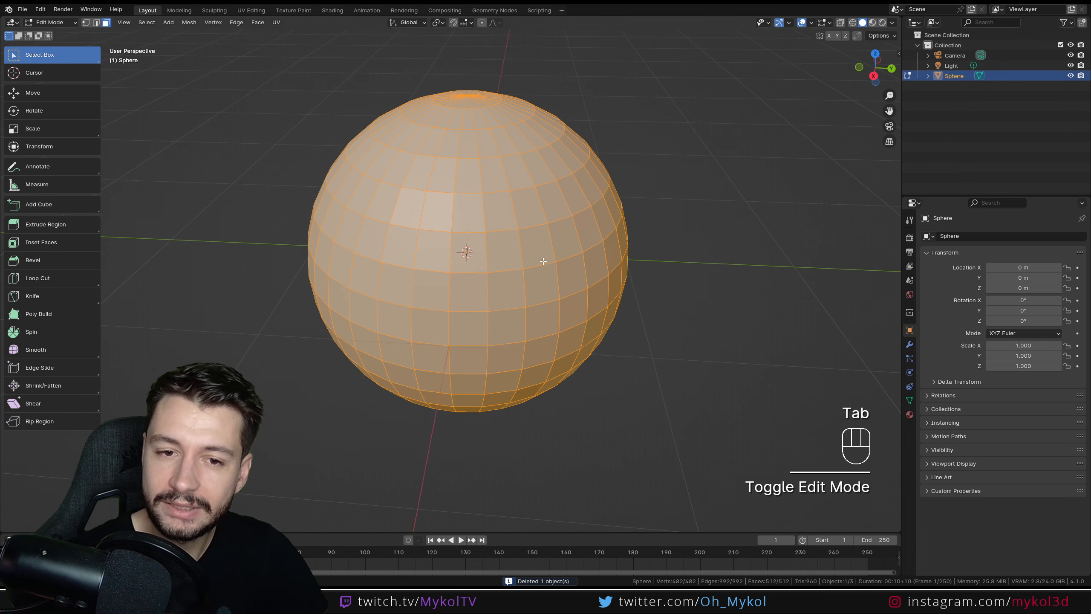
Step: Try Extrude Faces Along Normals on a single face of the sphere's upper half
{"action": "left_click", "coordinate": [576, 198]}
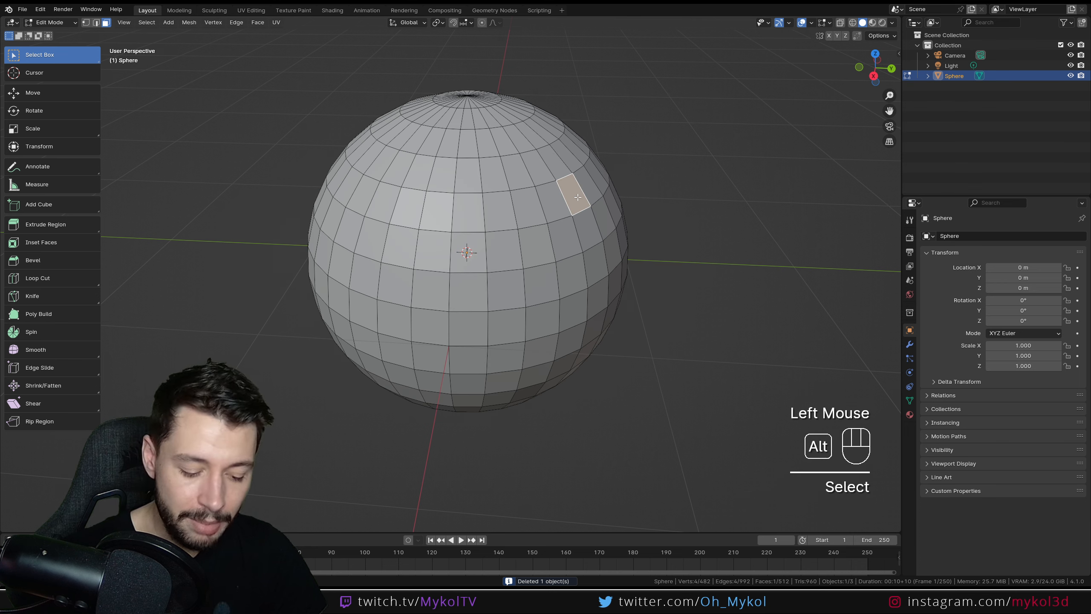
{"action": "key", "text": "alt+e"}
{"action": "left_click", "coordinate": [578, 197]}
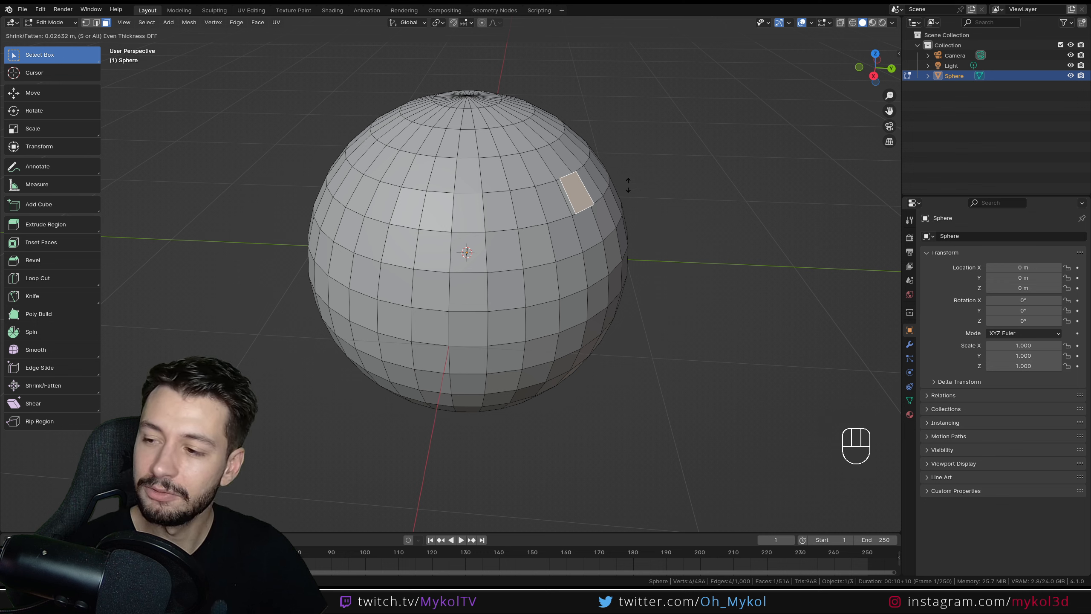
{"action": "right_click", "coordinate": [639, 151]}
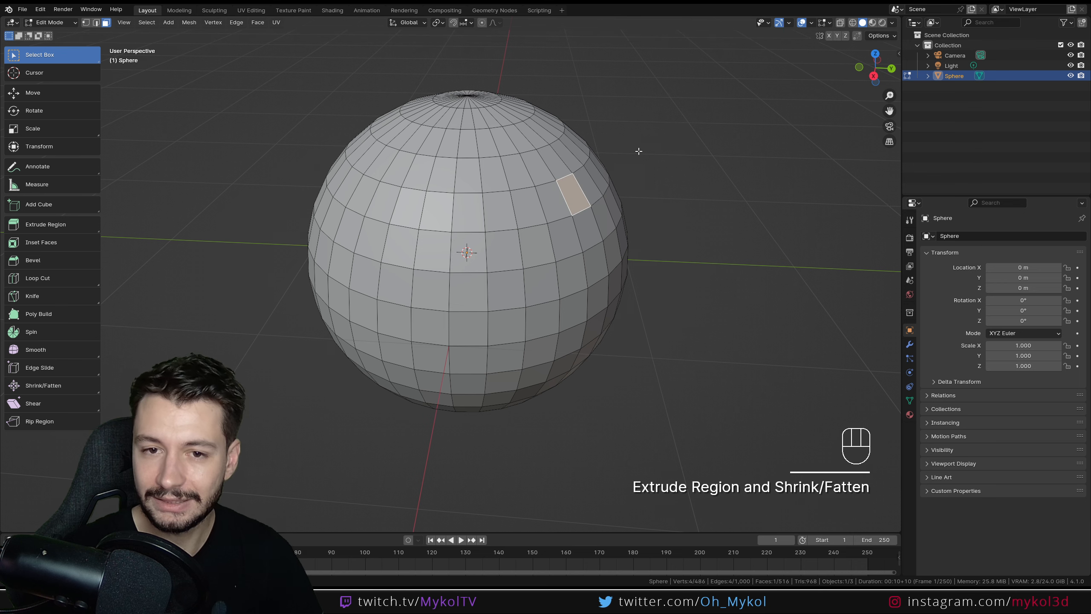
Step: Select a block of faces on the sphere's side and try extruding it outward as one region
{"action": "middle_click_drag", "start_coordinate": [528, 228], "coordinate": [484, 214]}
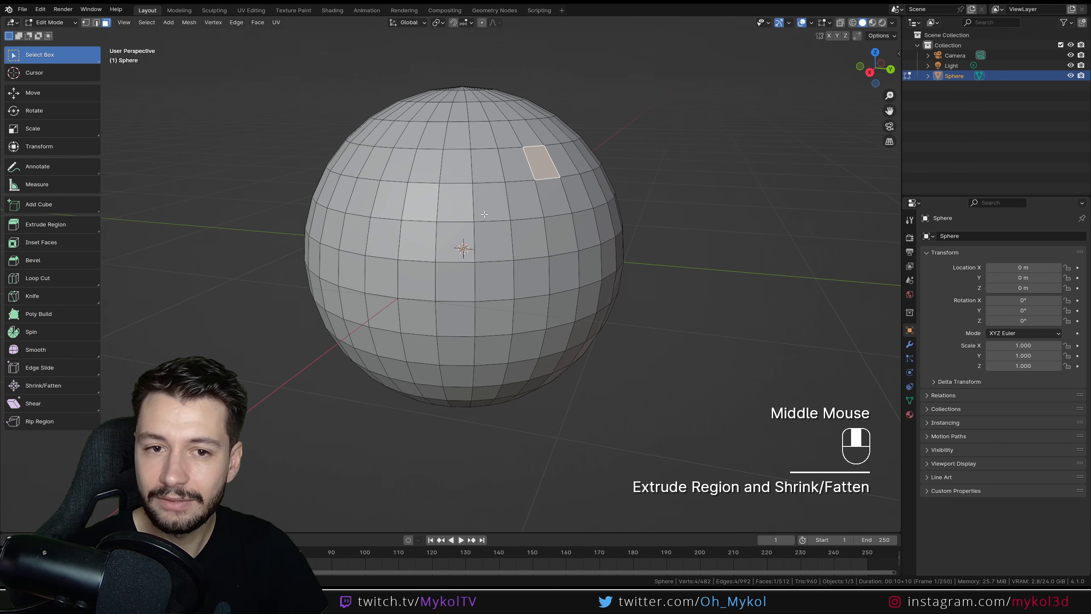
{"action": "left_click", "coordinate": [467, 165]}
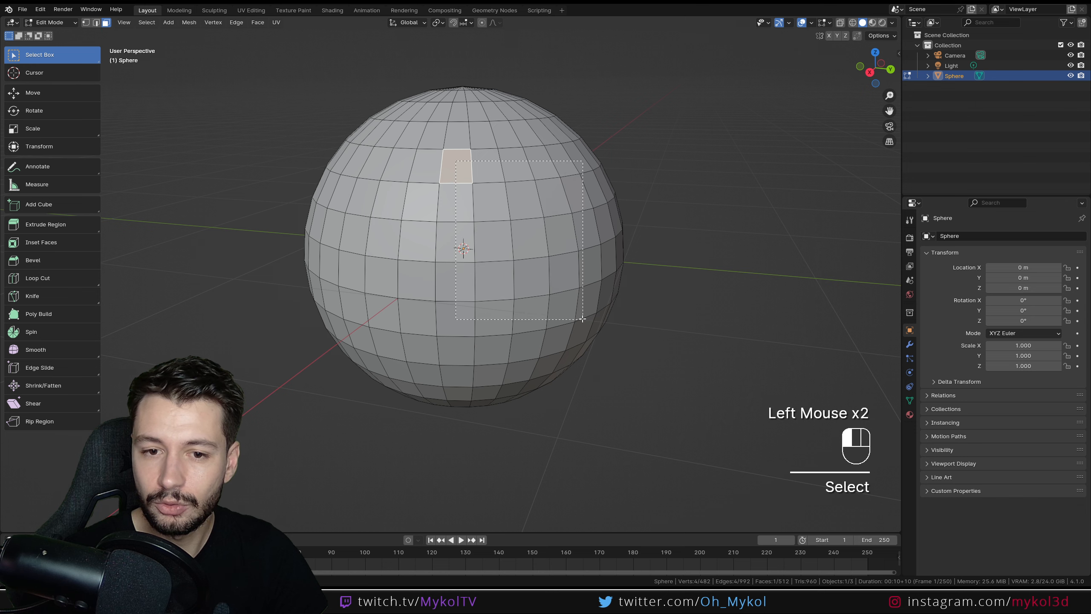
{"action": "left_click_drag", "start_coordinate": [560, 309], "coordinate": [569, 323]}
{"action": "left_click", "coordinate": [589, 301], "text": "shift"}
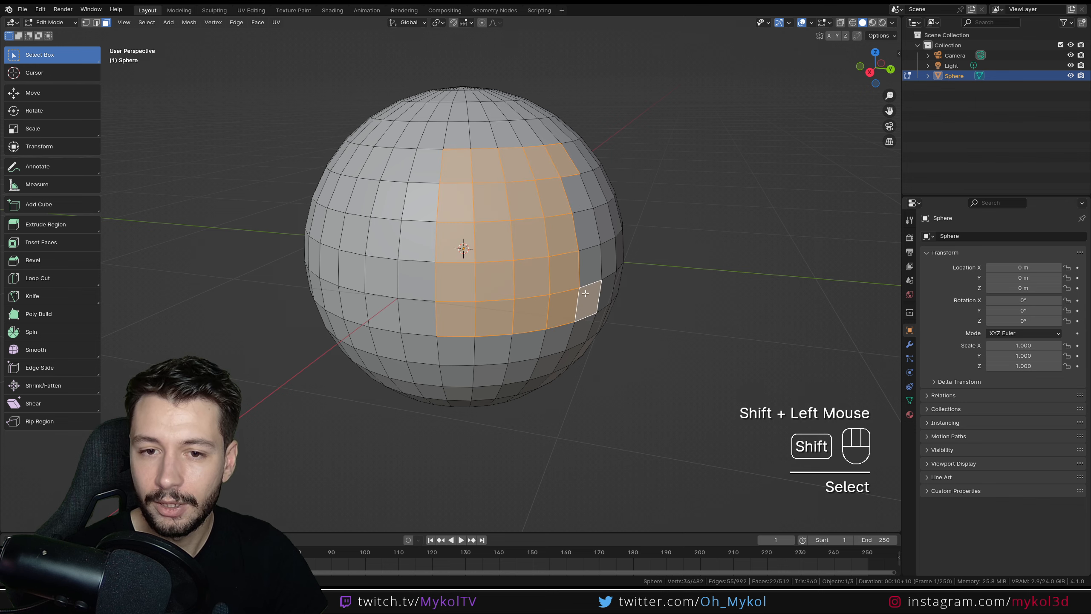
{"action": "left_click", "coordinate": [590, 264], "text": "shift"}
{"action": "left_click", "coordinate": [584, 232], "text": "shift"}
{"action": "mouse_move", "coordinate": [558, 239]}
{"action": "middle_mouse_down"}
{"action": "mouse_move", "coordinate": [623, 298]}
{"action": "mouse_move", "coordinate": [543, 228]}
{"action": "middle_mouse_up"}
{"action": "middle_click_drag", "start_coordinate": [535, 287], "coordinate": [592, 310]}
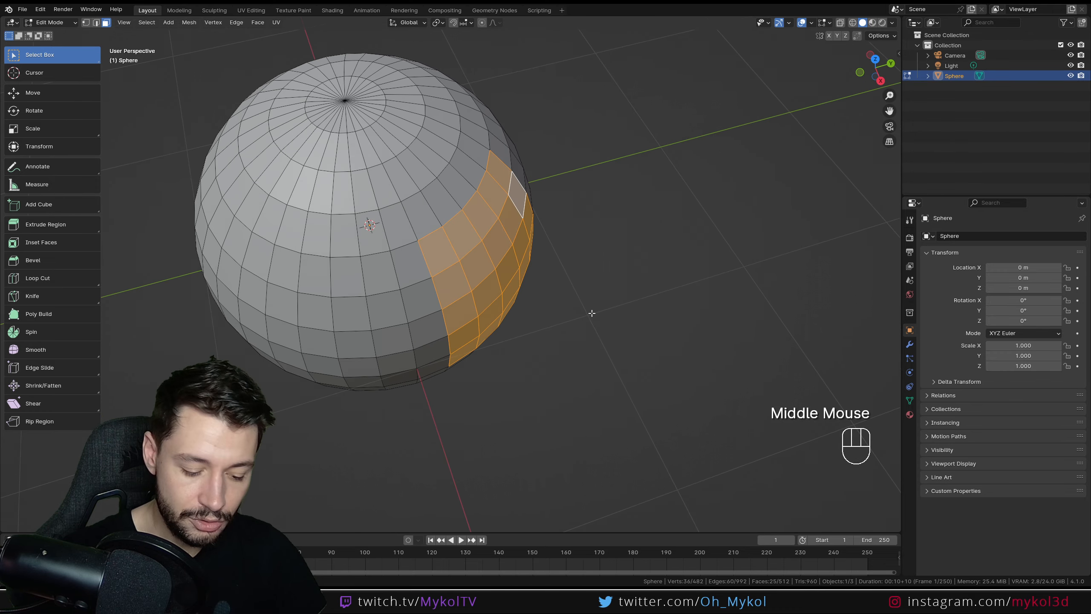
{"action": "key", "text": "e"}
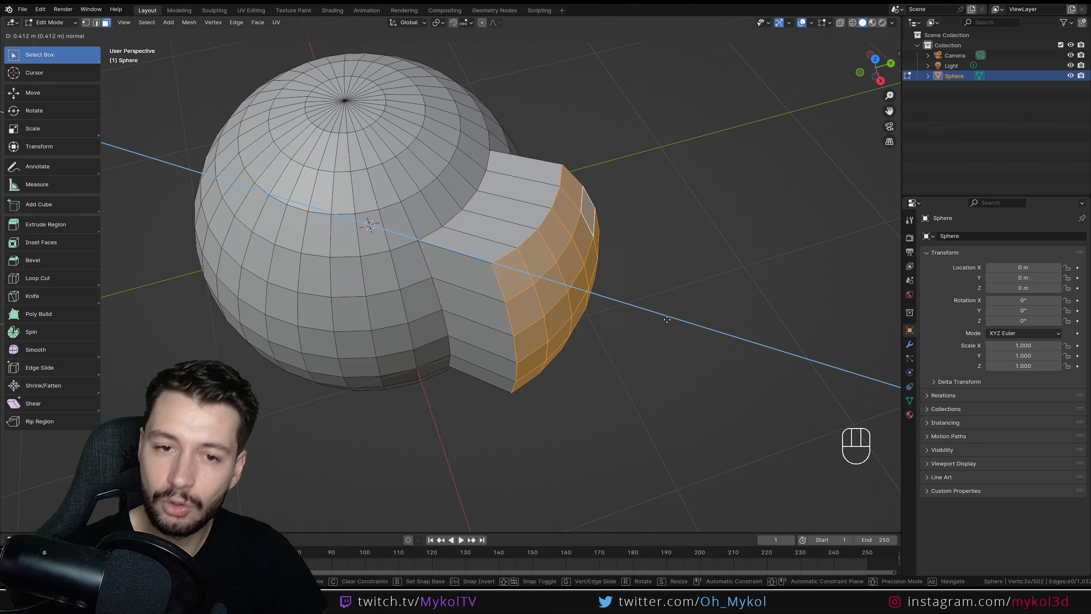
{"action": "left_click", "coordinate": [543, 287]}
{"action": "middle_click_drag", "start_coordinate": [542, 288], "coordinate": [396, 107]}
{"action": "key", "text": "ctrl+z"}
Step: Box-select the right half of the sphere's visible faces in front view and try a regular region extrusion on them
{"action": "left_click", "coordinate": [383, 66]}
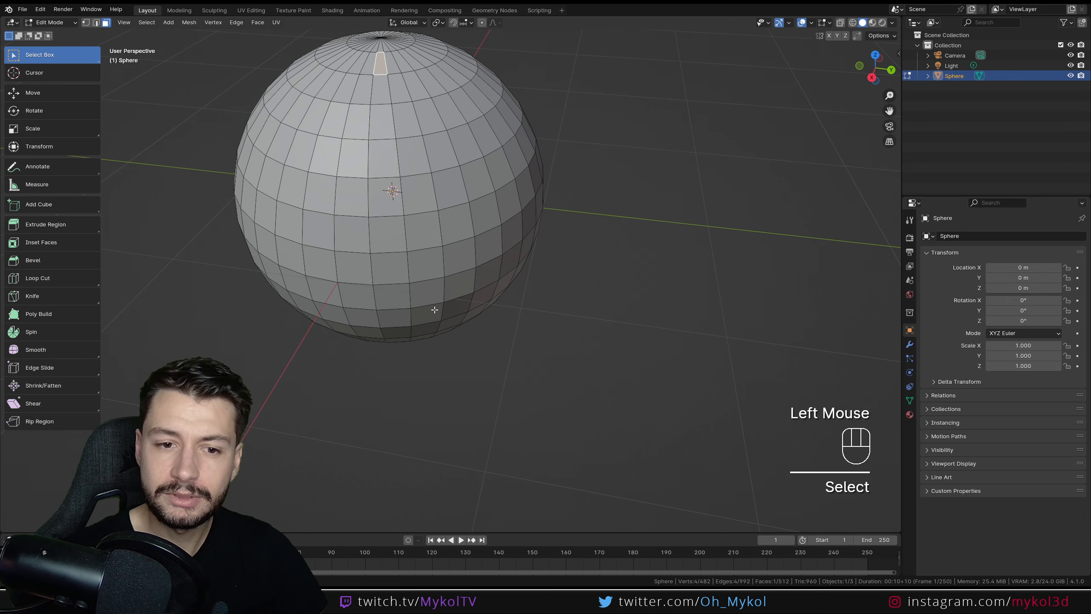
{"action": "middle_click_drag", "start_coordinate": [384, 66], "coordinate": [455, 300]}
{"action": "key", "text": "KP_1"}
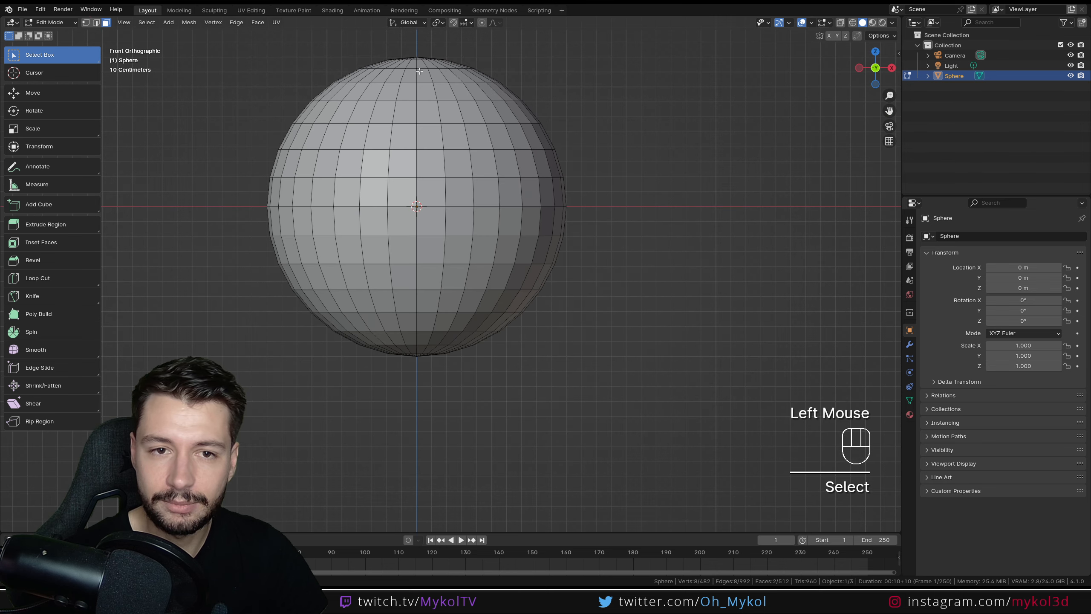
{"action": "left_click_drag", "start_coordinate": [458, 123], "coordinate": [580, 341]}
{"action": "middle_click_drag", "start_coordinate": [580, 342], "coordinate": [566, 369]}
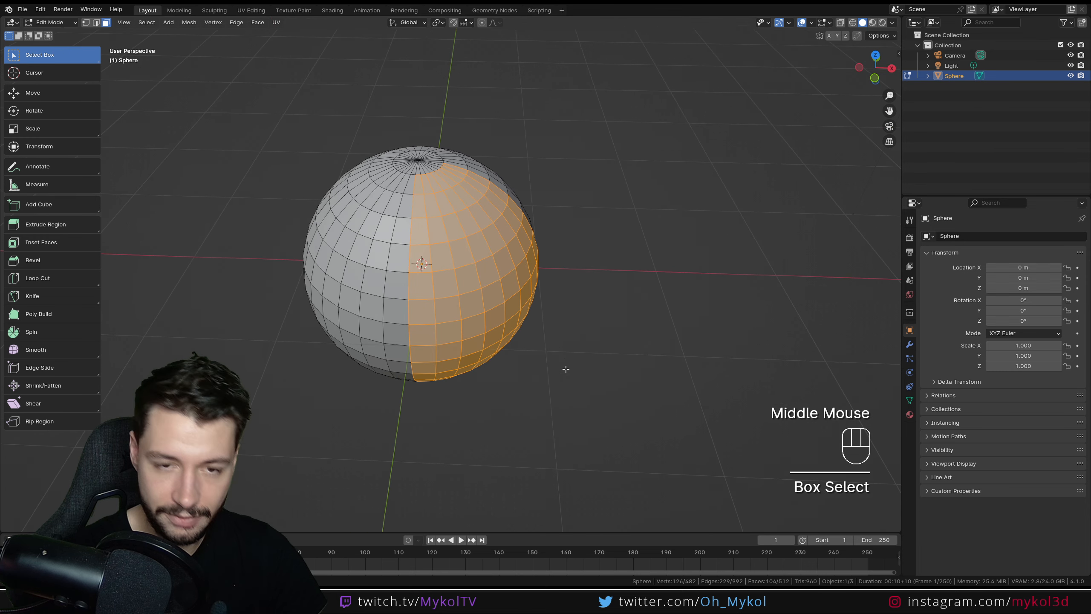
{"action": "key", "text": "e"}
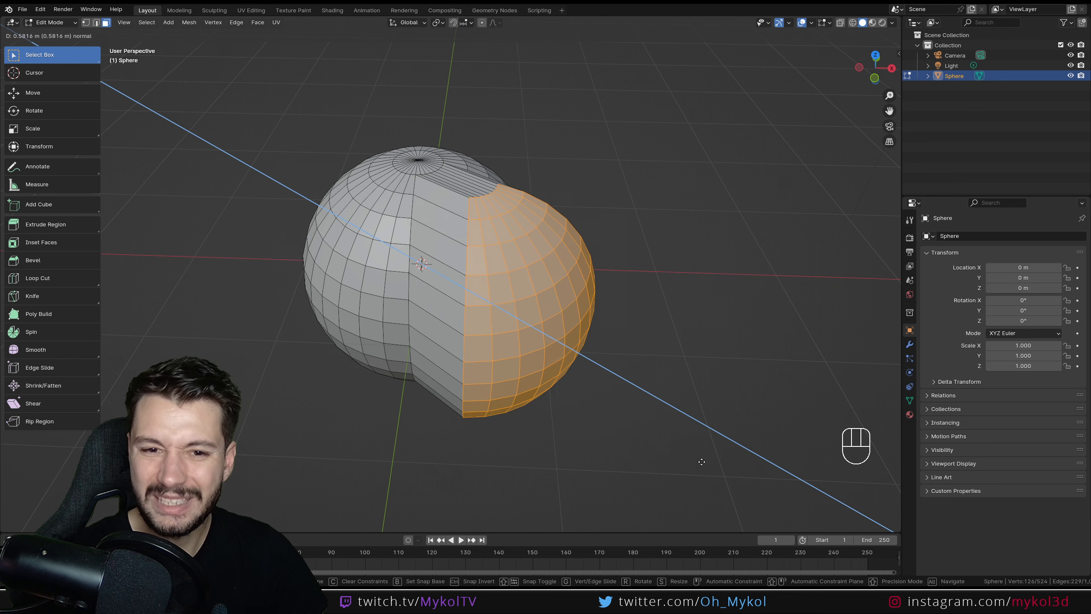
{"action": "left_click", "coordinate": [541, 419]}
{"action": "middle_click_drag", "start_coordinate": [540, 419], "coordinate": [486, 382]}
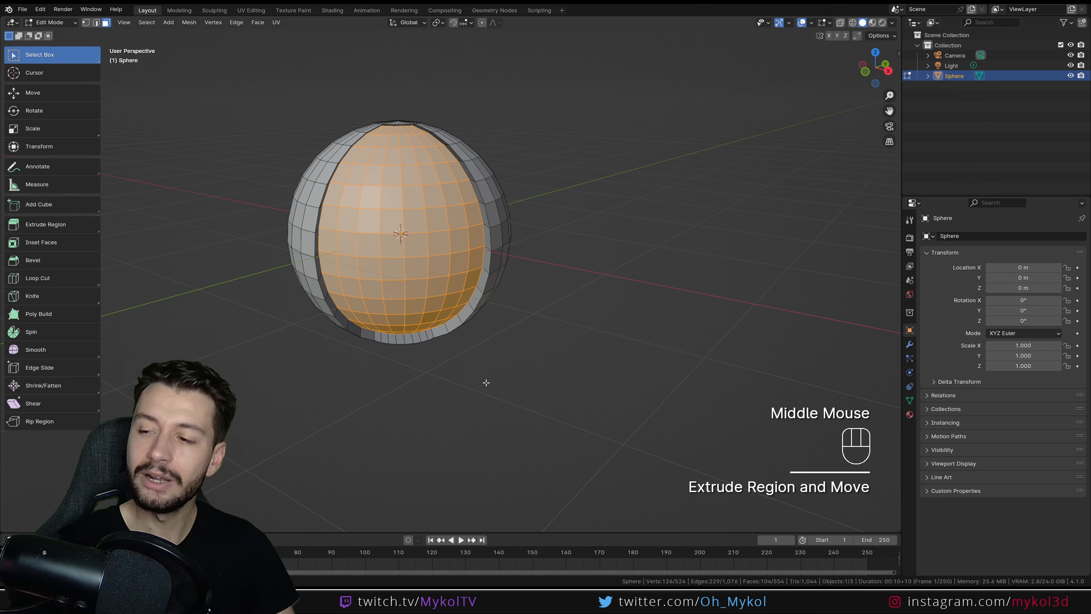
{"action": "key", "text": "ctrl+z"}
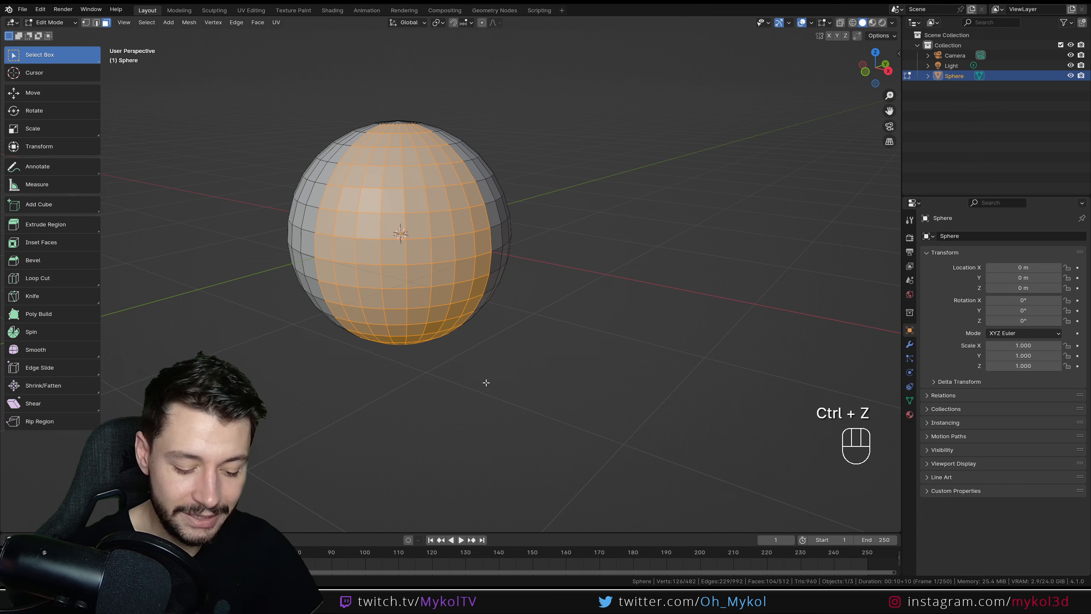
Step: Try Extrude Faces Along Normals inward on the selected sphere section, inspect the recess, and undo it
{"action": "key", "text": "alt+e"}
{"action": "left_click", "coordinate": [486, 382]}
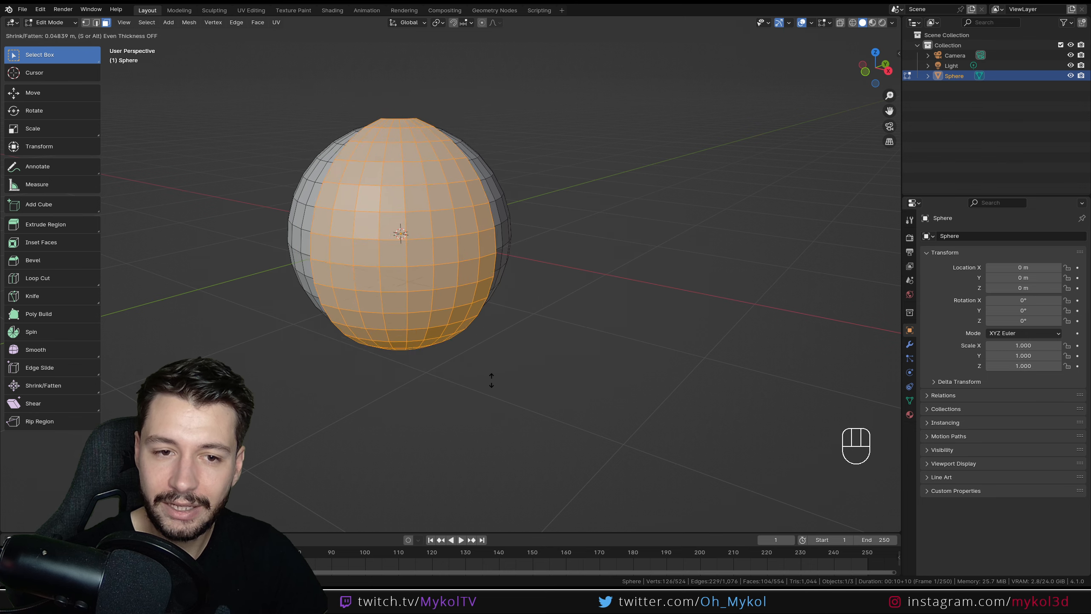
{"action": "left_click", "coordinate": [494, 405]}
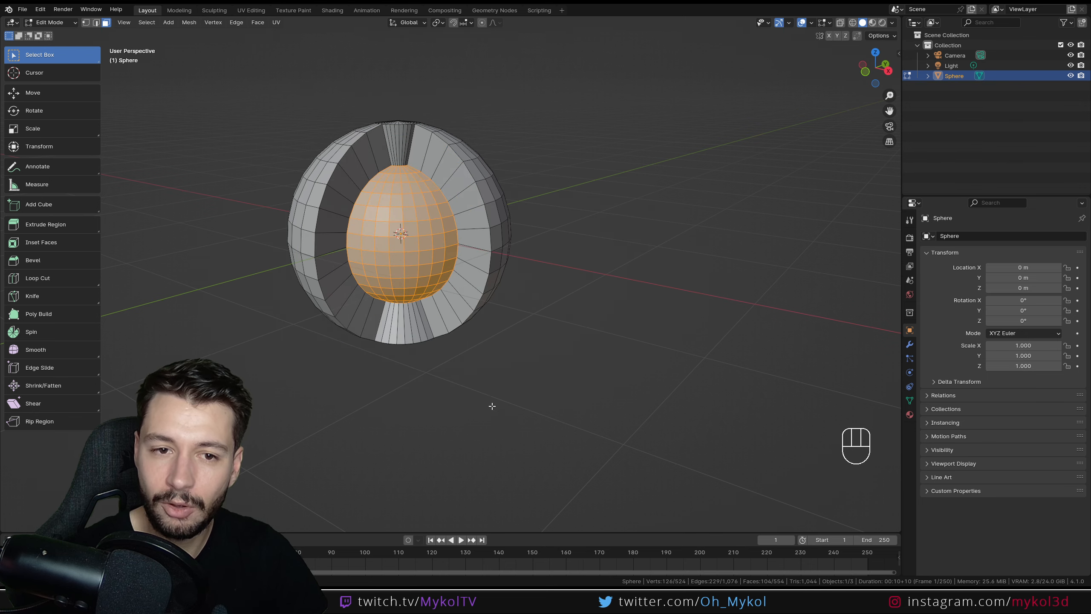
{"action": "middle_click_drag", "start_coordinate": [494, 404], "coordinate": [474, 416]}
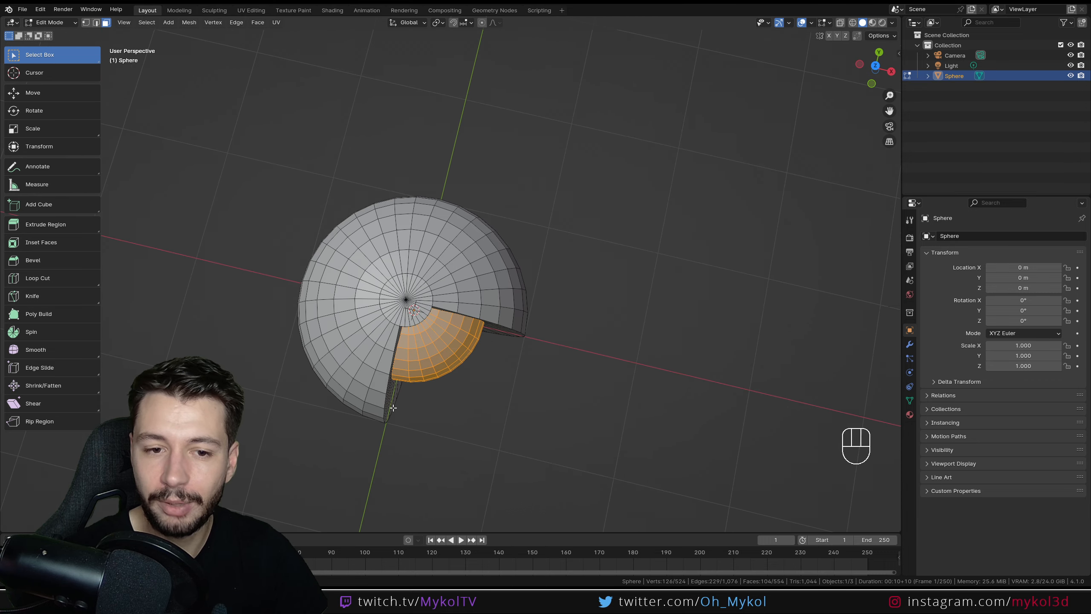
{"action": "middle_click_drag", "start_coordinate": [393, 408], "coordinate": [422, 284]}
{"action": "key", "text": "Tab"}
{"action": "key", "text": "Tab"}
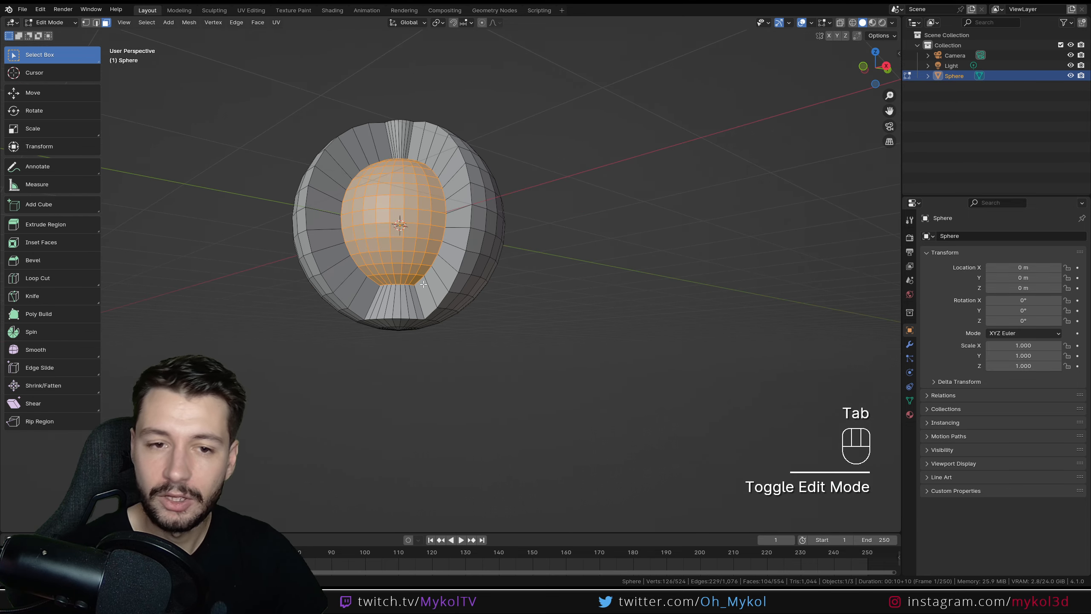
{"action": "key", "text": "ctrl+z"}
{"action": "key", "text": "ctrl+z"}
{"action": "key", "text": "ctrl+z"}
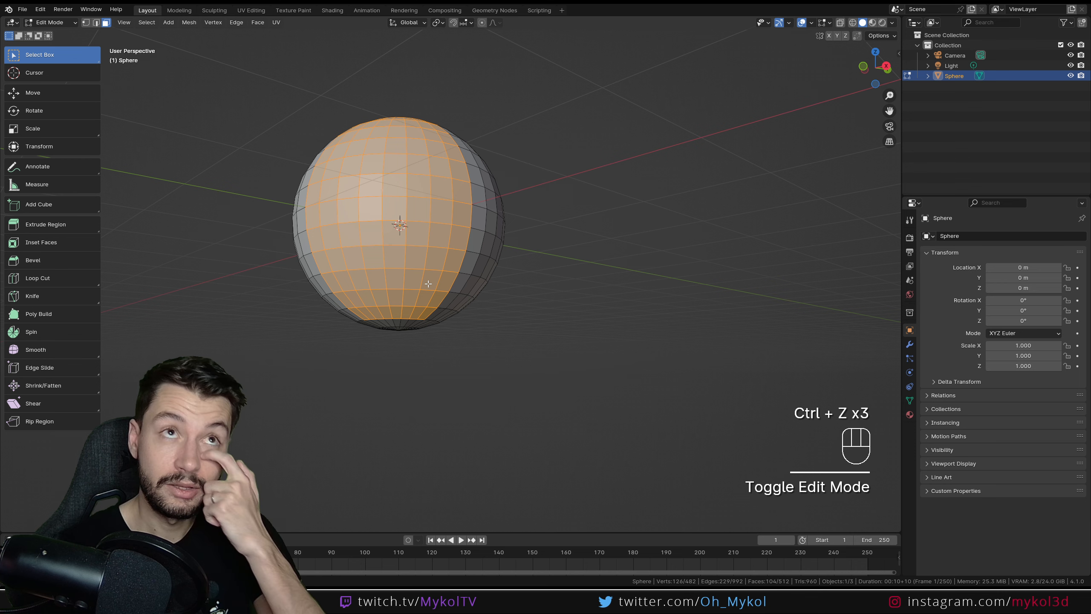
Step: Delete the sphere in Object Mode and add a default cube in its place
{"action": "middle_click_drag", "start_coordinate": [429, 284], "coordinate": [495, 310]}
{"action": "key", "text": "Tab"}
{"action": "key", "text": "Delete"}
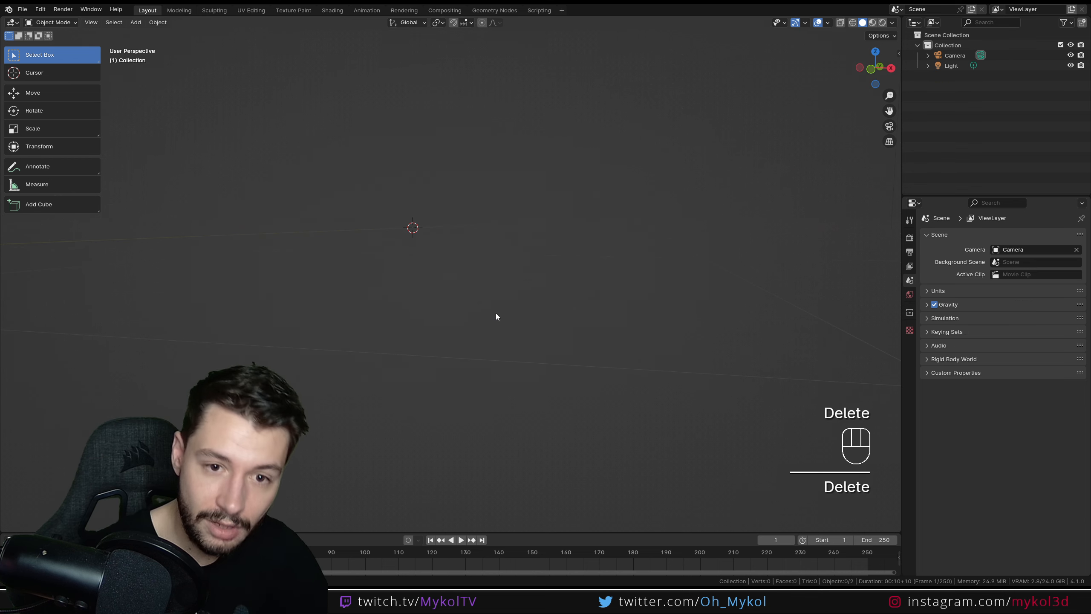
{"action": "key", "text": "shift+a"}
{"action": "mouse_move", "coordinate": [497, 313]}
{"action": "left_click", "coordinate": [538, 325]}
{"action": "middle_click_drag", "start_coordinate": [539, 328], "coordinate": [475, 342]}
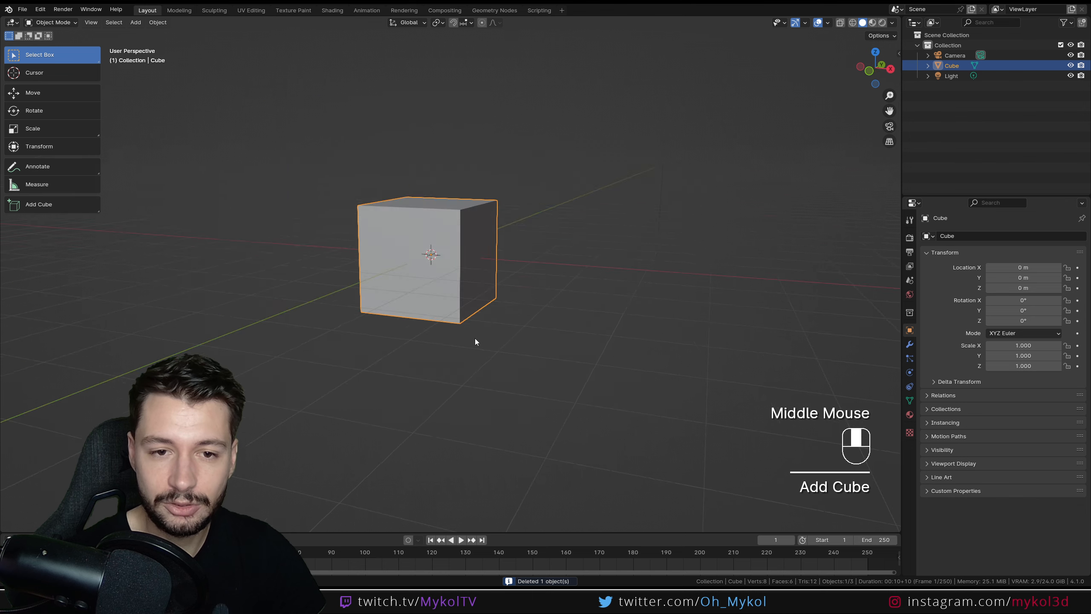
Step: Enter Edit Mode on the cube and extrude its +X face twice, first a short section and then a longer one
{"action": "key", "text": "Tab"}
{"action": "middle_click_drag", "start_coordinate": [521, 234], "coordinate": [413, 247]}
{"action": "left_click", "coordinate": [396, 250]}
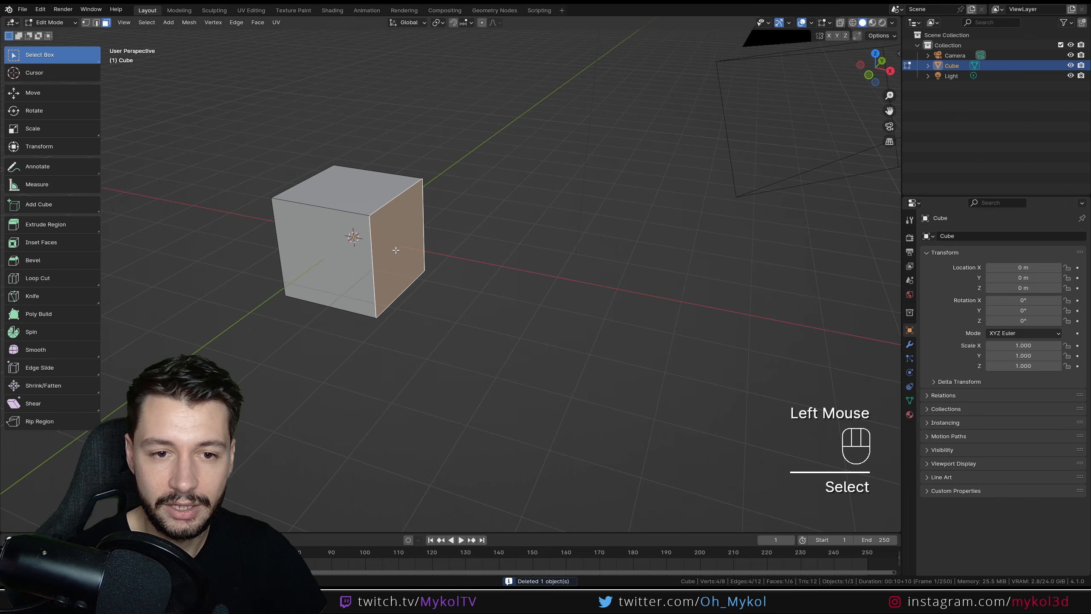
{"action": "key", "text": "e"}
{"action": "left_click", "coordinate": [454, 270]}
{"action": "key", "text": "e"}
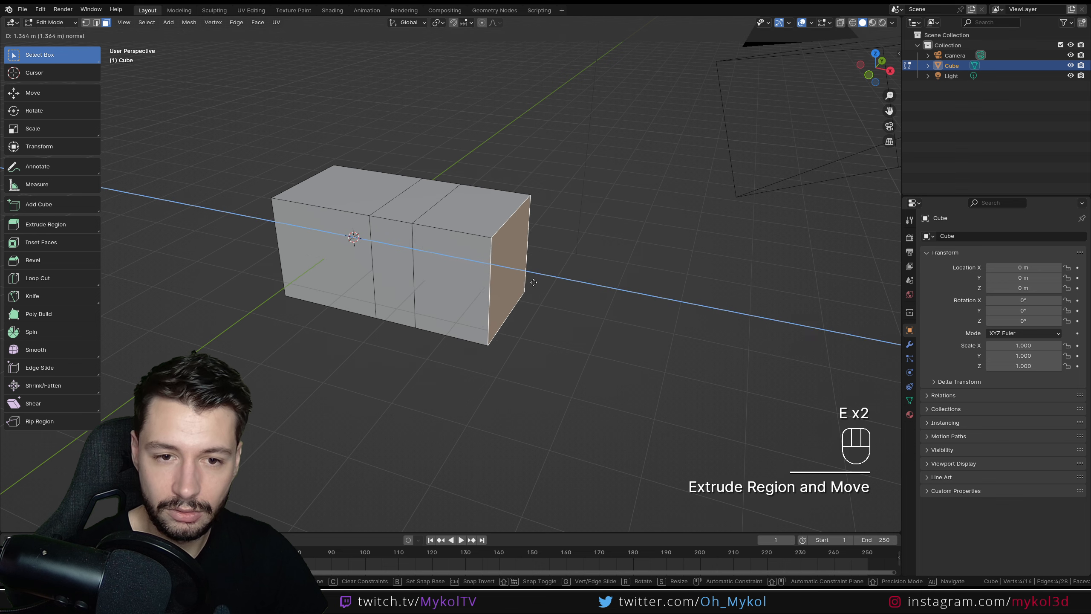
{"action": "left_click", "coordinate": [655, 302]}
Step: Loop-select the faces around the block's narrow middle section and try scaling the band down
{"action": "left_click", "coordinate": [395, 222], "text": "alt"}
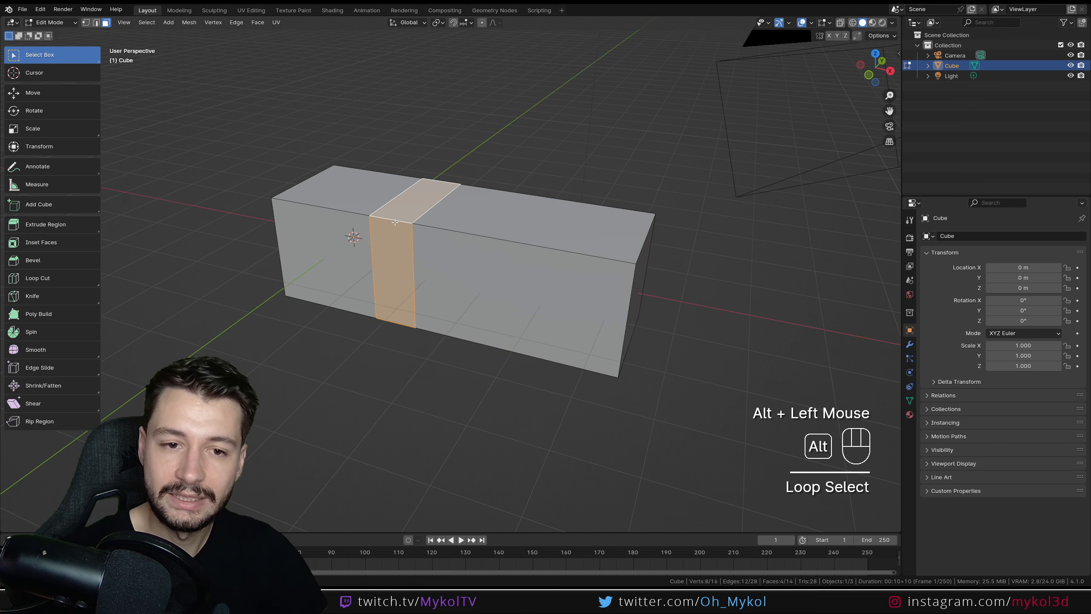
{"action": "middle_click_drag", "start_coordinate": [435, 299], "coordinate": [630, 365]}
{"action": "key", "text": "s"}
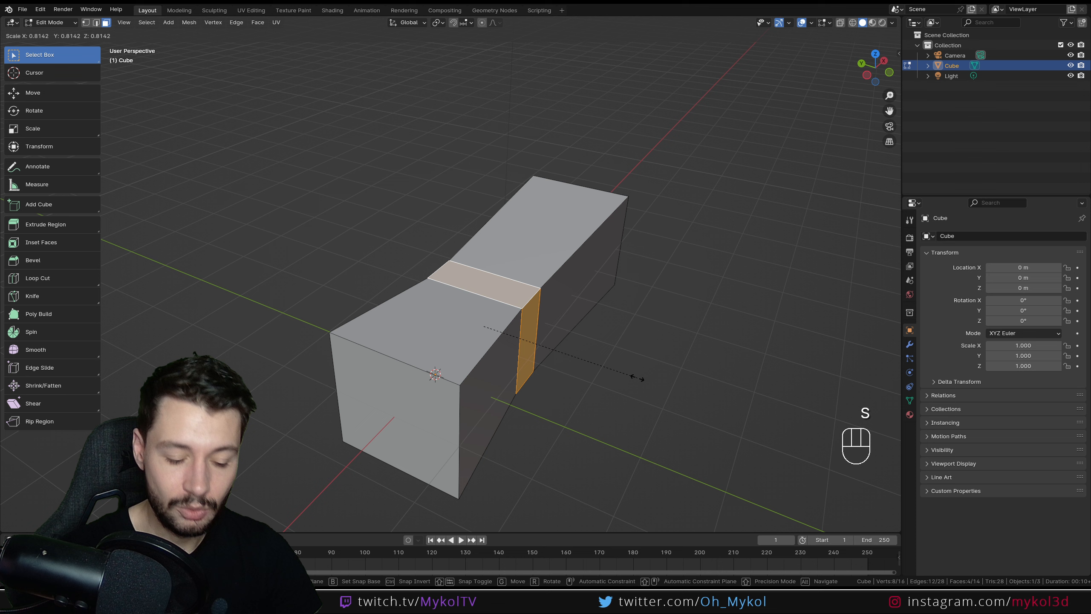
{"action": "left_click", "coordinate": [638, 379]}
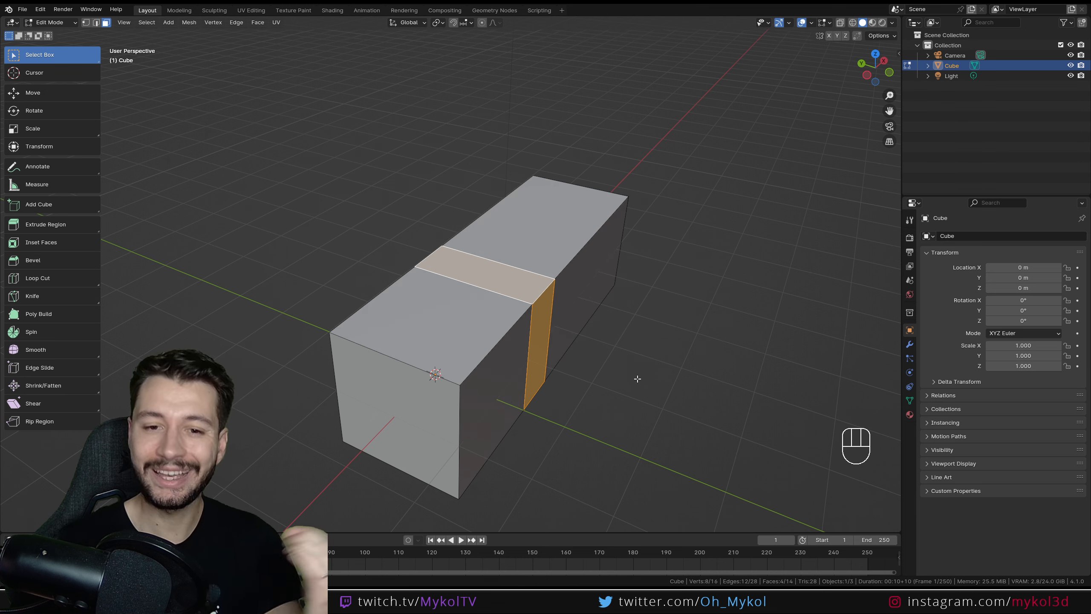
Step: Try a regular region extrusion of the selected band constrained to the global Y axis
{"action": "key", "text": "e"}
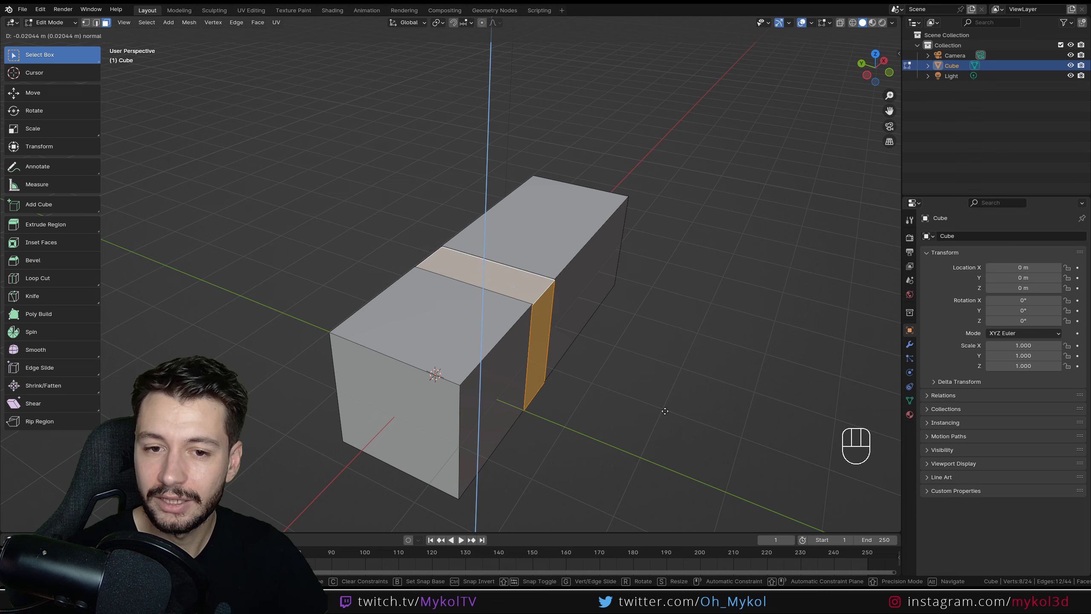
{"action": "key", "text": "y"}
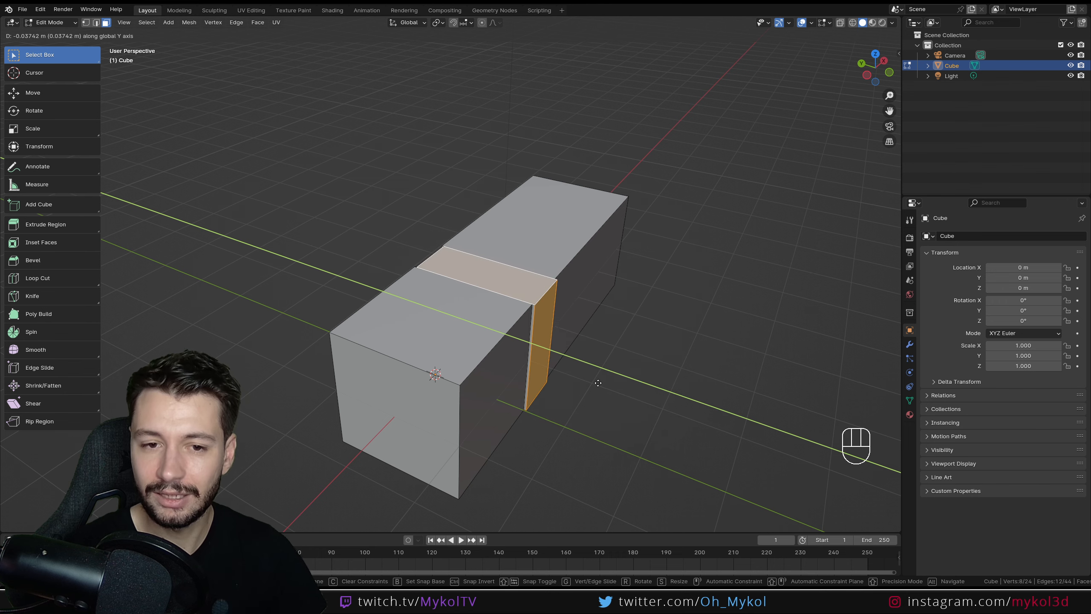
{"action": "left_click", "coordinate": [528, 382]}
{"action": "middle_click_drag", "start_coordinate": [528, 382], "coordinate": [557, 383]}
{"action": "scroll", "coordinate": [427, 387], "scroll_direction": "up", "scroll_amount": 2}
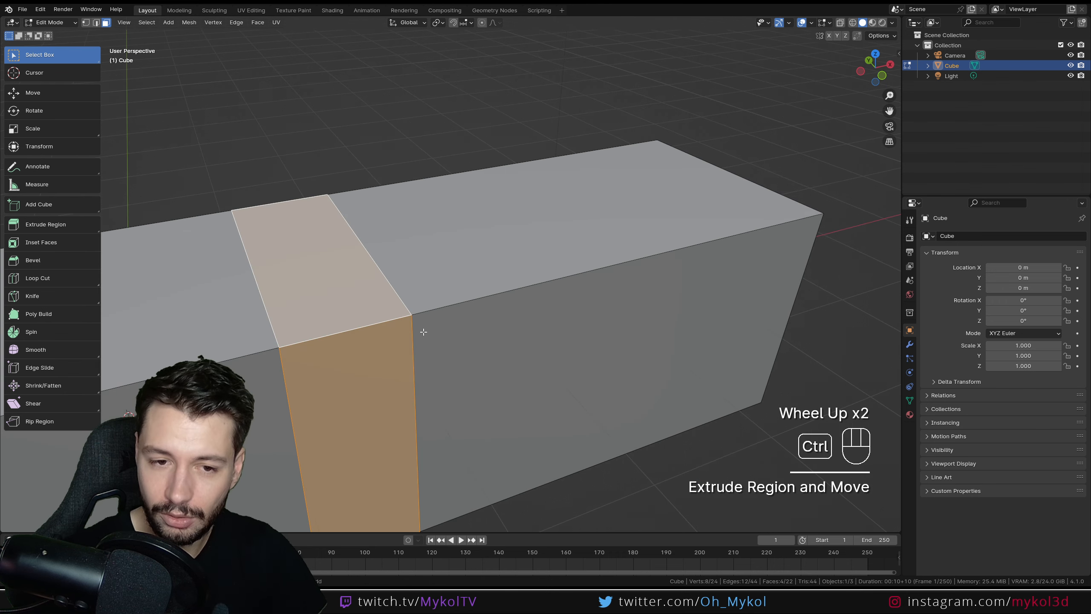
{"action": "middle_click_drag", "start_coordinate": [374, 411], "coordinate": [478, 381], "text": "shift"}
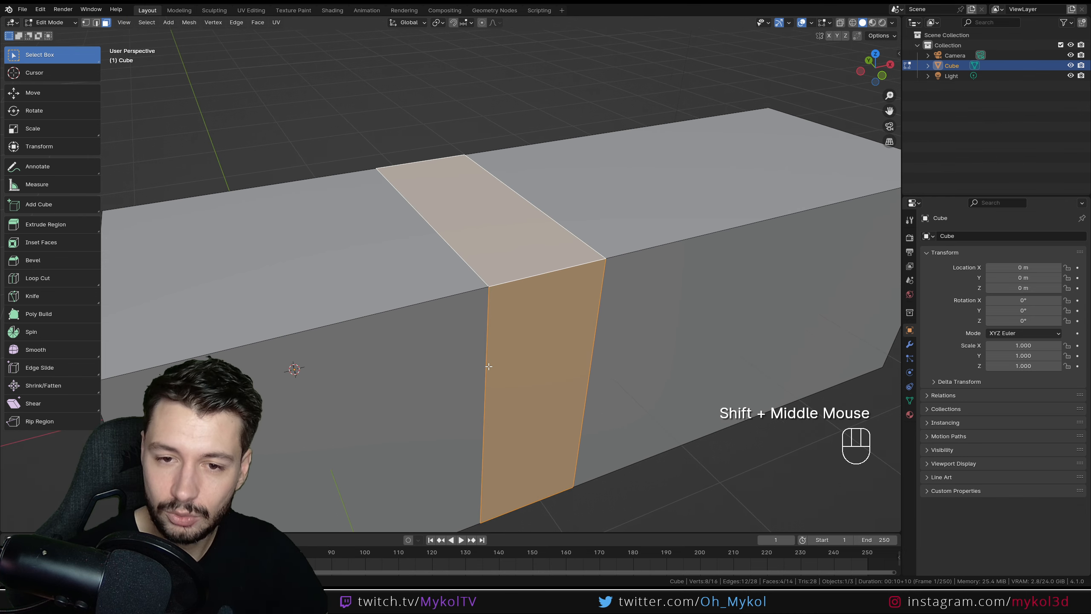
{"action": "middle_click_drag", "start_coordinate": [495, 383], "coordinate": [431, 370], "text": "shift"}
{"action": "scroll", "coordinate": [465, 376], "scroll_direction": "down", "scroll_amount": 2}
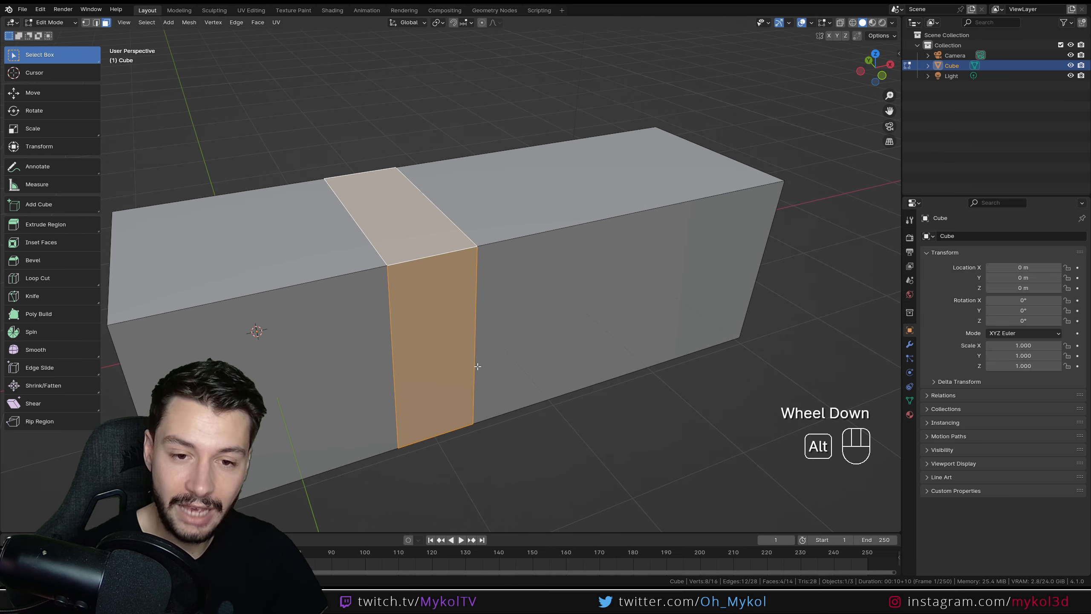
Step: Turn on the face normals display in the Edit Mode mesh overlays
{"action": "key", "text": "alt+e"}
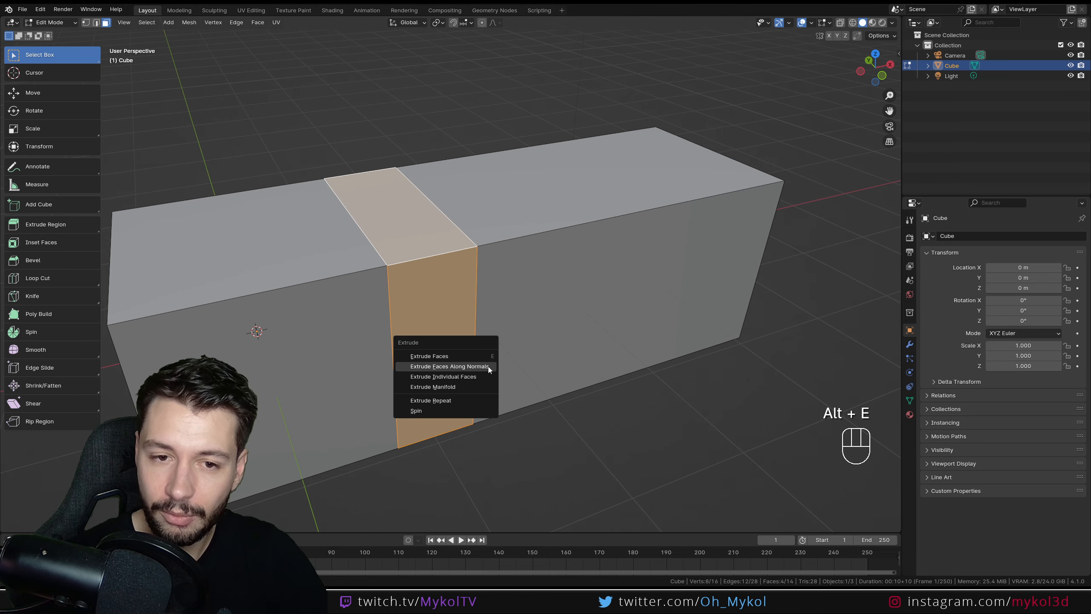
{"action": "left_click", "coordinate": [811, 22]}
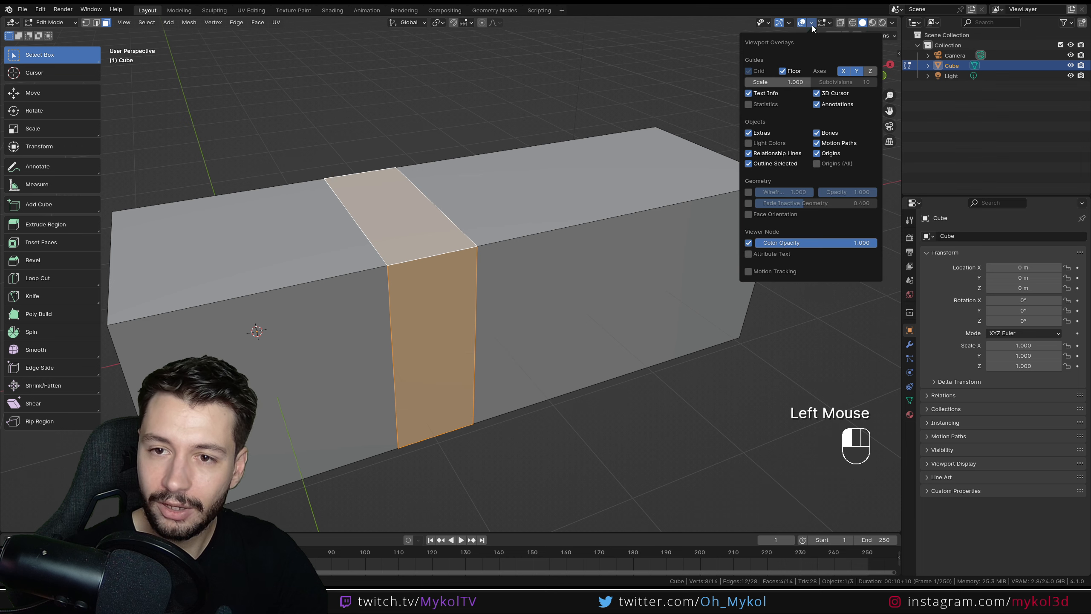
{"action": "mouse_move", "coordinate": [823, 24]}
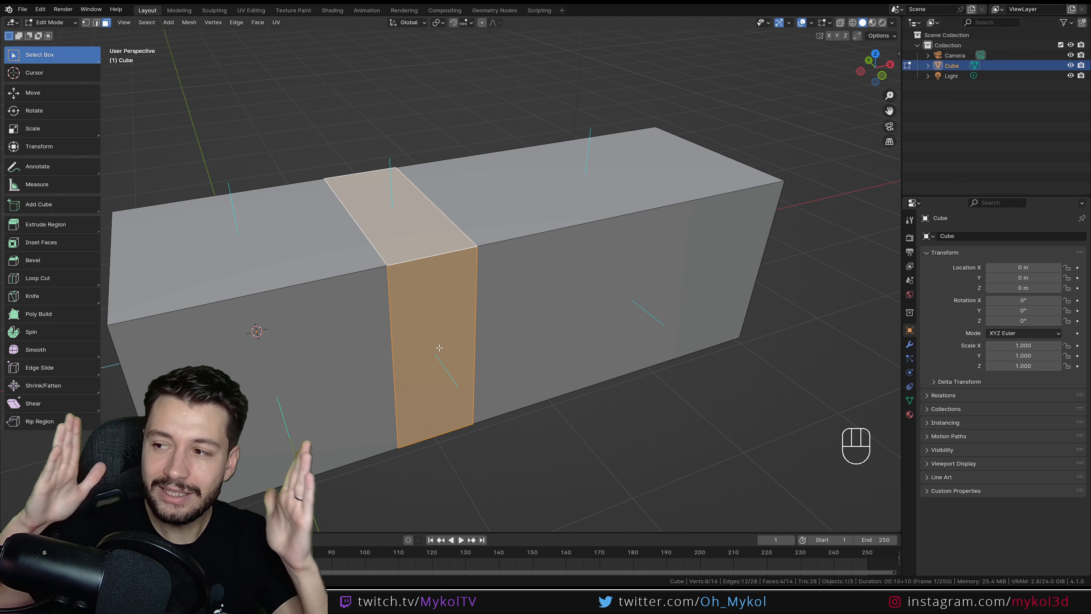
Step: Extrude the selected band inward by about 0.68 m with Extrude Faces Along Normals
{"action": "key", "text": "alt+e"}
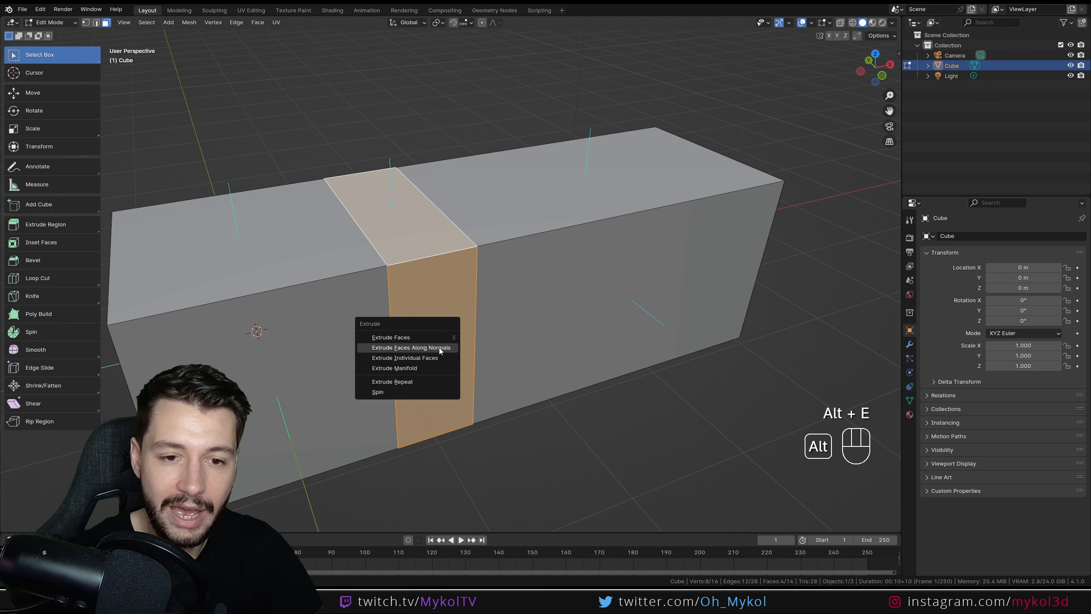
{"action": "left_click", "coordinate": [440, 351]}
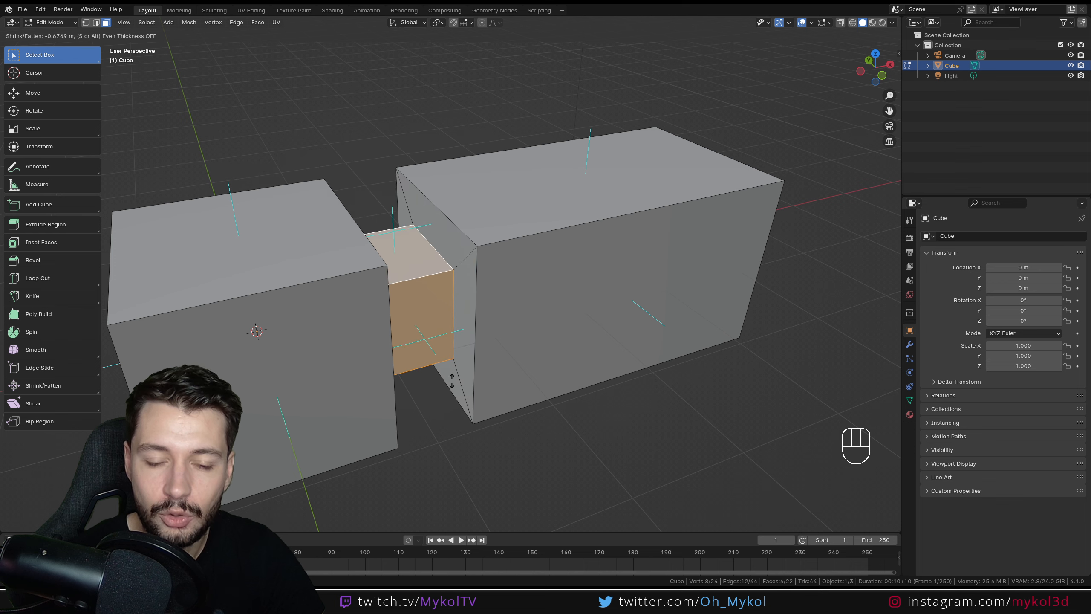
{"action": "left_click", "coordinate": [453, 385]}
Step: Extrude the block's +X end face twice more, first a short section and then a longer one
{"action": "scroll", "coordinate": [488, 383], "scroll_direction": "down", "scroll_amount": 4}
{"action": "middle_click_drag", "start_coordinate": [524, 348], "coordinate": [431, 359], "text": "shift"}
{"action": "middle_click_drag", "start_coordinate": [431, 359], "coordinate": [375, 360]}
{"action": "left_click", "coordinate": [438, 262]}
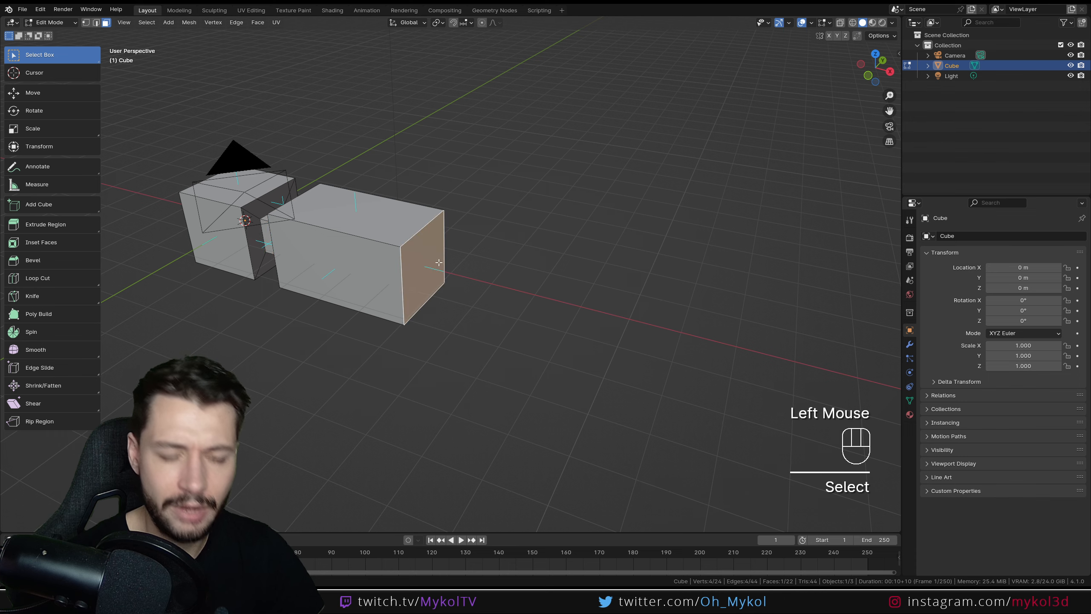
{"action": "key", "text": "e"}
{"action": "left_click", "coordinate": [476, 272]}
{"action": "key", "text": "e"}
{"action": "left_click", "coordinate": [563, 280]}
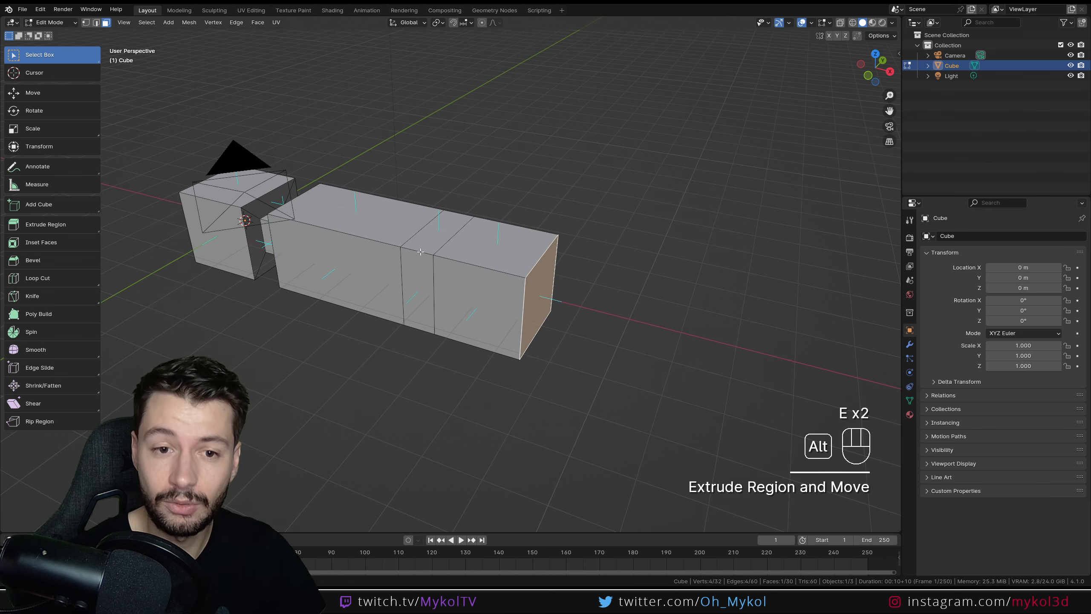
Step: Select the face loop of the narrow band around the block near its +X end
{"action": "left_click", "coordinate": [421, 252], "text": "alt"}
{"action": "middle_click_drag", "start_coordinate": [420, 254], "coordinate": [301, 365]}
{"action": "scroll", "coordinate": [255, 394], "scroll_direction": "up", "scroll_amount": 2}
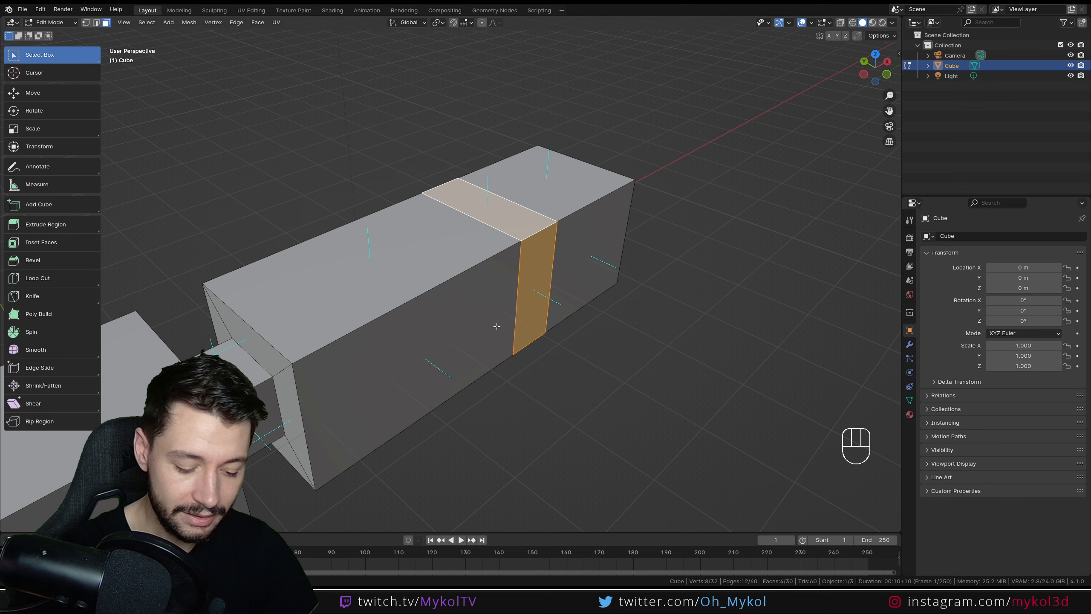
Step: Try extruding the selected band inward by about 0.39 m with Extrude Individual Faces
{"action": "key", "text": "alt+e"}
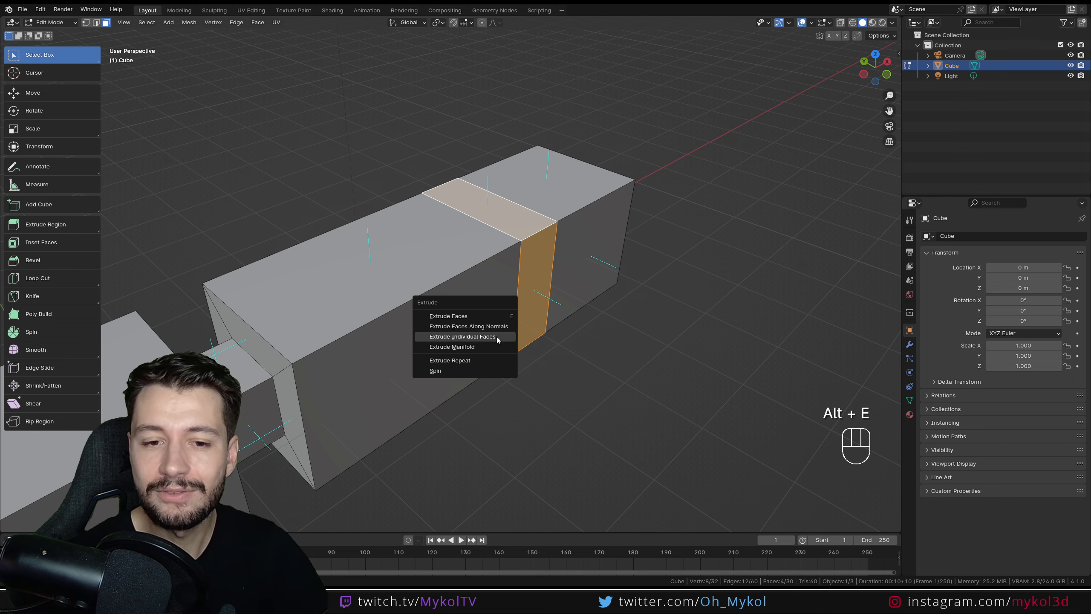
{"action": "left_click", "coordinate": [496, 337]}
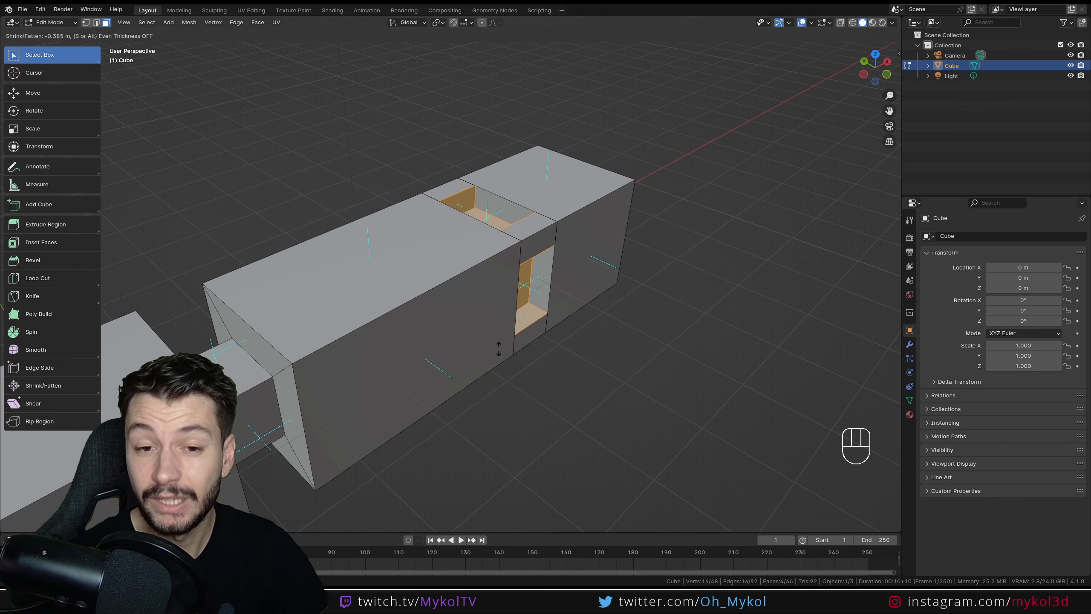
{"action": "right_click", "coordinate": [523, 359]}
{"action": "key", "text": "ctrl+z"}
{"action": "key", "text": "alt+z"}
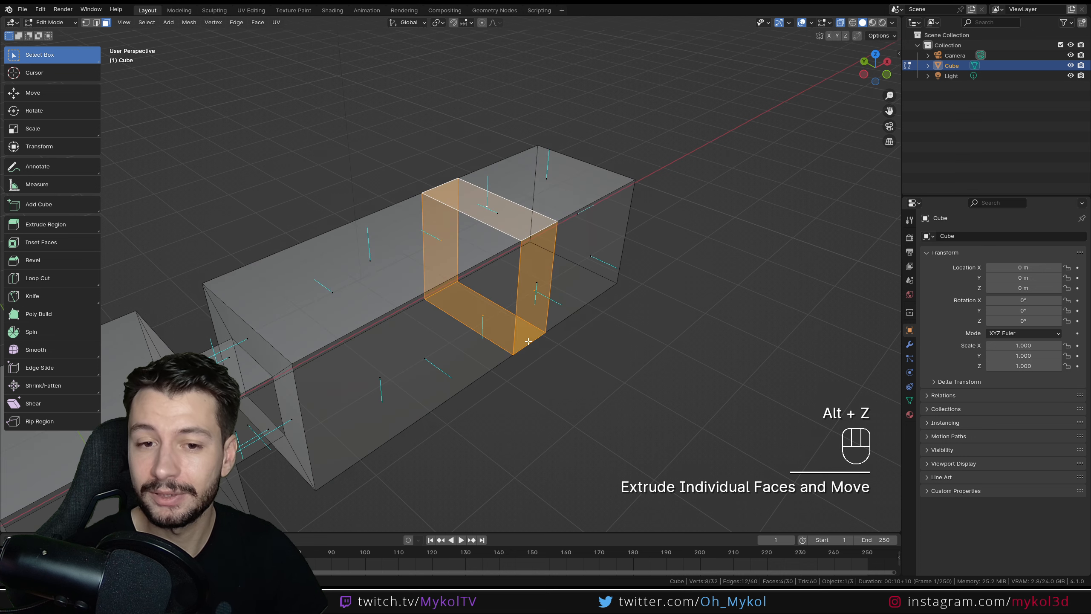
{"action": "key", "text": "alt+z"}
Step: Extrude the selected band outward with Extrude Faces Along Normals to form a raised collar around the block
{"action": "key", "text": "alt+e"}
{"action": "left_click", "coordinate": [526, 341]}
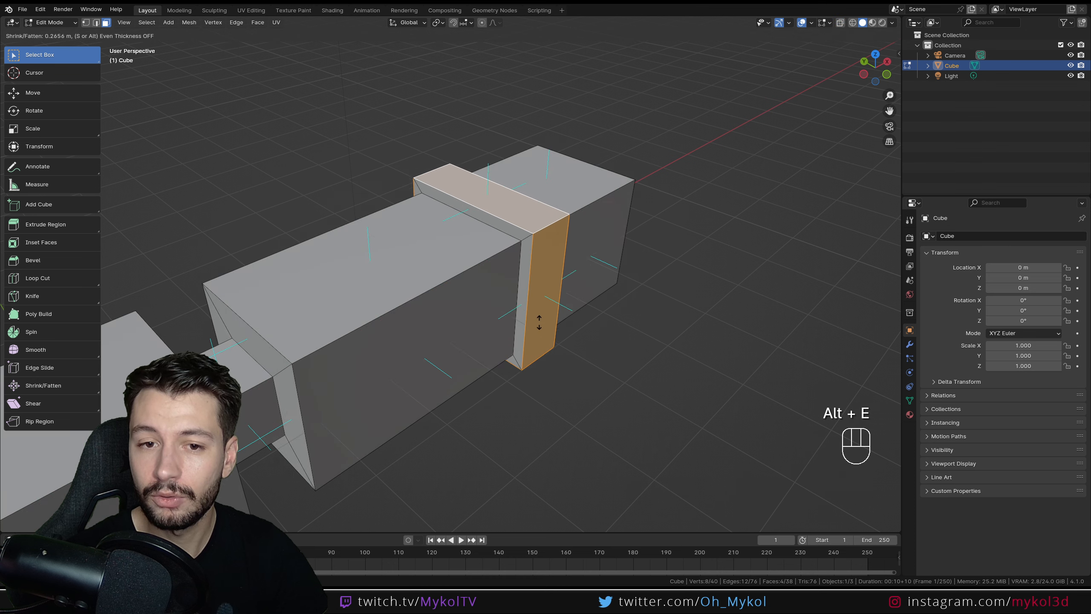
{"action": "left_click", "coordinate": [559, 310]}
{"action": "mouse_move", "coordinate": [560, 310]}
{"action": "middle_mouse_down"}
{"action": "mouse_move", "coordinate": [435, 305]}
{"action": "mouse_move", "coordinate": [435, 282]}
{"action": "mouse_move", "coordinate": [548, 307]}
{"action": "middle_mouse_up"}
{"action": "scroll", "coordinate": [548, 307], "scroll_direction": "down", "scroll_amount": 2}
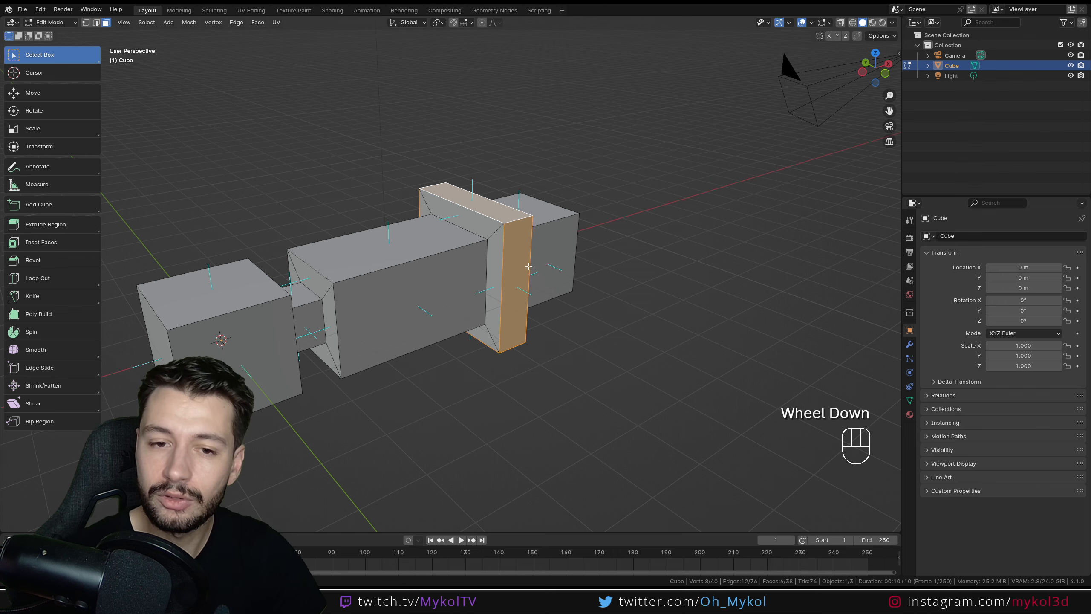
Step: Switch to Object Mode and enable Cavity in the viewport shading options
{"action": "key", "text": "Tab"}
{"action": "middle_click_drag", "start_coordinate": [472, 328], "coordinate": [492, 259]}
{"action": "middle_click_drag", "start_coordinate": [327, 294], "coordinate": [535, 235]}
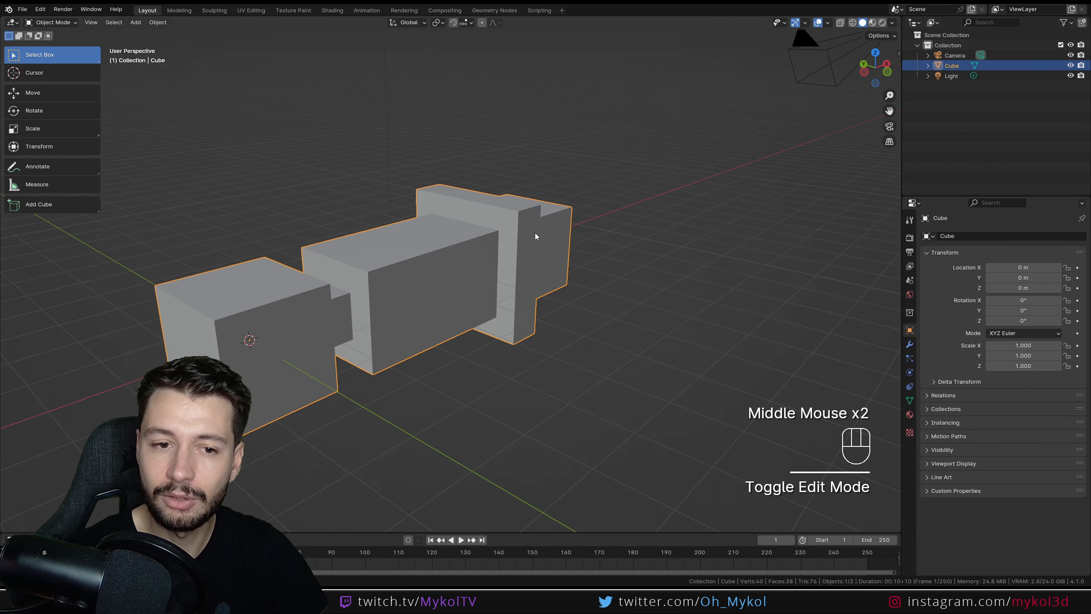
{"action": "left_click", "coordinate": [893, 23]}
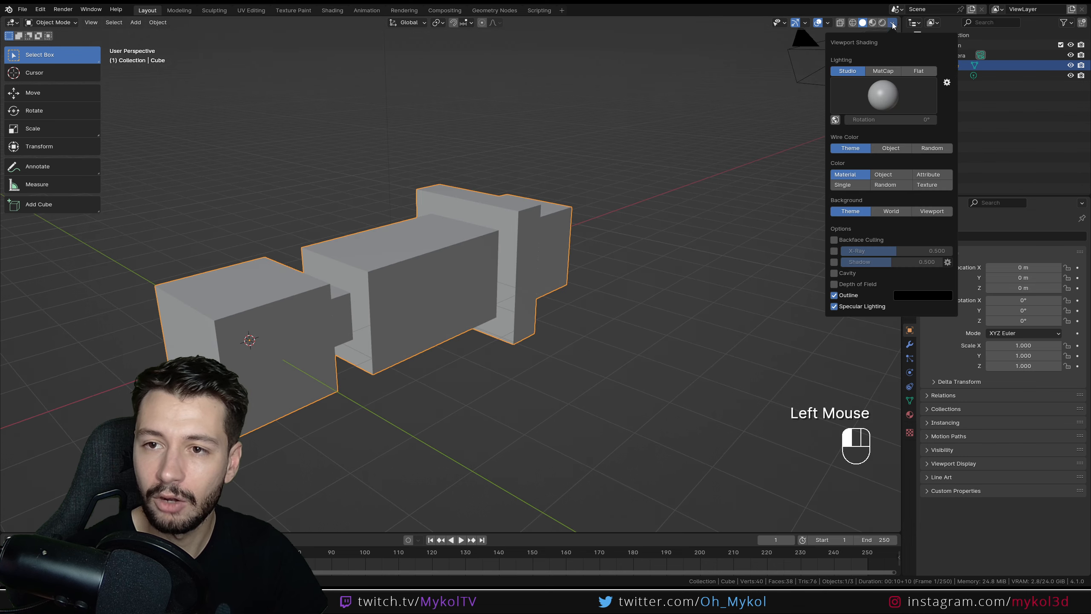
{"action": "left_click", "coordinate": [836, 273]}
{"action": "left_click", "coordinate": [928, 299]}
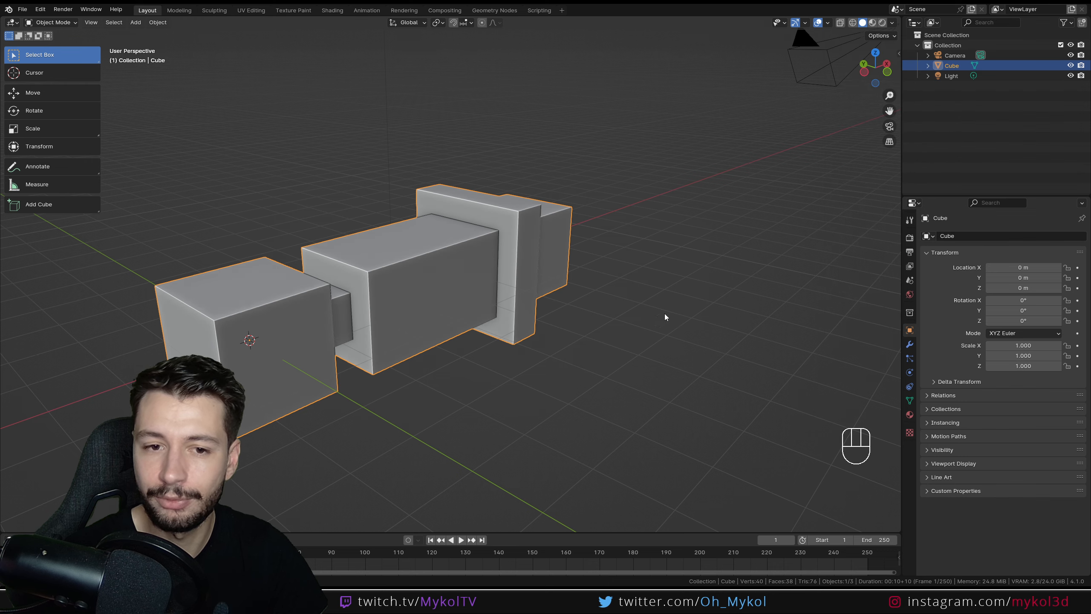
{"action": "middle_click_drag", "start_coordinate": [667, 316], "coordinate": [599, 324]}
{"action": "scroll", "coordinate": [532, 307], "scroll_direction": "up", "scroll_amount": 3}
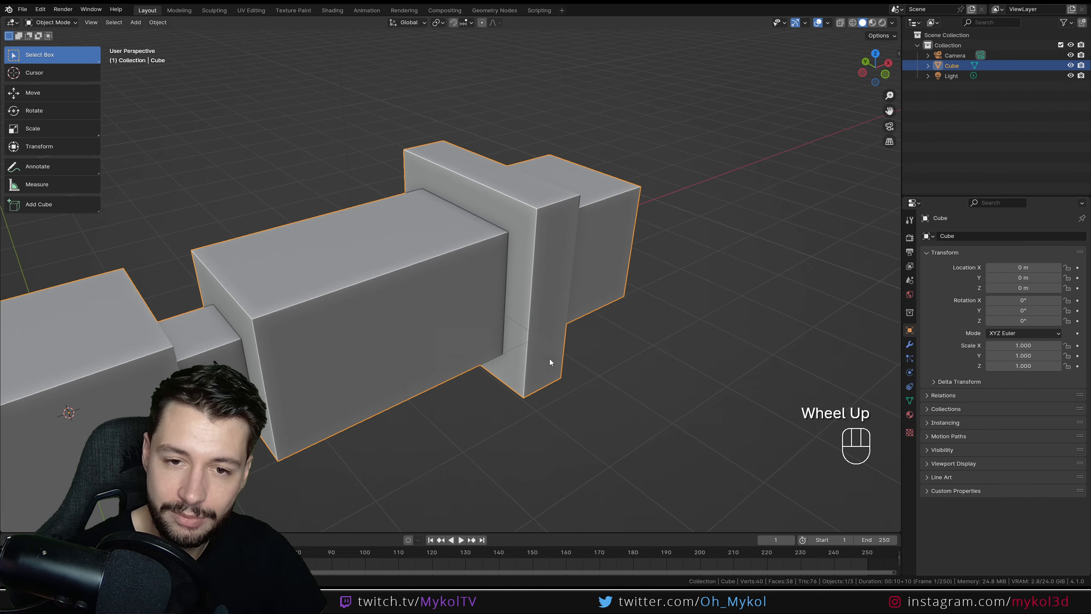
{"action": "middle_click_drag", "start_coordinate": [551, 362], "coordinate": [441, 372]}
{"action": "scroll", "coordinate": [441, 343], "scroll_direction": "down", "scroll_amount": 4}
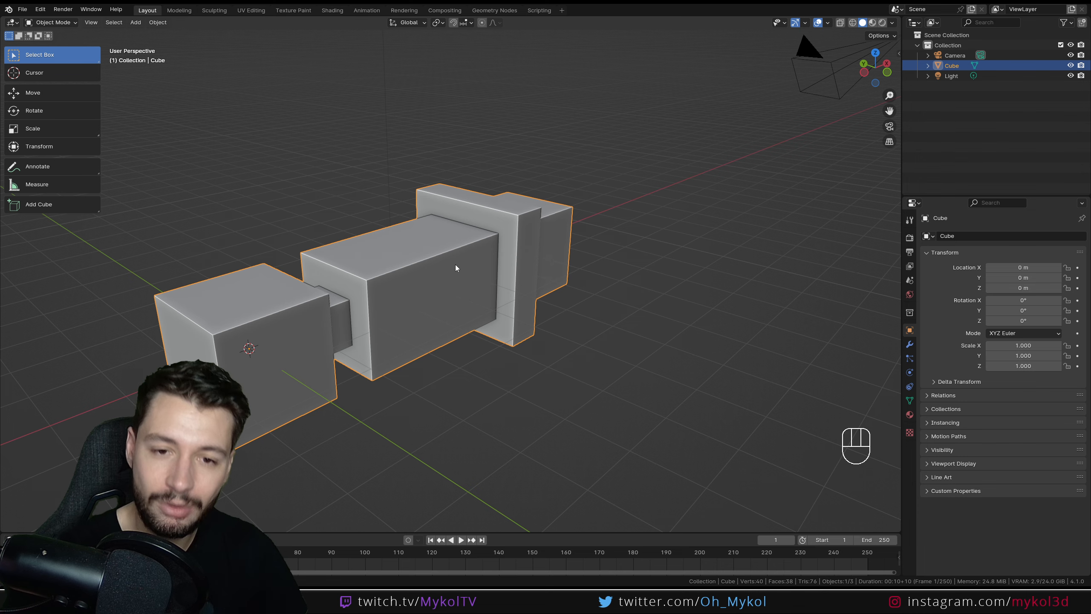
Step: In Edit Mode, extrude the block's +X end face four times along the X axis, alternating long and short sections
{"action": "scroll", "coordinate": [452, 263], "scroll_direction": "down", "scroll_amount": 3}
{"action": "middle_click_drag", "start_coordinate": [483, 269], "coordinate": [458, 274]}
{"action": "key", "text": "Tab"}
{"action": "middle_click_drag", "start_coordinate": [316, 309], "coordinate": [217, 299], "text": "shift"}
{"action": "left_click", "coordinate": [423, 296]}
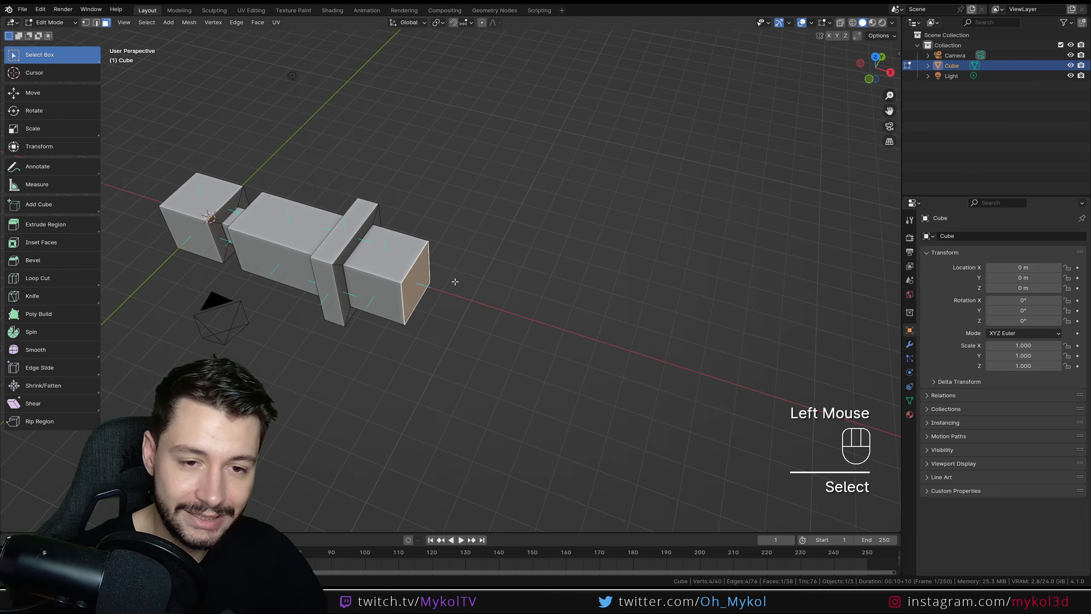
{"action": "key", "text": "e"}
{"action": "left_click", "coordinate": [543, 320]}
{"action": "scroll", "coordinate": [543, 319], "scroll_direction": "down", "scroll_amount": 1}
{"action": "key", "text": "e"}
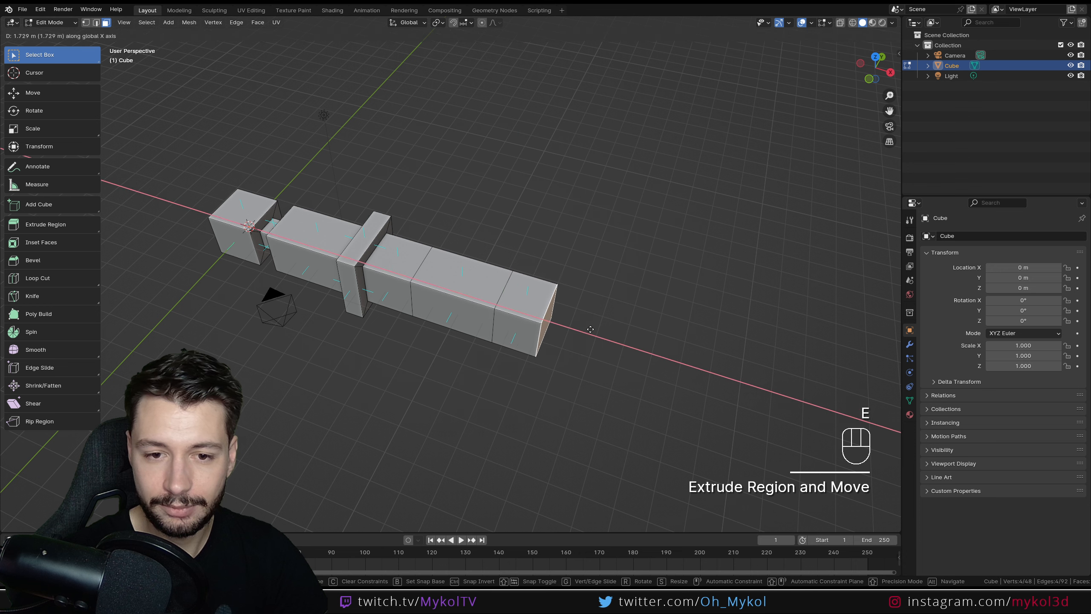
{"action": "left_click", "coordinate": [591, 332]}
{"action": "key", "text": "e"}
{"action": "left_click", "coordinate": [672, 356]}
{"action": "key", "text": "e"}
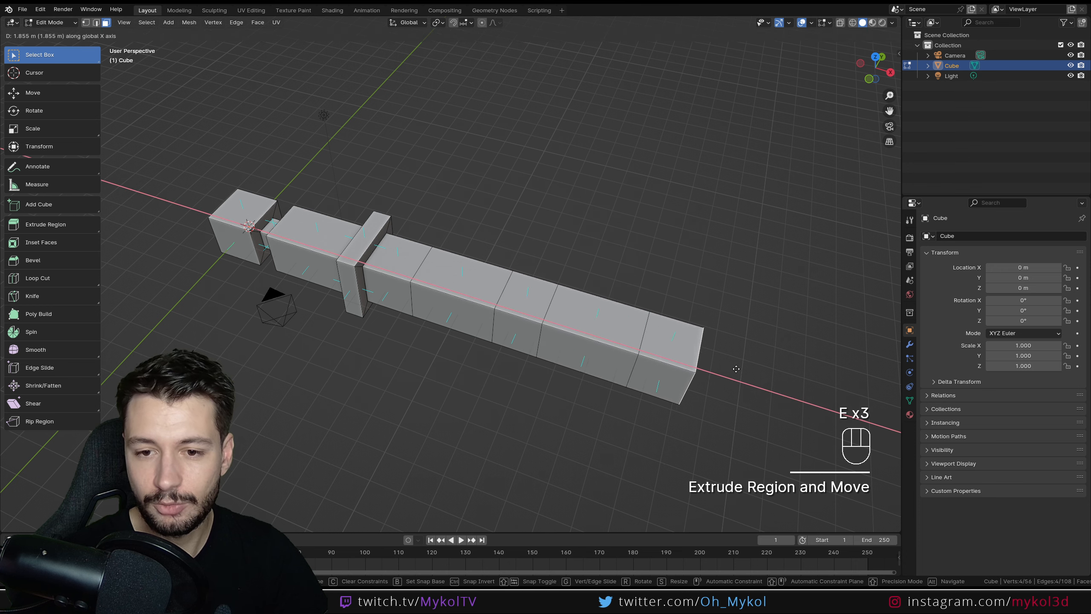
{"action": "left_click", "coordinate": [725, 370]}
Step: Select the side face of the first new long section and turn off the face normals display
{"action": "middle_click_drag", "start_coordinate": [726, 370], "coordinate": [449, 355]}
{"action": "scroll", "coordinate": [364, 279], "scroll_direction": "up", "scroll_amount": 2}
{"action": "left_click", "coordinate": [364, 279]}
{"action": "left_click", "coordinate": [829, 24]}
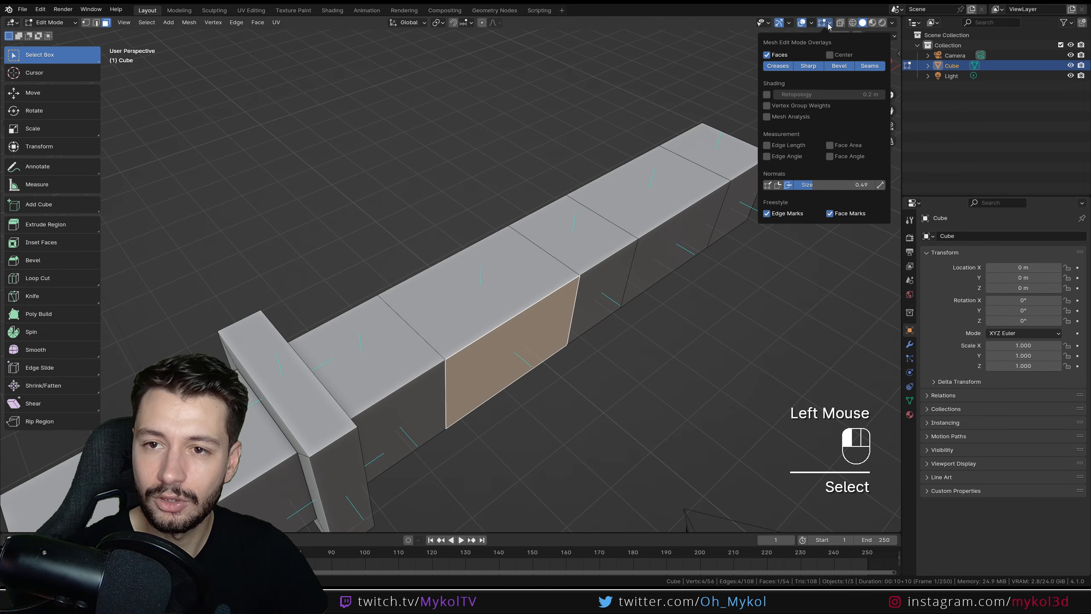
{"action": "left_click", "coordinate": [787, 185]}
Step: Extrude the selected side face inward by about 0.6 m with a regular region extrusion
{"action": "middle_click_drag", "start_coordinate": [526, 356], "coordinate": [479, 269], "text": "shift"}
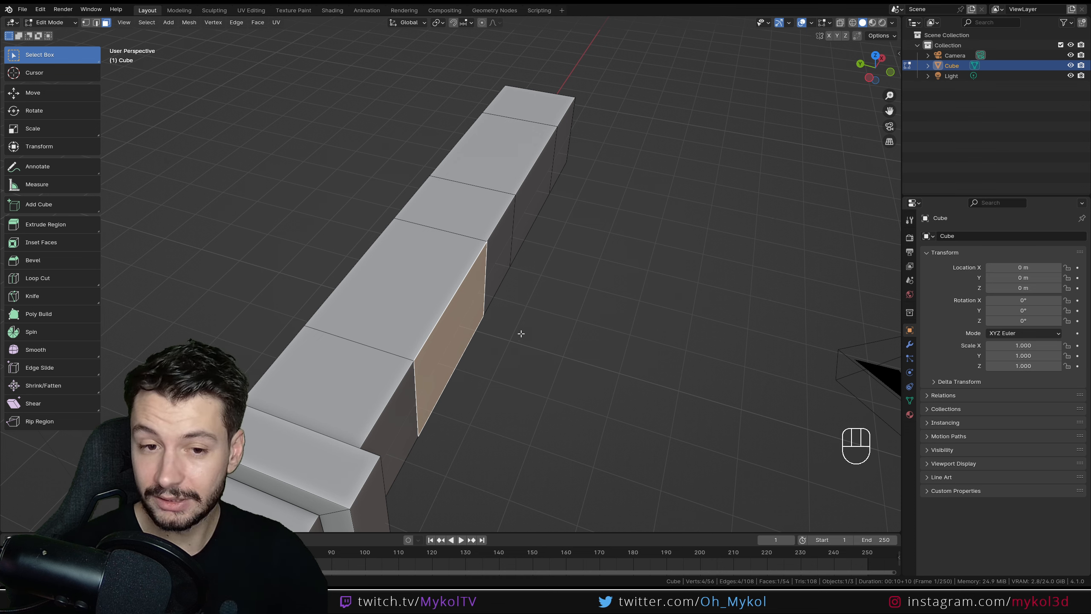
{"action": "key", "text": "e"}
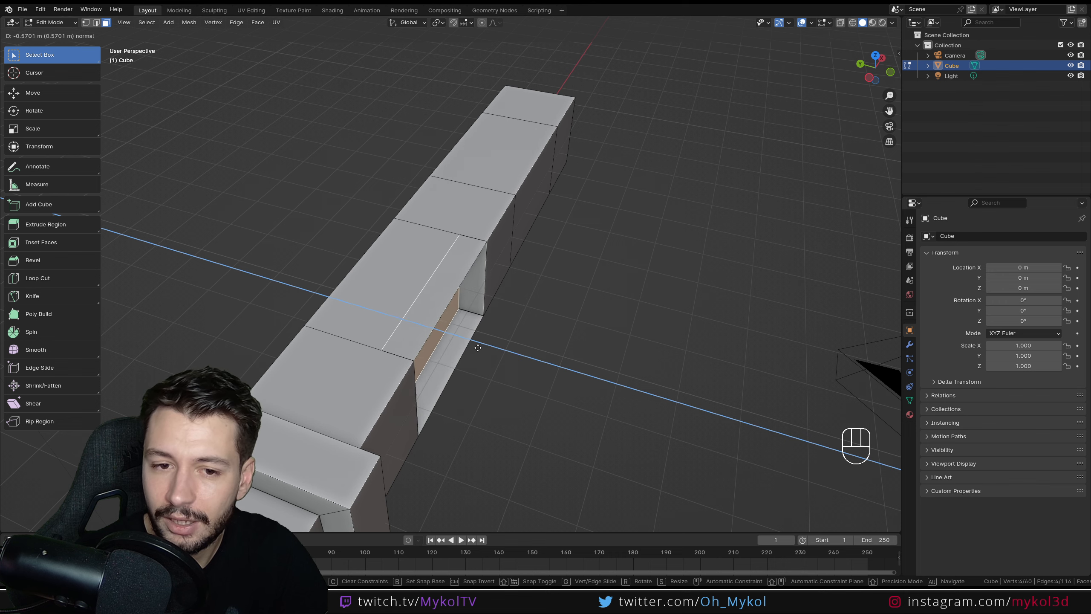
{"action": "left_click", "coordinate": [469, 345]}
{"action": "middle_click_drag", "start_coordinate": [459, 410], "coordinate": [445, 377]}
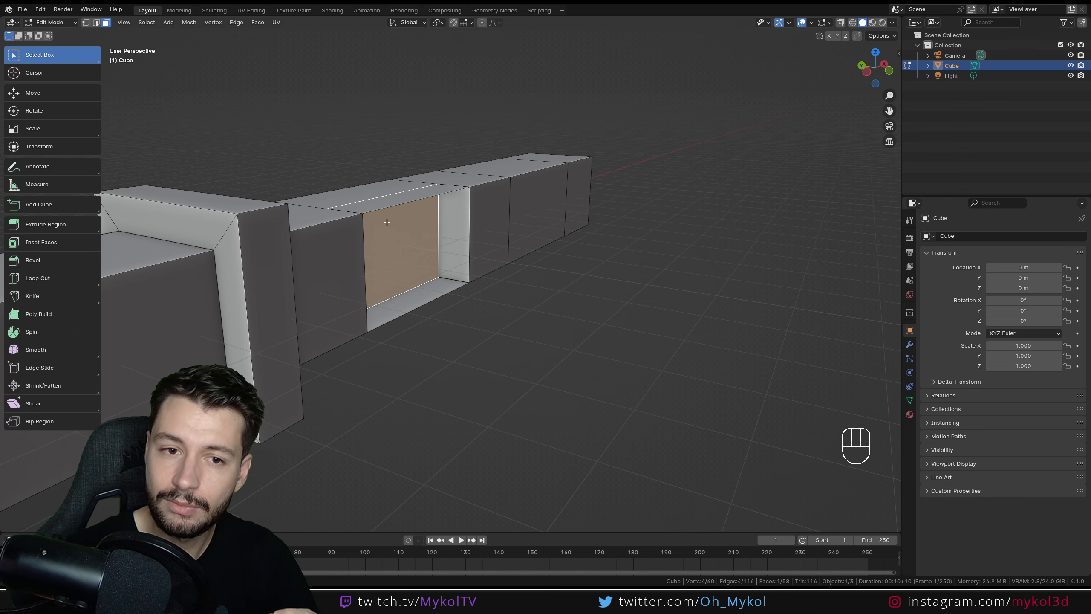
Step: Delete two of the overlapping faces left by the regular extrusion around the recess
{"action": "left_click", "coordinate": [408, 235]}
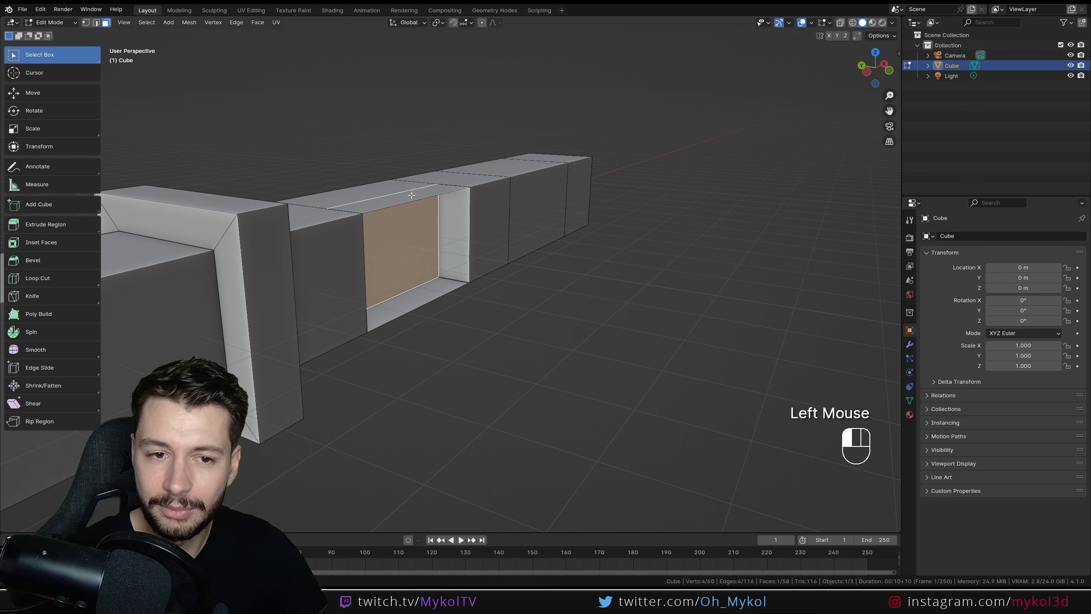
{"action": "middle_click_drag", "start_coordinate": [408, 235], "coordinate": [442, 312], "text": "shift"}
{"action": "left_click", "coordinate": [490, 369]}
{"action": "left_click", "coordinate": [474, 297], "text": "shift"}
{"action": "key", "text": "x"}
{"action": "left_click", "coordinate": [474, 300]}
Step: Try deleting the block's top face above the recess
{"action": "left_click", "coordinate": [468, 258]}
{"action": "key", "text": "x"}
{"action": "left_click", "coordinate": [454, 280]}
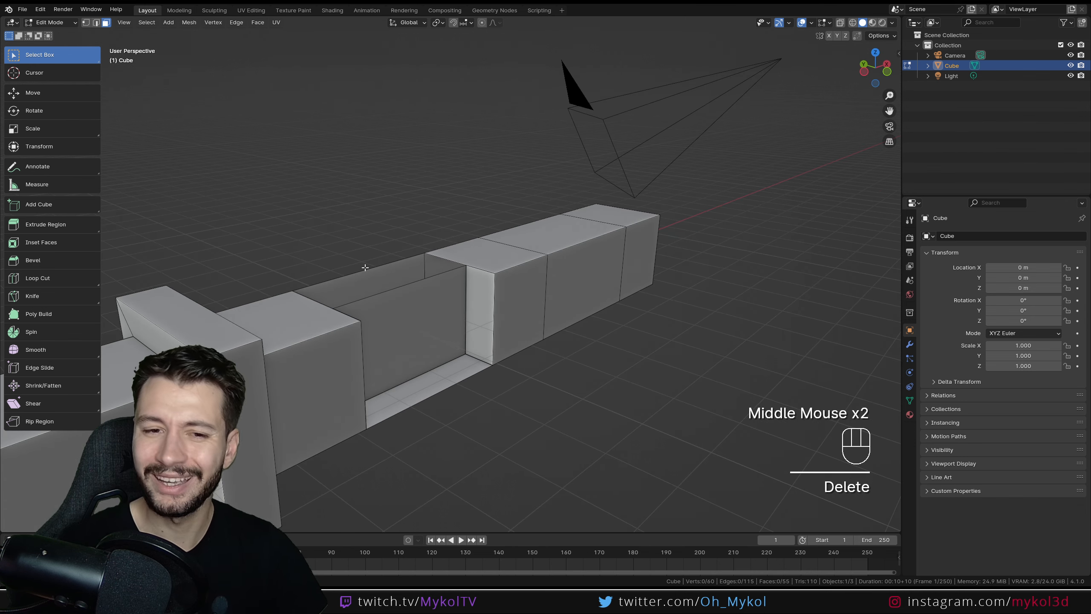
{"action": "key", "text": "ctrl+z"}
{"action": "key", "text": "ctrl+z"}
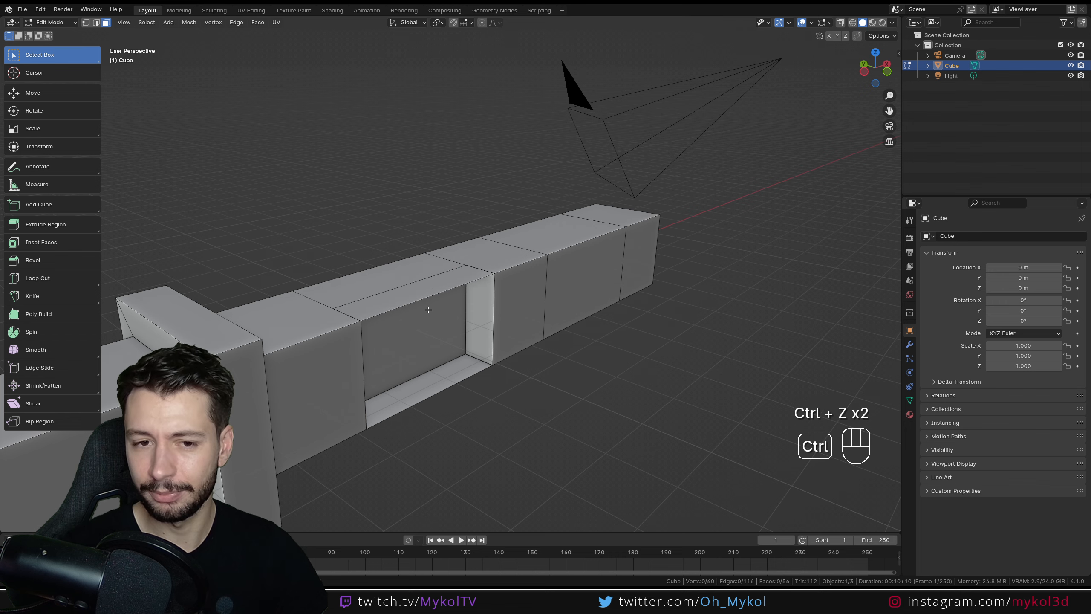
Step: Select the side face of the second new long section, on the same side as the recess
{"action": "middle_click_drag", "start_coordinate": [588, 316], "coordinate": [585, 286]}
{"action": "left_click", "coordinate": [592, 280]}
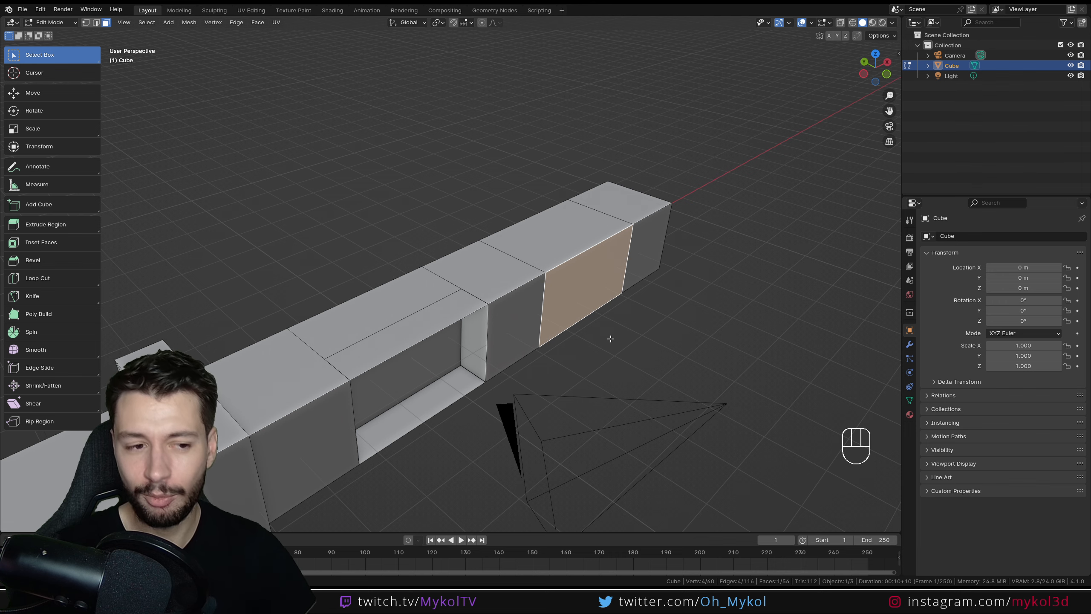
{"action": "middle_click_drag", "start_coordinate": [615, 284], "coordinate": [569, 339], "text": "shift"}
Step: Try pushing the selected side face inward by about 0.91 m with Extrude Manifold
{"action": "key", "text": "alt+e"}
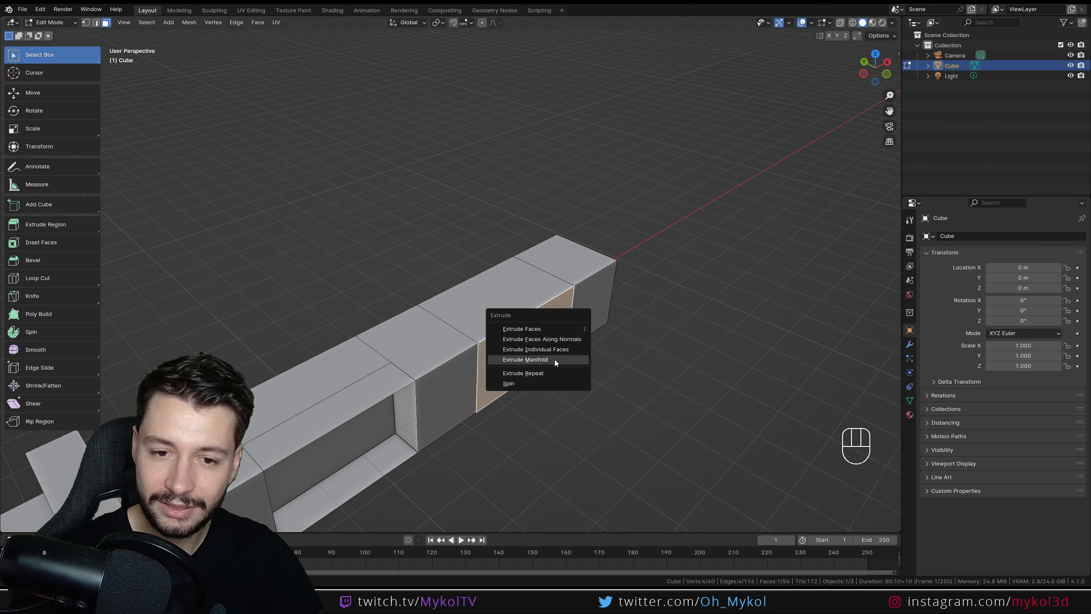
{"action": "left_click", "coordinate": [554, 359]}
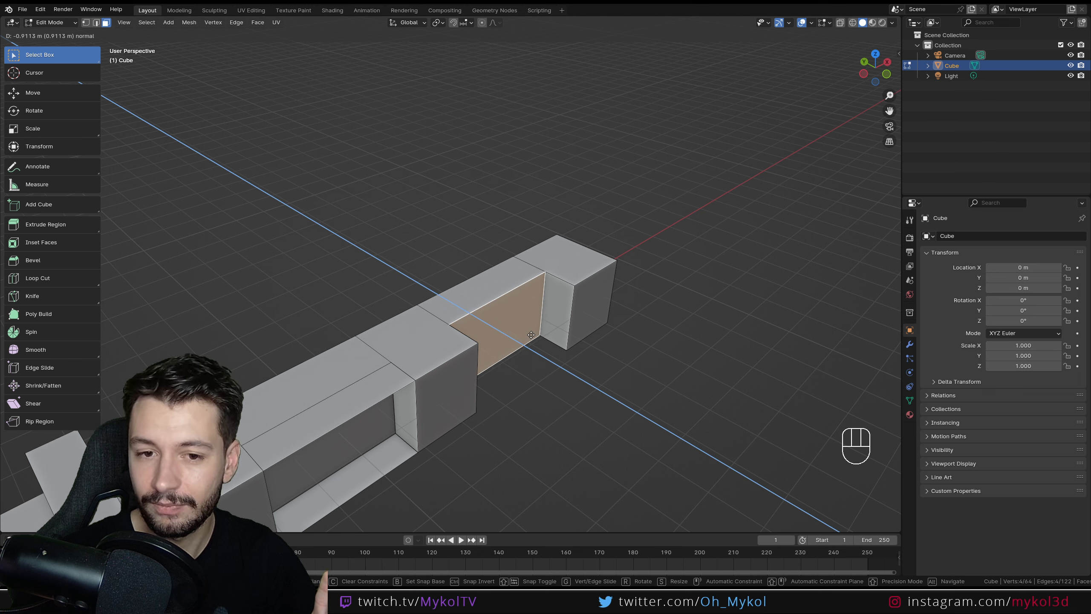
{"action": "right_click", "coordinate": [615, 388]}
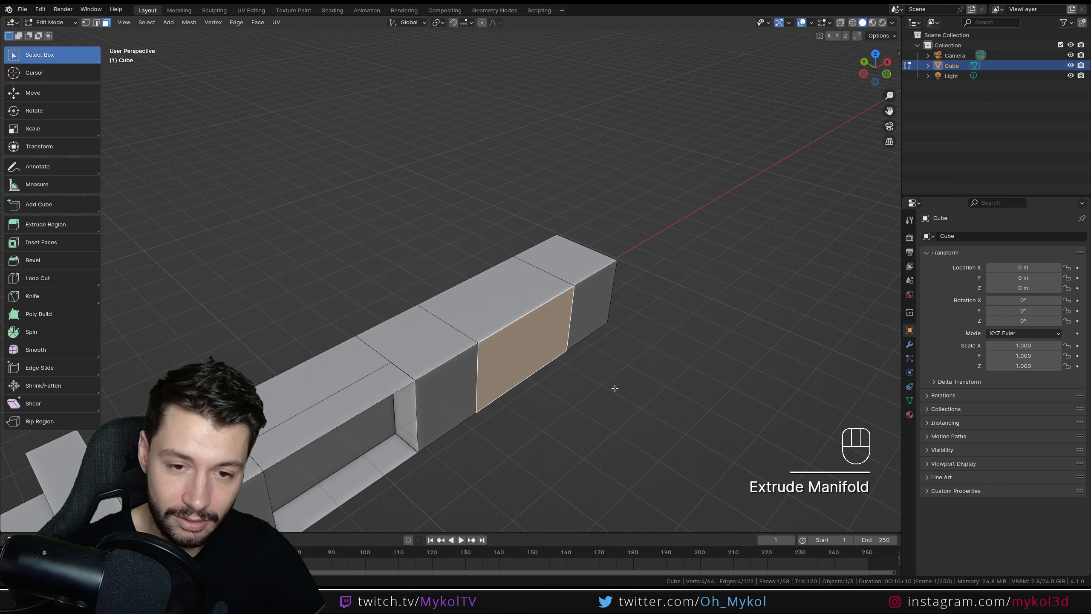
Step: Try moving the selected side face about 0.52 m along the global Y axis without extruding it
{"action": "key", "text": "g"}
{"action": "key", "text": "y"}
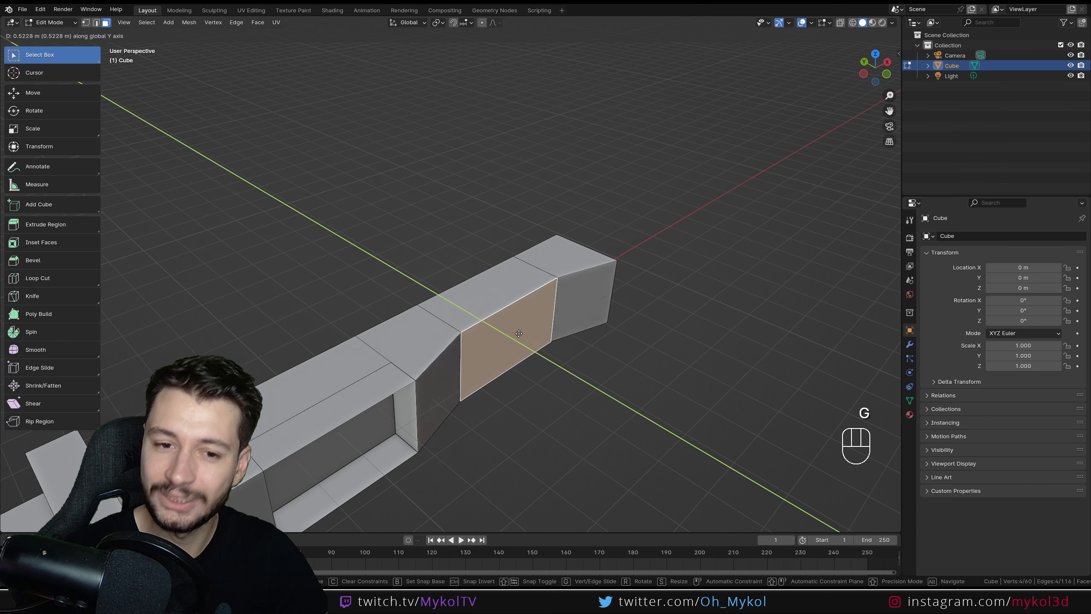
{"action": "right_click", "coordinate": [522, 338]}
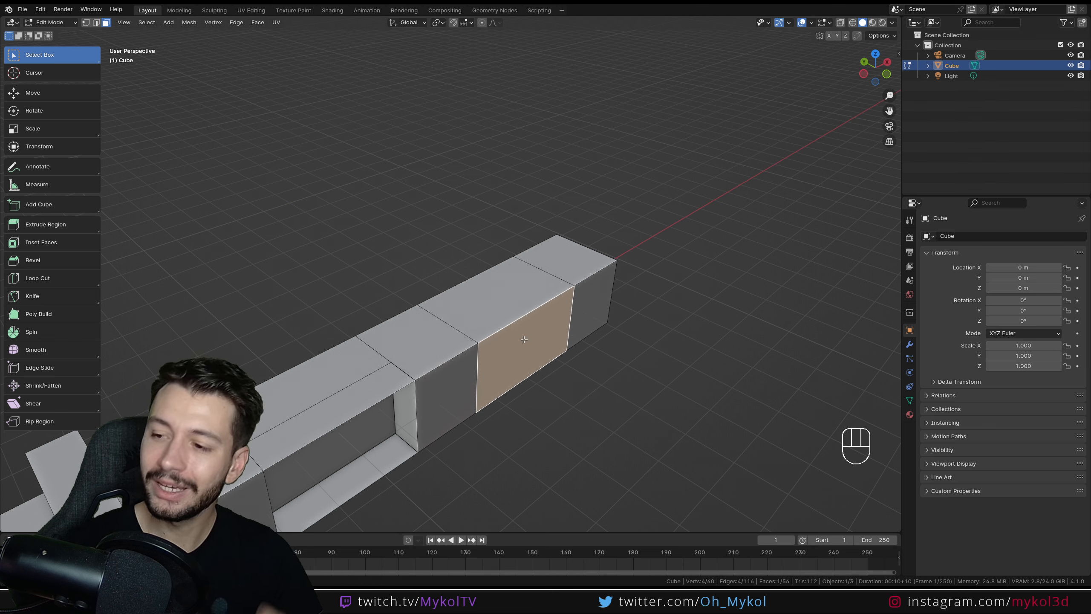
Step: Extrude the selected side face inward by about 1 m with Extrude Manifold to cut a clean notch
{"action": "key", "text": "alt+e"}
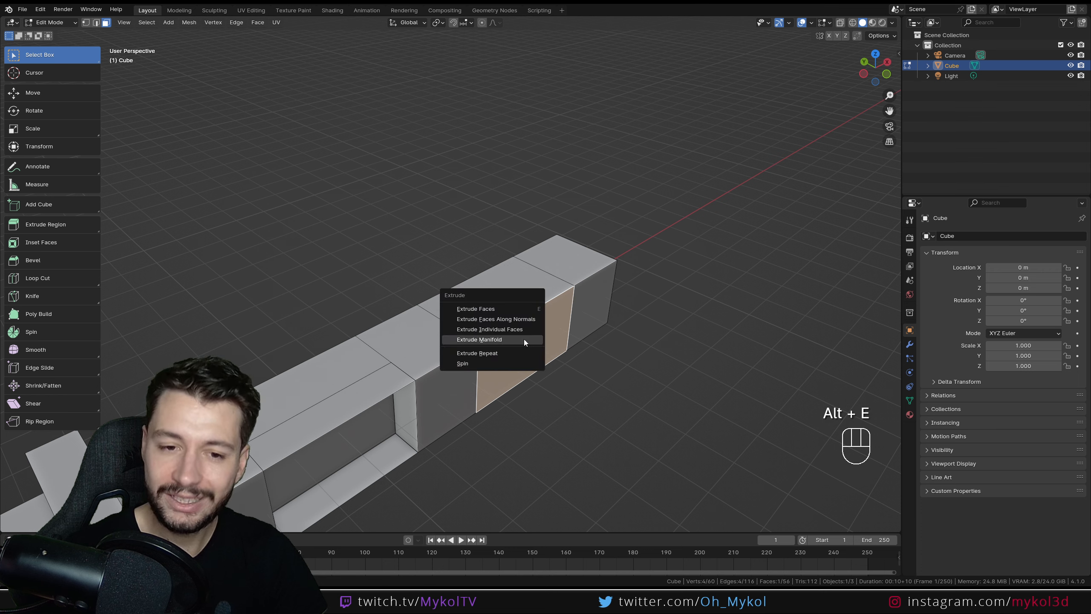
{"action": "left_click", "coordinate": [523, 339]}
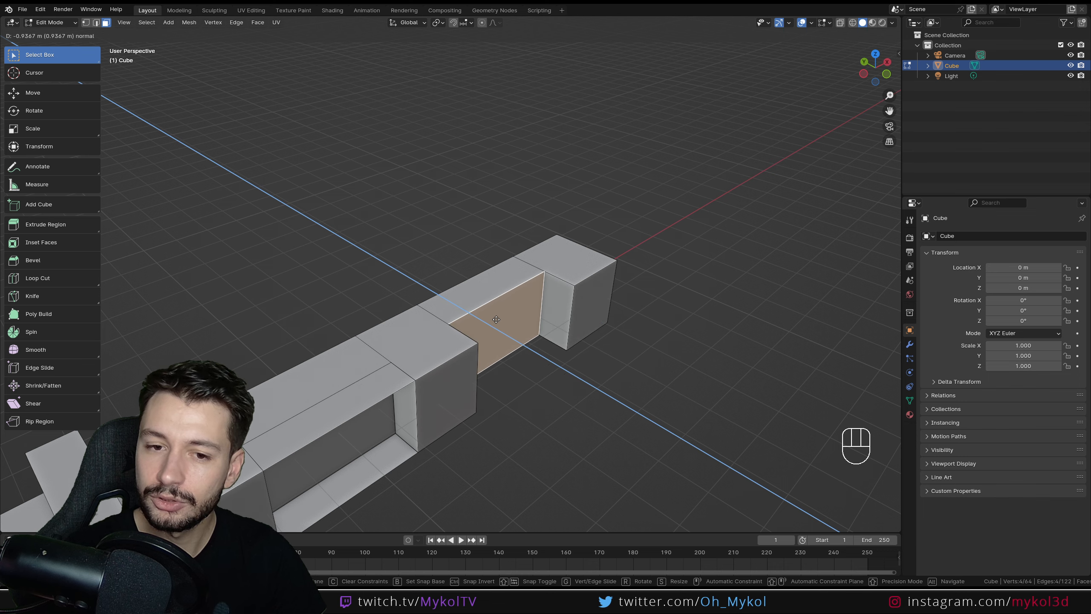
{"action": "left_click", "coordinate": [483, 338]}
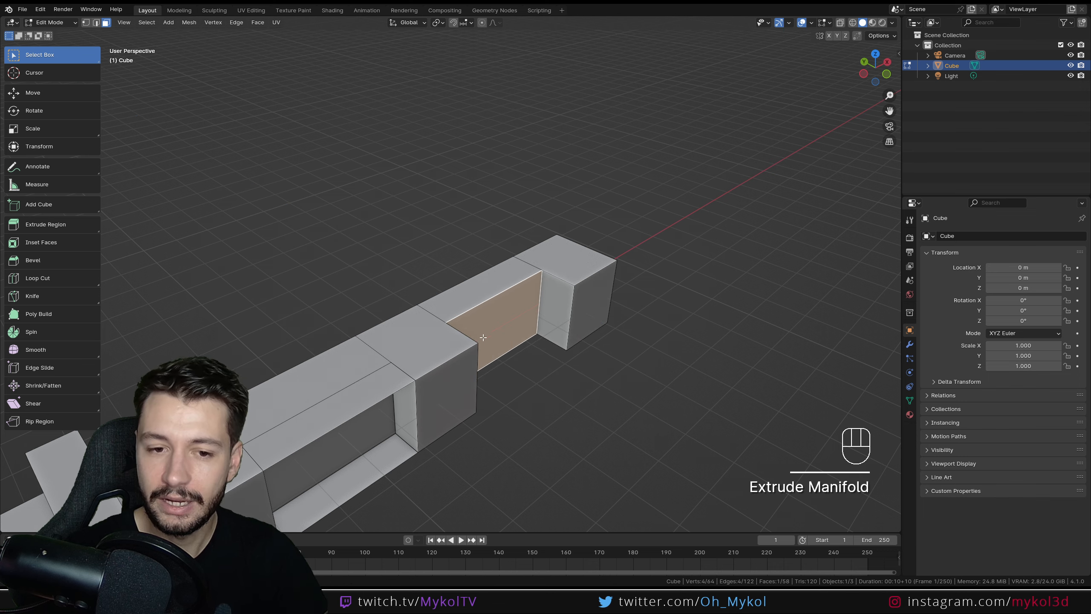
Step: Examine the notch up close, and inspect the whole extruded block from several sides in Object Mode
{"action": "middle_click_drag", "start_coordinate": [484, 337], "coordinate": [561, 376]}
{"action": "scroll", "coordinate": [483, 363], "scroll_direction": "up", "scroll_amount": 3}
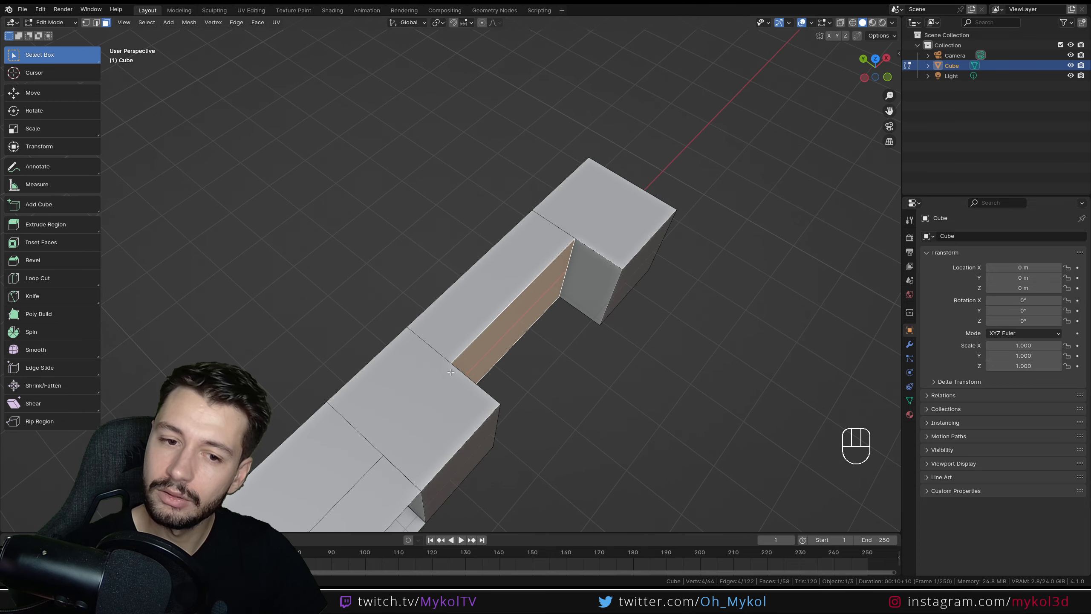
{"action": "scroll", "coordinate": [428, 382], "scroll_direction": "down", "scroll_amount": 2}
{"action": "middle_click_drag", "start_coordinate": [429, 382], "coordinate": [462, 367]}
{"action": "key", "text": "Tab"}
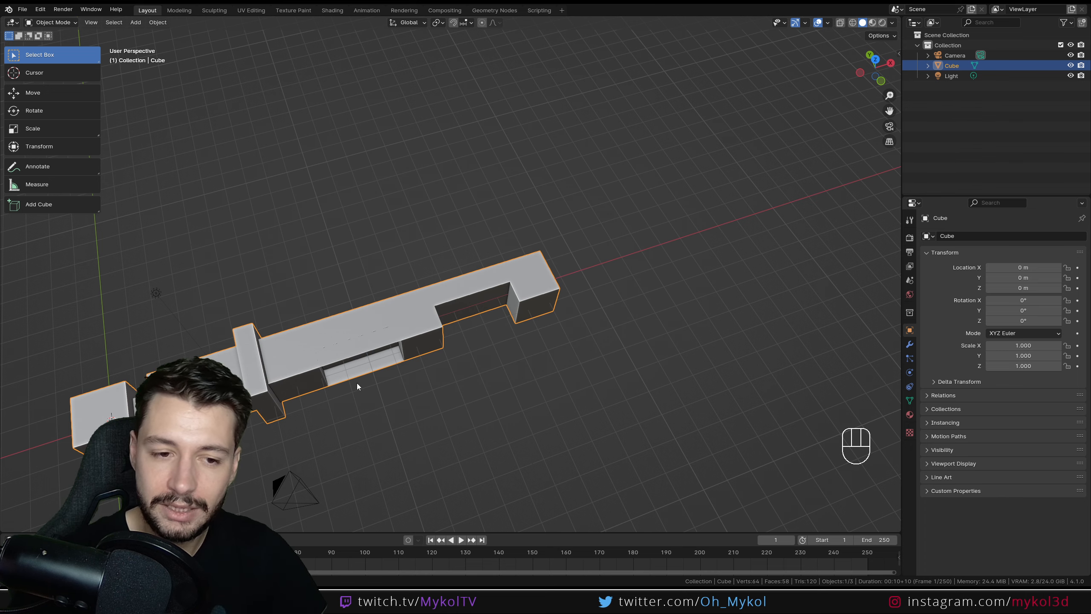
{"action": "middle_click_drag", "start_coordinate": [361, 371], "coordinate": [473, 336]}
{"action": "middle_click_drag", "start_coordinate": [472, 335], "coordinate": [656, 272], "text": "shift"}
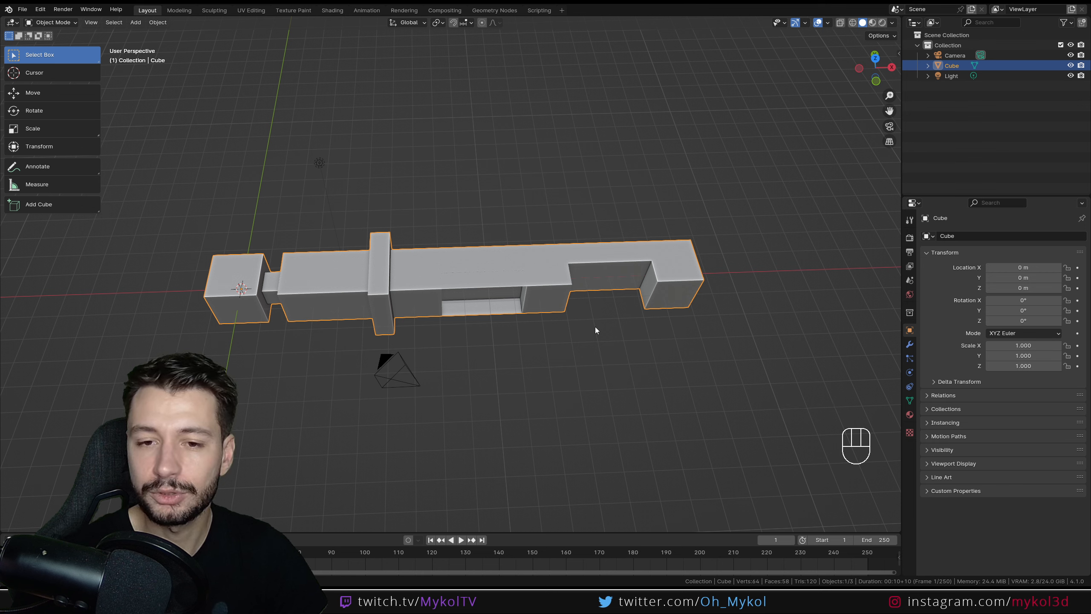
{"action": "middle_click_drag", "start_coordinate": [595, 330], "coordinate": [545, 329]}
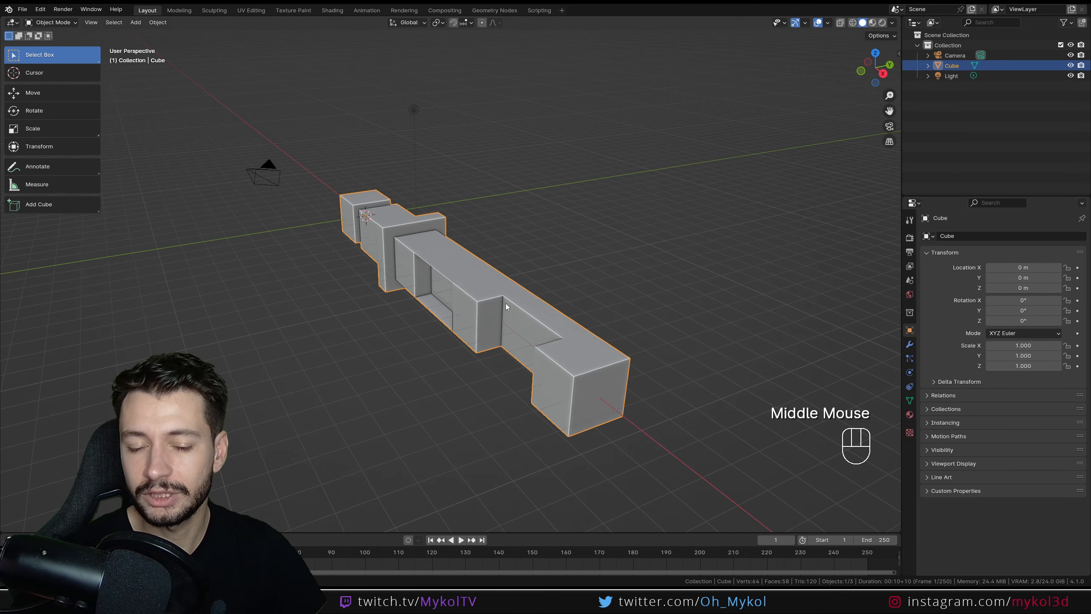
{"action": "middle_click_drag", "start_coordinate": [435, 291], "coordinate": [578, 304]}
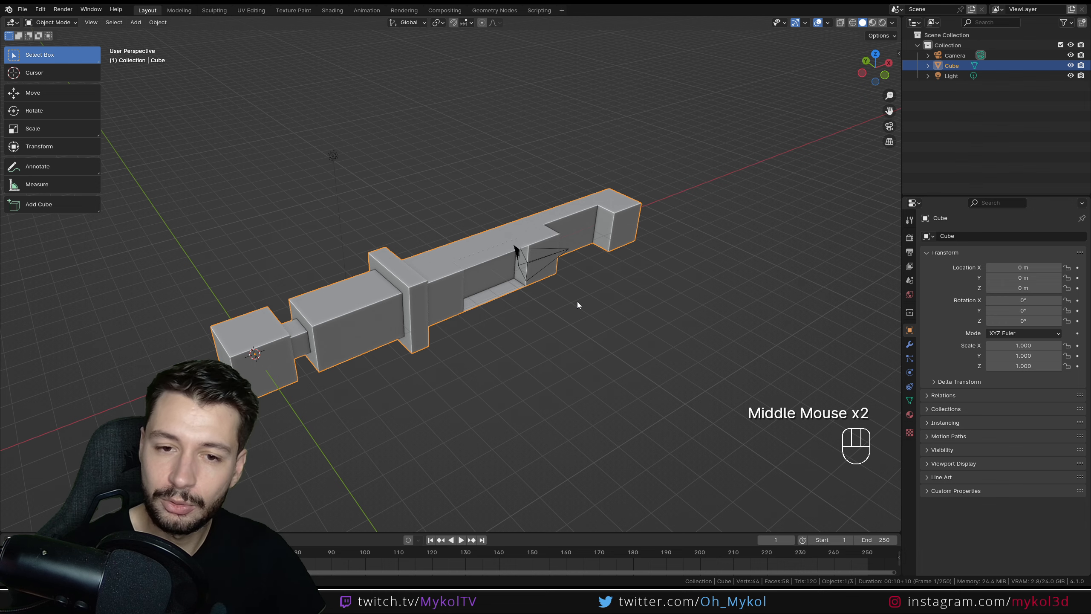
Step: Delete the extruded block, add a new mesh cube in its place, and enter Edit Mode
{"action": "scroll", "coordinate": [577, 302], "scroll_direction": "down", "scroll_amount": 2}
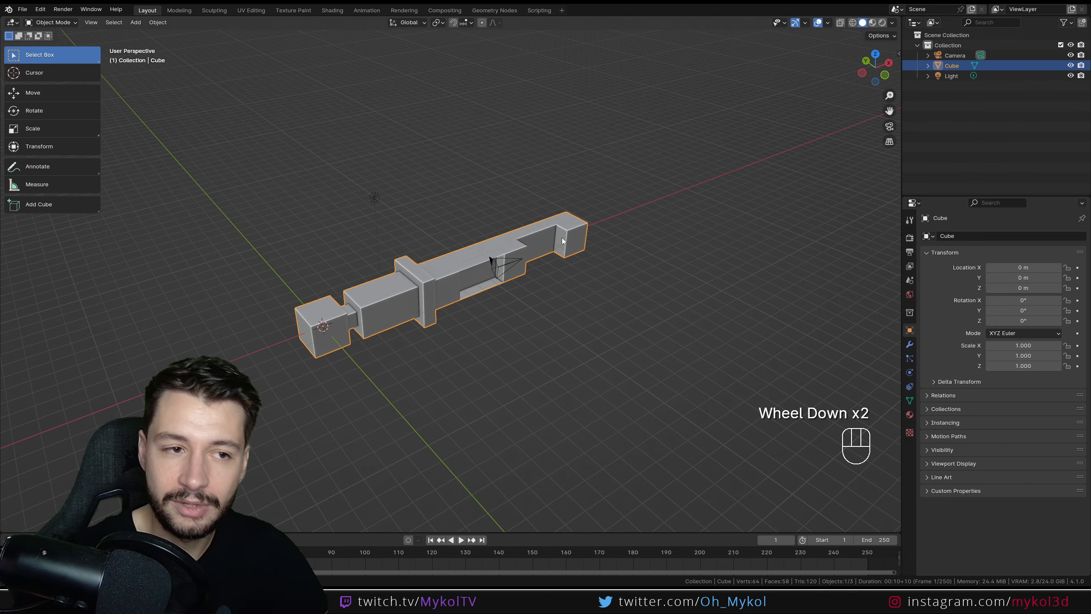
{"action": "middle_click_drag", "start_coordinate": [507, 297], "coordinate": [376, 321], "text": "shift"}
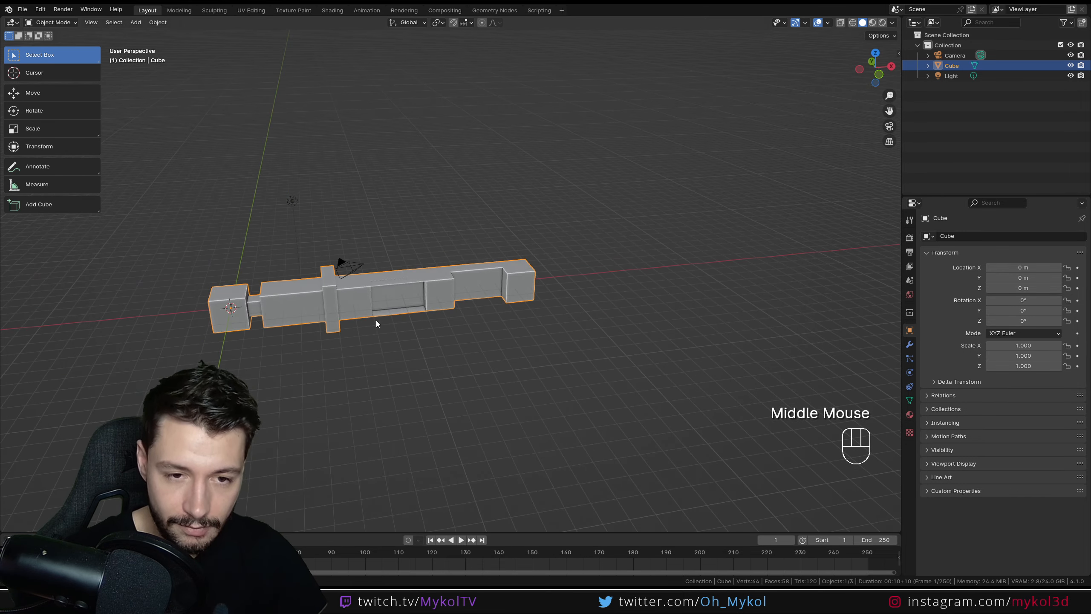
{"action": "key", "text": "Delete"}
{"action": "key", "text": "shift+a"}
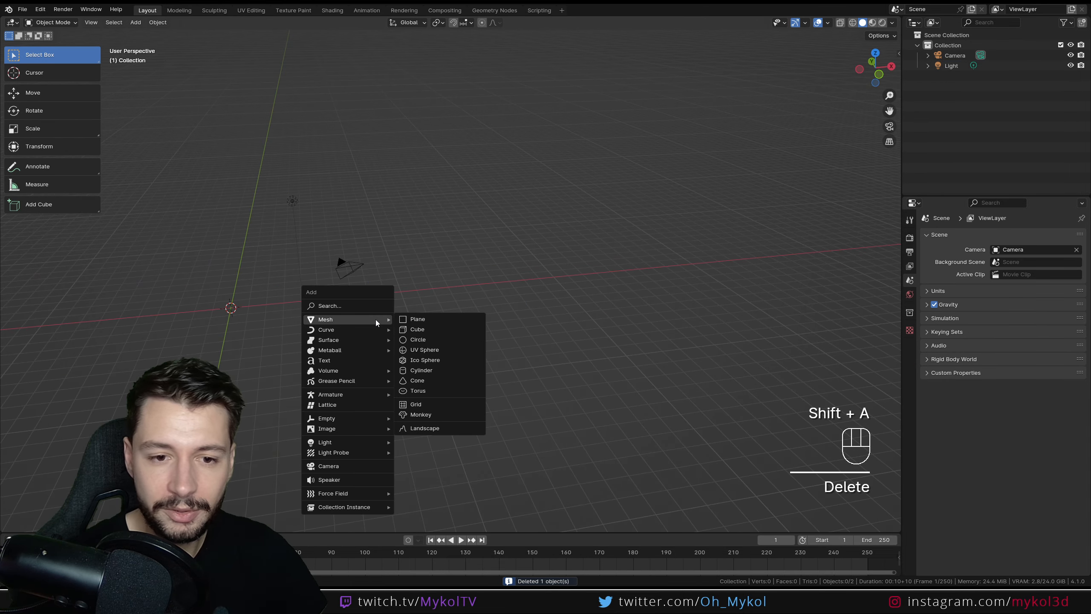
{"action": "left_click", "coordinate": [438, 328]}
{"action": "middle_click_drag", "start_coordinate": [437, 326], "coordinate": [640, 347], "text": "shift"}
{"action": "key", "text": "Tab"}
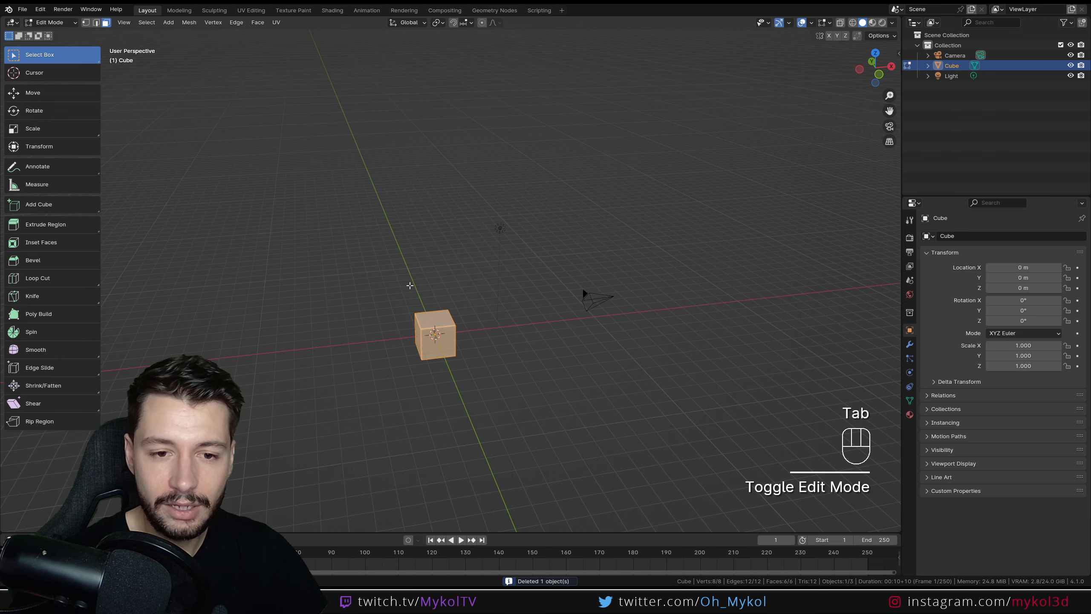
Step: Extrude one side face of the cube outward along its normal with the Extrude Region tool
{"action": "left_click", "coordinate": [41, 232]}
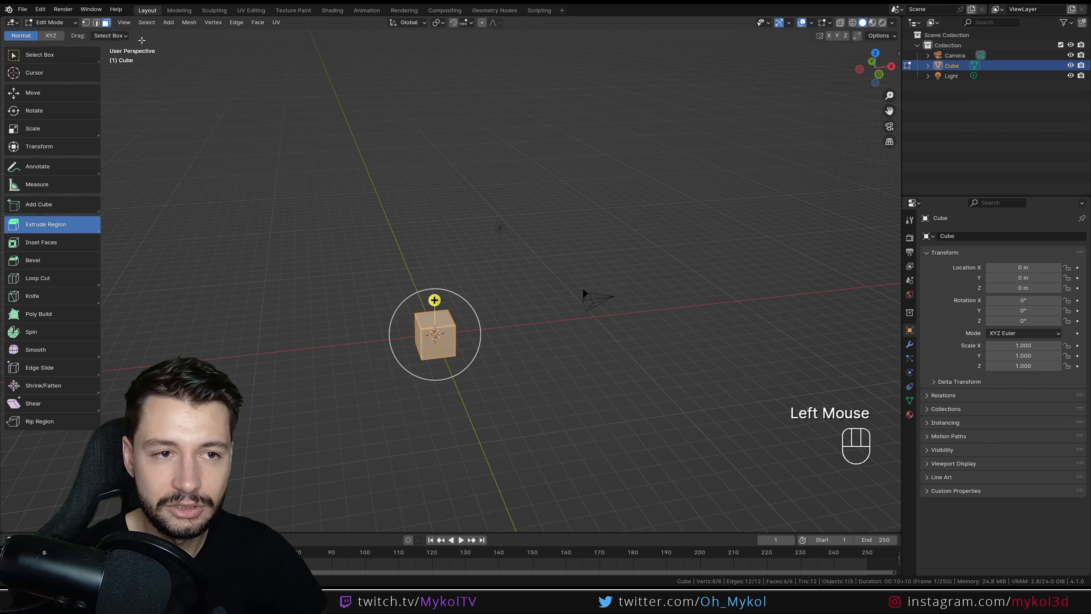
{"action": "left_click", "coordinate": [439, 344]}
{"action": "middle_click_drag", "start_coordinate": [489, 429], "coordinate": [528, 273]}
{"action": "scroll", "coordinate": [572, 426], "scroll_direction": "up", "scroll_amount": 4}
{"action": "scroll", "coordinate": [486, 241], "scroll_direction": "up", "scroll_amount": 2}
{"action": "middle_click_drag", "start_coordinate": [486, 241], "coordinate": [449, 258], "text": "shift"}
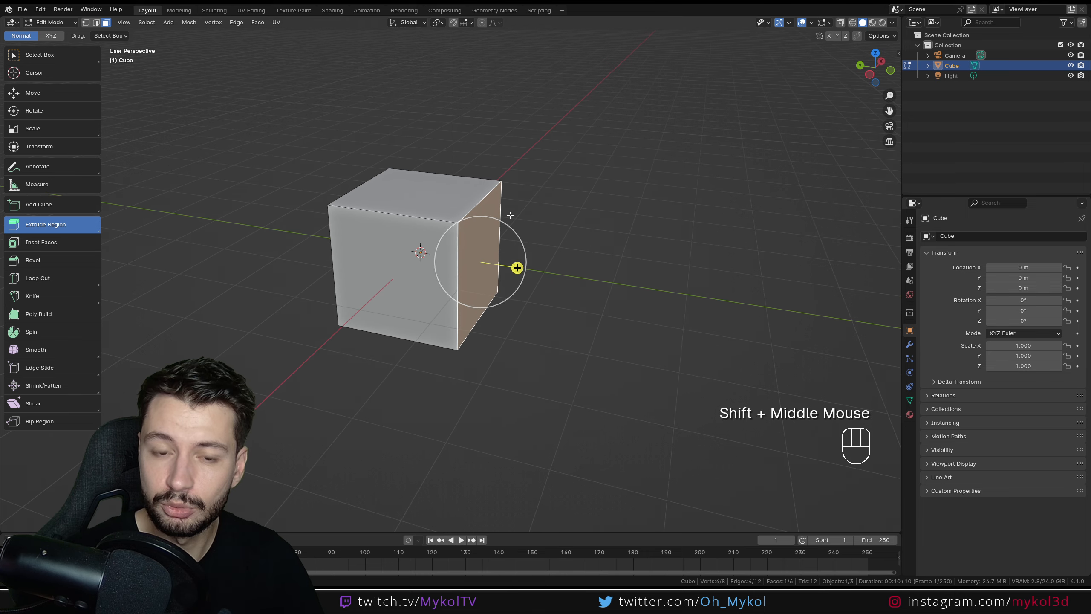
{"action": "left_click_drag", "start_coordinate": [517, 267], "coordinate": [760, 307]}
Step: Extrude the top face of the new section upward, and pull the raised section's side face outward
{"action": "left_click", "coordinate": [599, 192]}
{"action": "left_click_drag", "start_coordinate": [614, 186], "coordinate": [605, 67]}
{"action": "left_click", "coordinate": [587, 190]}
{"action": "left_click_drag", "start_coordinate": [587, 190], "coordinate": [541, 232]}
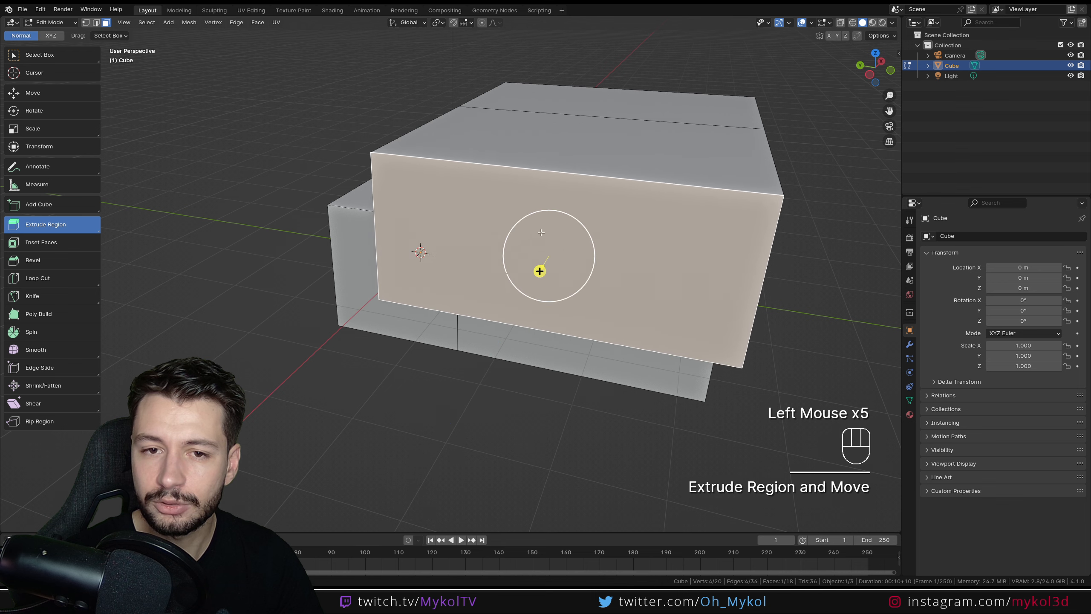
Step: Select the two neighbouring faces on the raised section's side and extrude them outward together as one region
{"action": "scroll", "coordinate": [541, 233], "scroll_direction": "down", "scroll_amount": 4}
{"action": "middle_click_drag", "start_coordinate": [625, 207], "coordinate": [591, 212]}
{"action": "left_click", "coordinate": [551, 240]}
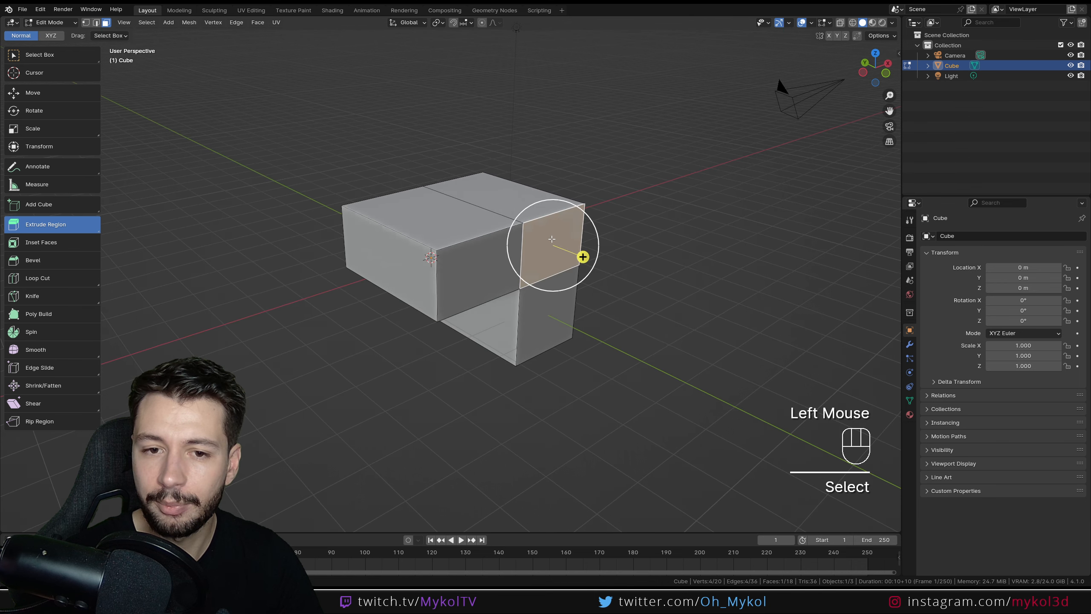
{"action": "left_click", "coordinate": [481, 270], "text": "shift"}
{"action": "left_click_drag", "start_coordinate": [546, 268], "coordinate": [674, 324]}
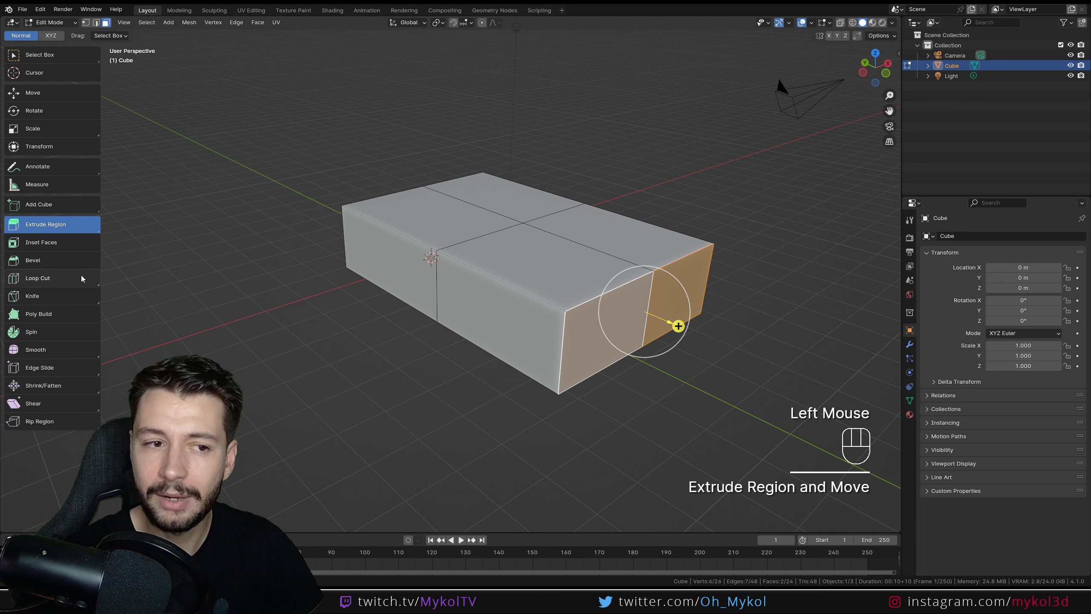
Step: Extrude an adjoining top and side face of the raised section about 2.71 m with Extrude Along Normals
{"action": "left_click", "coordinate": [81, 231]}
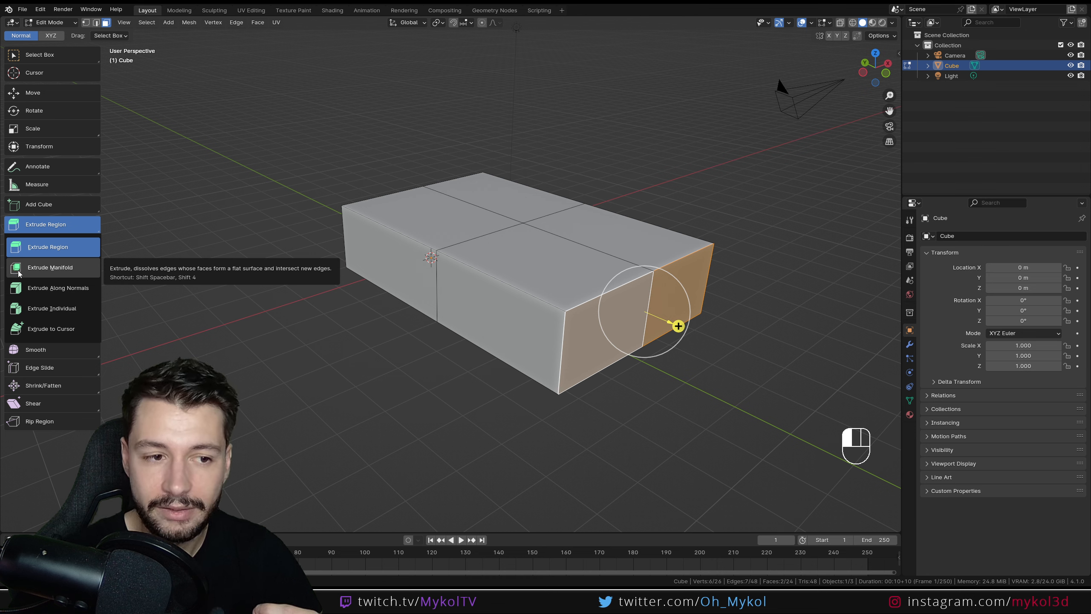
{"action": "left_click", "coordinate": [27, 296]}
{"action": "middle_click_drag", "start_coordinate": [383, 313], "coordinate": [492, 293]}
{"action": "left_click", "coordinate": [593, 247]}
{"action": "left_click", "coordinate": [618, 209], "text": "shift"}
{"action": "middle_click_drag", "start_coordinate": [633, 218], "coordinate": [578, 200], "text": "shift"}
{"action": "left_click_drag", "start_coordinate": [577, 200], "coordinate": [653, 168]}
{"action": "left_click_drag", "start_coordinate": [705, 139], "coordinate": [707, 150]}
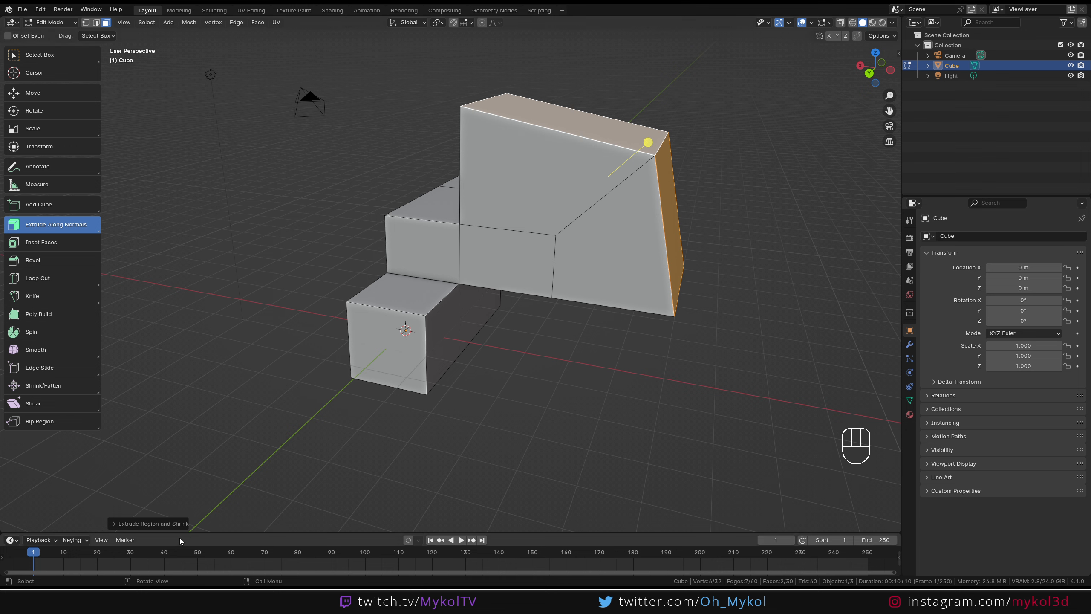
Step: Compare the along-normals extrusion with and without Offset Even, and leave Offset Even enabled
{"action": "left_click", "coordinate": [148, 522]}
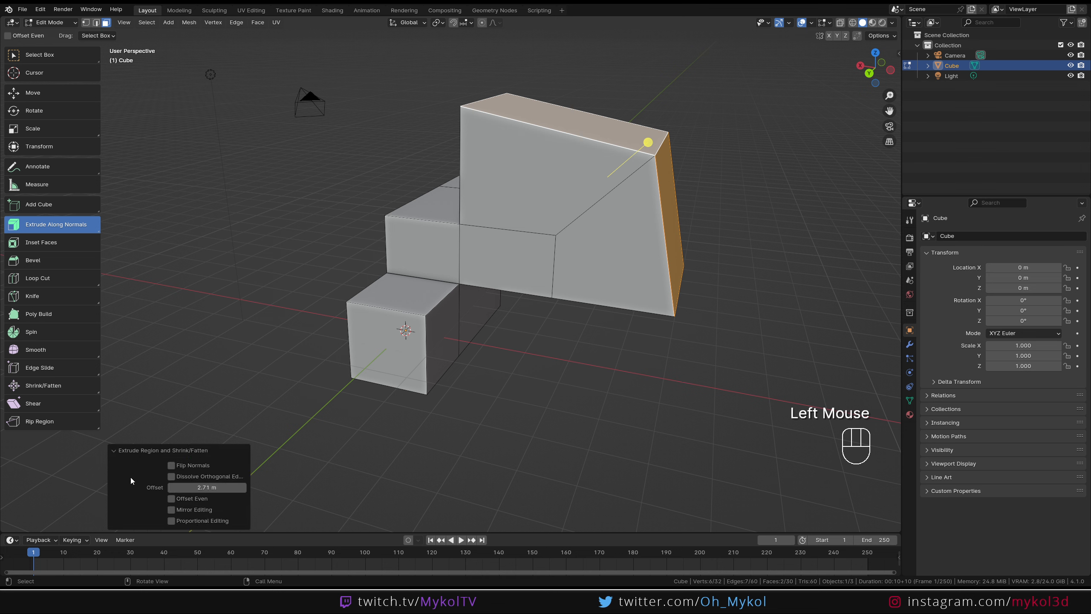
{"action": "left_click", "coordinate": [171, 498]}
{"action": "left_click", "coordinate": [171, 499]}
{"action": "left_click", "coordinate": [171, 498]}
{"action": "left_click", "coordinate": [171, 499]}
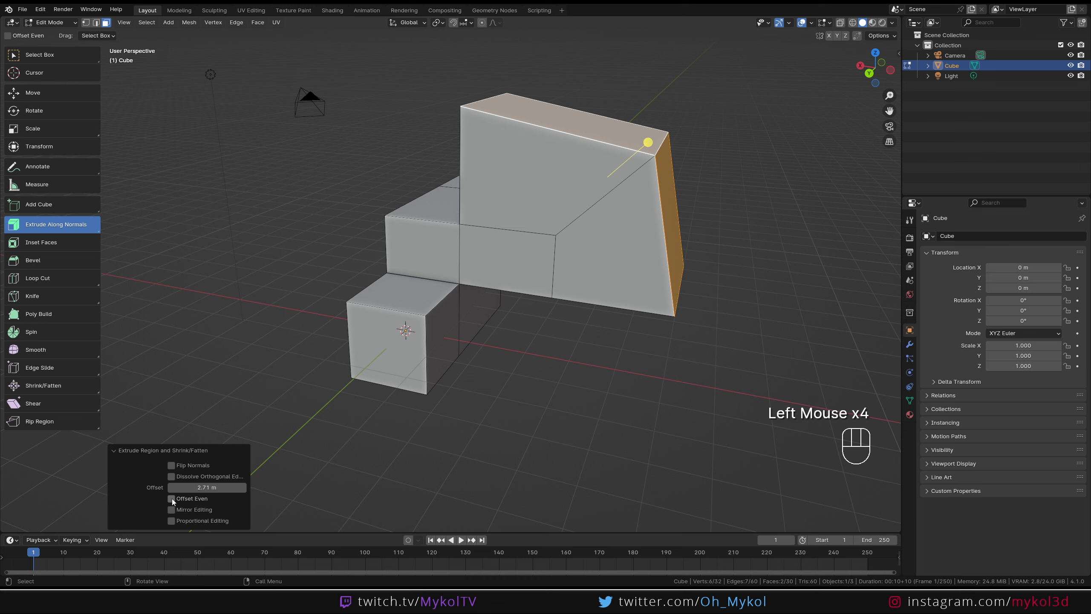
{"action": "left_click", "coordinate": [172, 498]}
{"action": "left_click", "coordinate": [172, 498]}
{"action": "left_click", "coordinate": [171, 499]}
{"action": "left_click", "coordinate": [172, 499]}
{"action": "left_click", "coordinate": [172, 498]}
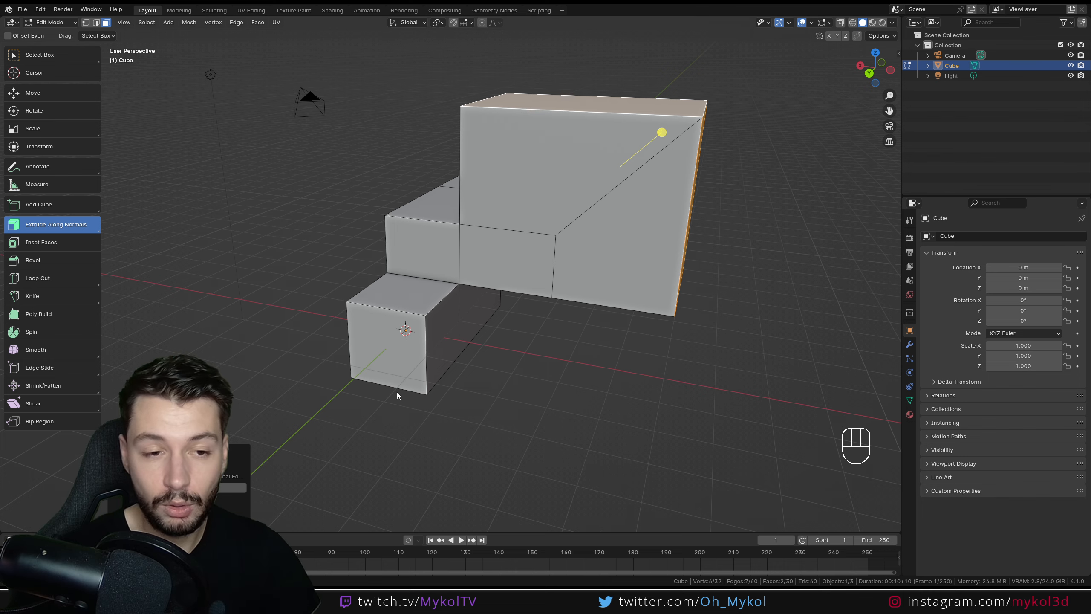
Step: Extrude the selected top and side faces separately along their own normals with Extrude Individual
{"action": "scroll", "coordinate": [365, 347], "scroll_direction": "down", "scroll_amount": 3}
{"action": "middle_click_drag", "start_coordinate": [365, 346], "coordinate": [273, 368]}
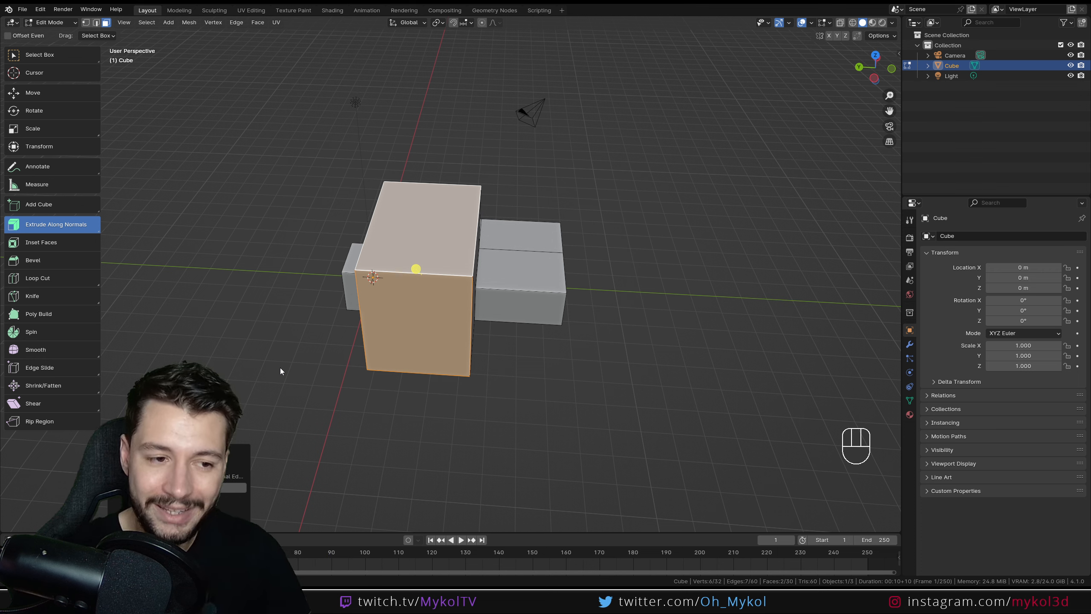
{"action": "middle_click_drag", "start_coordinate": [279, 368], "coordinate": [169, 278]}
{"action": "left_click", "coordinate": [43, 227]}
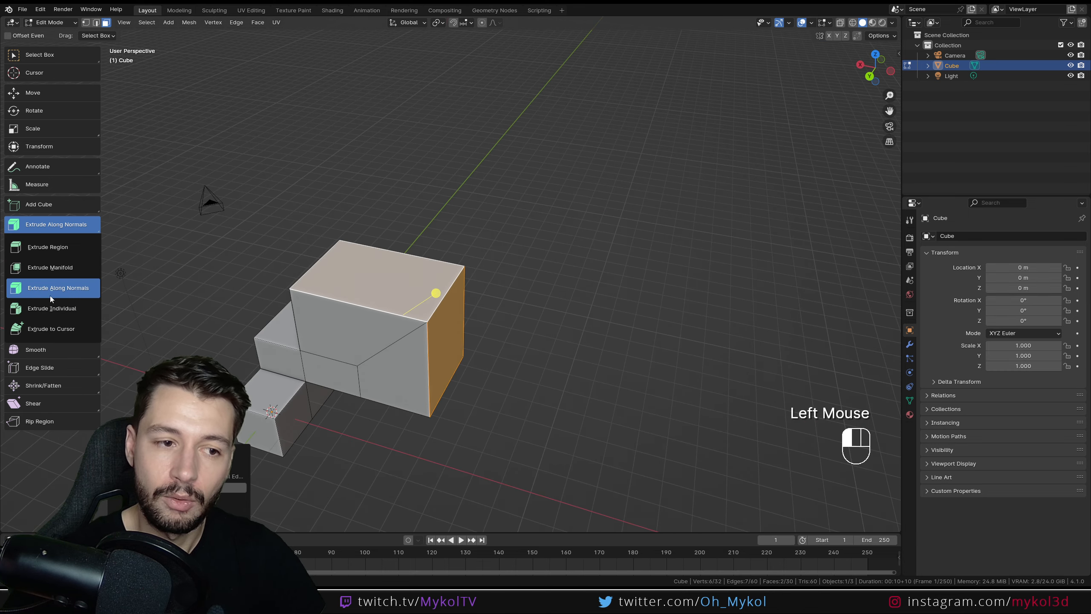
{"action": "left_click", "coordinate": [53, 308]}
{"action": "middle_click_drag", "start_coordinate": [441, 283], "coordinate": [474, 269]}
{"action": "left_click_drag", "start_coordinate": [475, 271], "coordinate": [602, 225]}
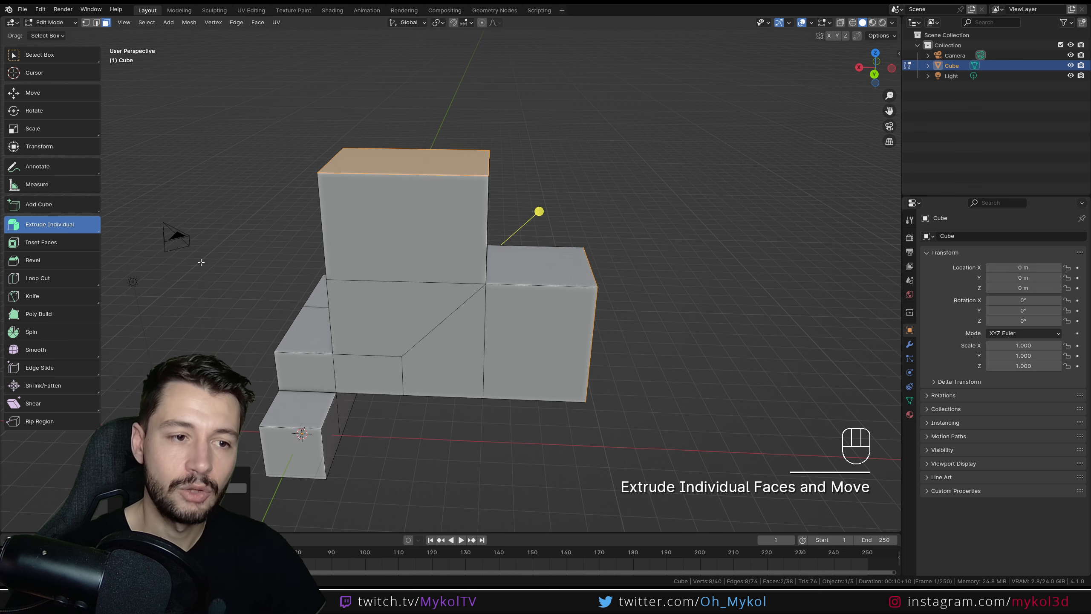
Step: Switch the extrude tool back to Extrude Region and return to Object Mode
{"action": "left_click", "coordinate": [55, 228]}
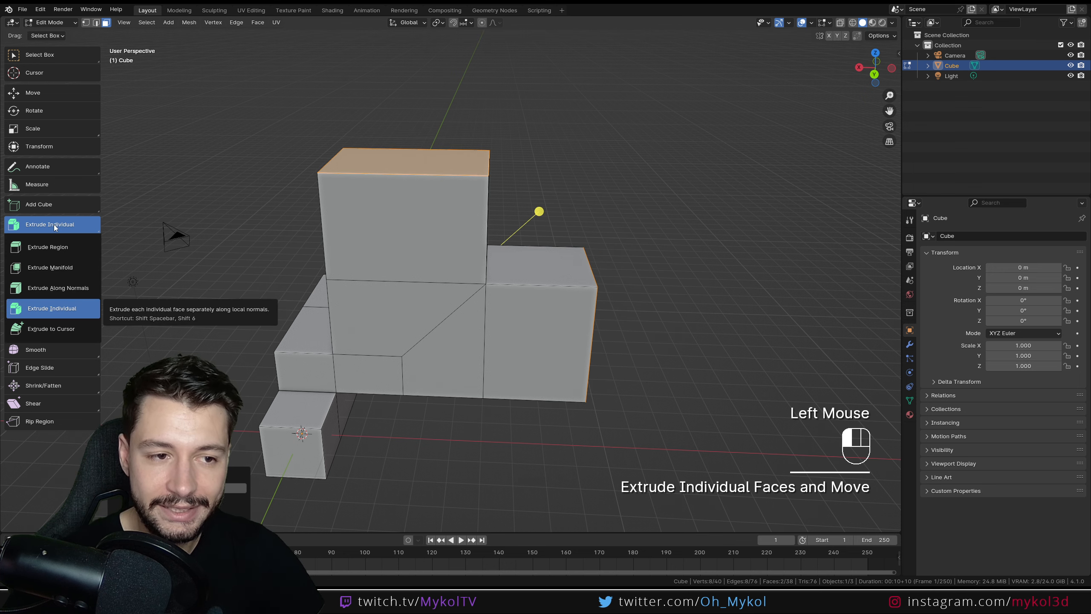
{"action": "left_click", "coordinate": [52, 246]}
{"action": "scroll", "coordinate": [357, 308], "scroll_direction": "down", "scroll_amount": 3}
{"action": "key", "text": "Tab"}
{"action": "middle_click_drag", "start_coordinate": [384, 330], "coordinate": [401, 326]}
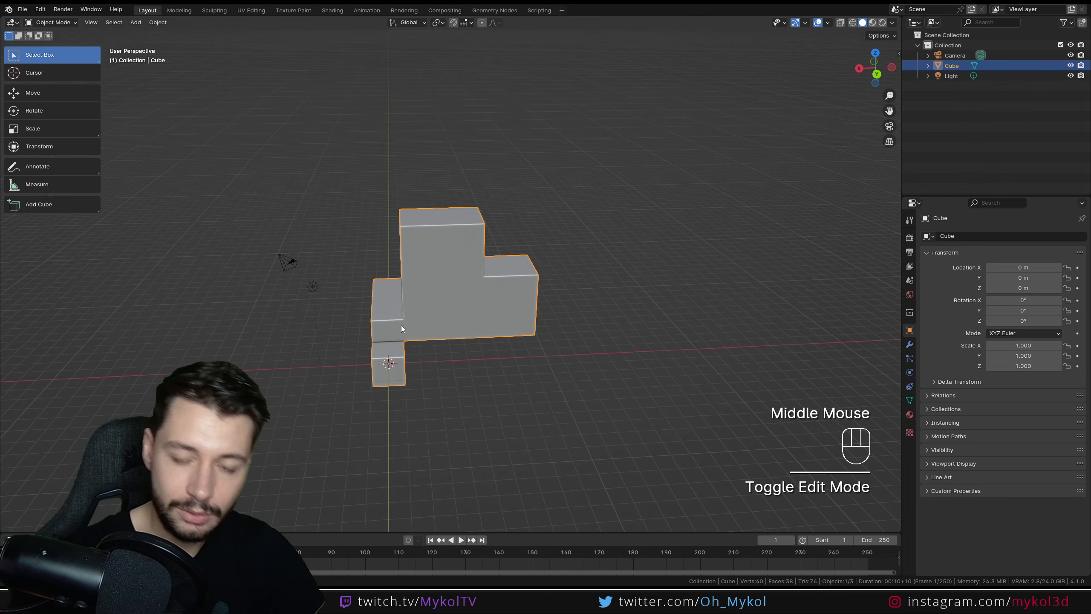
Step: Delete the stepped block, add a new mesh cube, and open it in Edit Mode
{"action": "key", "text": "Delete"}
{"action": "key", "text": "shift+a"}
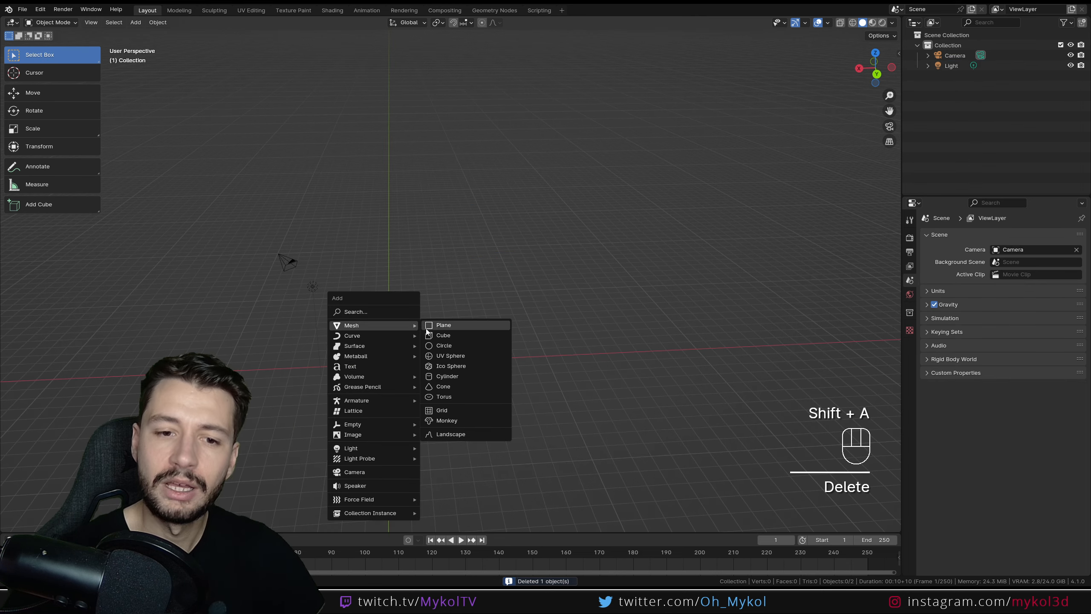
{"action": "left_click", "coordinate": [437, 333]}
{"action": "scroll", "coordinate": [380, 450], "scroll_direction": "up", "scroll_amount": 2}
{"action": "middle_click_drag", "start_coordinate": [381, 451], "coordinate": [534, 266]}
{"action": "key", "text": "Tab"}
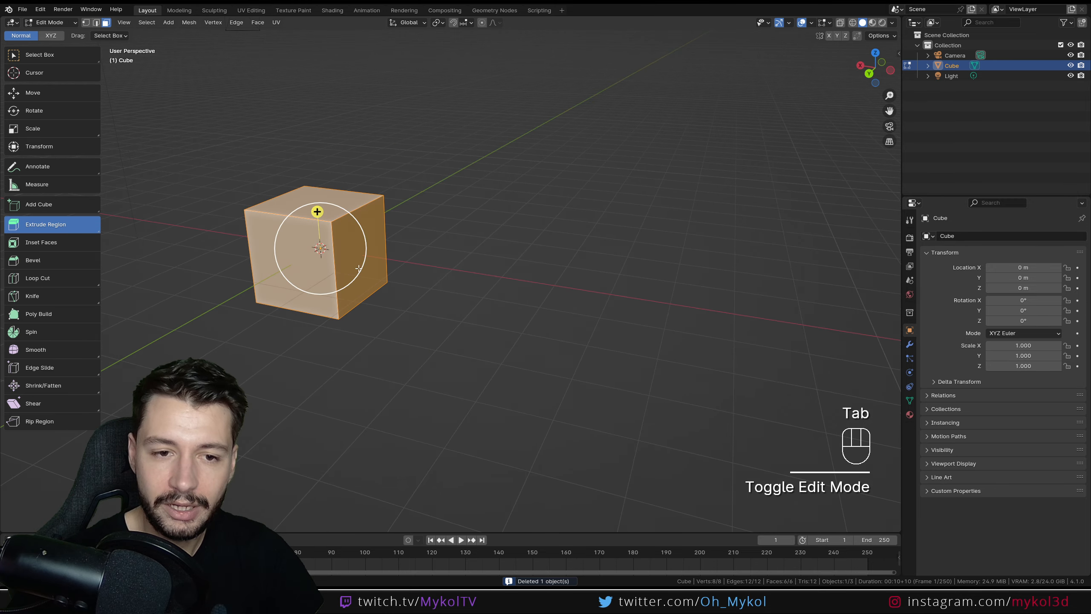
Step: Select a side face of the cube using Select Box and try moving it freely without extruding
{"action": "left_click", "coordinate": [44, 51]}
{"action": "left_click", "coordinate": [370, 271]}
{"action": "middle_click_drag", "start_coordinate": [370, 271], "coordinate": [494, 318], "text": "shift"}
{"action": "middle_click_drag", "start_coordinate": [560, 329], "coordinate": [487, 287], "text": "shift"}
{"action": "key", "text": "g"}
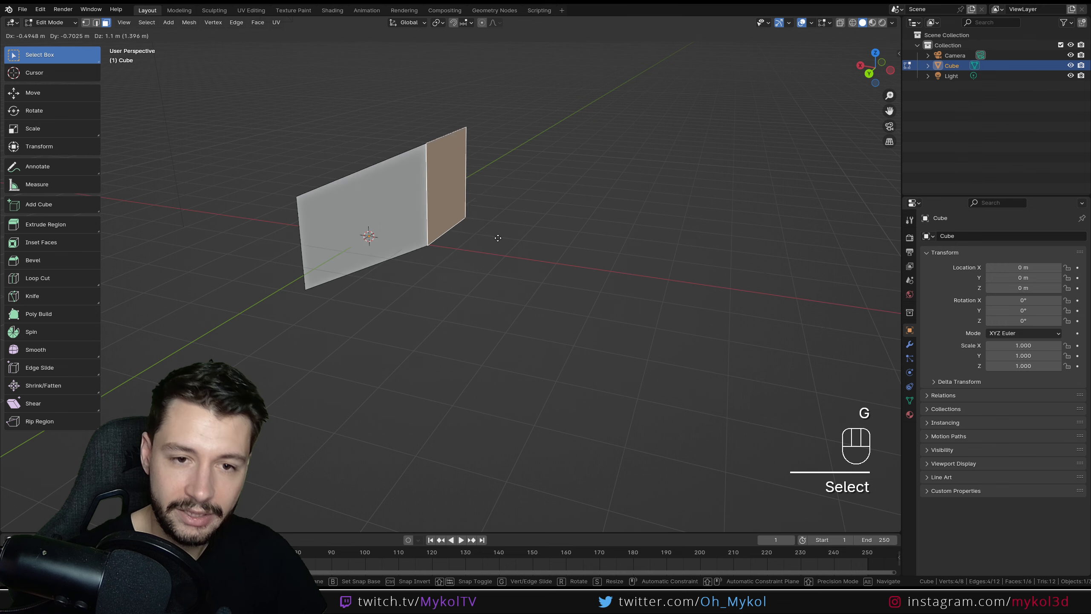
{"action": "right_click", "coordinate": [480, 288]}
Step: Extrude the selected side face but cancel its movement, leaving the new geometry in place
{"action": "key", "text": "e"}
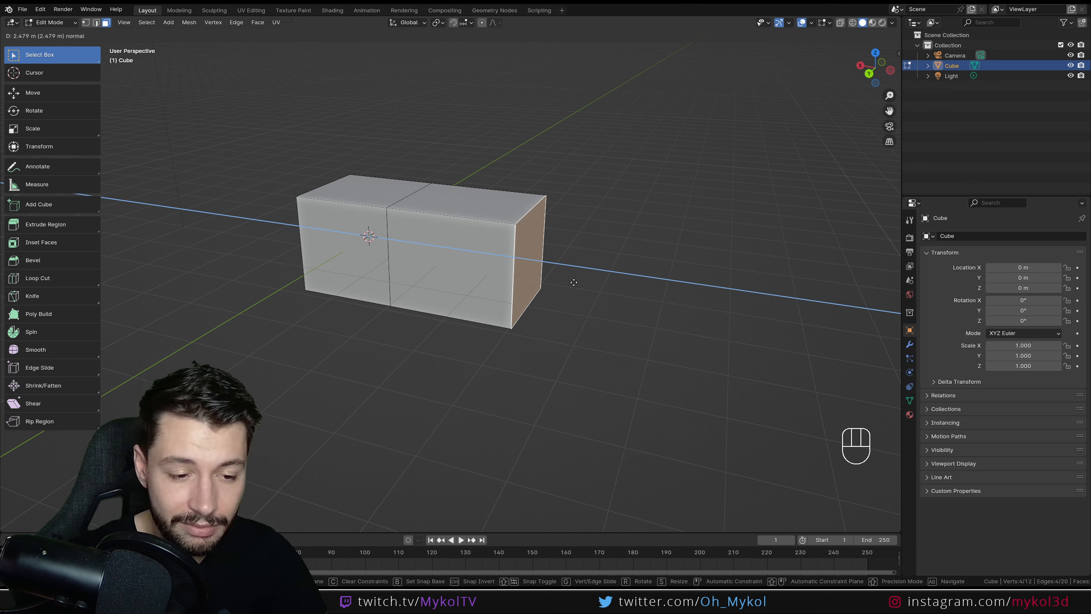
{"action": "right_click", "coordinate": [592, 287]}
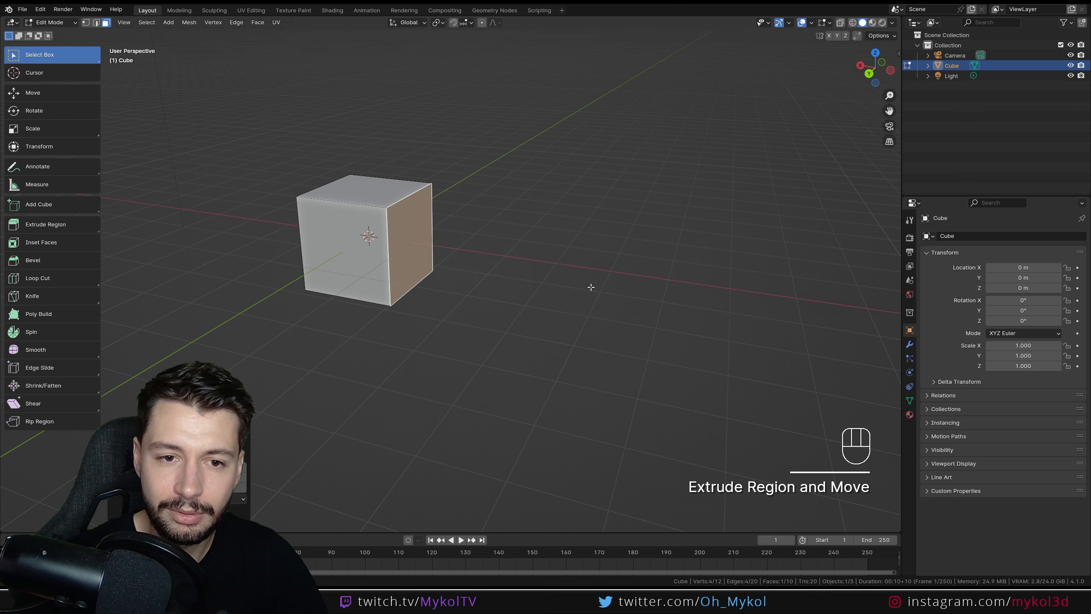
{"action": "left_click", "coordinate": [574, 256]}
Step: Extrude the cube's opposite side face outward, and extrude the top face of that new section upward
{"action": "left_click", "coordinate": [411, 192]}
{"action": "middle_click_drag", "start_coordinate": [325, 175], "coordinate": [424, 252]}
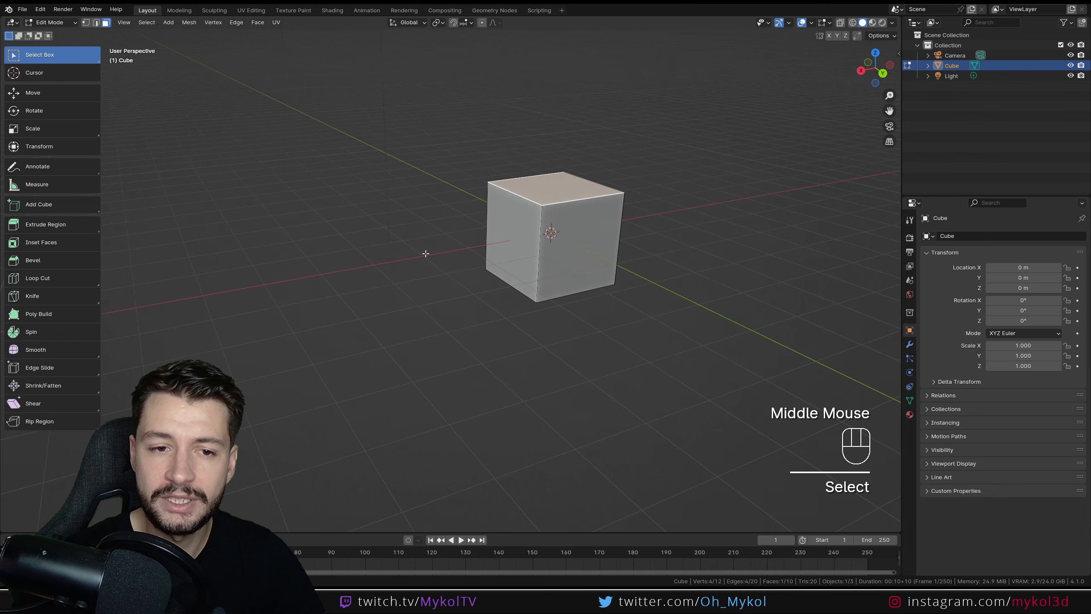
{"action": "left_click", "coordinate": [522, 251]}
{"action": "key", "text": "e"}
{"action": "left_click", "coordinate": [300, 270]}
{"action": "left_click", "coordinate": [385, 212]}
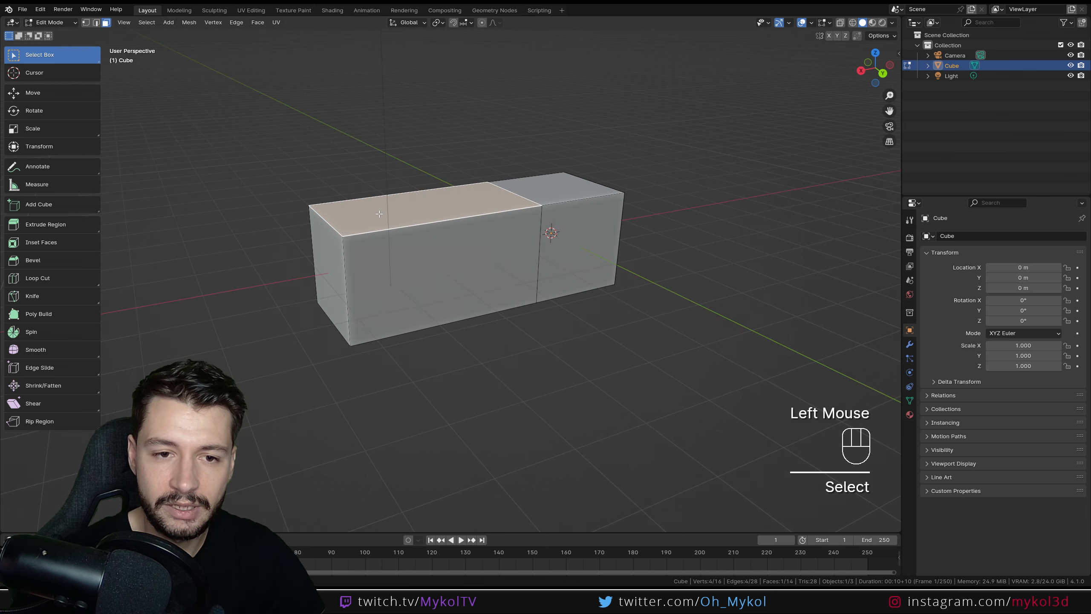
{"action": "key", "text": "e"}
{"action": "left_click", "coordinate": [353, 156]}
Step: Extrude the raised section's end face outward twice, and extrude the last segment's top face up about 0.89 m
{"action": "left_click", "coordinate": [326, 187]}
{"action": "key", "text": "e"}
{"action": "left_click", "coordinate": [257, 186]}
{"action": "key", "text": "e"}
{"action": "left_click", "coordinate": [221, 190]}
{"action": "left_click", "coordinate": [230, 157]}
{"action": "key", "text": "e"}
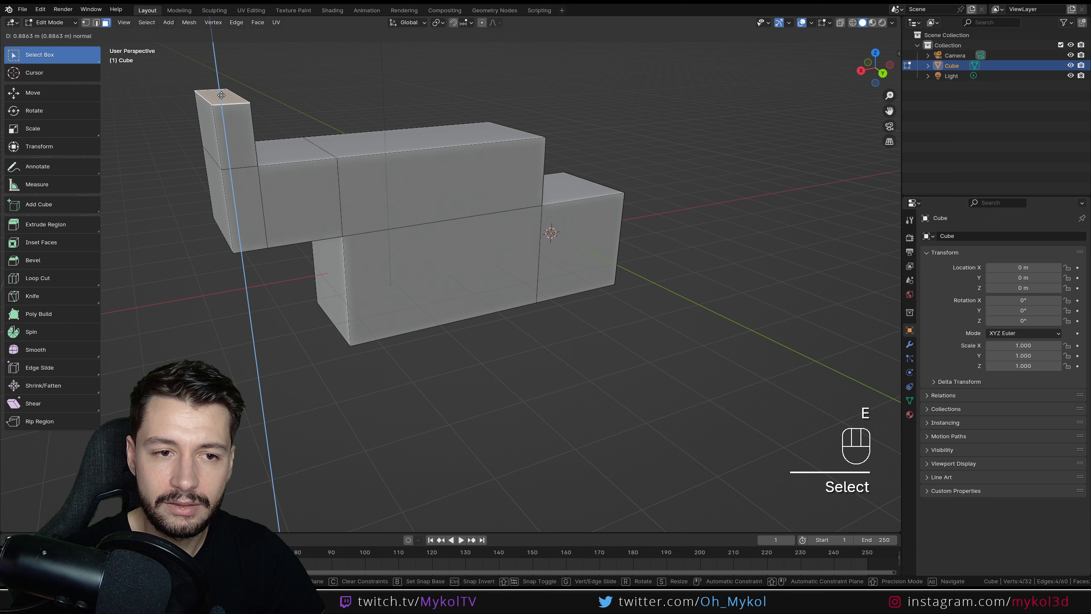
{"action": "left_click", "coordinate": [218, 94]}
Step: Extrude the side face of the first overhanging segment outward into a lateral arm
{"action": "left_click", "coordinate": [312, 204]}
{"action": "key", "text": "e"}
{"action": "left_click", "coordinate": [360, 238]}
{"action": "middle_click_drag", "start_coordinate": [360, 239], "coordinate": [520, 278]}
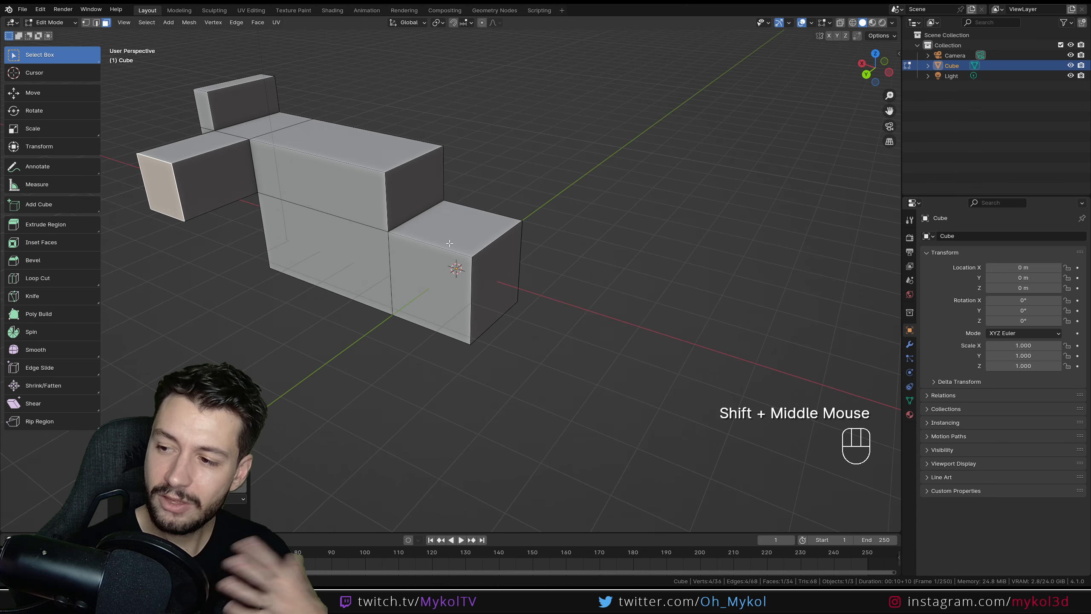
Step: Try moving the original cube's end face freely by about 1.24 m to expose the duplicated geometry
{"action": "left_click", "coordinate": [506, 276]}
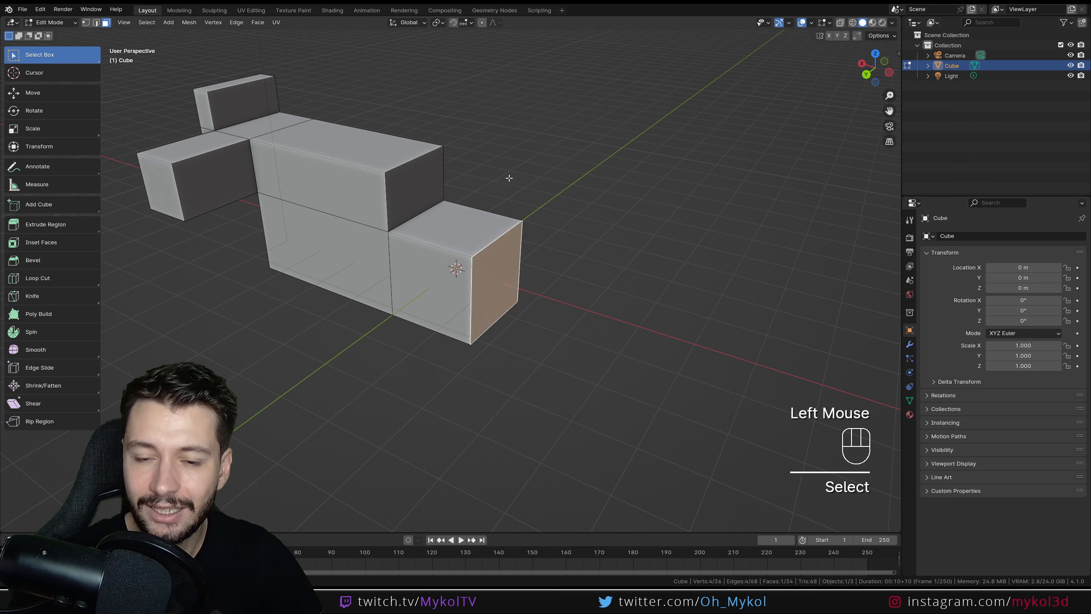
{"action": "middle_click_drag", "start_coordinate": [403, 242], "coordinate": [501, 292]}
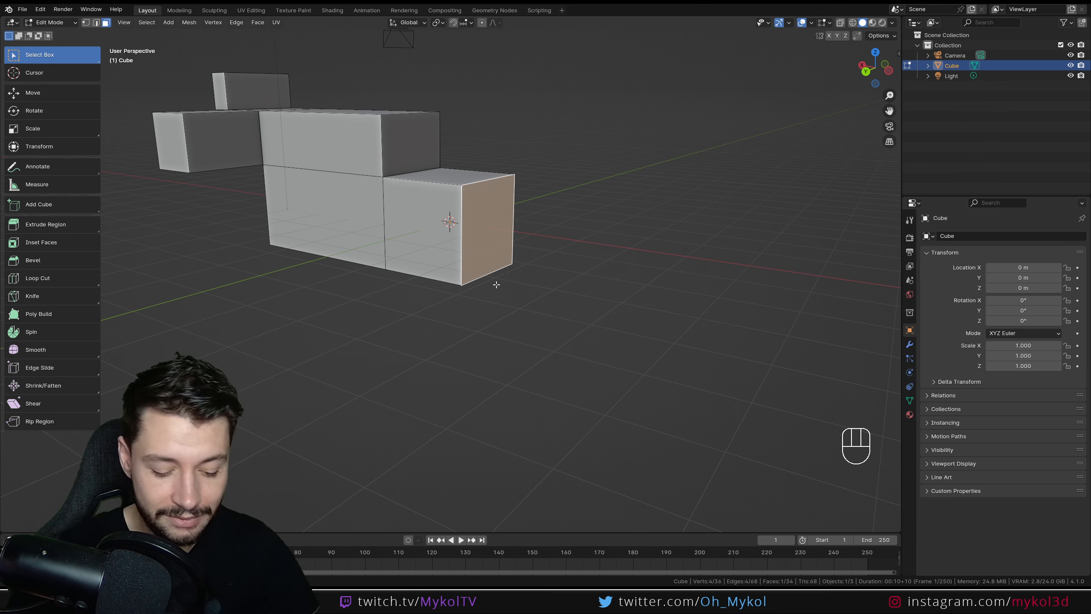
{"action": "key", "text": "g"}
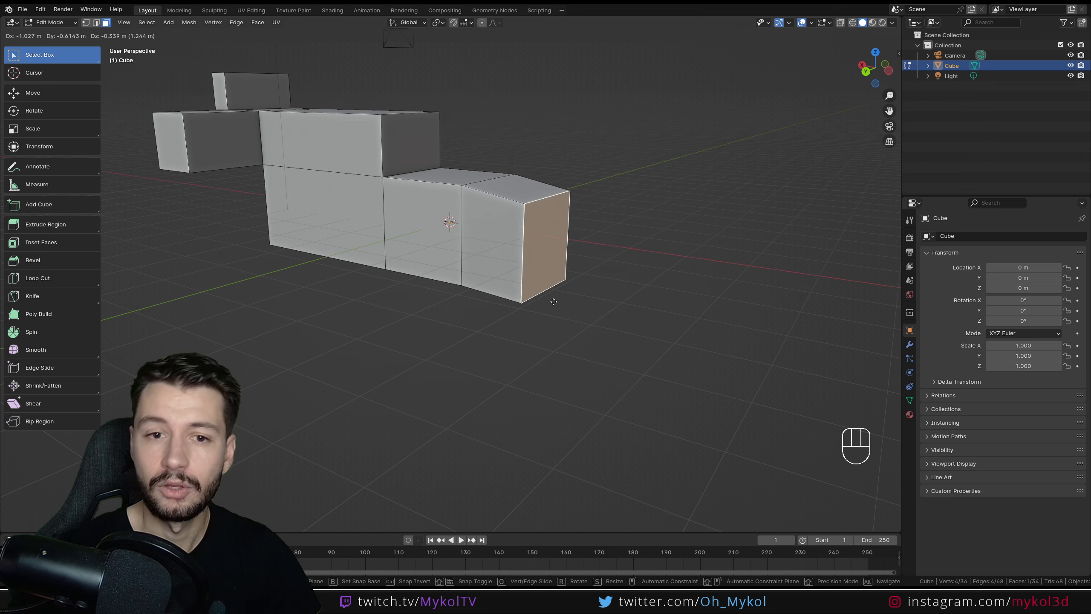
{"action": "key", "text": "Escape"}
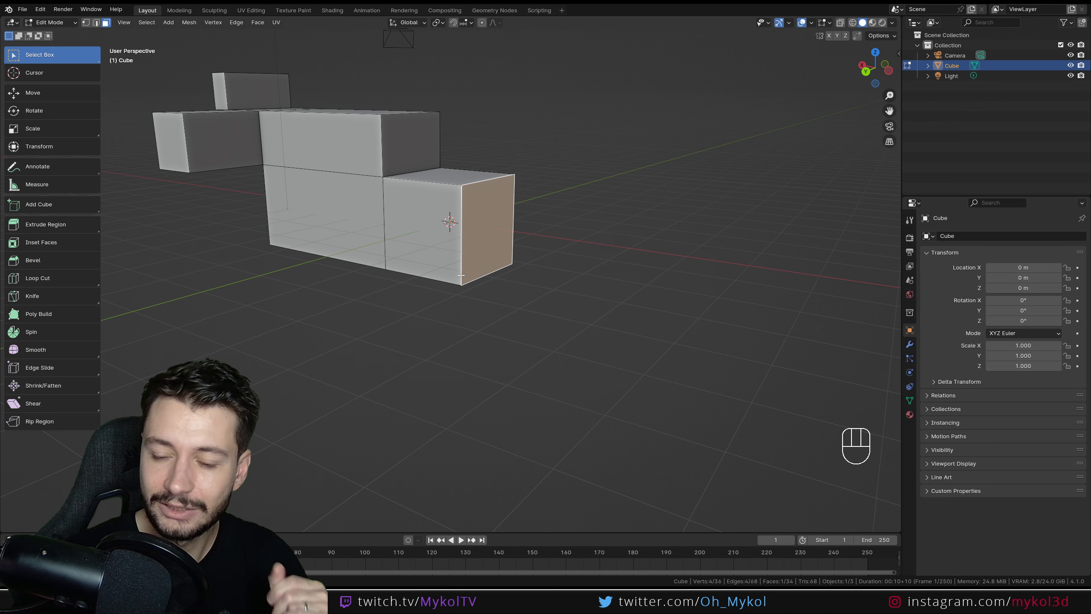
Step: Select the whole mesh and merge its overlapping vertices by distance
{"action": "scroll", "coordinate": [480, 271], "scroll_direction": "up", "scroll_amount": 2}
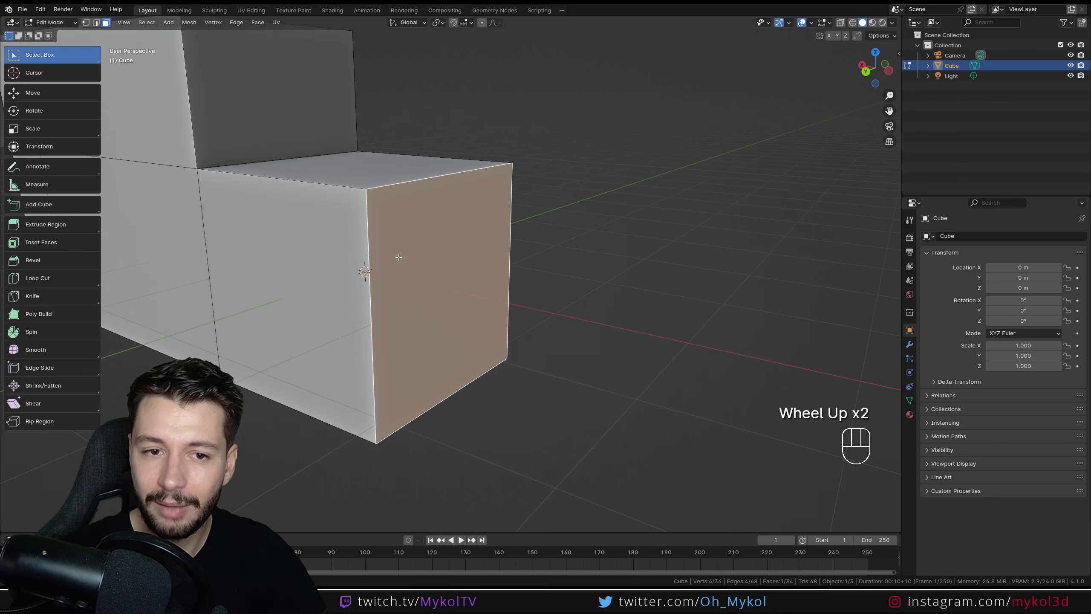
{"action": "scroll", "coordinate": [350, 191], "scroll_direction": "down", "scroll_amount": 5}
{"action": "middle_click_drag", "start_coordinate": [350, 191], "coordinate": [489, 257], "text": "shift"}
{"action": "key", "text": "a"}
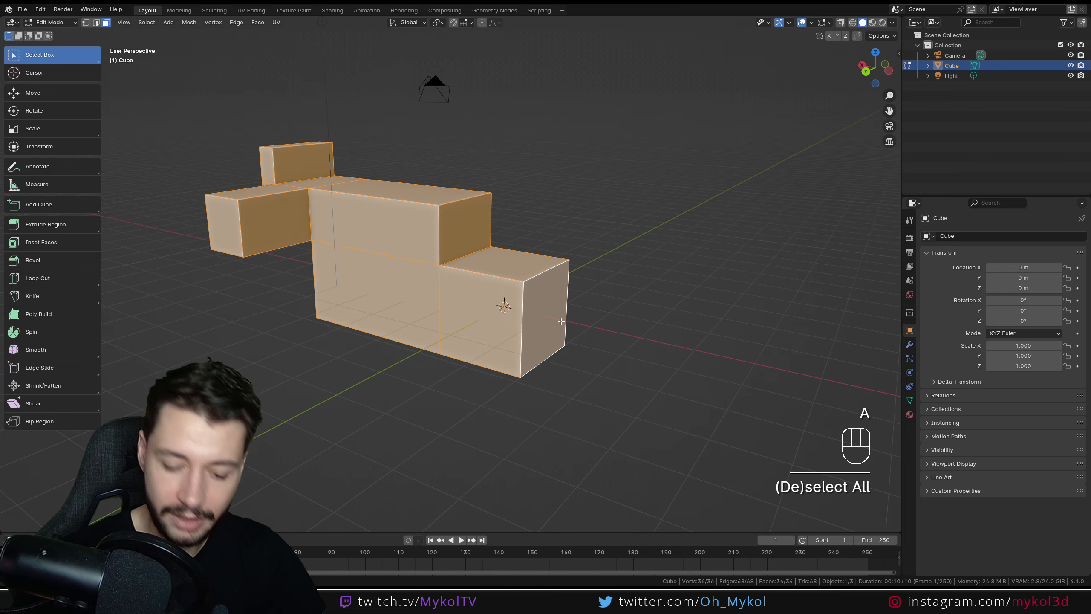
{"action": "key", "text": "m"}
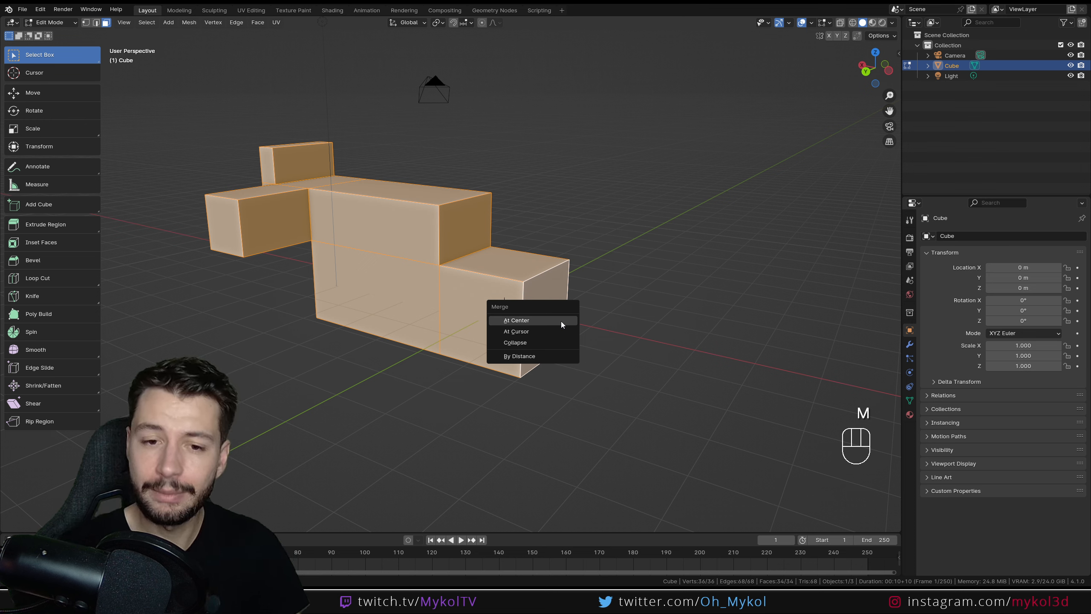
{"action": "left_click", "coordinate": [520, 356]}
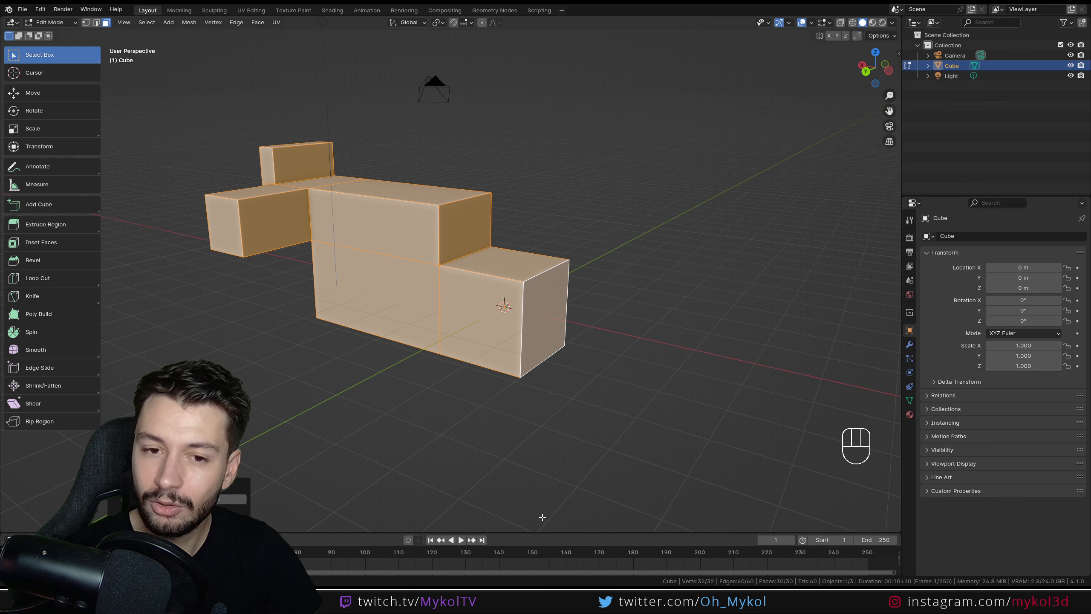
Step: Try moving the cube's end face freely by about 1.83 m to test the merged geometry
{"action": "left_click", "coordinate": [546, 315]}
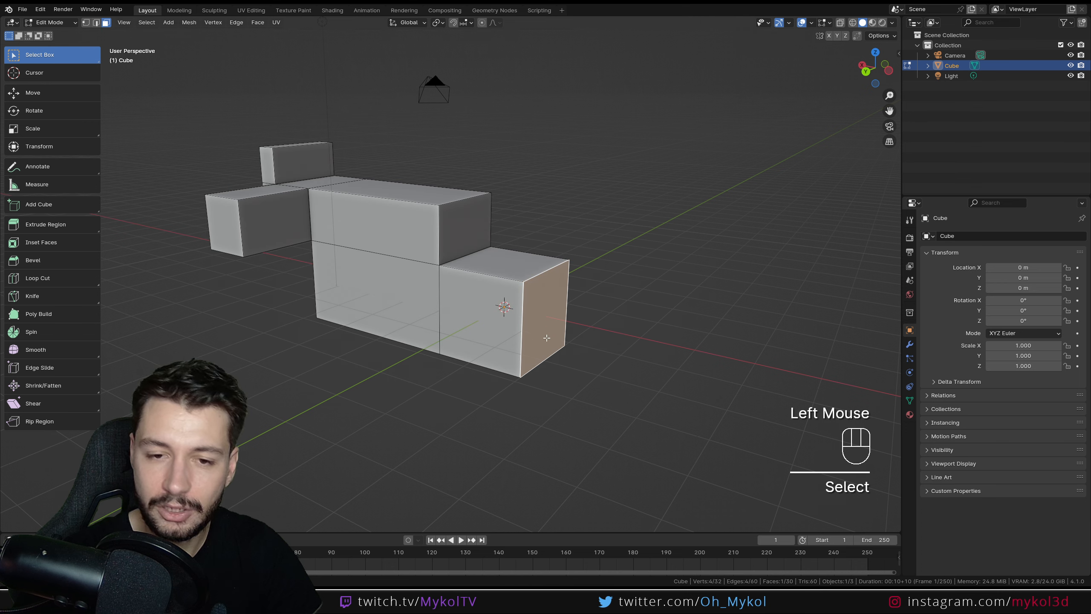
{"action": "key", "text": "g"}
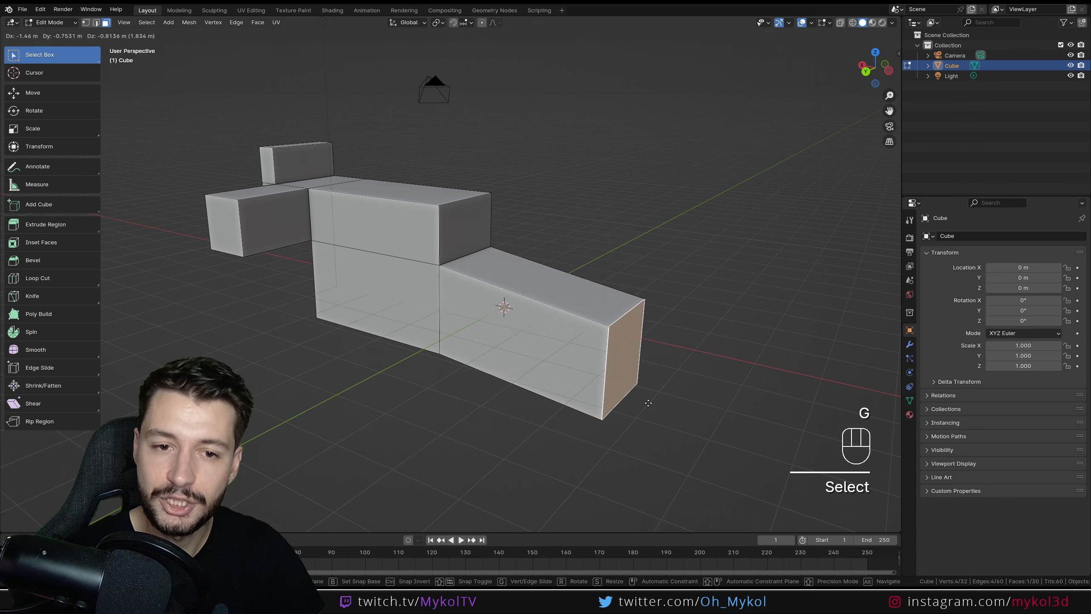
{"action": "left_click", "coordinate": [587, 368]}
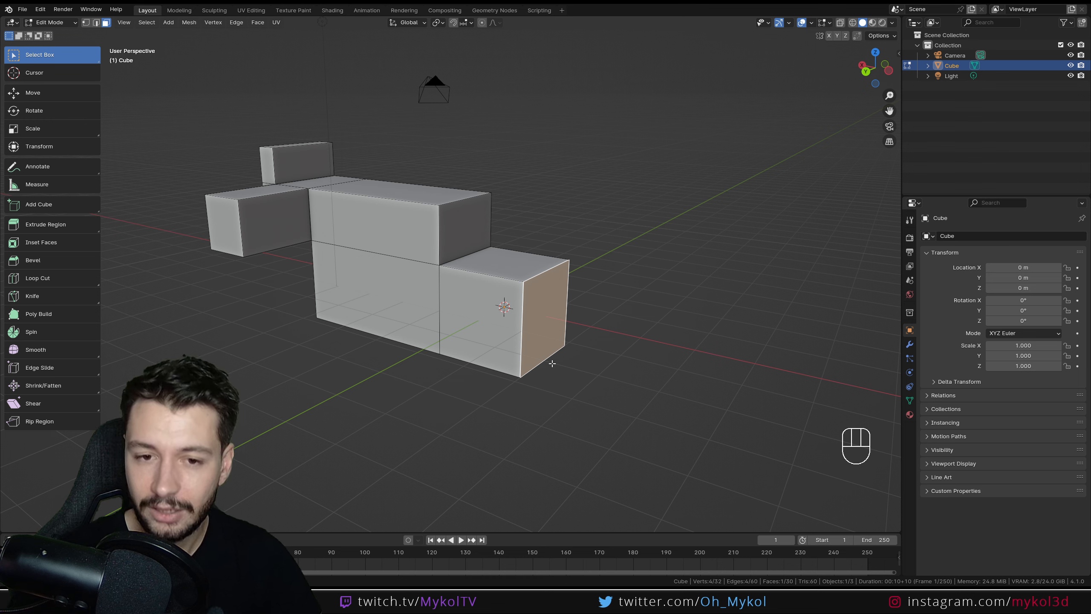
Step: Try extruding the end face's top edge upward along Z, and undo the cancelled extrusion
{"action": "left_click", "coordinate": [96, 24]}
{"action": "left_click", "coordinate": [533, 279]}
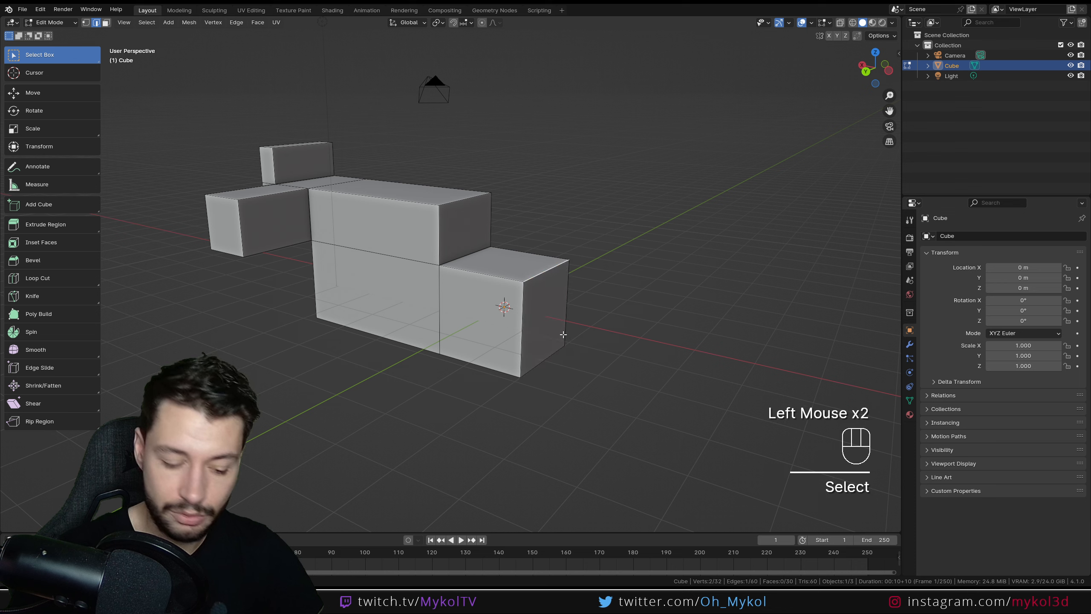
{"action": "key", "text": "e"}
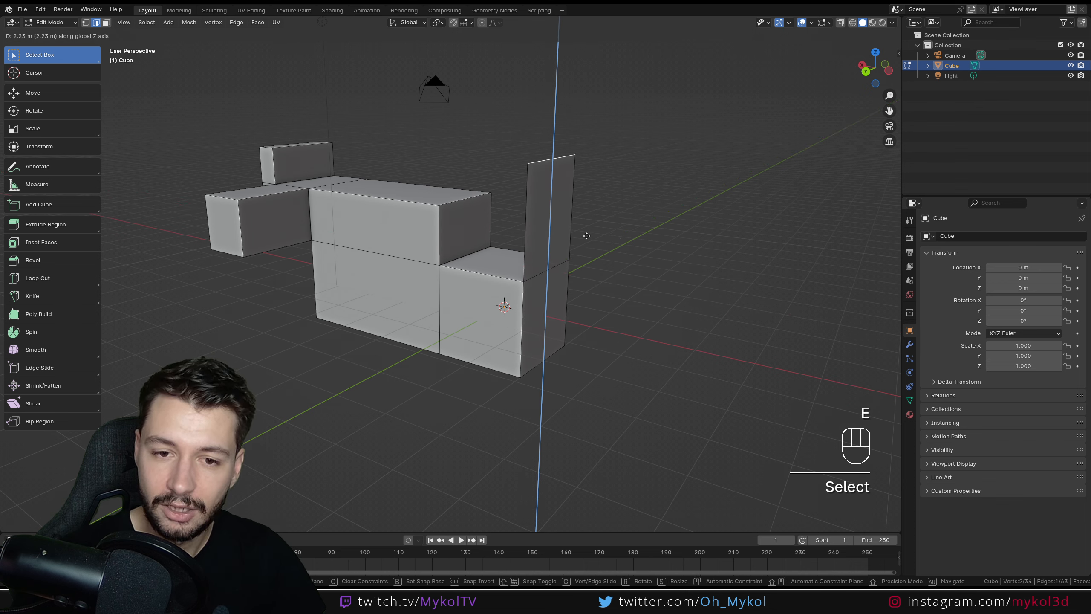
{"action": "right_click", "coordinate": [587, 312]}
{"action": "key", "text": "ctrl+z"}
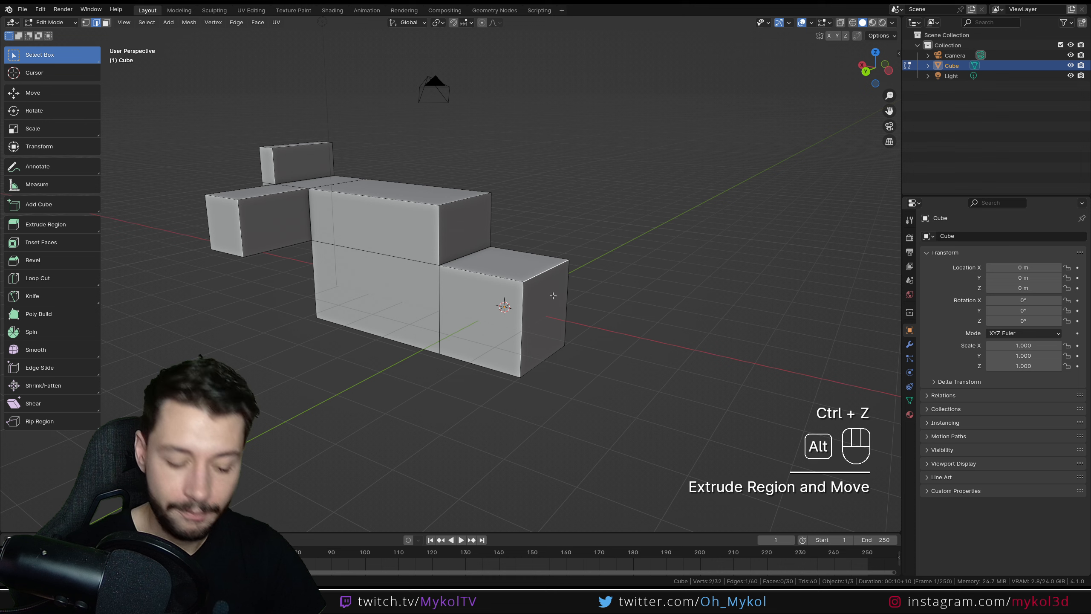
Step: Extrude the end face's top edge about 3.48 m upward along global Z with Extrude Edges
{"action": "key", "text": "alt+e"}
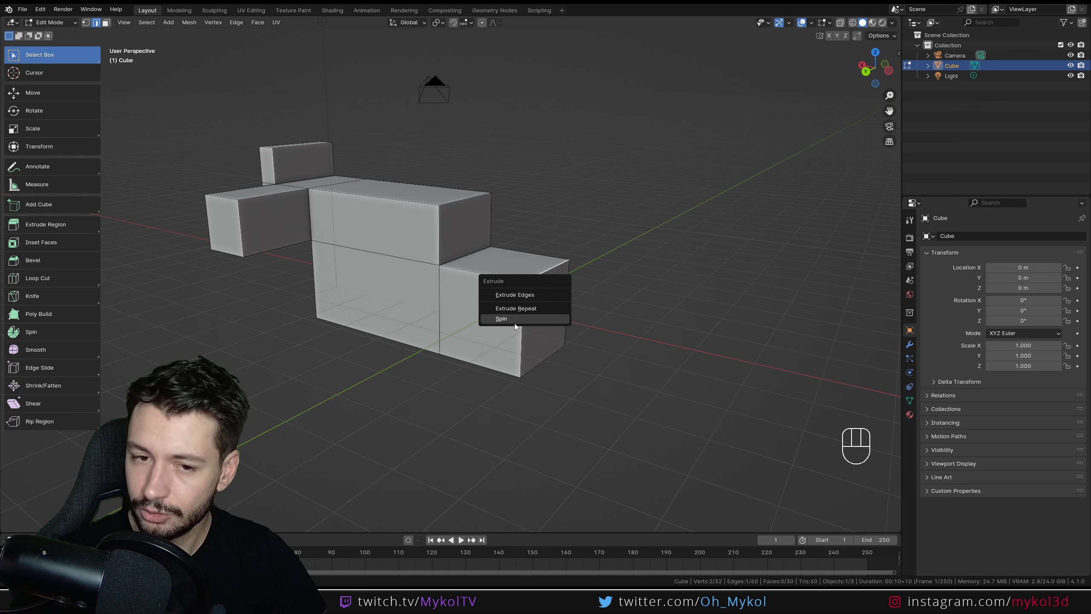
{"action": "left_click", "coordinate": [533, 296]}
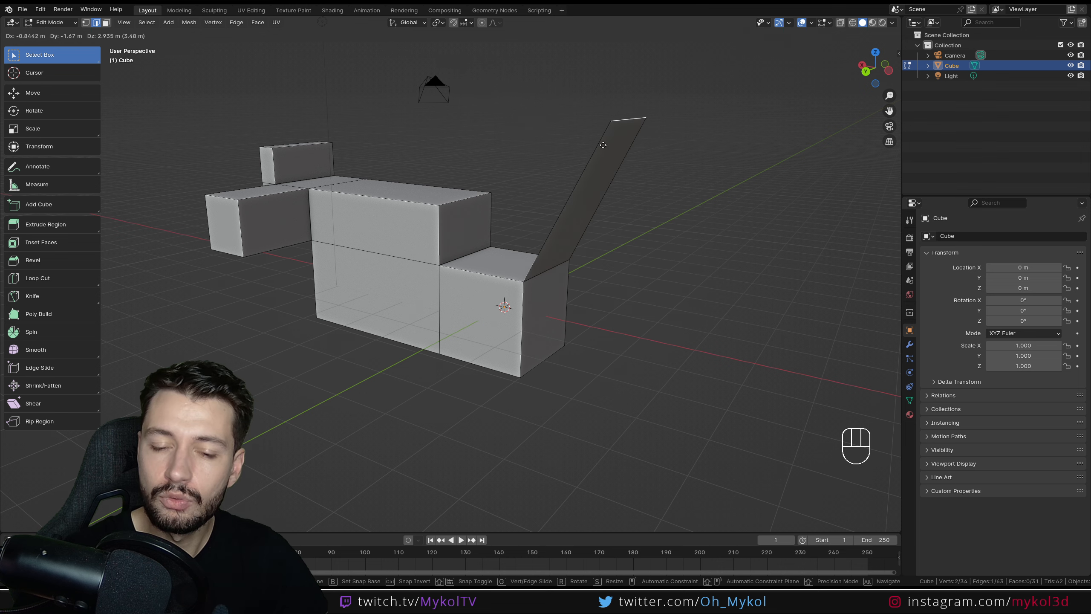
{"action": "key", "text": "y"}
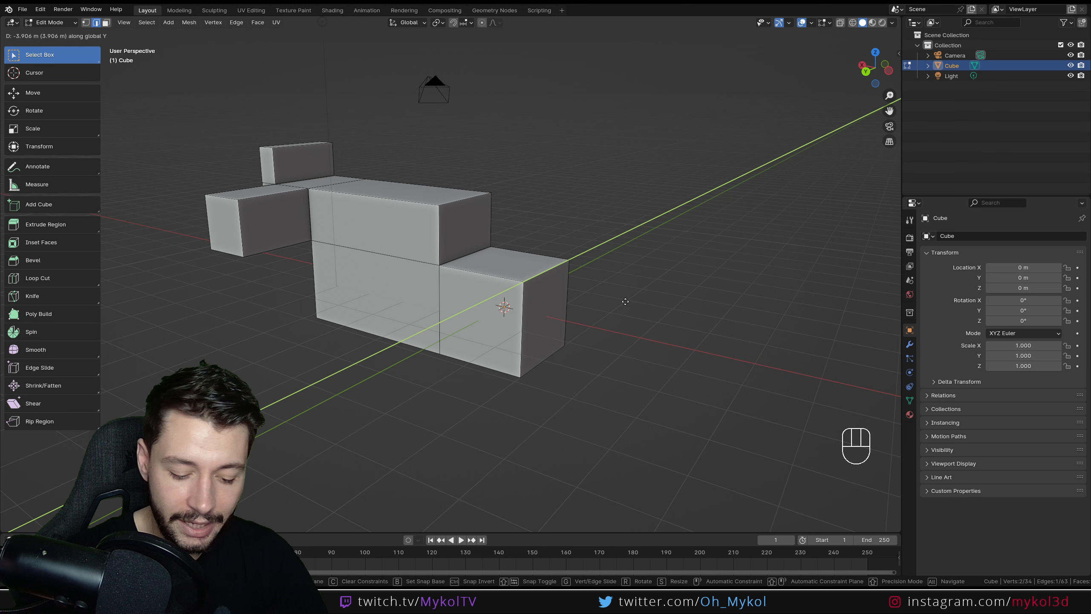
{"action": "key", "text": "z"}
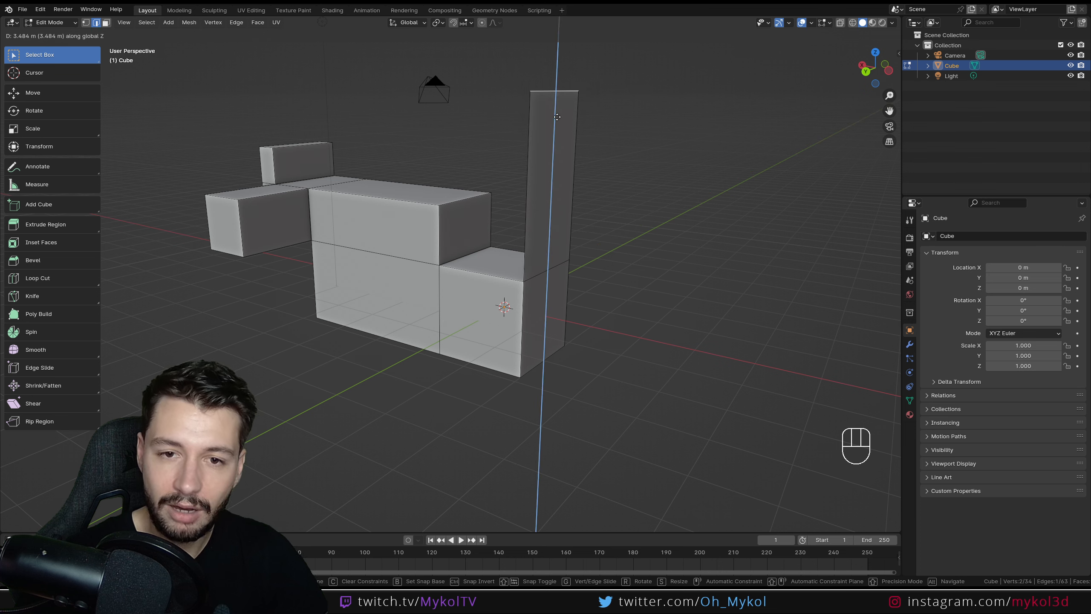
{"action": "left_click", "coordinate": [585, 171]}
{"action": "key", "text": "z"}
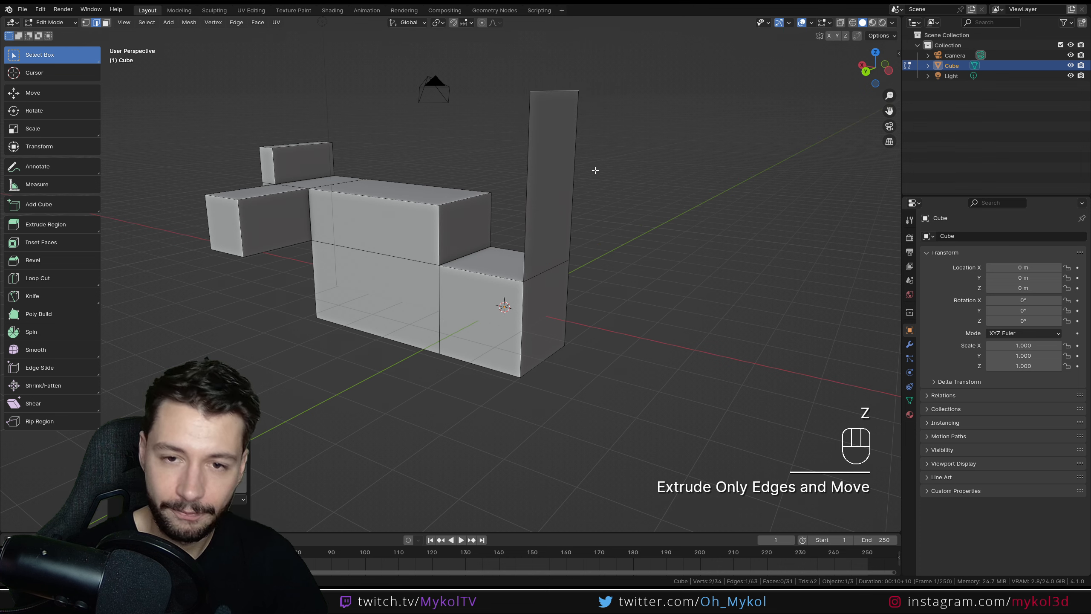
Step: Try extruding the upright strip's top edge along the X and Y axes, and undo the last attempt
{"action": "key", "text": "e"}
{"action": "key", "text": "x"}
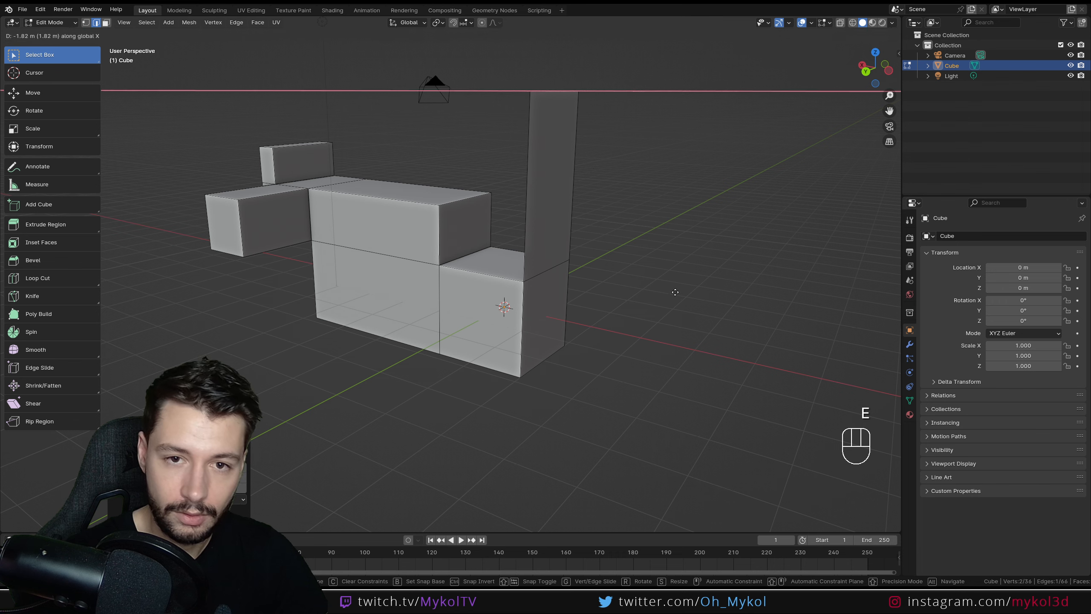
{"action": "right_click", "coordinate": [675, 292]}
{"action": "key", "text": "e"}
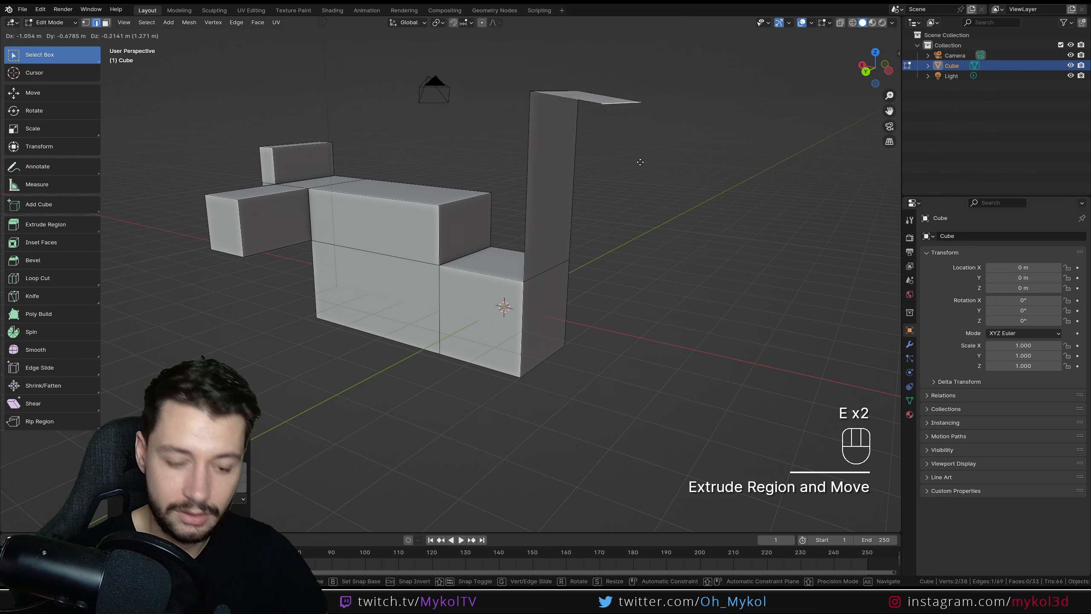
{"action": "key", "text": "x"}
{"action": "key", "text": "y"}
{"action": "right_click", "coordinate": [814, 221]}
{"action": "middle_click_drag", "start_coordinate": [662, 193], "coordinate": [639, 235]}
{"action": "scroll", "coordinate": [646, 247], "scroll_direction": "down", "scroll_amount": 2}
{"action": "key", "text": "ctrl+z"}
Step: Extrude the upright strip's top edge outward along global X into a horizontal flap
{"action": "key", "text": "e"}
{"action": "key", "text": "x"}
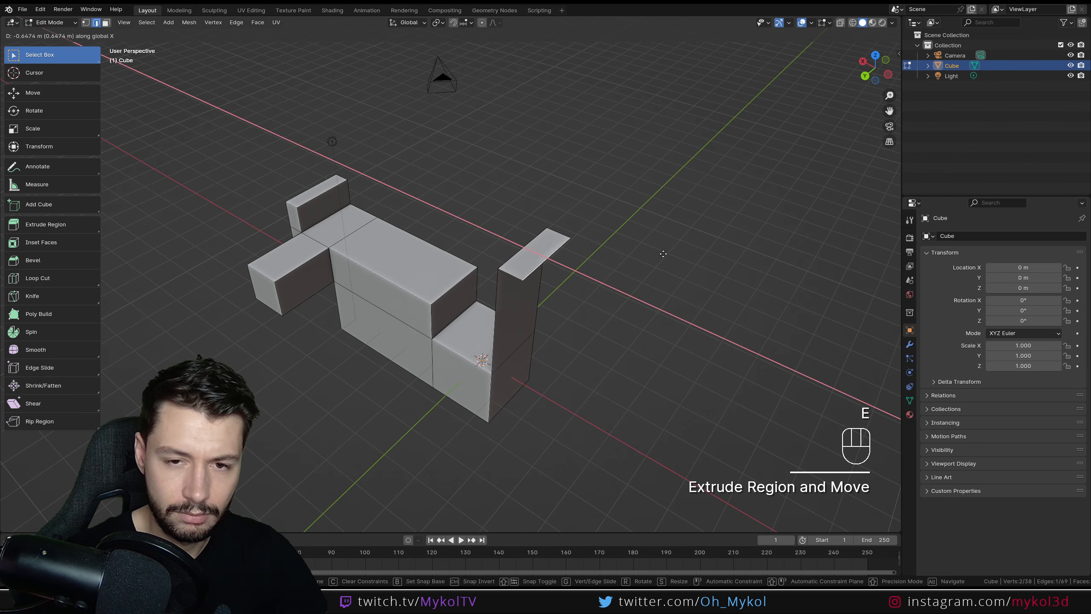
{"action": "left_click", "coordinate": [755, 317]}
{"action": "middle_click_drag", "start_coordinate": [648, 307], "coordinate": [524, 329]}
{"action": "scroll", "coordinate": [652, 291], "scroll_direction": "up", "scroll_amount": 2}
{"action": "scroll", "coordinate": [545, 287], "scroll_direction": "down", "scroll_amount": 2}
Step: Extrude two diagonally opposite corner vertices of the end face outward along X as loose edges
{"action": "left_click", "coordinate": [86, 23]}
{"action": "middle_click_drag", "start_coordinate": [522, 266], "coordinate": [503, 266]}
{"action": "left_click", "coordinate": [428, 321]}
{"action": "left_click", "coordinate": [461, 349], "text": "shift"}
{"action": "middle_click_drag", "start_coordinate": [461, 349], "coordinate": [384, 364]}
{"action": "key", "text": "e"}
{"action": "key", "text": "x"}
{"action": "left_click", "coordinate": [721, 402]}
Step: Switch to Object Mode and examine the flat flap and loose edges from several angles
{"action": "key", "text": "Tab"}
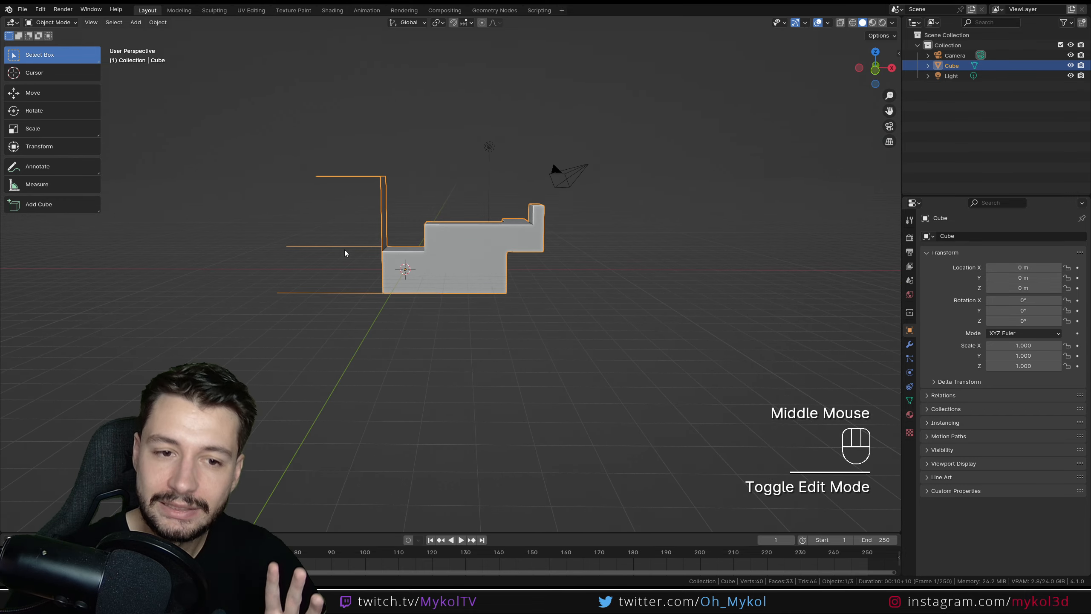
{"action": "middle_click_drag", "start_coordinate": [344, 251], "coordinate": [449, 243]}
{"action": "scroll", "coordinate": [395, 305], "scroll_direction": "down", "scroll_amount": 2}
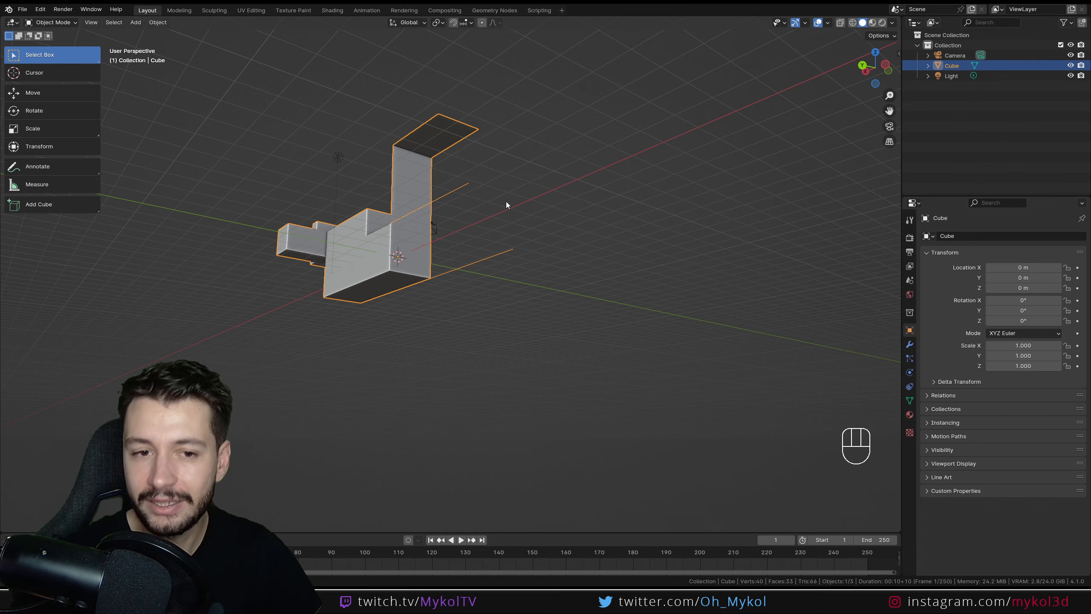
{"action": "middle_click_drag", "start_coordinate": [491, 144], "coordinate": [602, 214]}
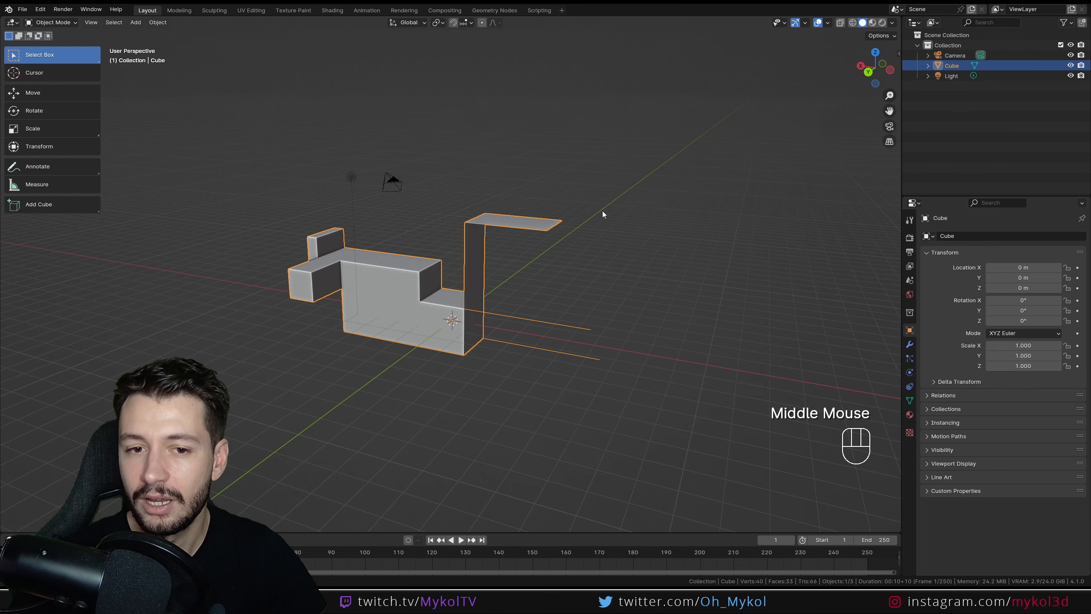
{"action": "middle_click_drag", "start_coordinate": [486, 331], "coordinate": [537, 338]}
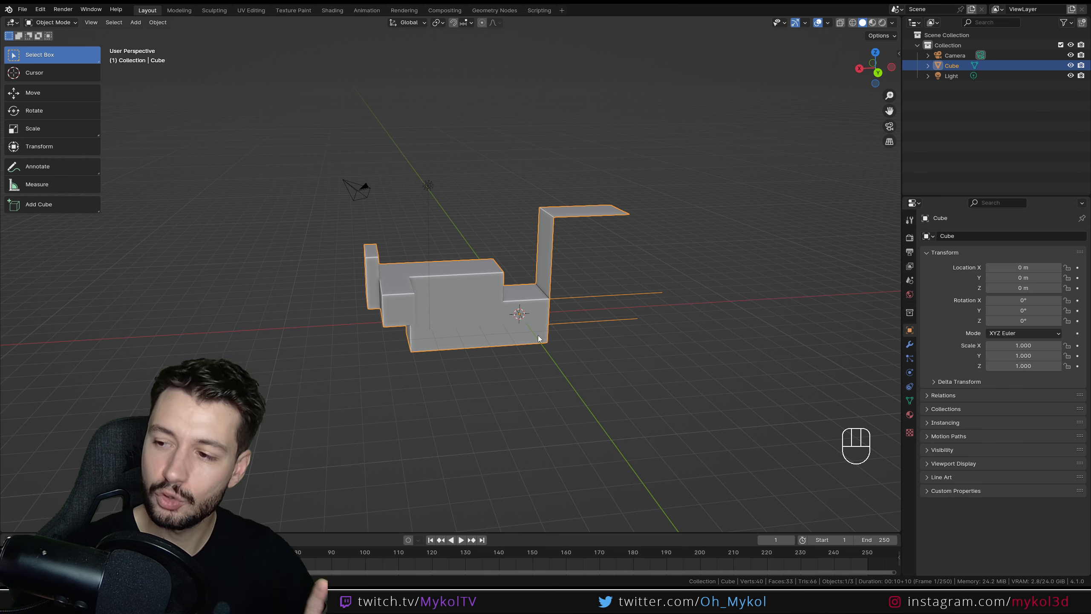
{"action": "middle_click_drag", "start_coordinate": [442, 325], "coordinate": [464, 306]}
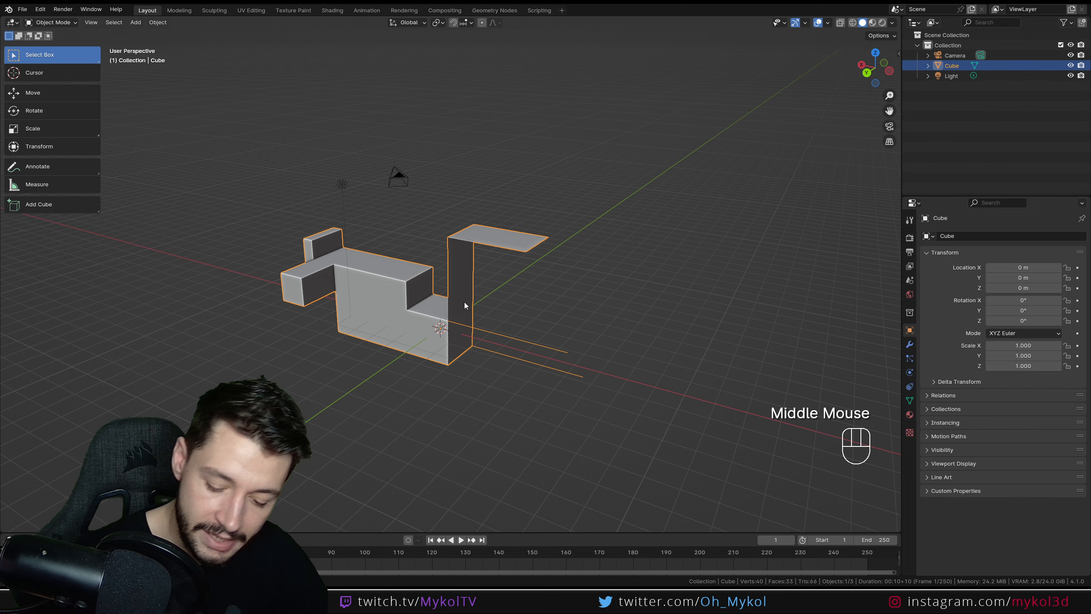
Step: Delete the extruded cube object and add a mesh cylinder in its place
{"action": "key", "text": "Delete"}
{"action": "key", "text": "shift+a"}
{"action": "mouse_move", "coordinate": [465, 302]}
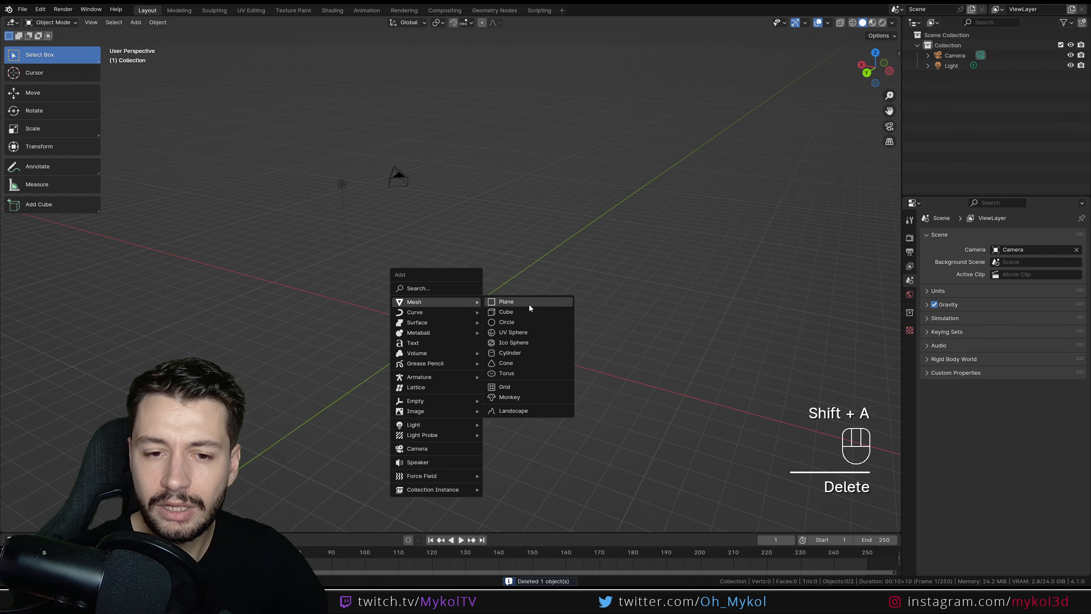
{"action": "left_click", "coordinate": [512, 353]}
{"action": "scroll", "coordinate": [484, 357], "scroll_direction": "up", "scroll_amount": 2}
{"action": "middle_click_drag", "start_coordinate": [476, 356], "coordinate": [478, 318], "text": "shift"}
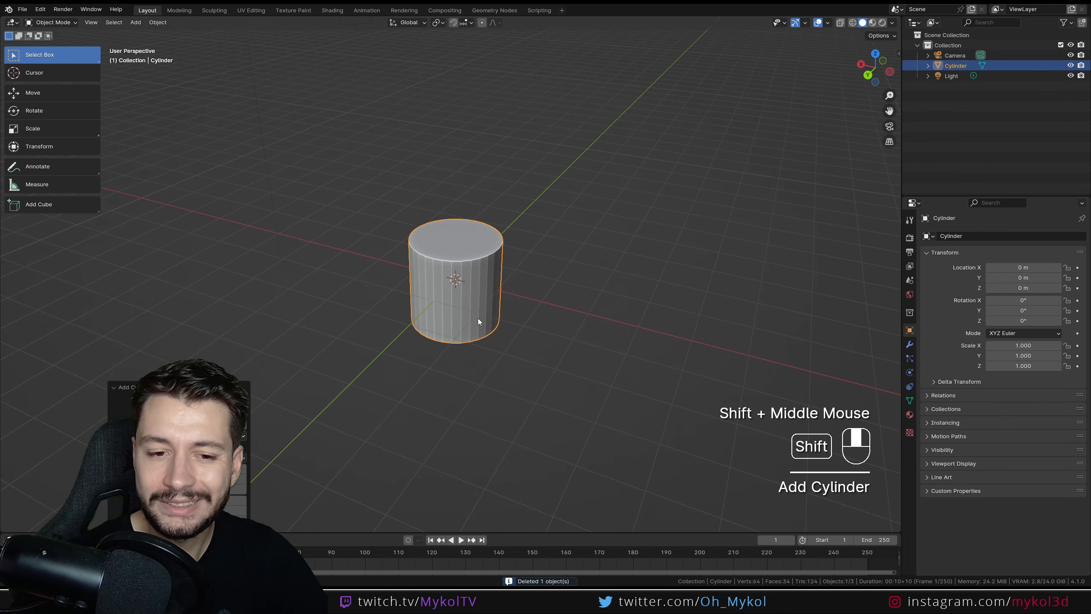
Step: Enter Edit Mode with face selection and select the cylinder's top face
{"action": "key", "text": "Tab"}
{"action": "left_click", "coordinate": [106, 22]}
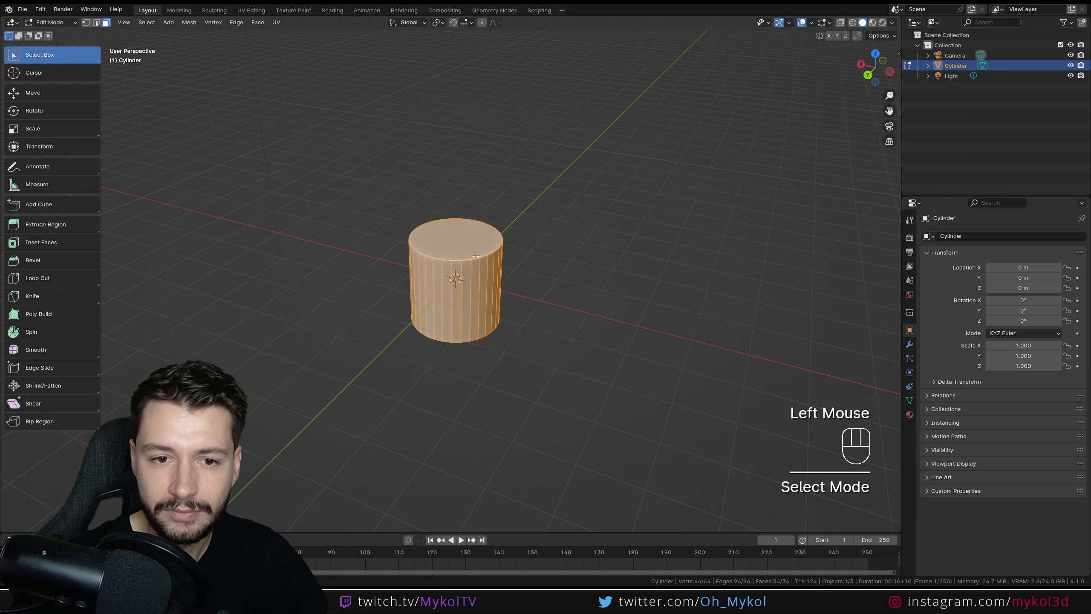
{"action": "double_click", "coordinate": [461, 225]}
{"action": "middle_click_drag", "start_coordinate": [460, 224], "coordinate": [426, 269], "text": "shift"}
Step: Try extruding the cylinder's top face upward, undo it, and try scaling the face
{"action": "key", "text": "e"}
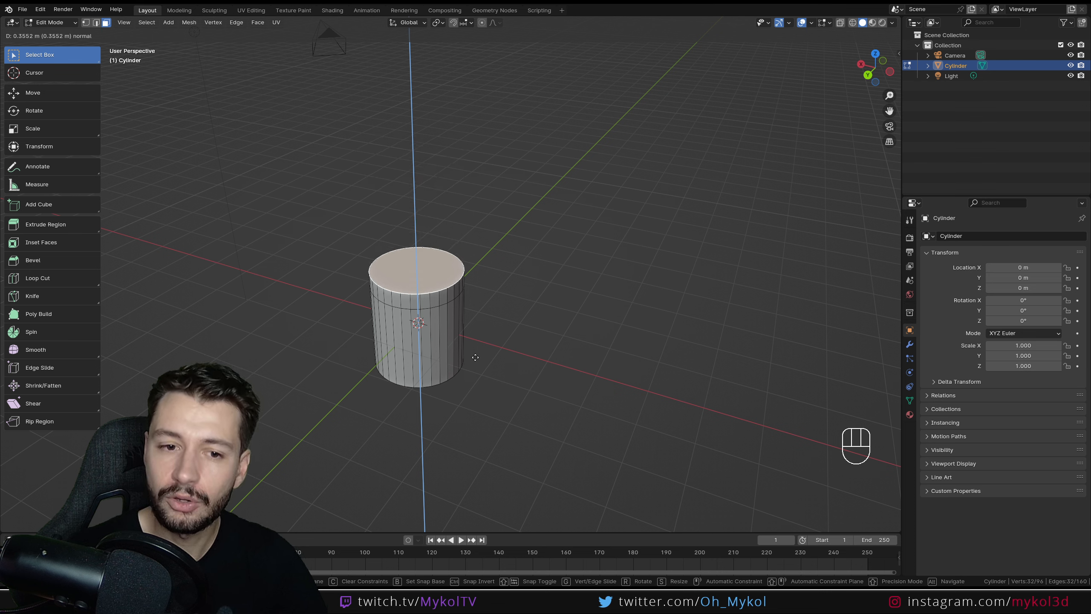
{"action": "right_click", "coordinate": [472, 345]}
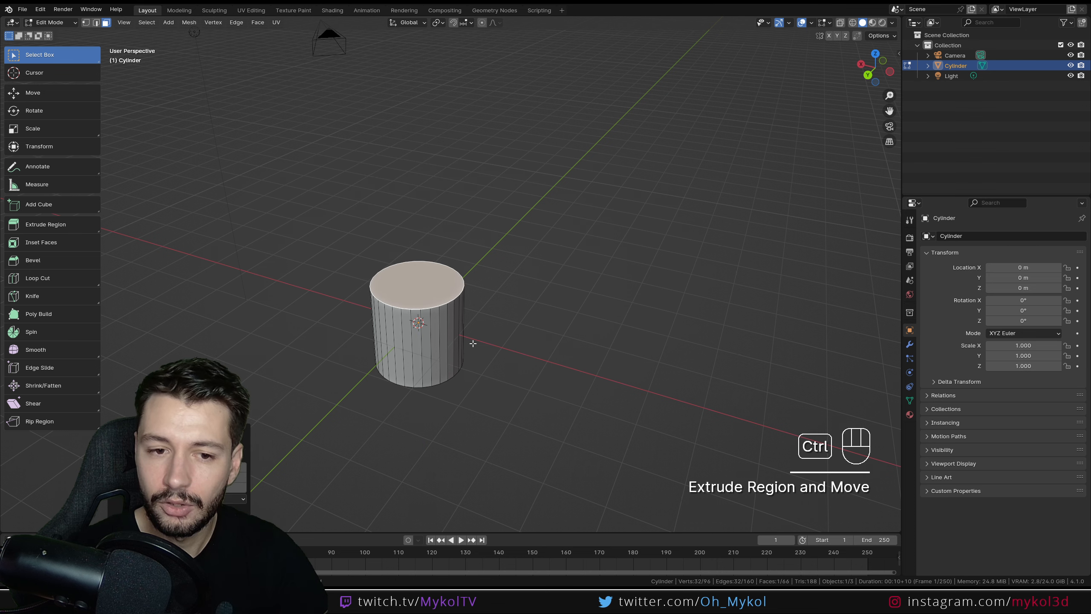
{"action": "key", "text": "ctrl+z"}
{"action": "key", "text": "s"}
{"action": "right_click", "coordinate": [534, 372]}
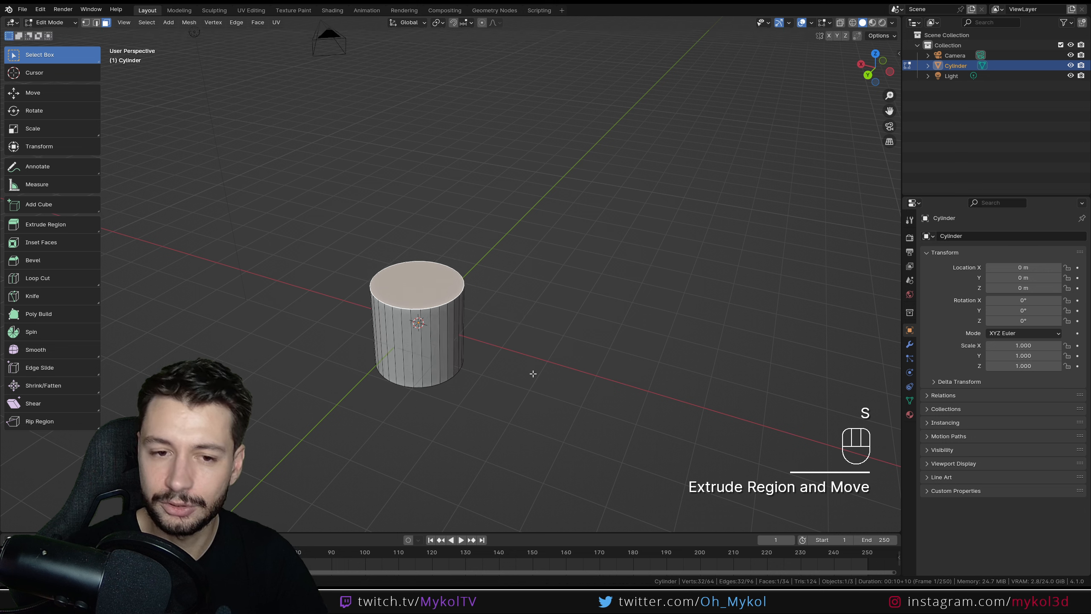
Step: Extrude the cylinder's top face in place and scale it to about 0.91 to form a rim
{"action": "key", "text": "e"}
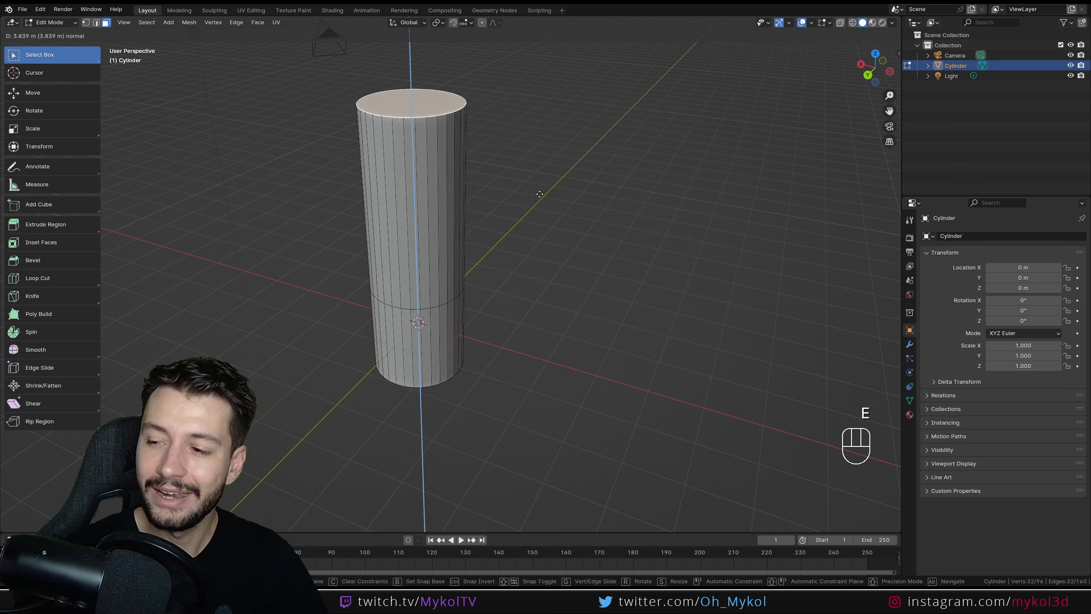
{"action": "right_click", "coordinate": [540, 195]}
{"action": "scroll", "coordinate": [480, 361], "scroll_direction": "up", "scroll_amount": 2}
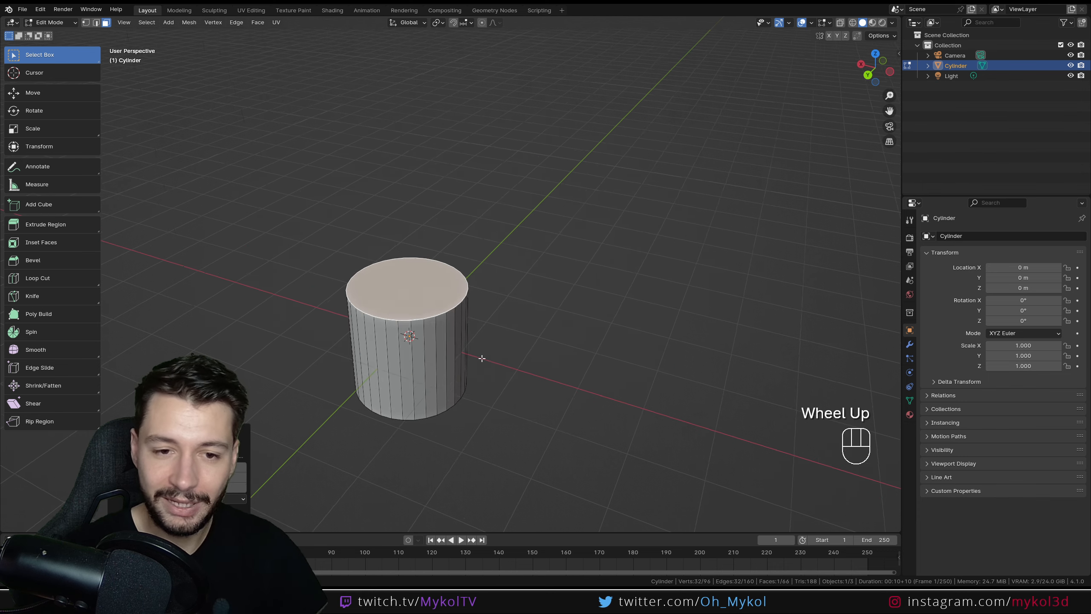
{"action": "key", "text": "s"}
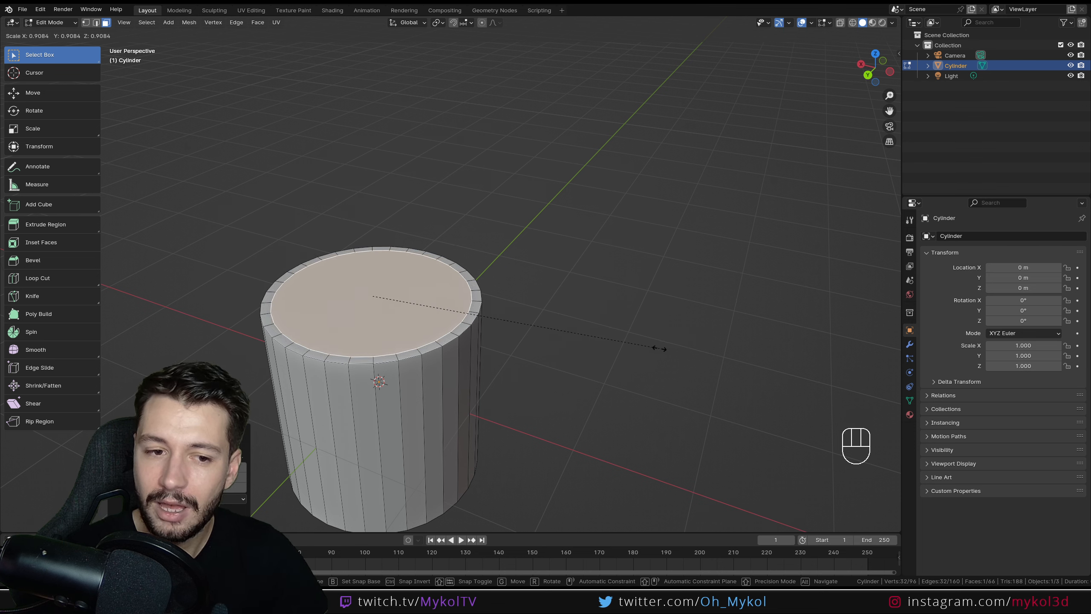
{"action": "left_click", "coordinate": [494, 346]}
Step: Extrude the inner face down into the cylinder to form a recess, and extrude the recessed face once more
{"action": "key", "text": "e"}
{"action": "left_click", "coordinate": [490, 350]}
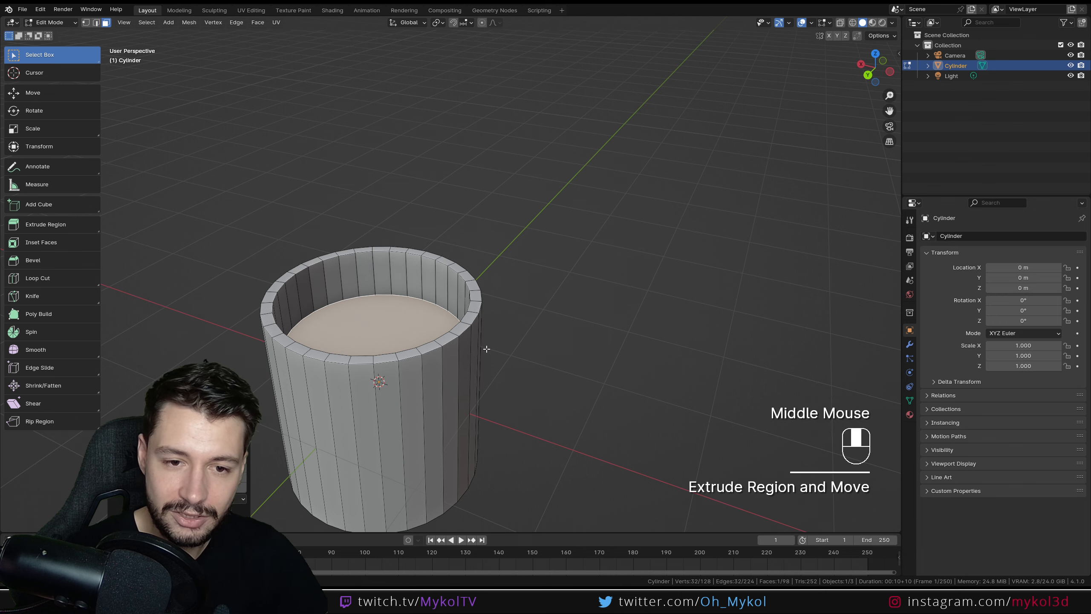
{"action": "middle_click_drag", "start_coordinate": [490, 350], "coordinate": [549, 401]}
{"action": "key", "text": "e"}
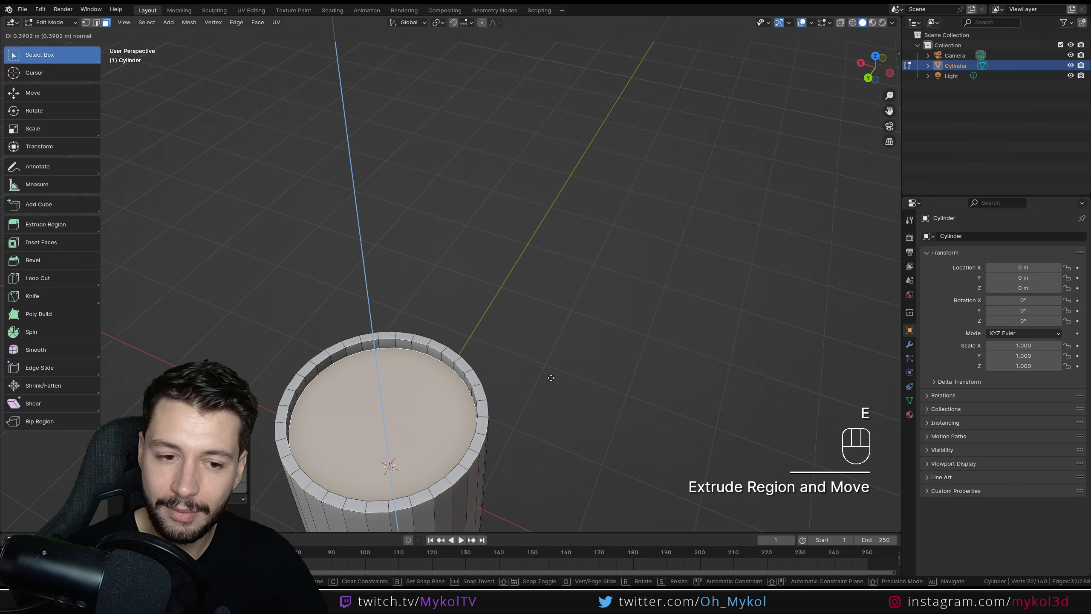
{"action": "left_click", "coordinate": [552, 398]}
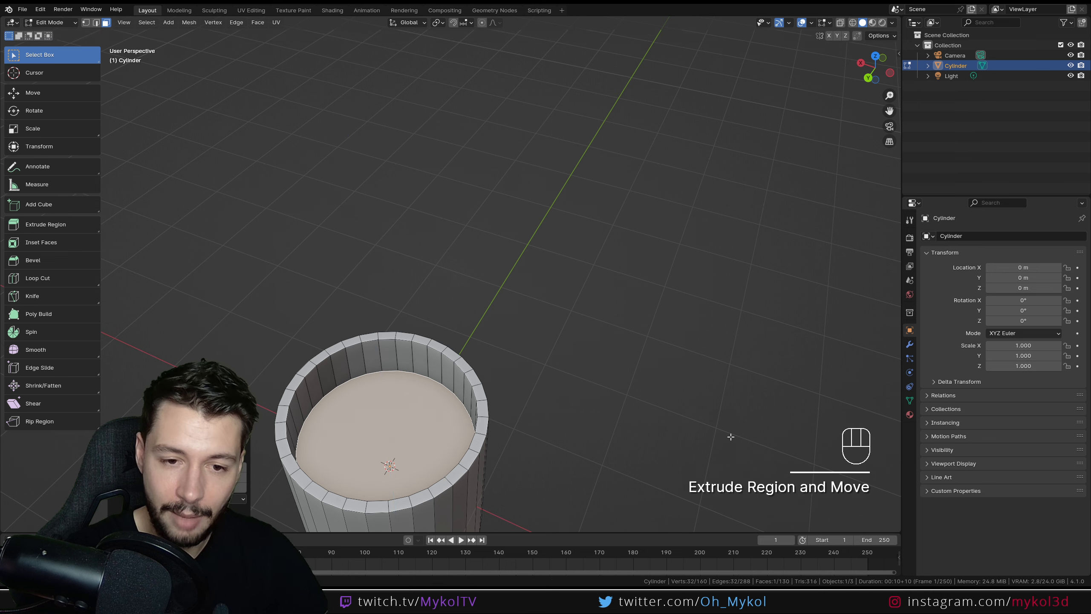
Step: Scale the recessed face down slightly and extrude it upward so the inner column rises above the cylinder's rim
{"action": "key", "text": "s"}
{"action": "left_click", "coordinate": [694, 435]}
{"action": "key", "text": "e"}
{"action": "left_click", "coordinate": [516, 378]}
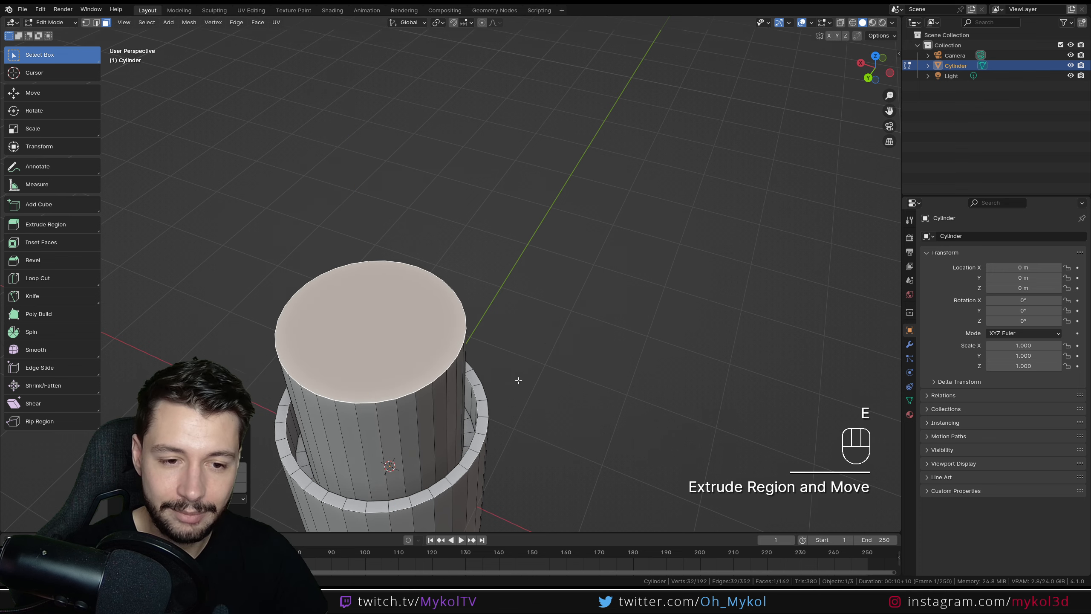
{"action": "middle_click_drag", "start_coordinate": [517, 378], "coordinate": [508, 377]}
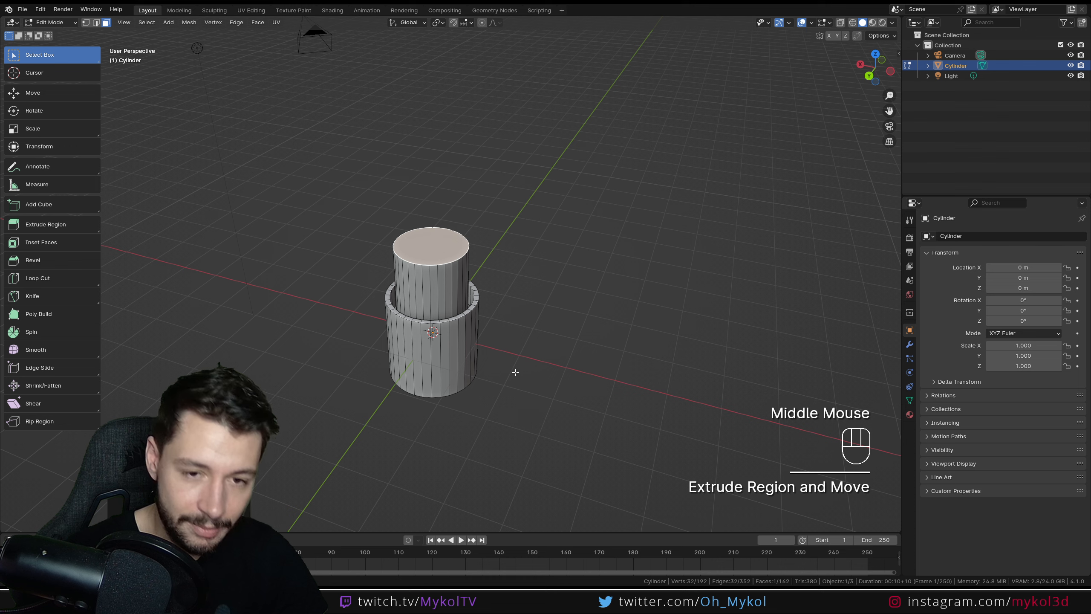
Step: Extrude the column's top face in place, scale it to about 0.9, and extrude it up into a taller, narrower section
{"action": "key", "text": "e"}
{"action": "right_click", "coordinate": [517, 373]}
{"action": "key", "text": "q"}
{"action": "key", "text": "s"}
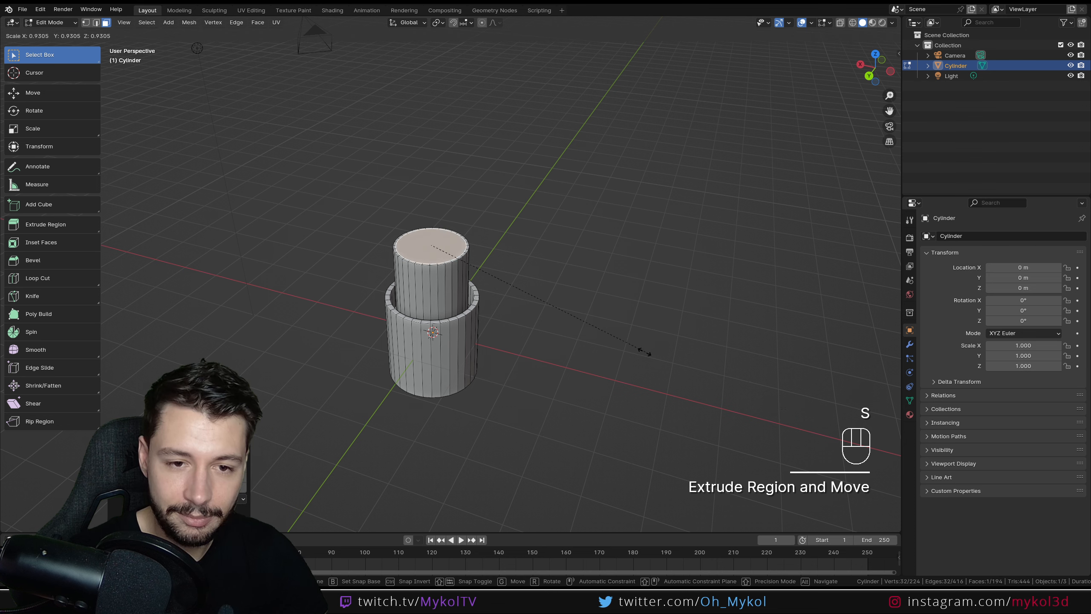
{"action": "left_click", "coordinate": [611, 348]}
{"action": "key", "text": "e"}
{"action": "left_click", "coordinate": [573, 258]}
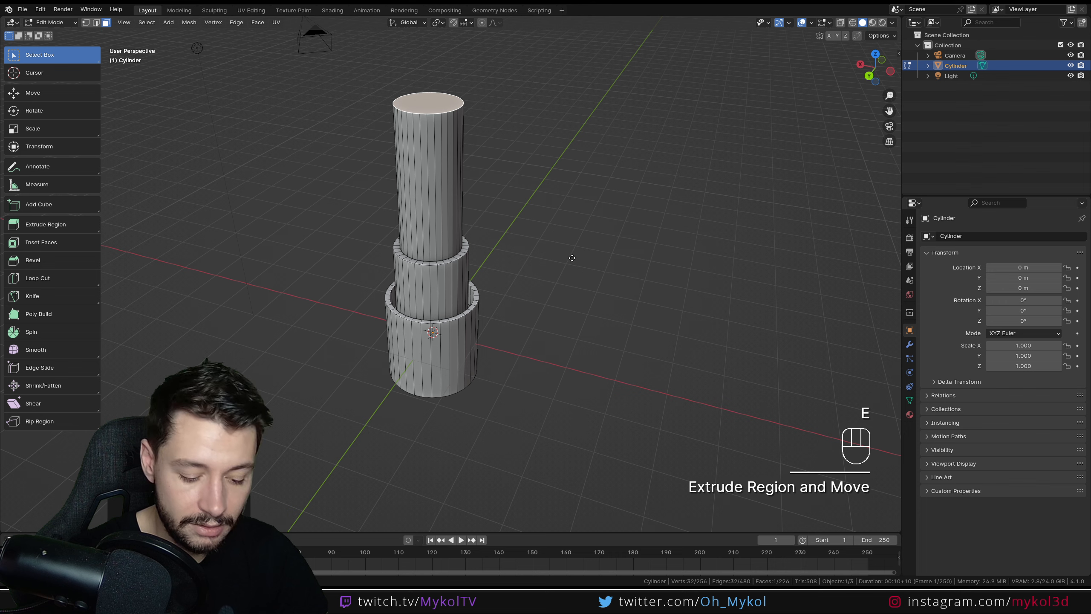
Step: Extrude the top face upward twice, making a short band and another column section above it
{"action": "key", "text": "e"}
{"action": "left_click", "coordinate": [570, 238]}
{"action": "key", "text": "e"}
{"action": "left_click", "coordinate": [553, 169]}
Step: Select the face loop of the short band and extrude it outward along its normals to form a raised ring
{"action": "middle_click_drag", "start_coordinate": [456, 120], "coordinate": [470, 222], "text": "shift"}
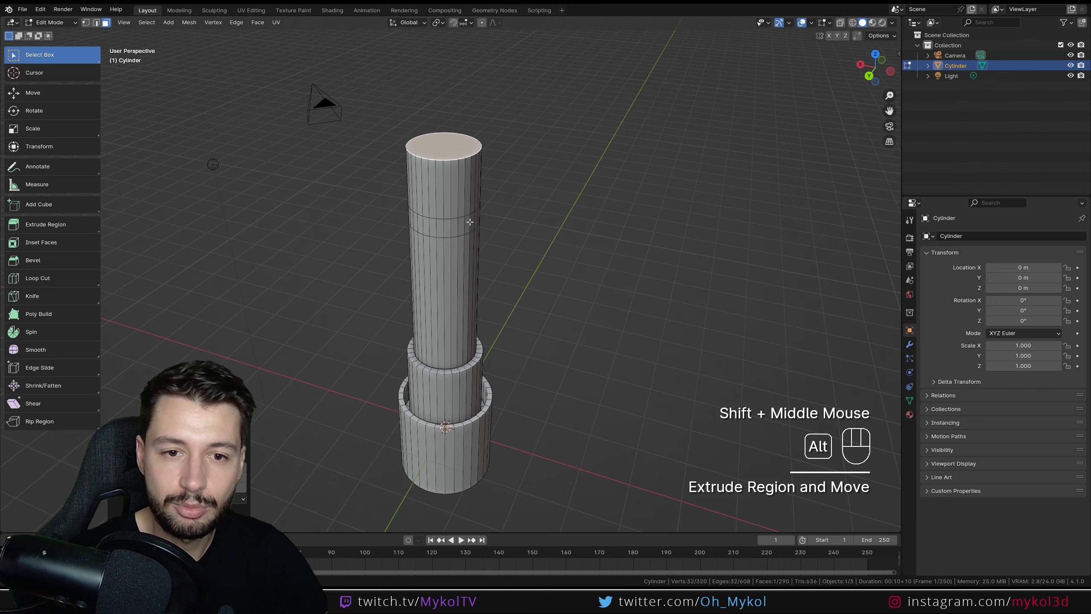
{"action": "left_click", "coordinate": [470, 222], "text": "alt"}
{"action": "key", "text": "alt+e"}
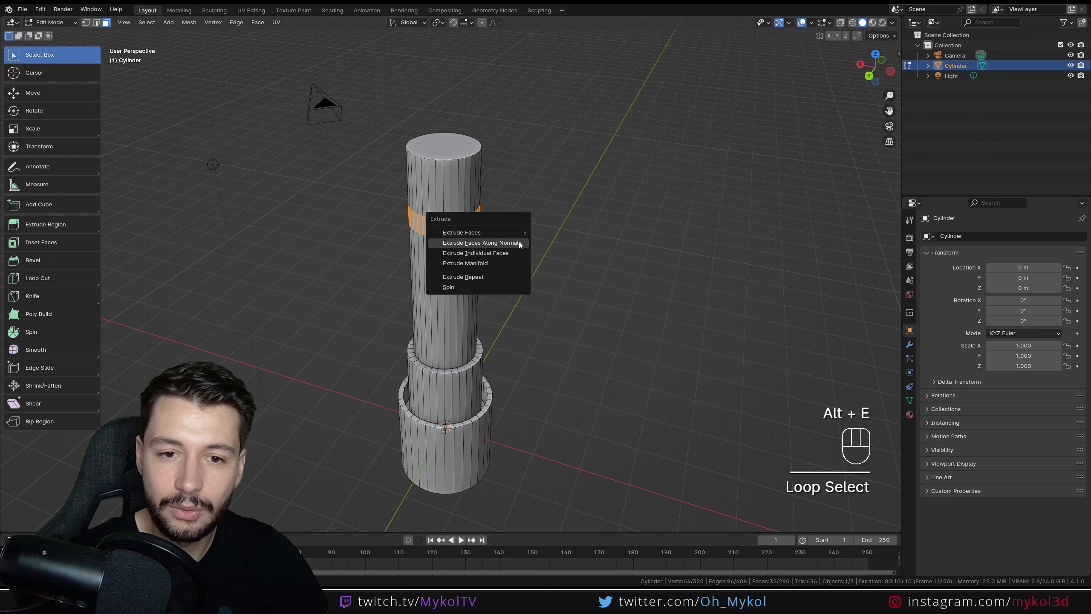
{"action": "left_click", "coordinate": [520, 242]}
{"action": "left_click", "coordinate": [519, 241]}
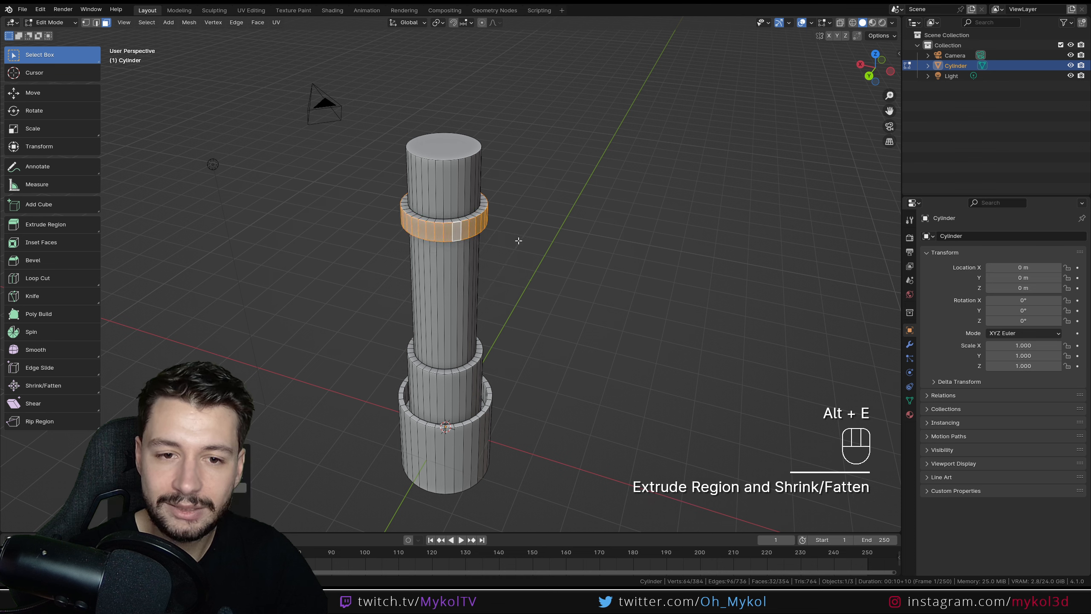
Step: Select the column's top face and extrude it upward twice, adding a second short band and a section above it
{"action": "left_click", "coordinate": [455, 144]}
{"action": "key", "text": "e"}
{"action": "left_click", "coordinate": [452, 149]}
{"action": "key", "text": "e"}
{"action": "left_click", "coordinate": [450, 125]}
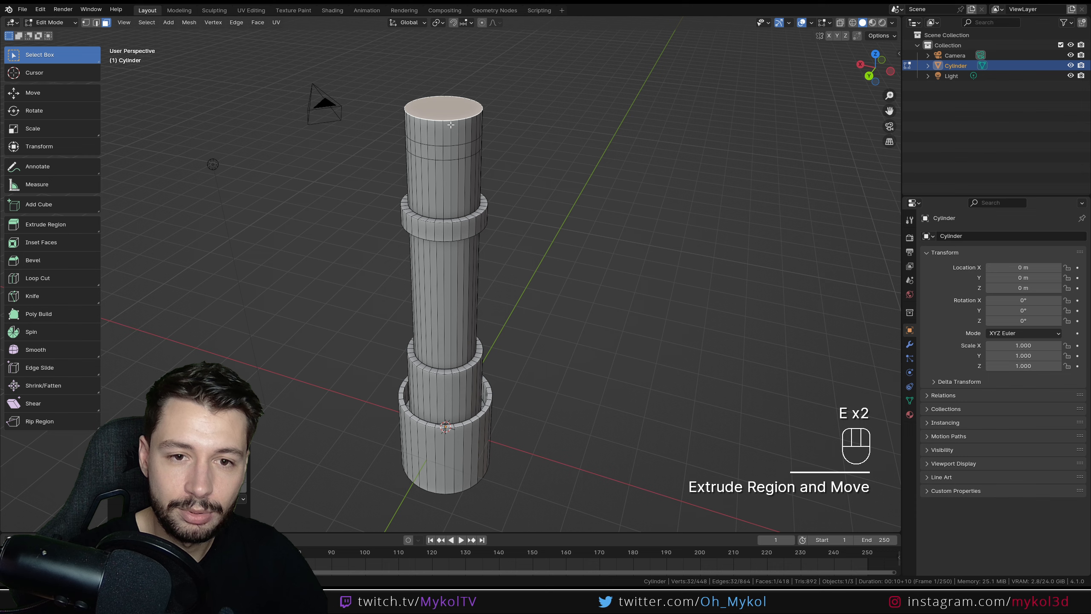
Step: Select the second band's face loop, extrude its faces individually outward into a toothed ring, and return to Object Mode
{"action": "left_click", "coordinate": [457, 154], "text": "alt"}
{"action": "key", "text": "alt+e"}
{"action": "left_click", "coordinate": [456, 166]}
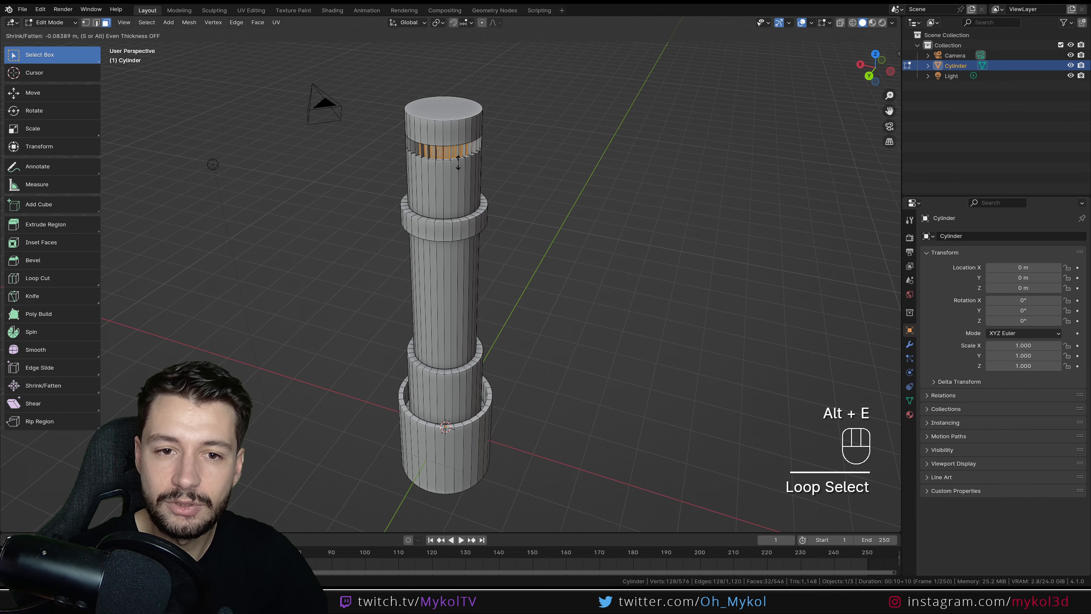
{"action": "left_click", "coordinate": [455, 157]}
{"action": "key", "text": "Tab"}
{"action": "middle_click_drag", "start_coordinate": [455, 156], "coordinate": [435, 219]}
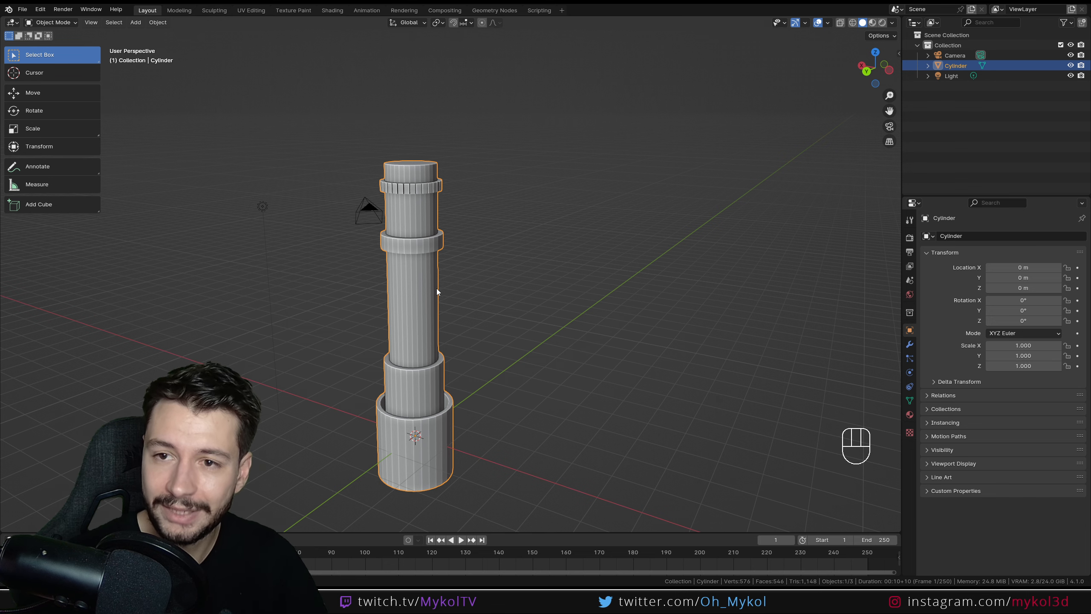
Step: In Edit Mode, extrude the column's top face upward and scale it to about 0.36 to form a tapered tip
{"action": "key", "text": "Tab"}
{"action": "middle_click_drag", "start_coordinate": [452, 220], "coordinate": [425, 227]}
{"action": "left_click", "coordinate": [425, 227]}
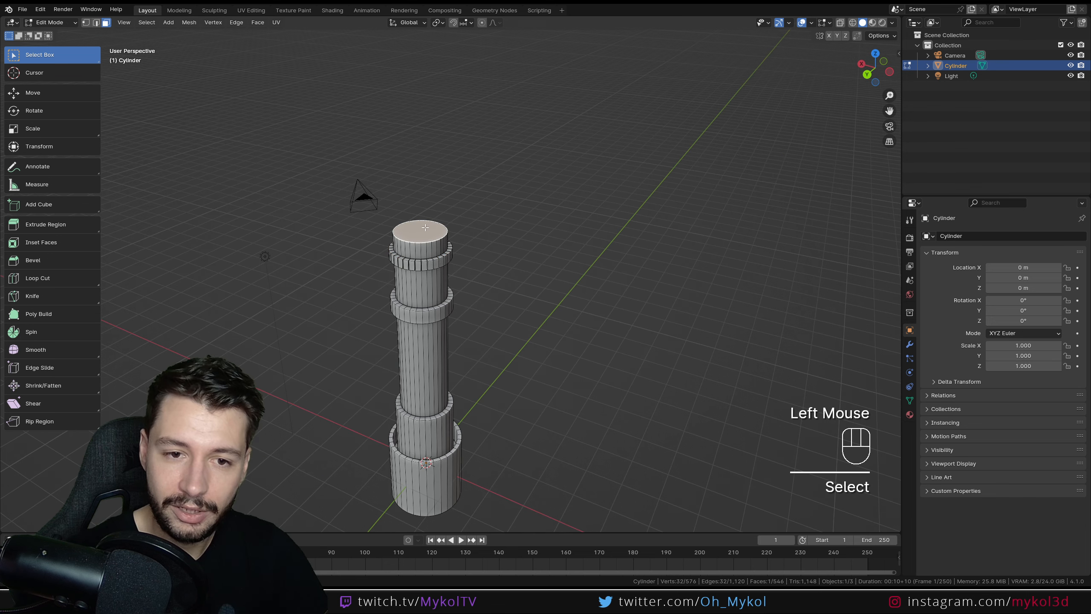
{"action": "key", "text": "e"}
{"action": "key", "text": "s"}
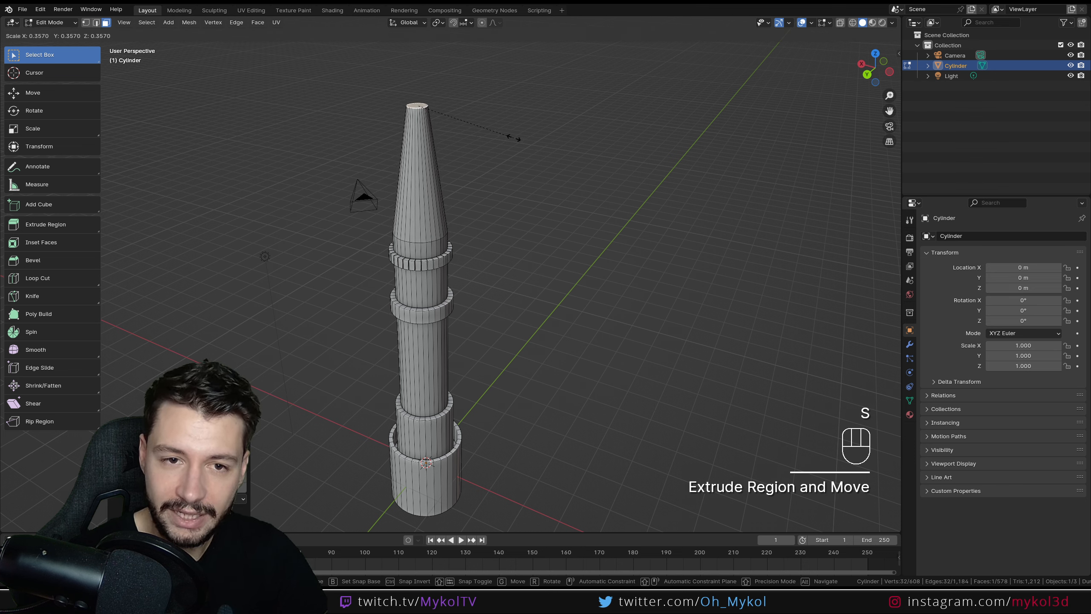
{"action": "key", "text": "g"}
{"action": "right_click", "coordinate": [538, 224]}
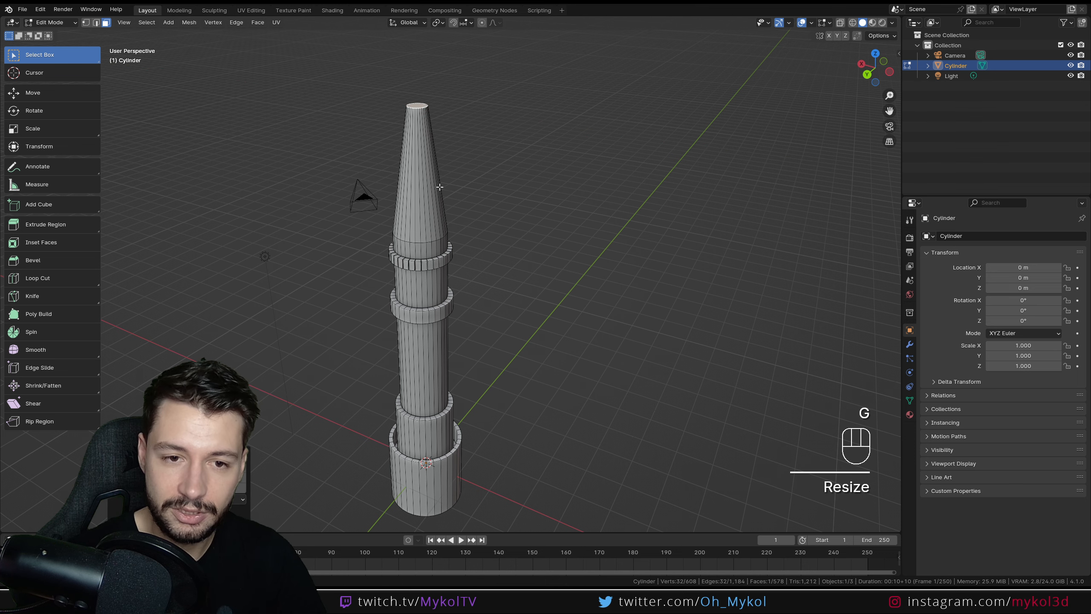
{"action": "key", "text": "r"}
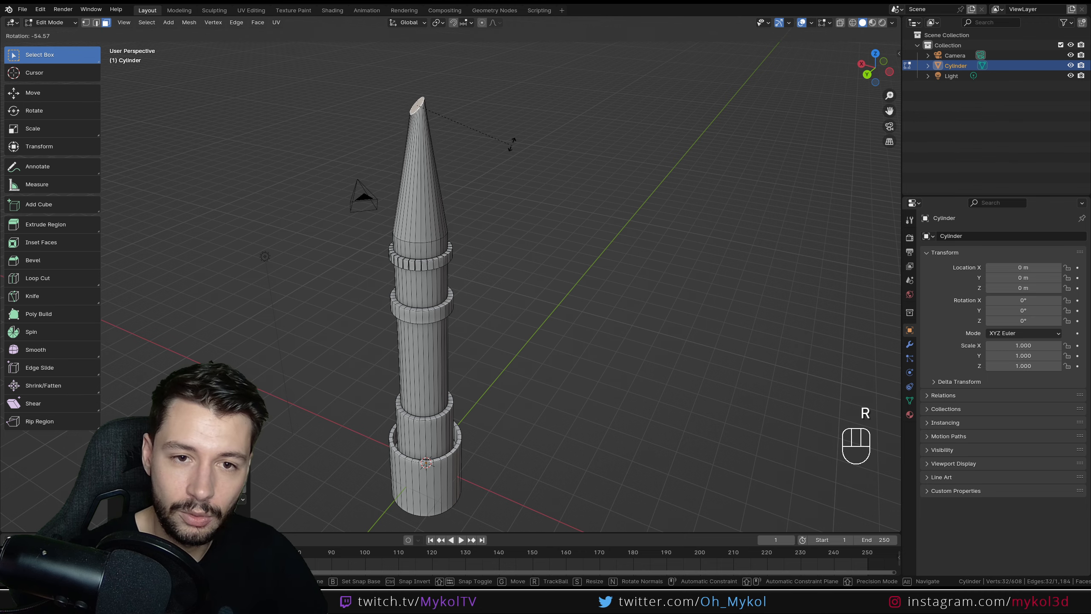
{"action": "right_click", "coordinate": [465, 207]}
Step: Switch to the front orthographic view and turn on the display of face normals for the tapered column
{"action": "scroll", "coordinate": [539, 210], "scroll_direction": "up", "scroll_amount": 3}
{"action": "middle_click_drag", "start_coordinate": [466, 207], "coordinate": [438, 288]}
{"action": "key", "text": "KP_1"}
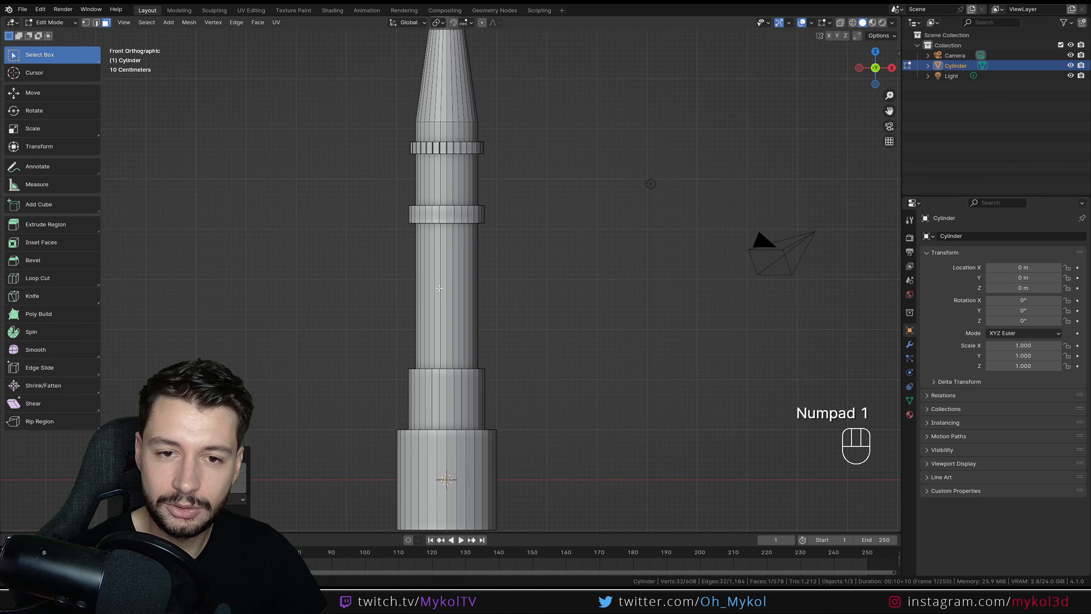
{"action": "middle_click_drag", "start_coordinate": [427, 250], "coordinate": [429, 466], "text": "shift"}
{"action": "scroll", "coordinate": [436, 214], "scroll_direction": "up", "scroll_amount": 2}
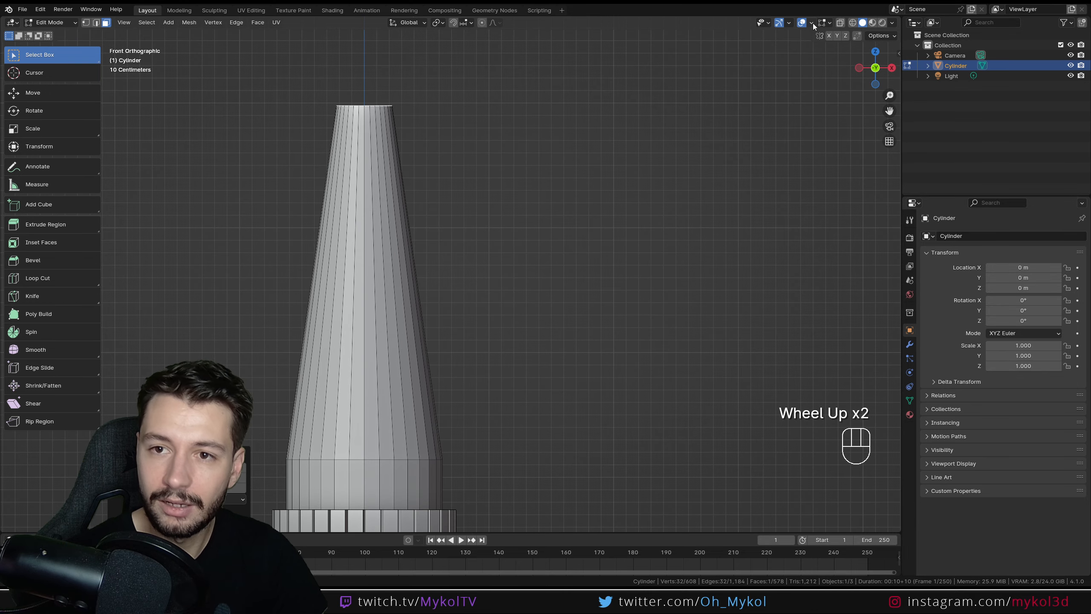
{"action": "left_click", "coordinate": [829, 23]}
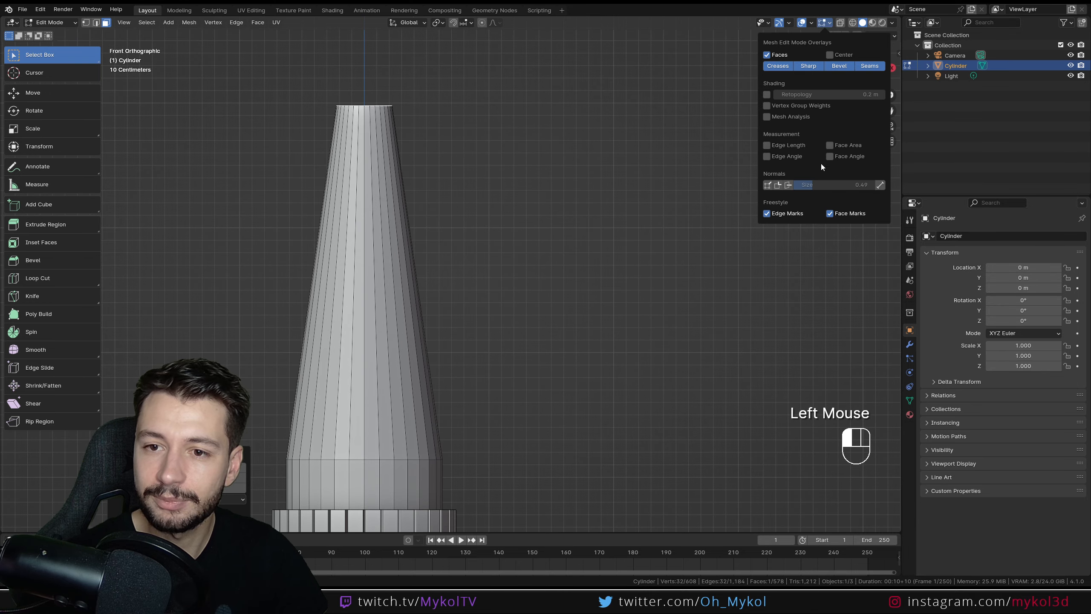
{"action": "left_click", "coordinate": [788, 185]}
{"action": "scroll", "coordinate": [584, 186], "scroll_direction": "down", "scroll_amount": 2}
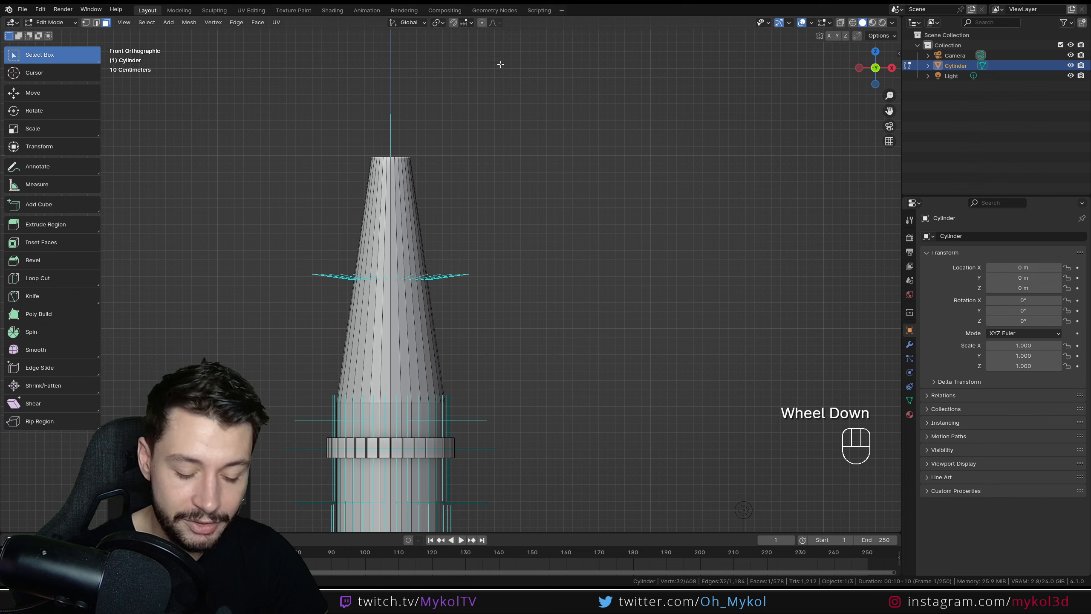
Step: Tilt the column's top face toward positive X and scale it up to widen the slanted end
{"action": "key", "text": "r"}
{"action": "key", "text": "s"}
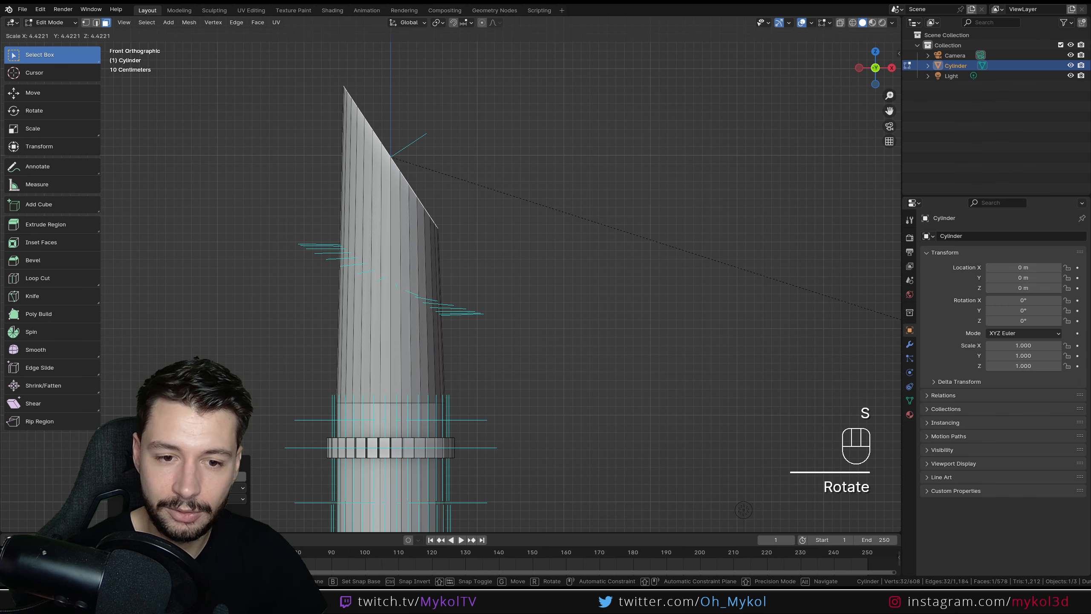
{"action": "left_click", "coordinate": [821, 292]}
Step: Extrude the tilted face along its normal, scale it down to a narrow tip, and leave Edit Mode
{"action": "scroll", "coordinate": [488, 153], "scroll_direction": "down", "scroll_amount": 2}
{"action": "key", "text": "e"}
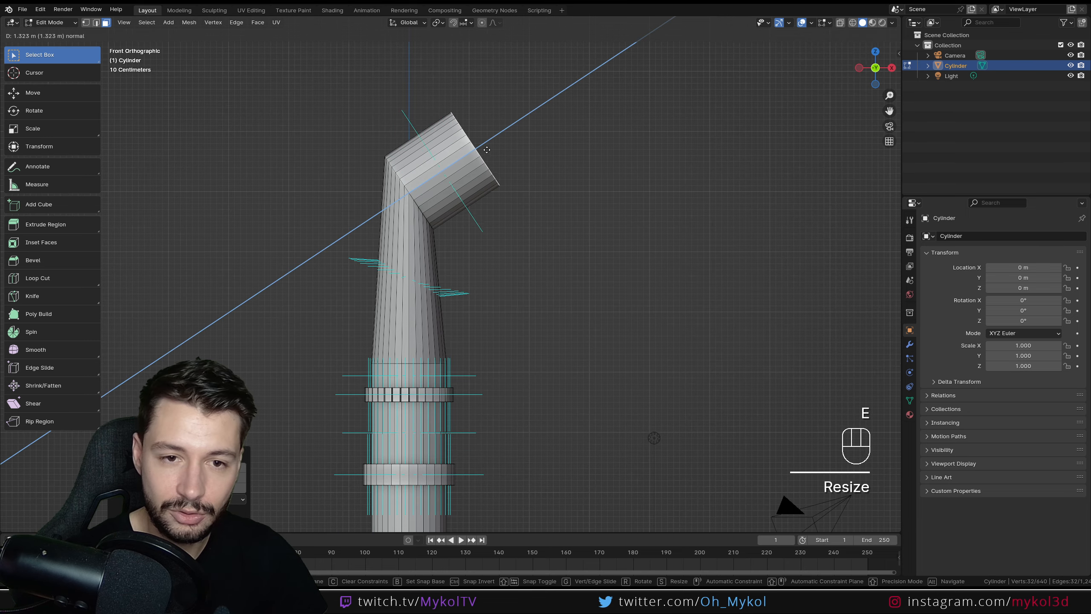
{"action": "left_click", "coordinate": [604, 72]}
{"action": "key", "text": "s"}
{"action": "left_click", "coordinate": [614, 92]}
{"action": "scroll", "coordinate": [556, 218], "scroll_direction": "down", "scroll_amount": 4}
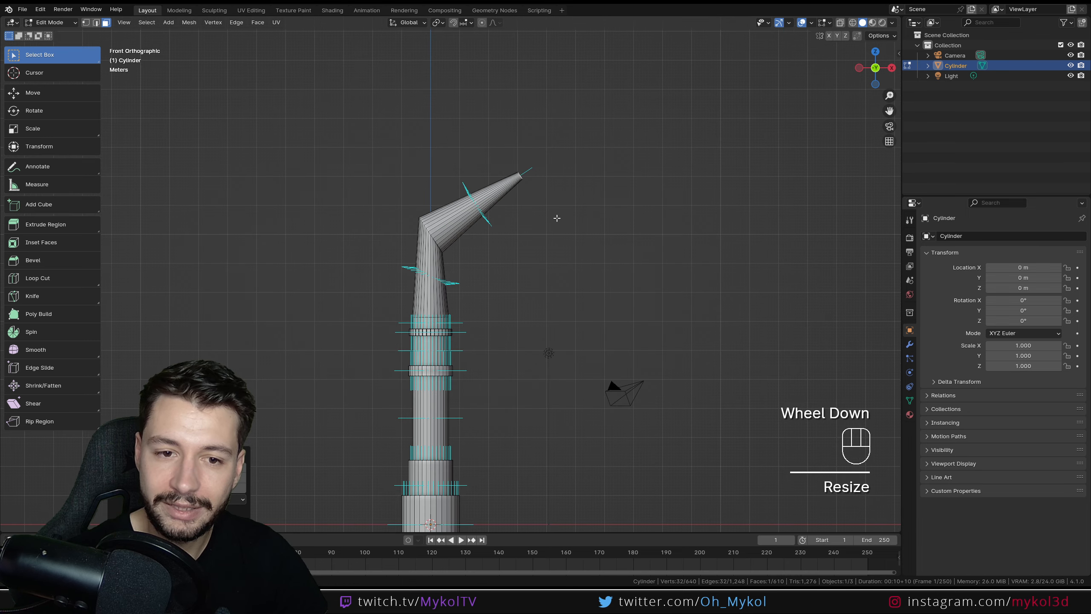
{"action": "key", "text": "Tab"}
Step: Try Shade Smooth by Angle on the cylinder object, and undo the shading and selection changes
{"action": "middle_click_drag", "start_coordinate": [557, 218], "coordinate": [399, 208]}
{"action": "scroll", "coordinate": [513, 281], "scroll_direction": "up", "scroll_amount": 3}
{"action": "right_click", "coordinate": [399, 208]}
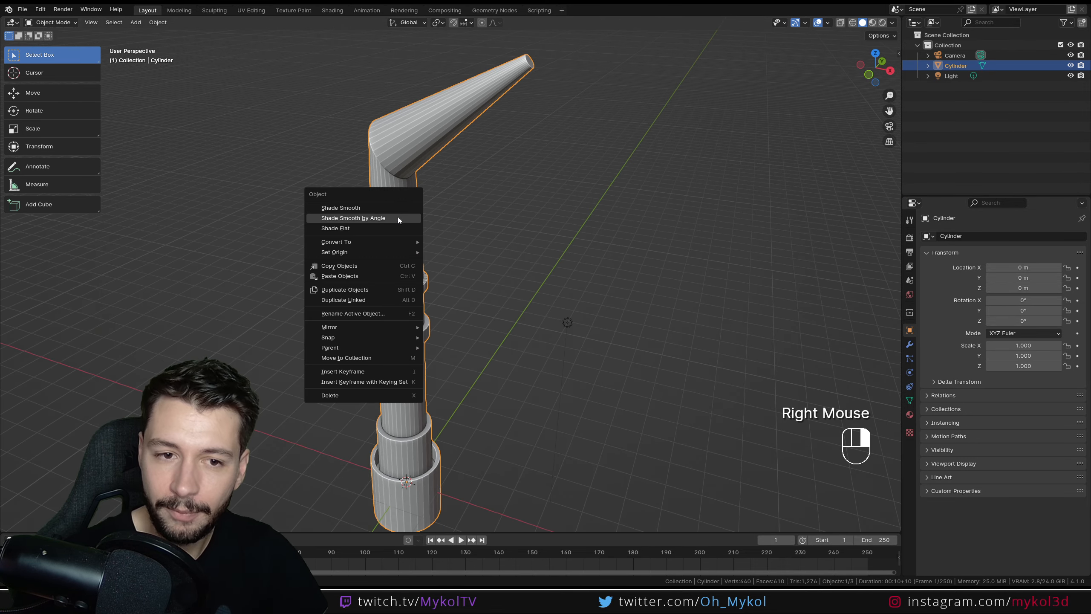
{"action": "left_click", "coordinate": [398, 218]}
{"action": "left_click", "coordinate": [488, 245]}
{"action": "mouse_move", "coordinate": [461, 310]}
{"action": "middle_mouse_down", "text": "shift"}
{"action": "mouse_move", "coordinate": [465, 282]}
{"action": "mouse_move", "coordinate": [483, 271]}
{"action": "middle_mouse_up", "text": "shift"}
{"action": "key", "text": "ctrl+z"}
{"action": "key", "text": "ctrl+z"}
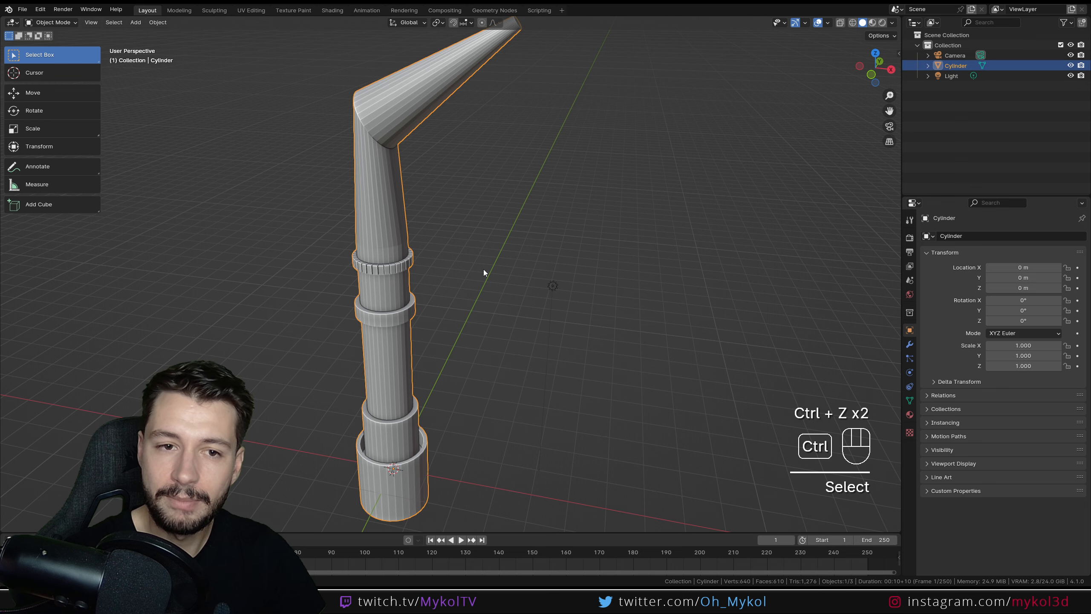
{"action": "scroll", "coordinate": [480, 275], "scroll_direction": "down", "scroll_amount": 2}
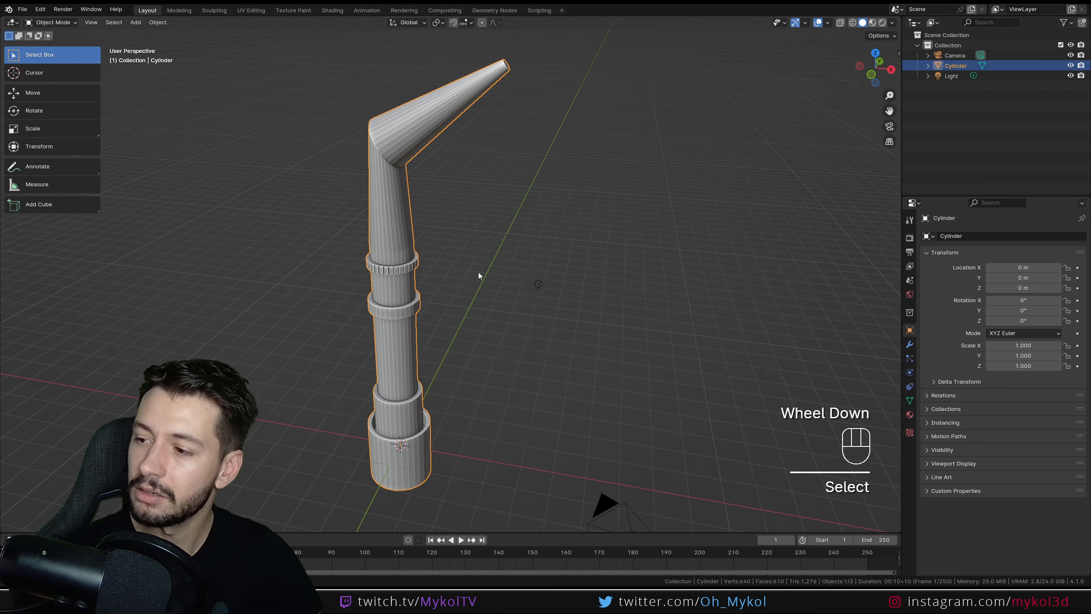